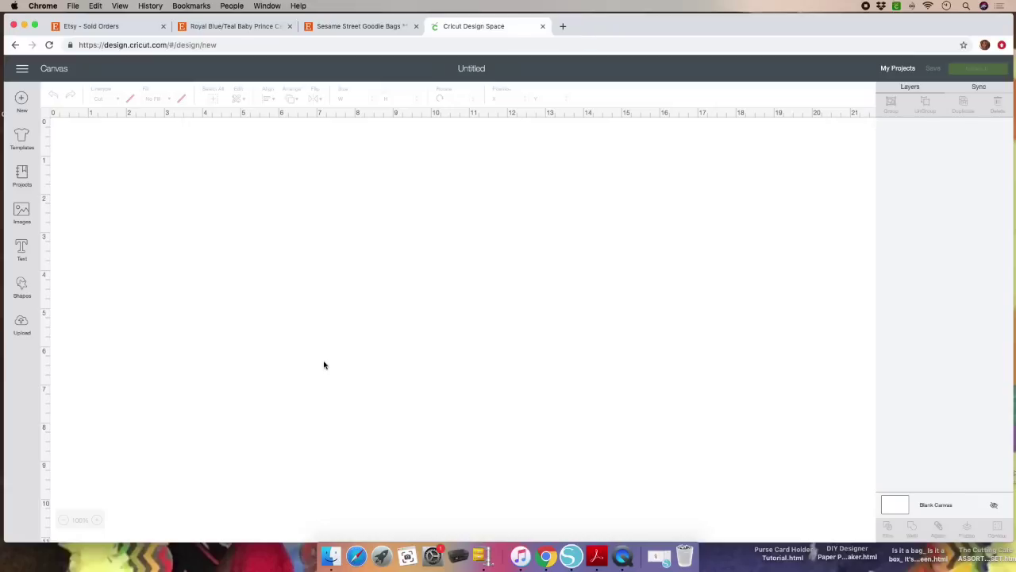
Search the image library for "baby shark".
scroll(324, 365, down, 2)
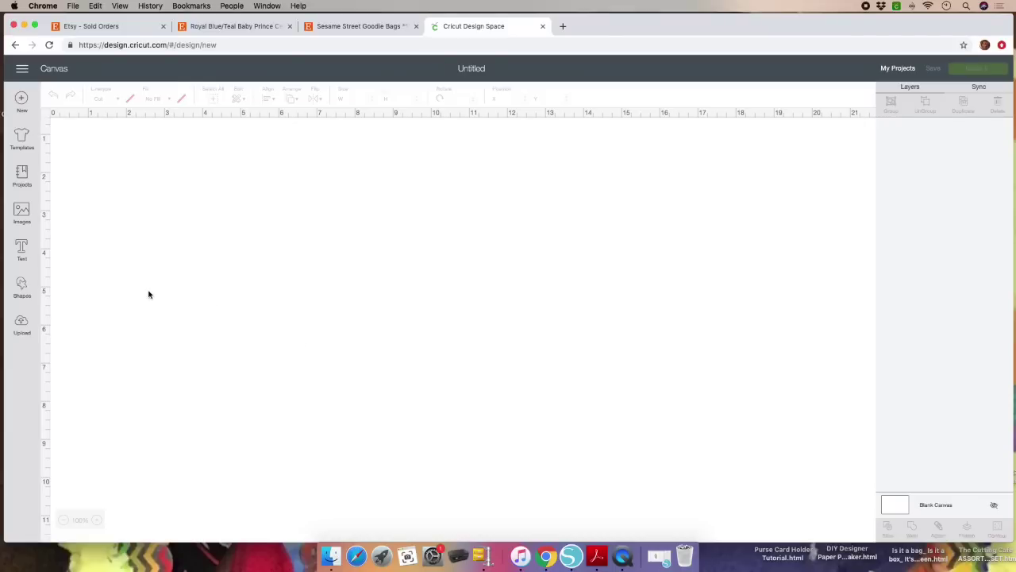
scroll(143, 291, down, 1)
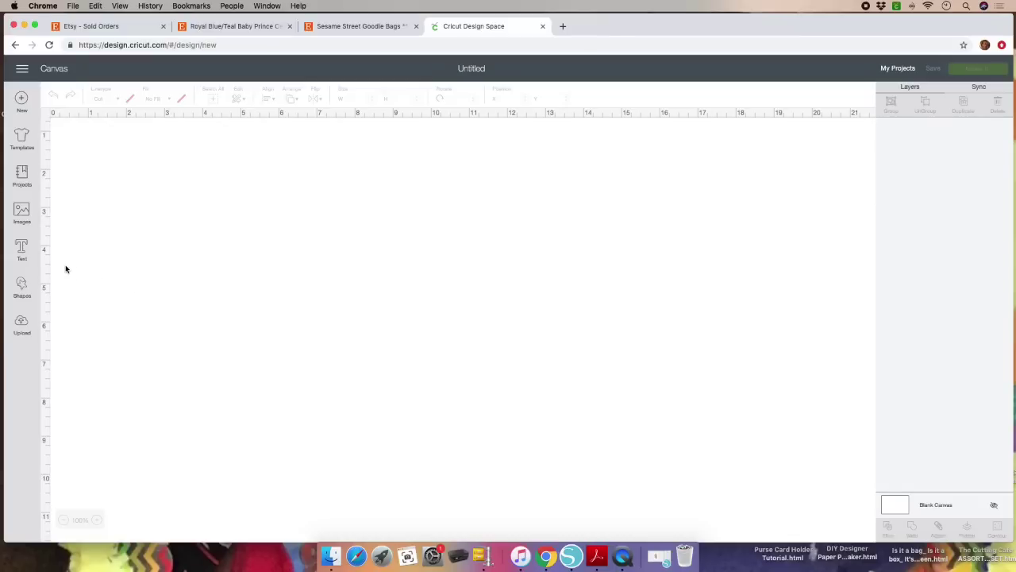
click(22, 213)
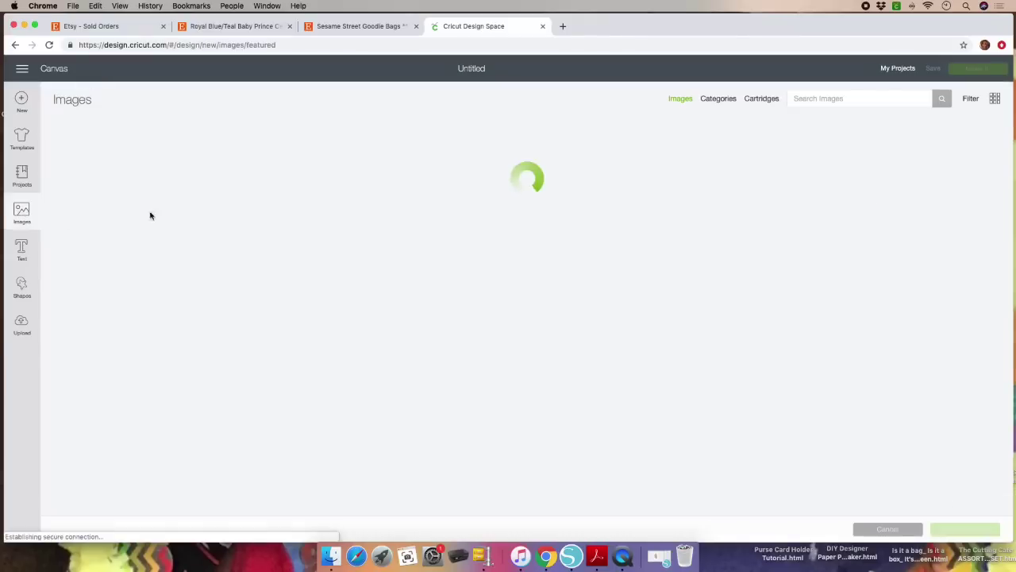
click(815, 105)
text(baby)
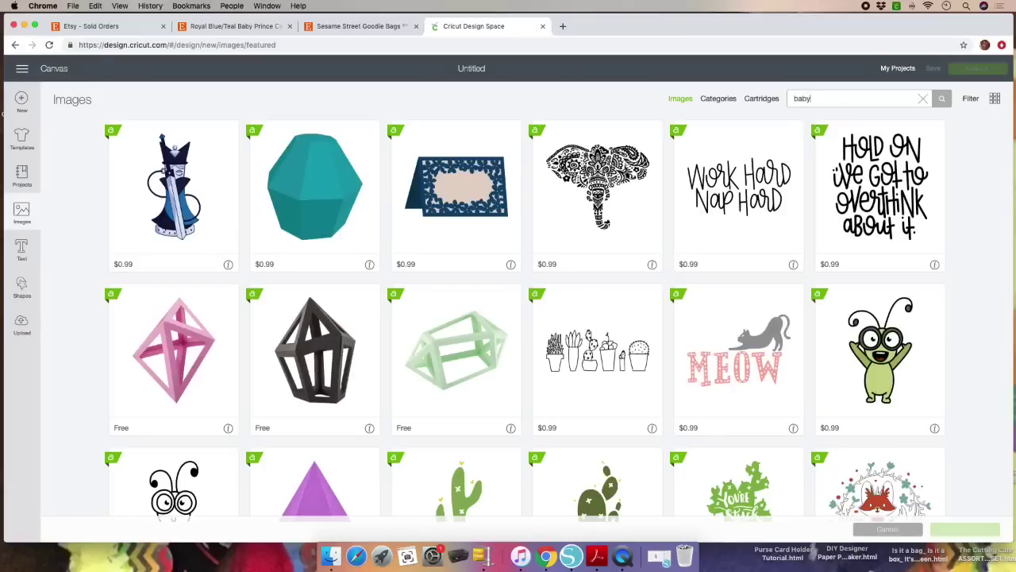
text( shark)
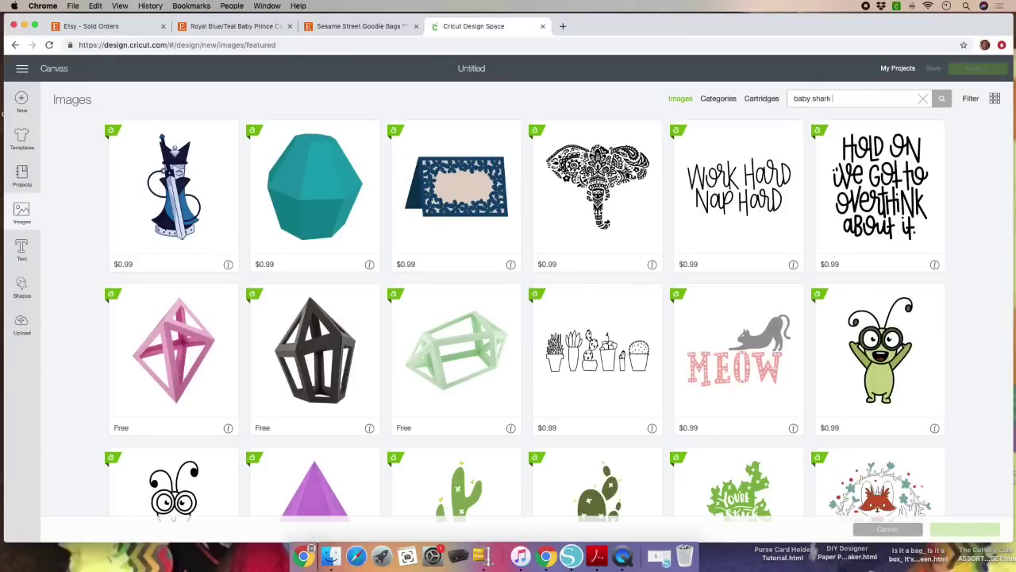
key(Return)
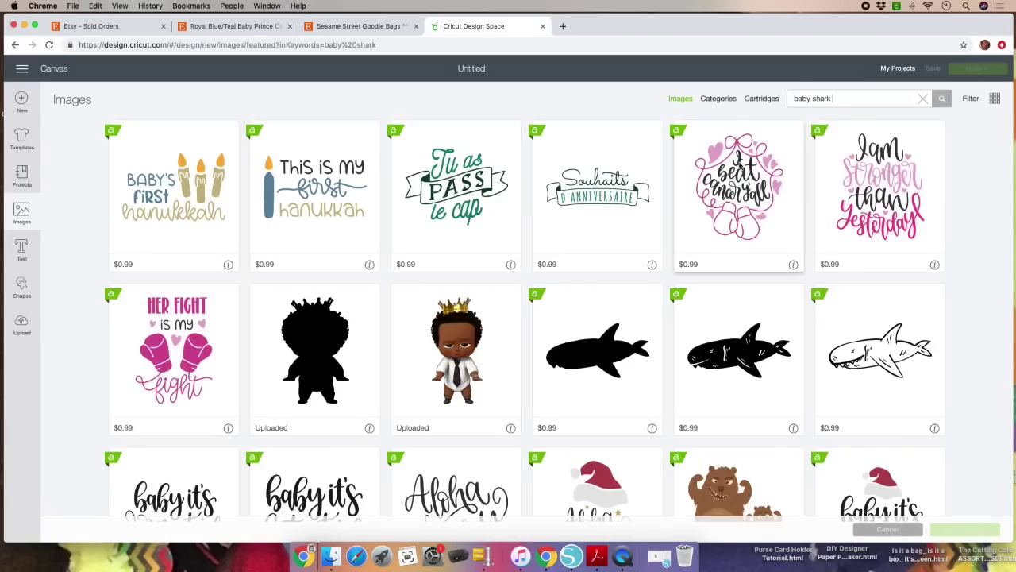
Select the uploaded round Baby Shark underwater scene with the brown reef among the search results.
scroll(656, 294, down, 20)
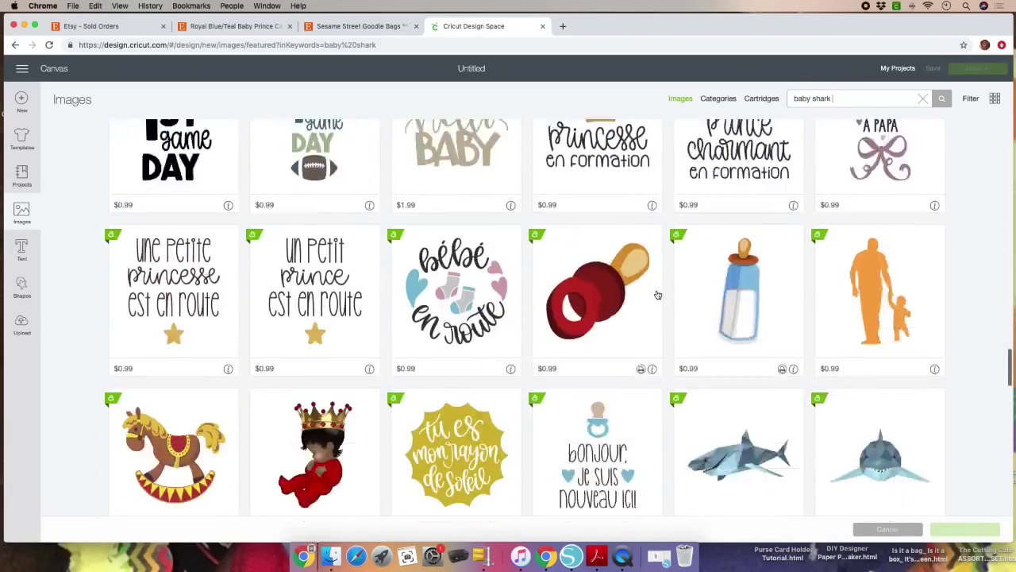
scroll(656, 294, down, 20)
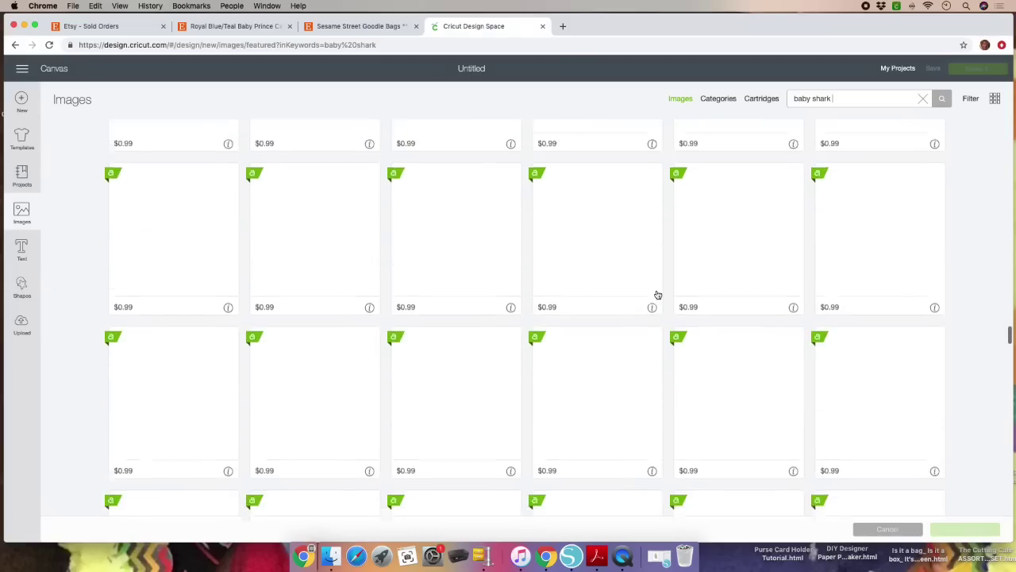
scroll(583, 263, down, 20)
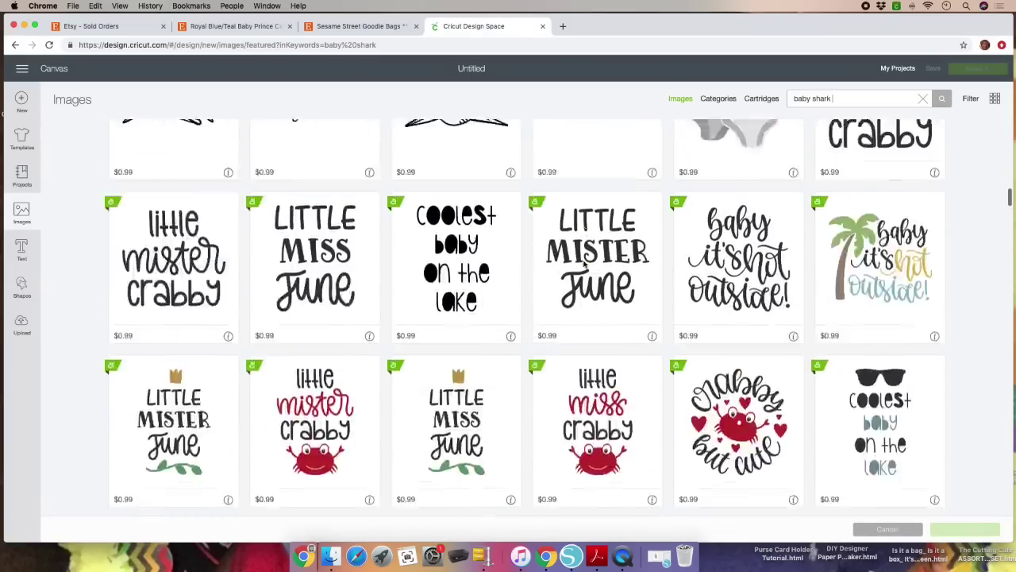
scroll(583, 264, down, 3)
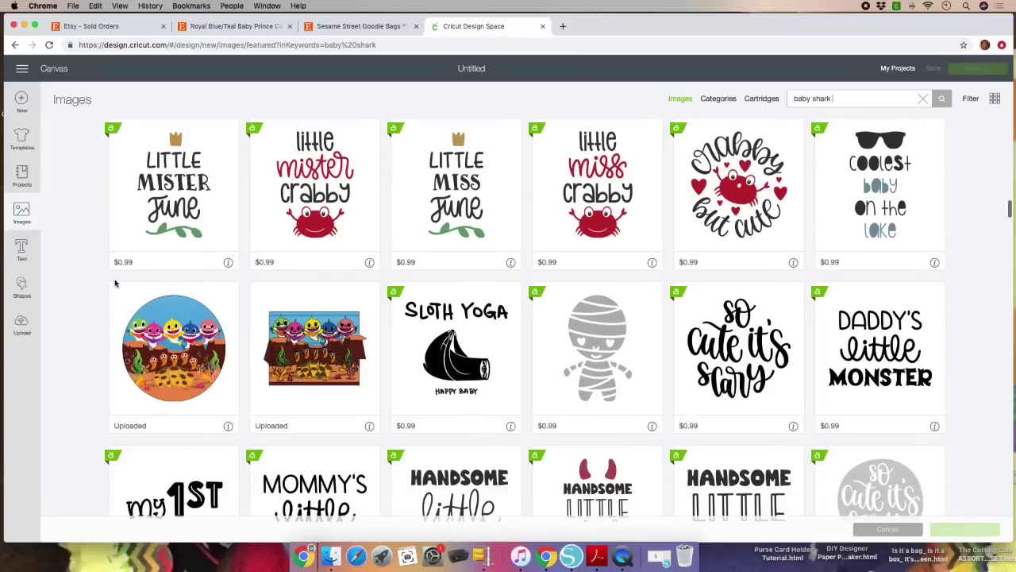
click(181, 353)
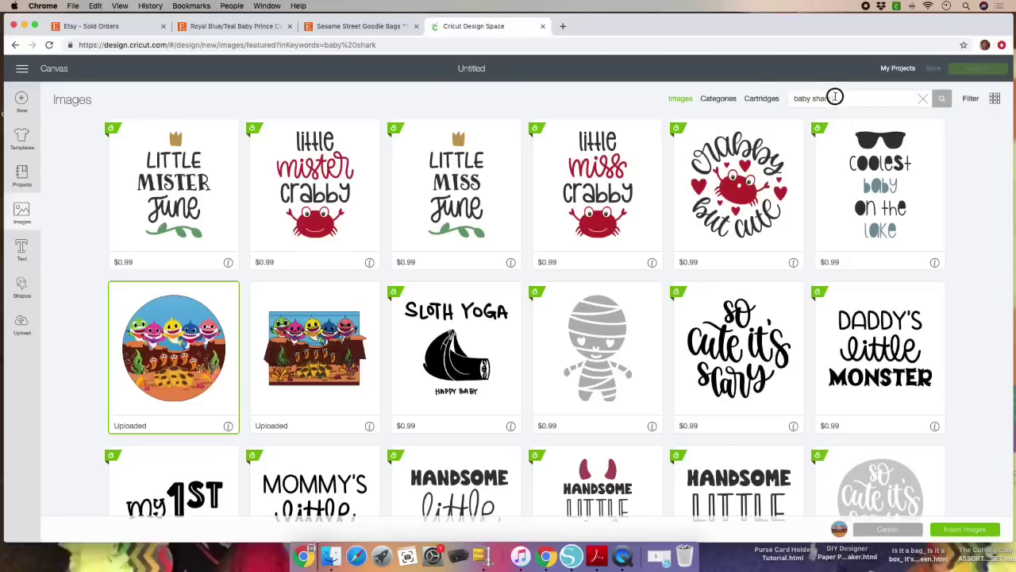
Filter the "baby shark" image results by My Images and Purchased ownership.
click(833, 97)
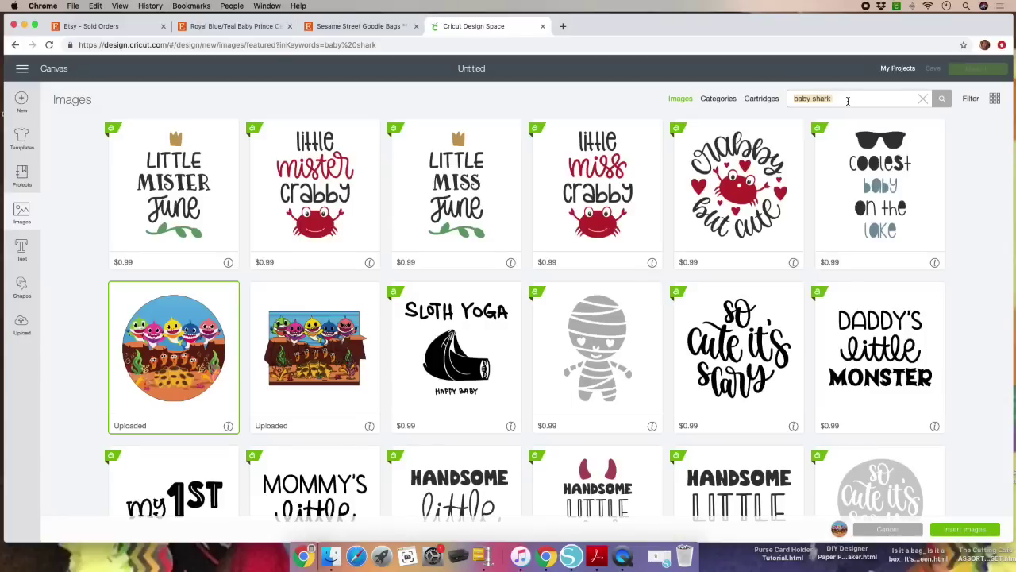
click(969, 100)
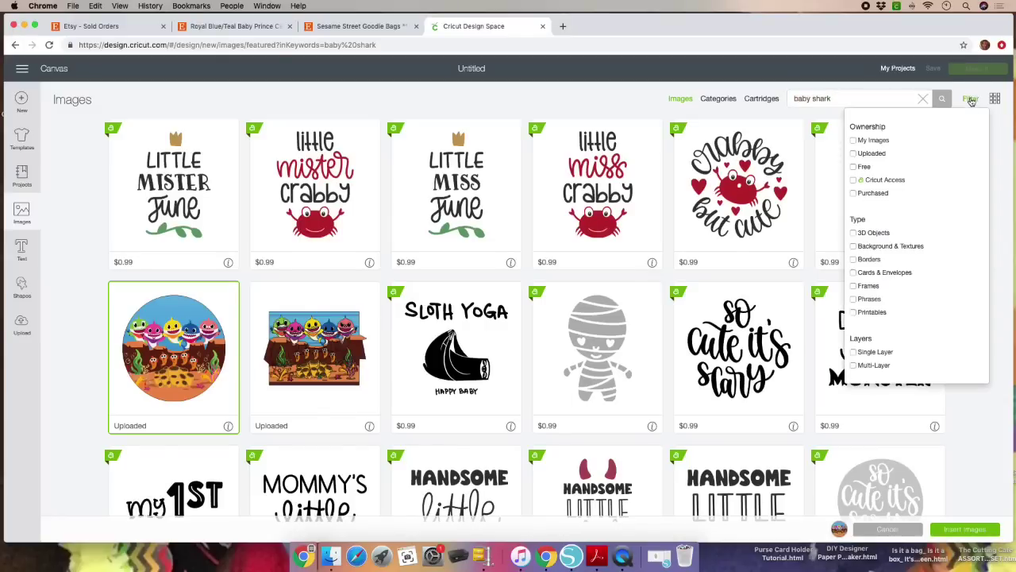
click(854, 140)
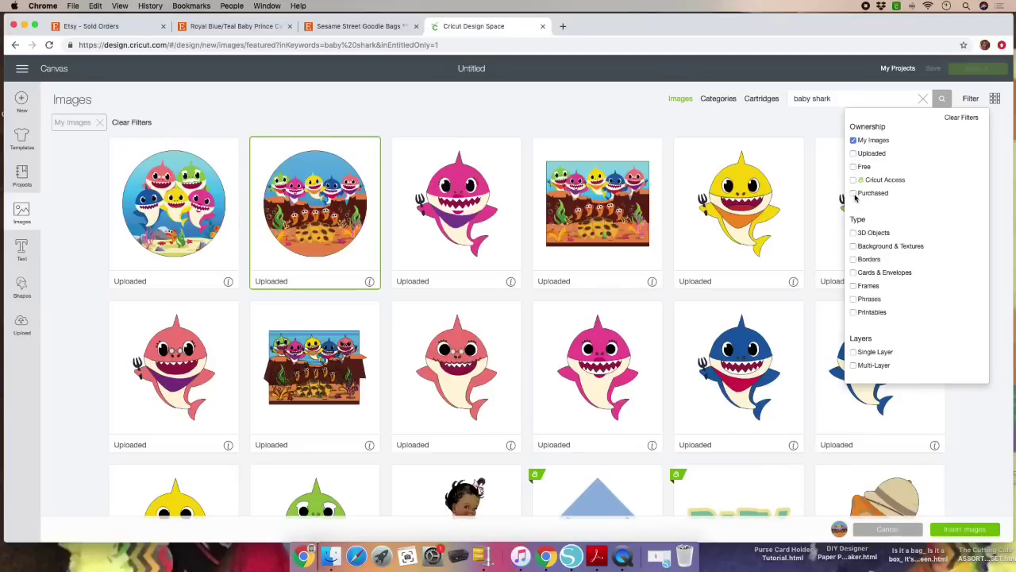
click(856, 194)
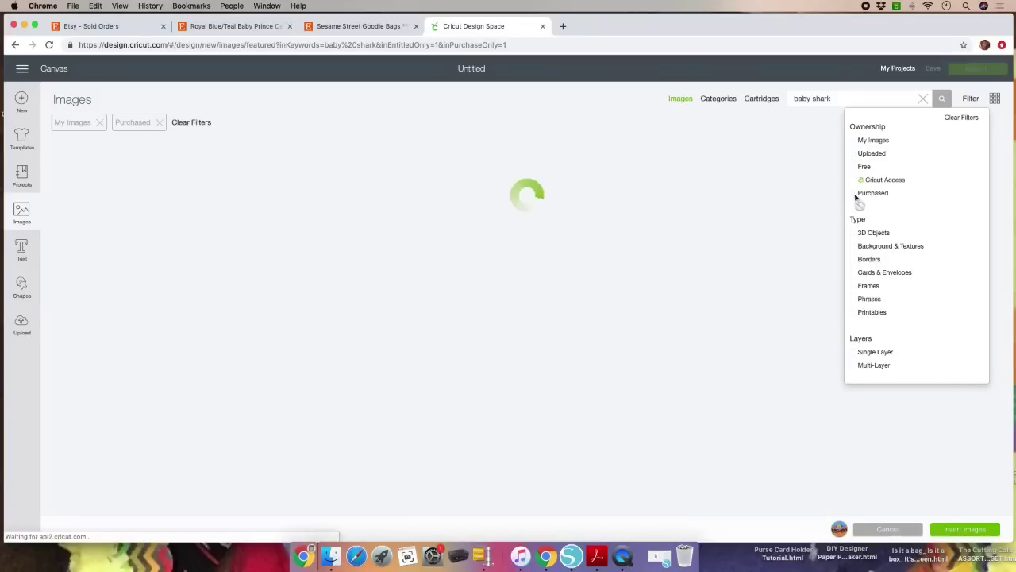
click(1003, 178)
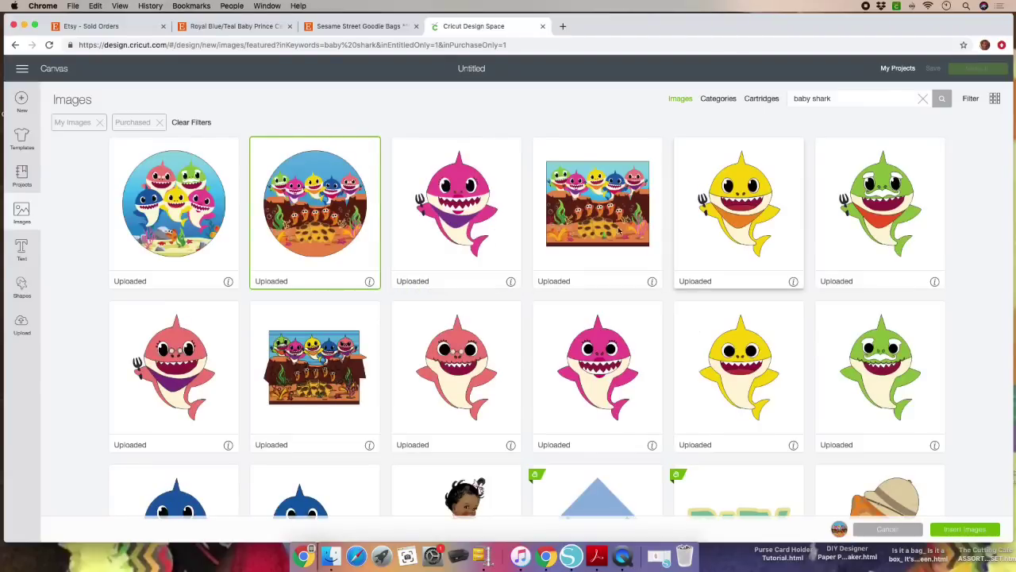
click(458, 221)
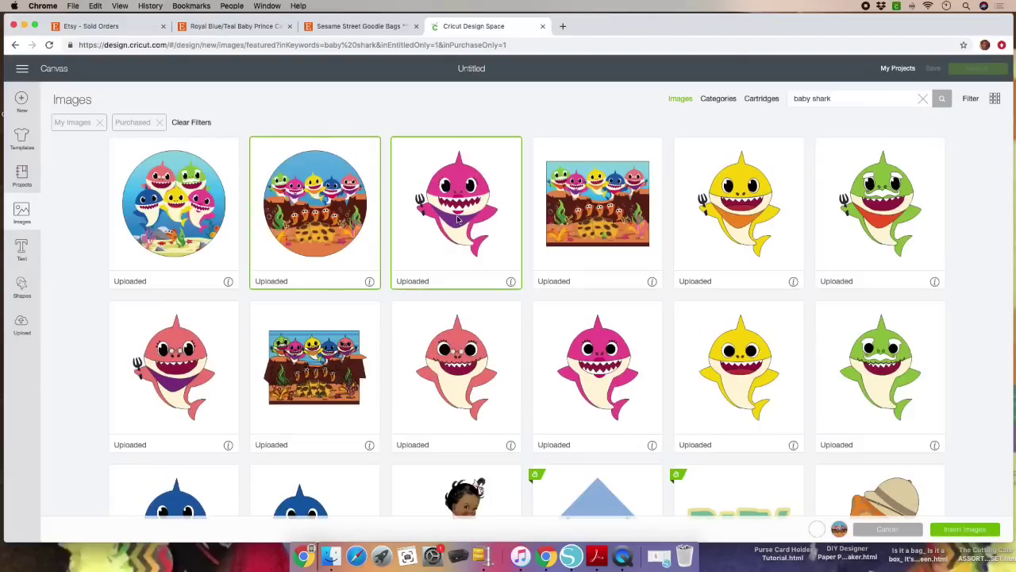
click(881, 225)
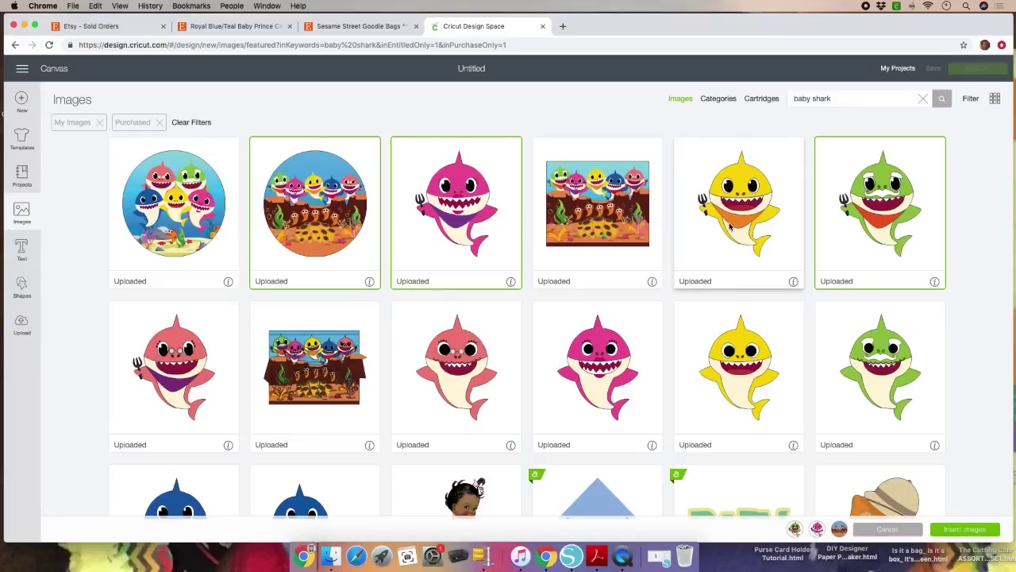
click(429, 199)
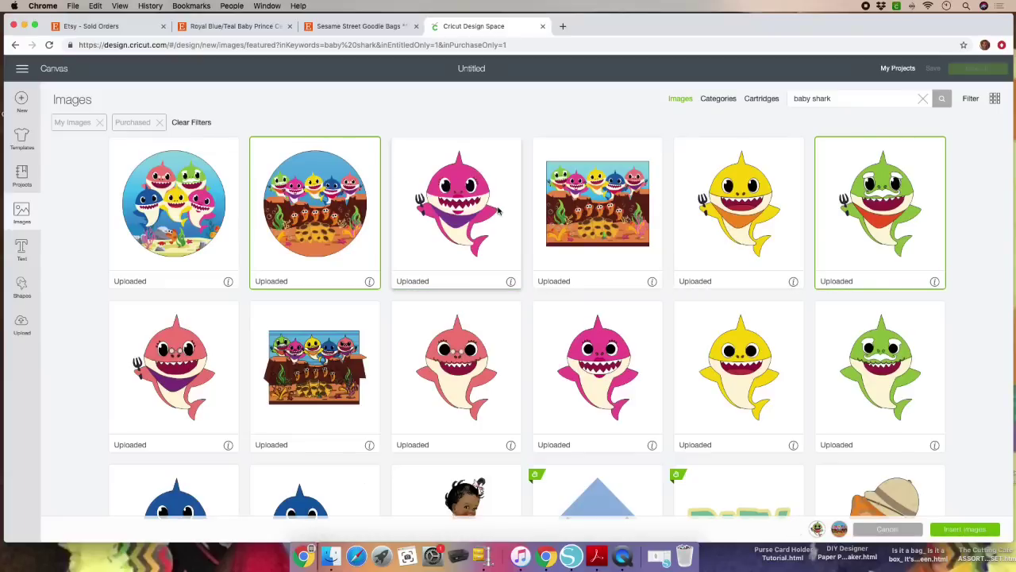
click(886, 208)
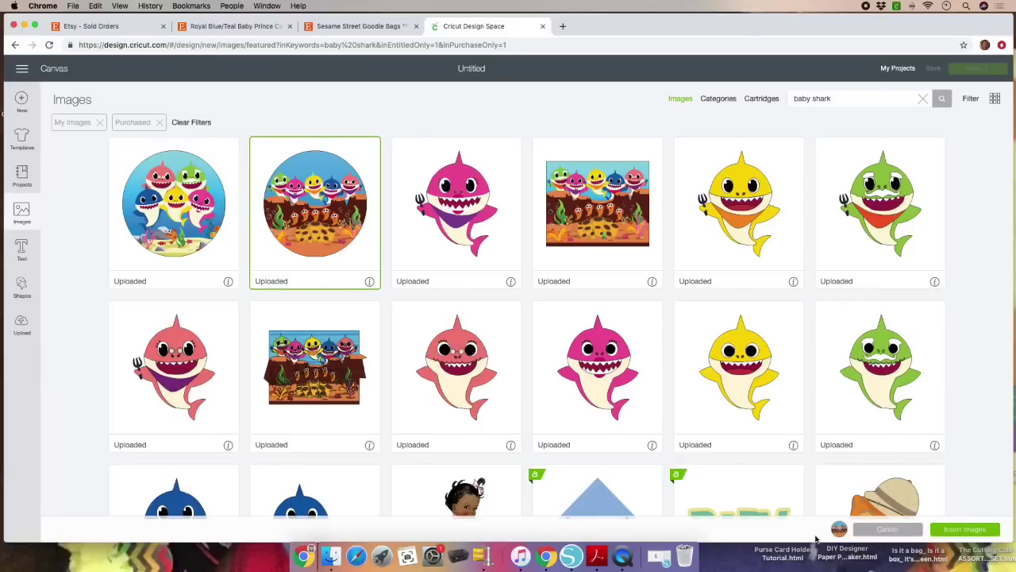
Add the five single sharks without forks (coral, pink, yellow, green and blue) to the image selection.
click(449, 350)
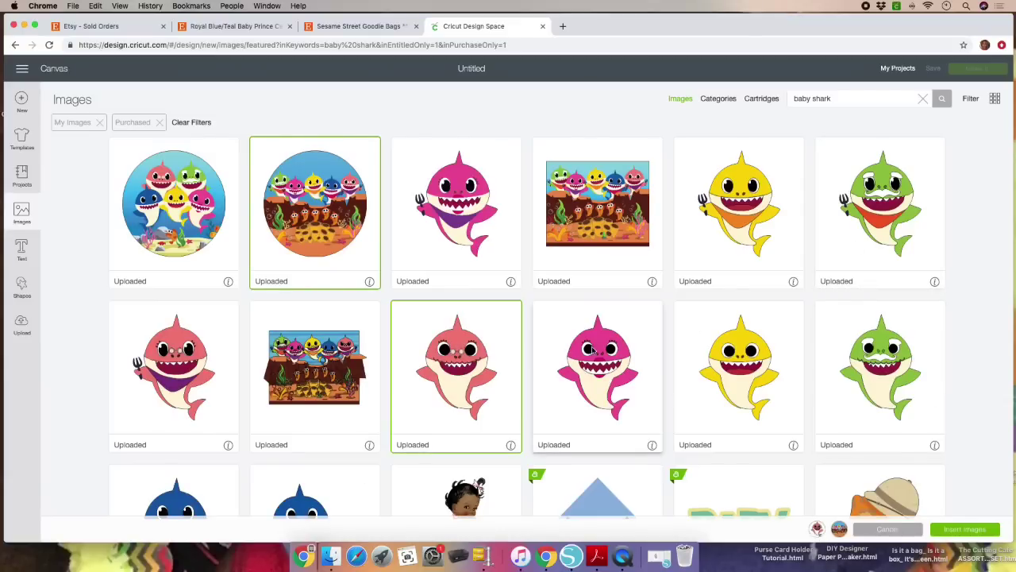
click(593, 349)
click(737, 358)
click(848, 373)
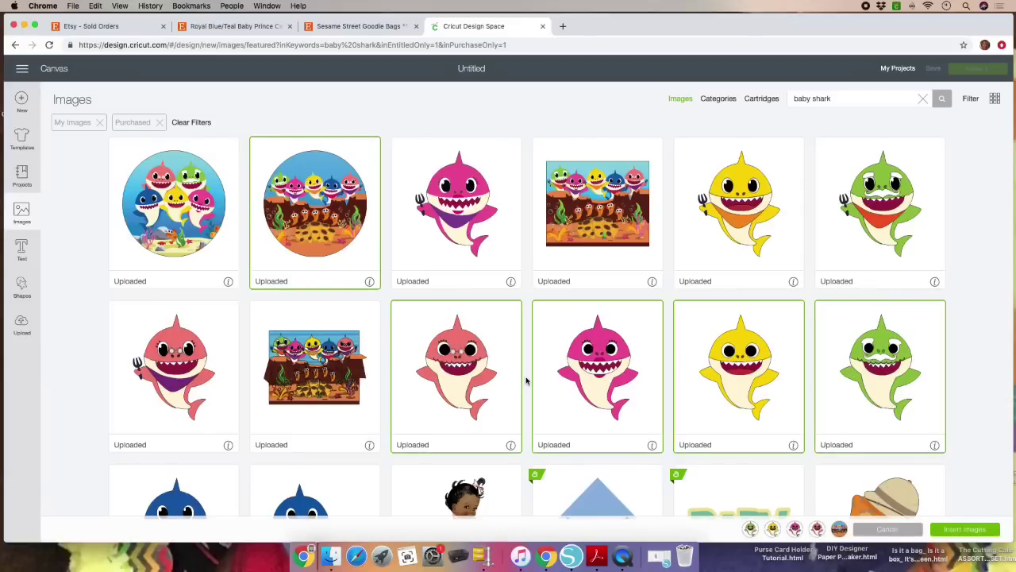
scroll(525, 381, down, 3)
click(317, 294)
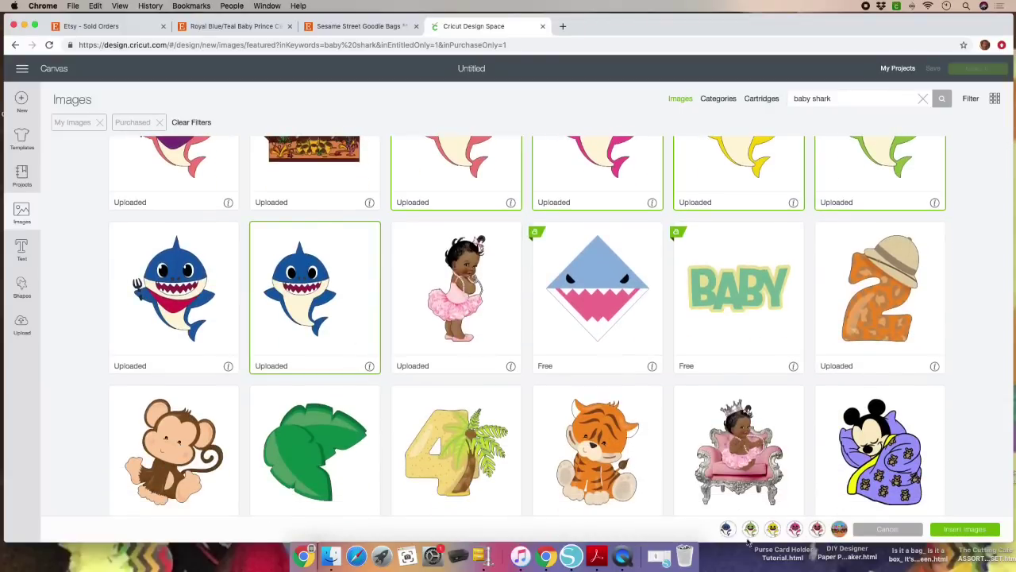
Replace the image search with "seaweeds starfish waves coral bubbles" and run it.
scroll(463, 395, down, 5)
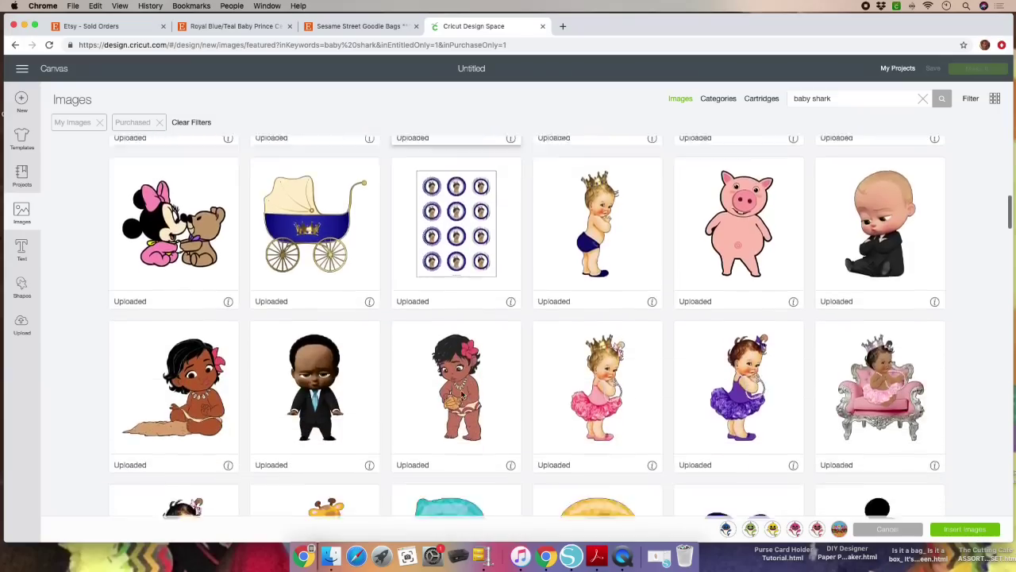
scroll(463, 394, down, 20)
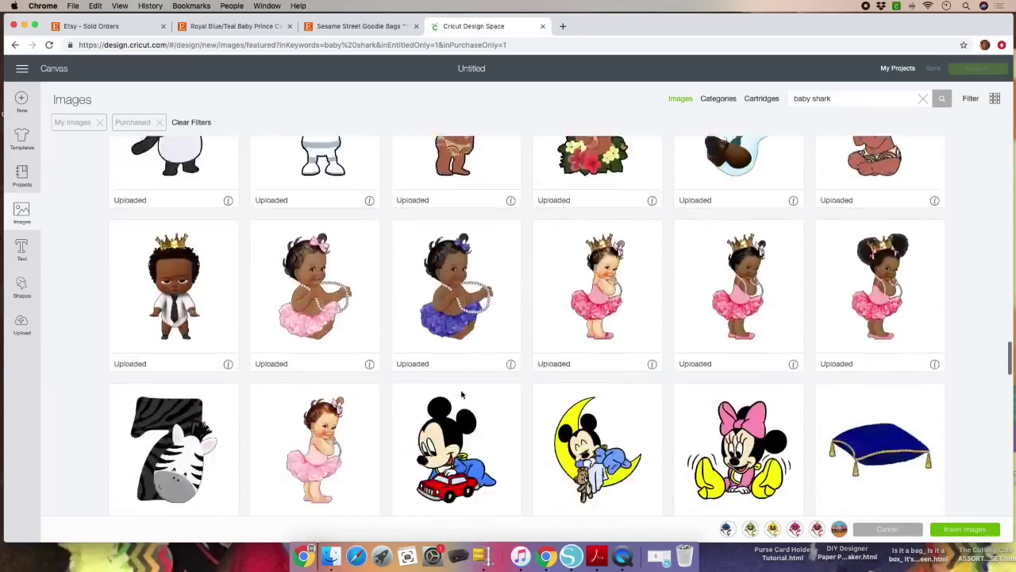
scroll(463, 394, down, 10)
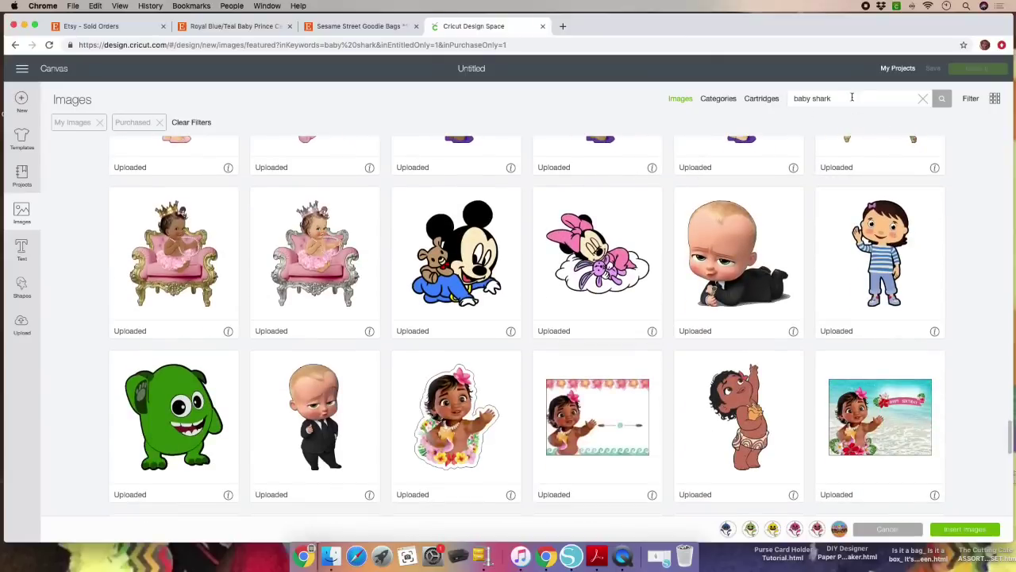
triple_click(851, 98)
key(BackSpace)
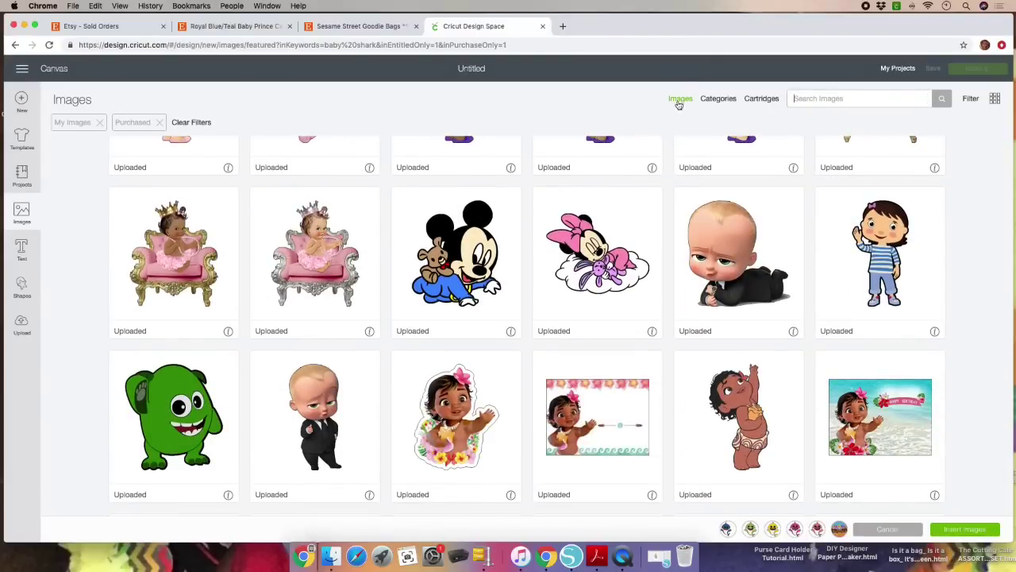
click(823, 102)
text(seaweeds starfish waves coral b)
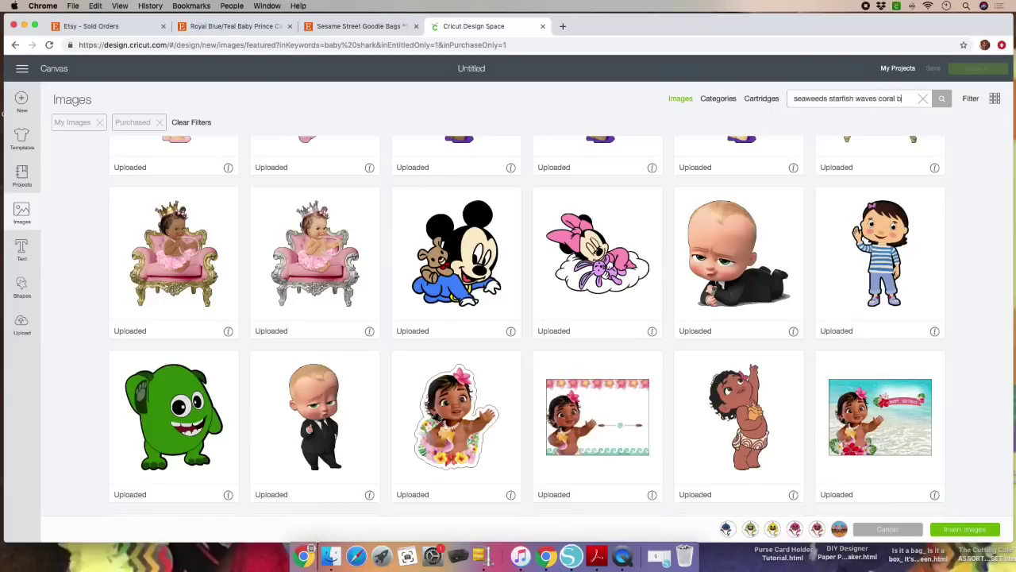
text(ubbles)
key(Return)
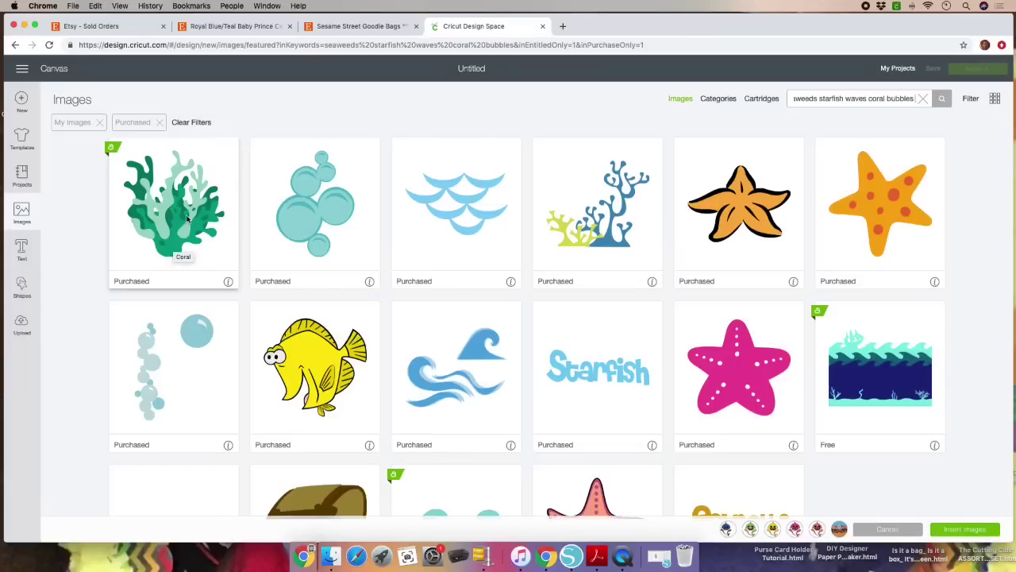
Add the green coral, bubbles, blue-and-yellow coral, teal waves and orange spotted starfish to the image selection.
click(181, 250)
click(327, 213)
click(613, 213)
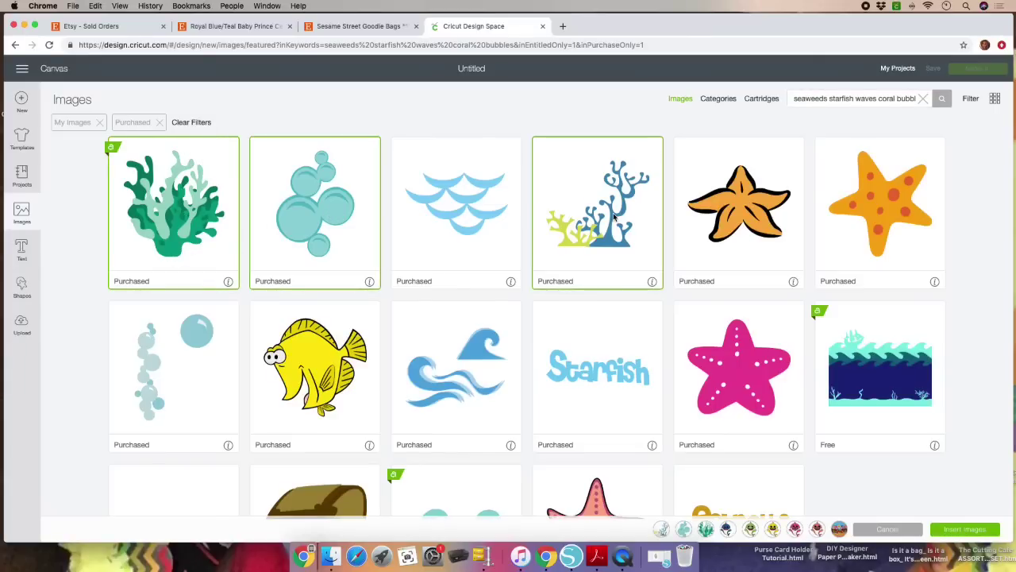
scroll(717, 260, down, 2)
scroll(717, 260, down, 1)
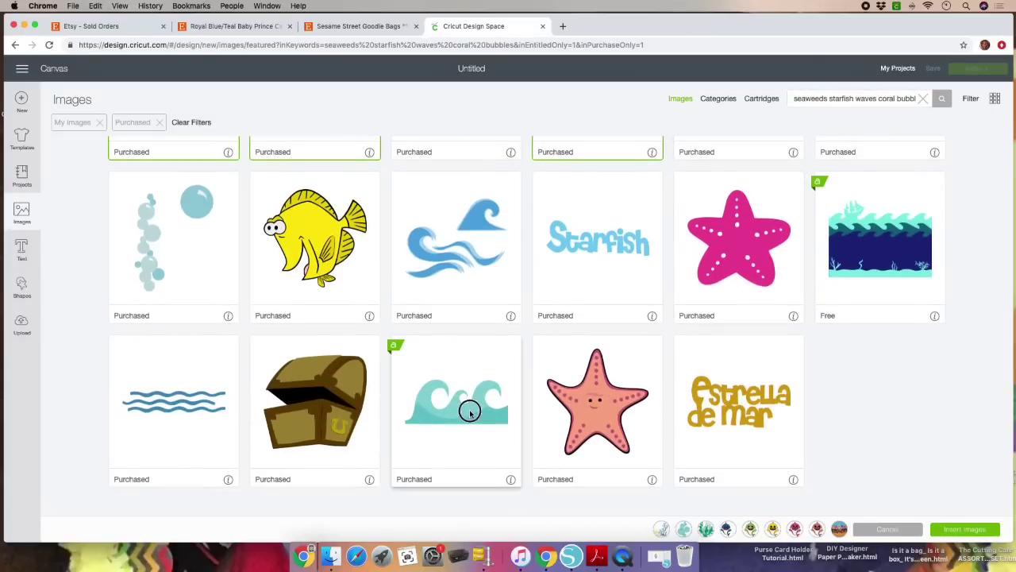
click(469, 408)
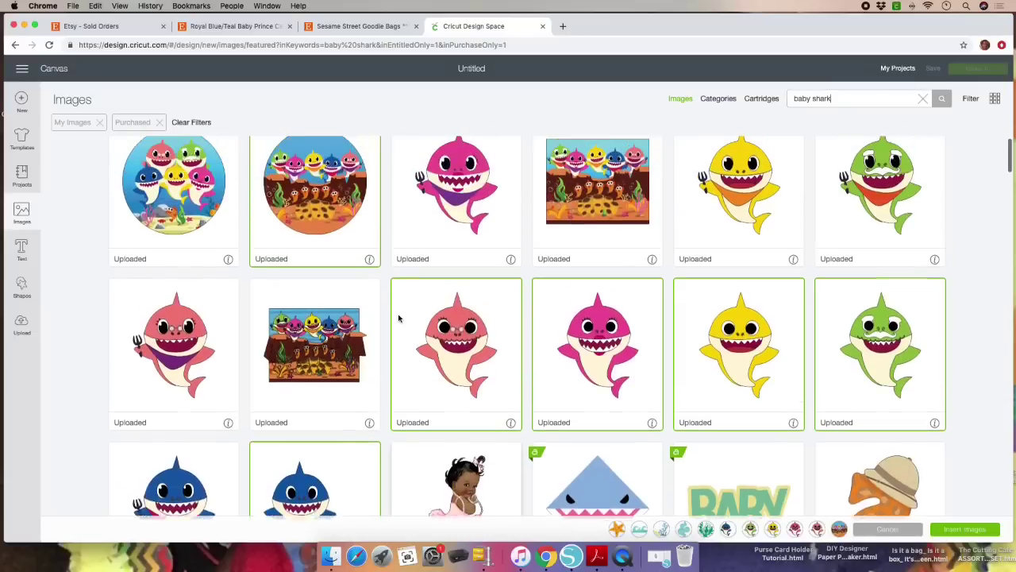
Add the uploaded Baby Shark reef scene with the cut-out side edges and insert all selected images onto the canvas.
click(315, 357)
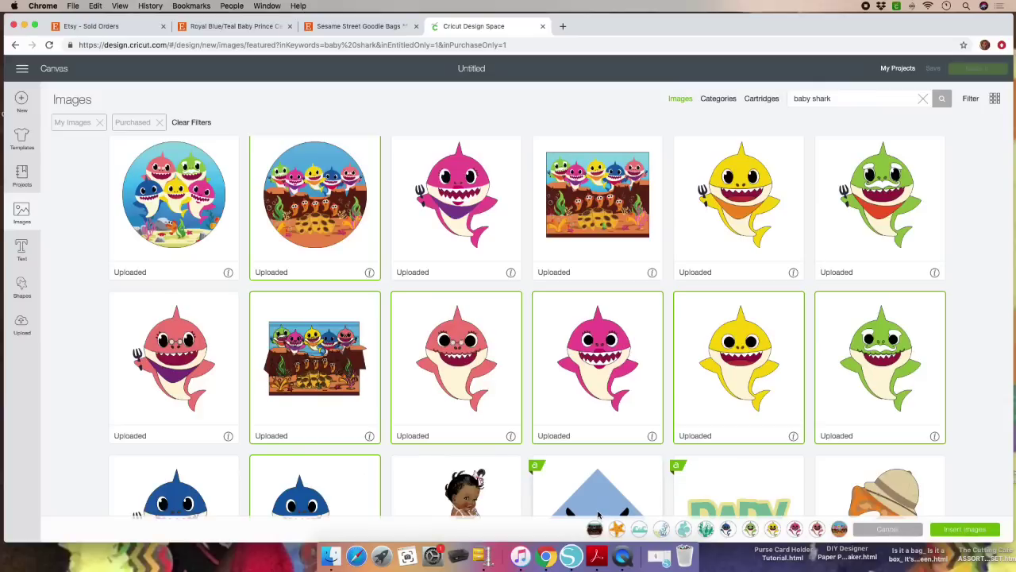
click(965, 529)
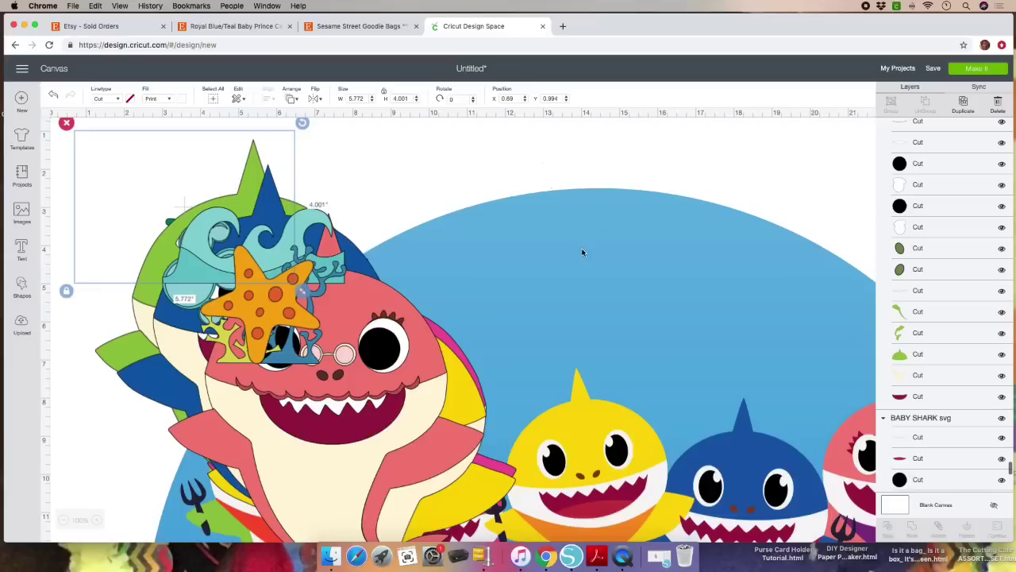
Resize the large round Baby Shark reef scene to 4 in wide by 4 in high with its proportions unlocked.
click(585, 251)
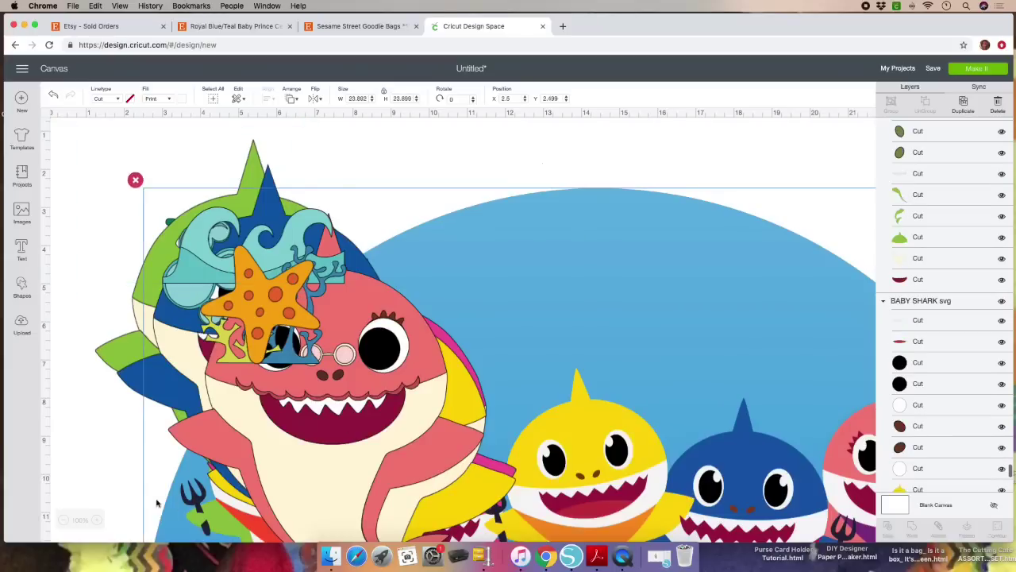
click(63, 519)
click(62, 519)
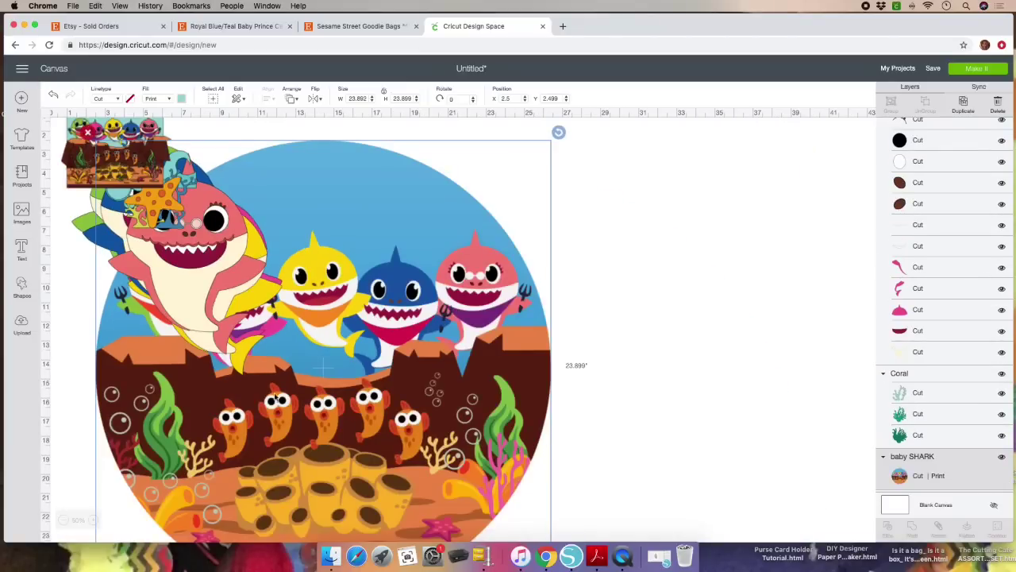
drag(363, 207, 383, 206)
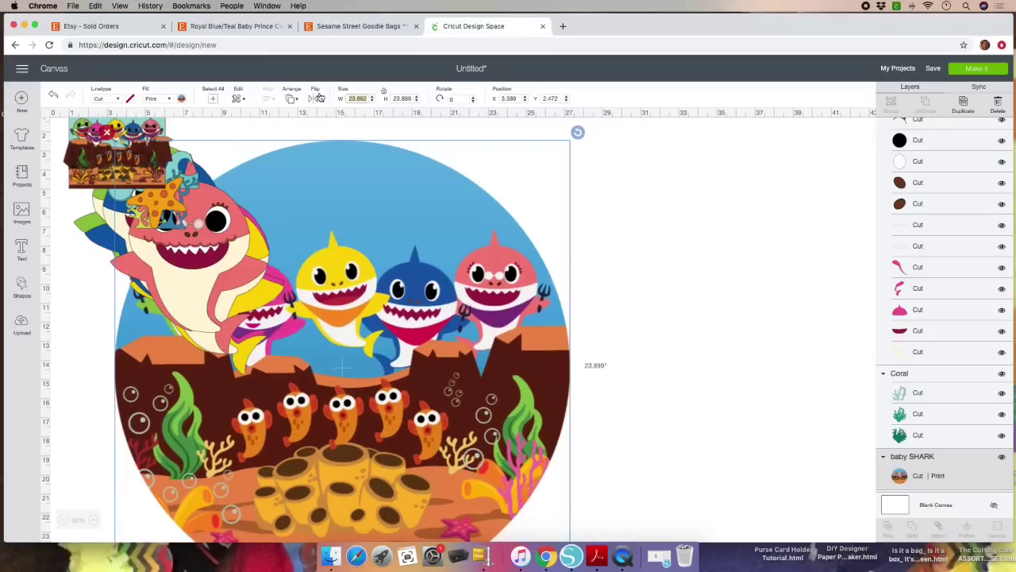
text(4)
key(Tab)
text(4)
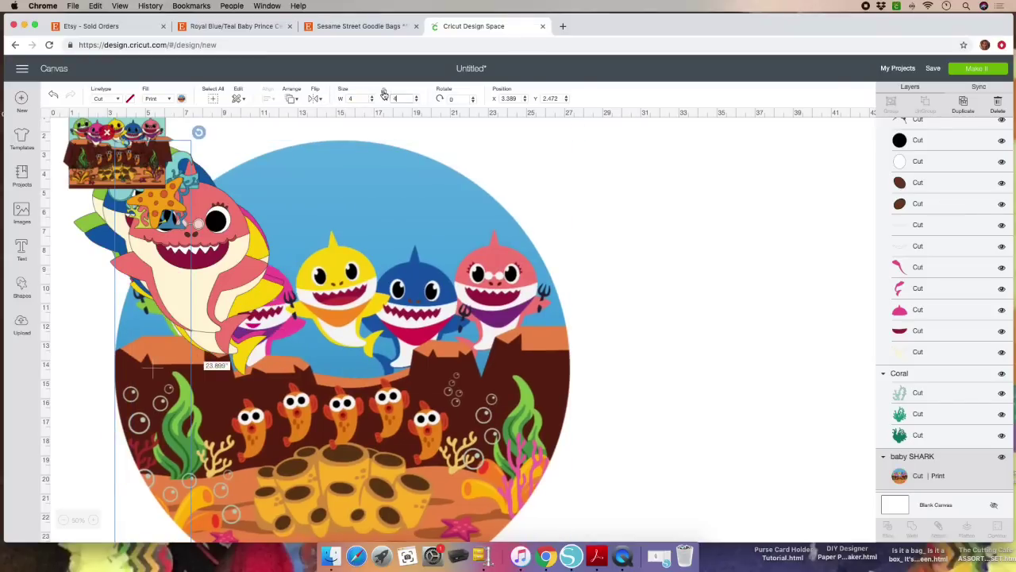
key(Return)
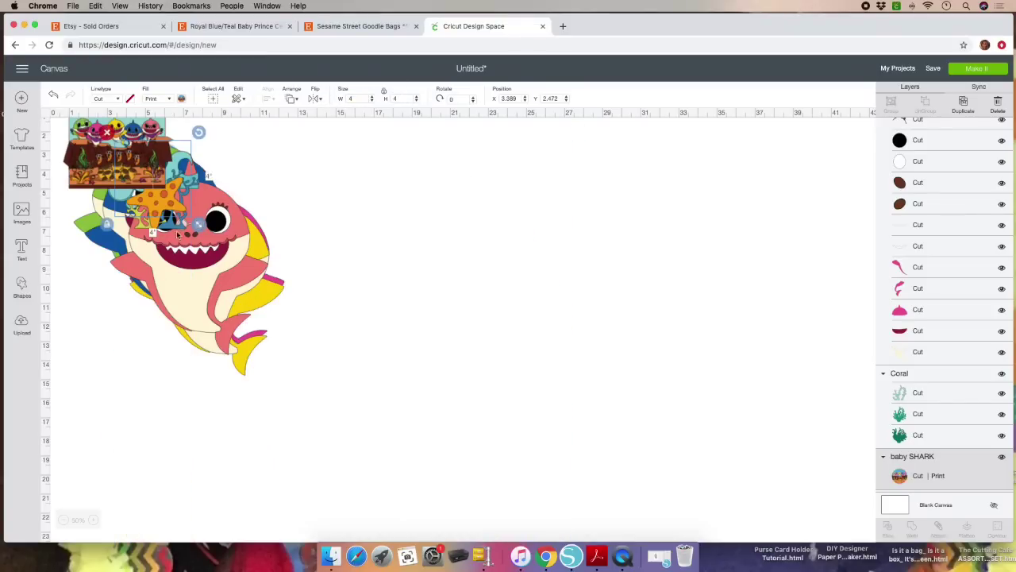
Spread the stacked images apart by moving the blue, coral and green sharks and the cut-out reef scene to separate canvas areas.
key(ctrl+v)
drag(146, 155, 190, 366)
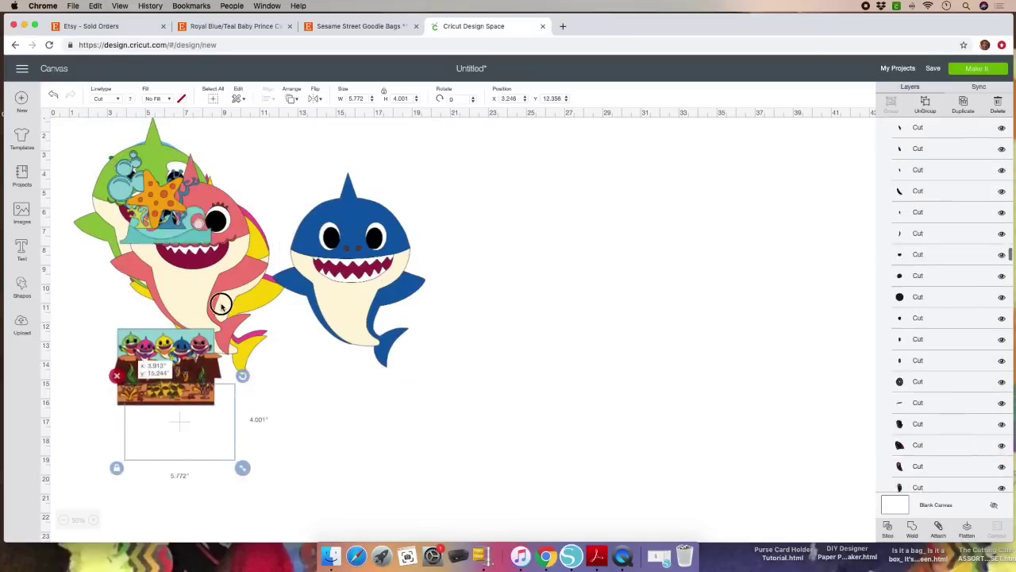
drag(181, 160, 259, 299)
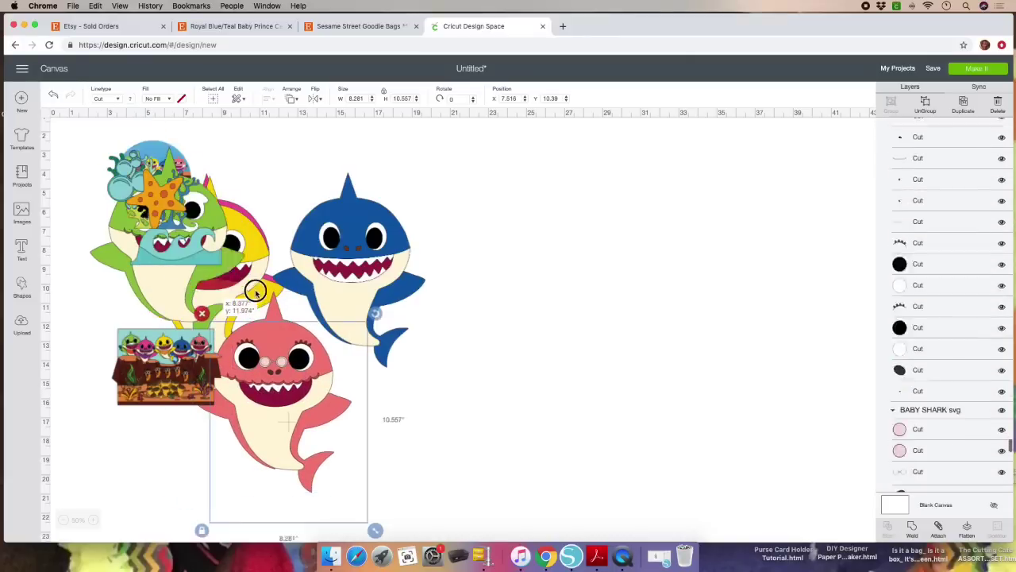
drag(119, 190, 187, 274)
drag(165, 156, 242, 238)
Move the 4-inch round reef scene clear of the other images, duplicate it and place the copy at the canvas's upper right.
drag(174, 163, 630, 240)
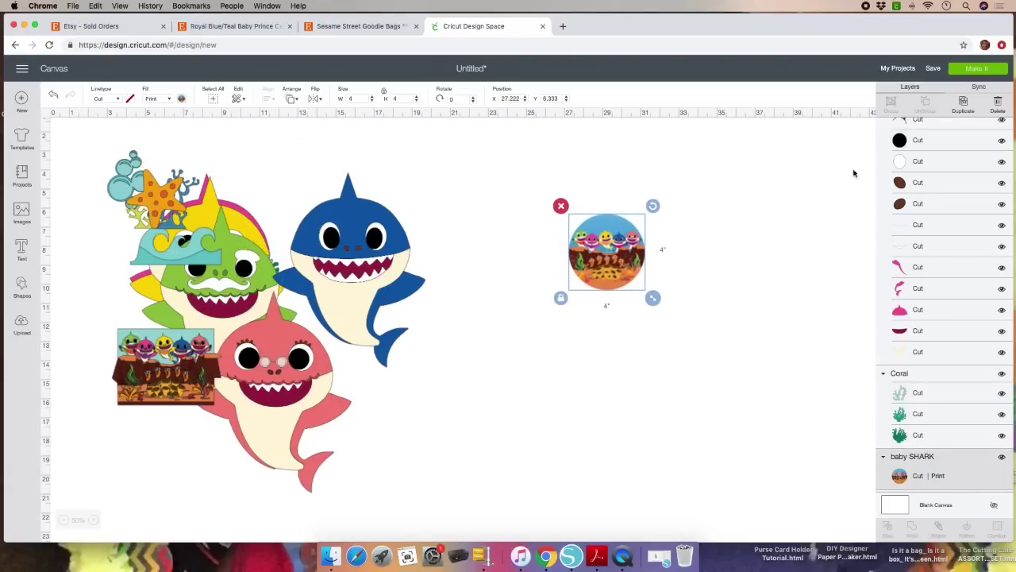
click(963, 106)
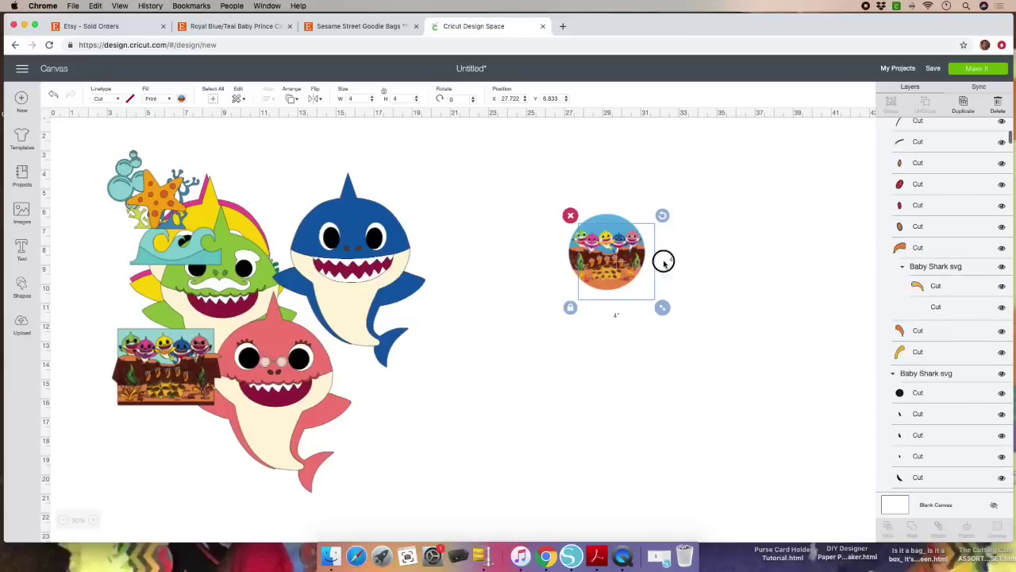
drag(616, 247, 824, 163)
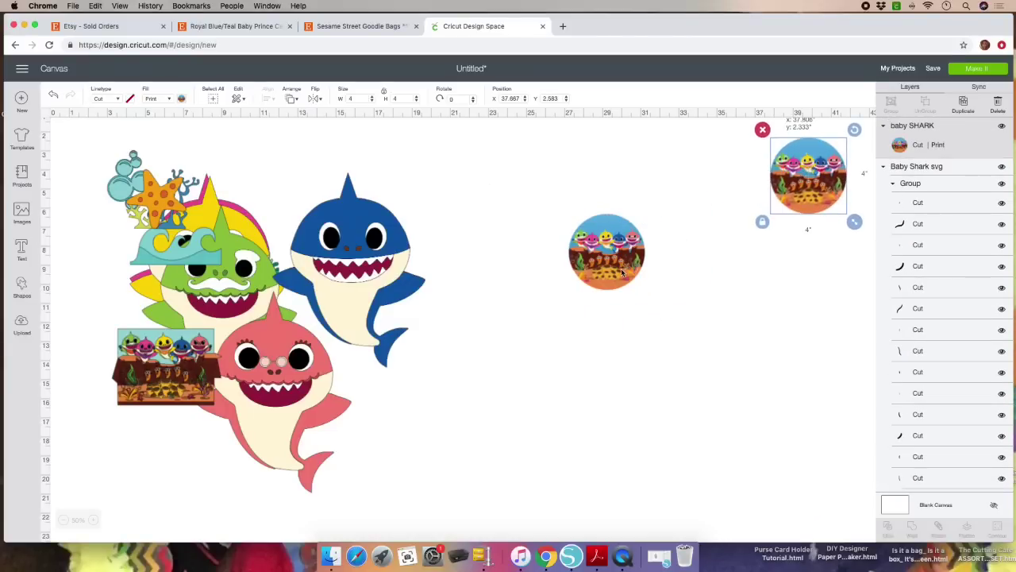
Resize the original round reef scene to 2.5 by 2.5 in and place it directly below the 4-inch copy.
click(613, 270)
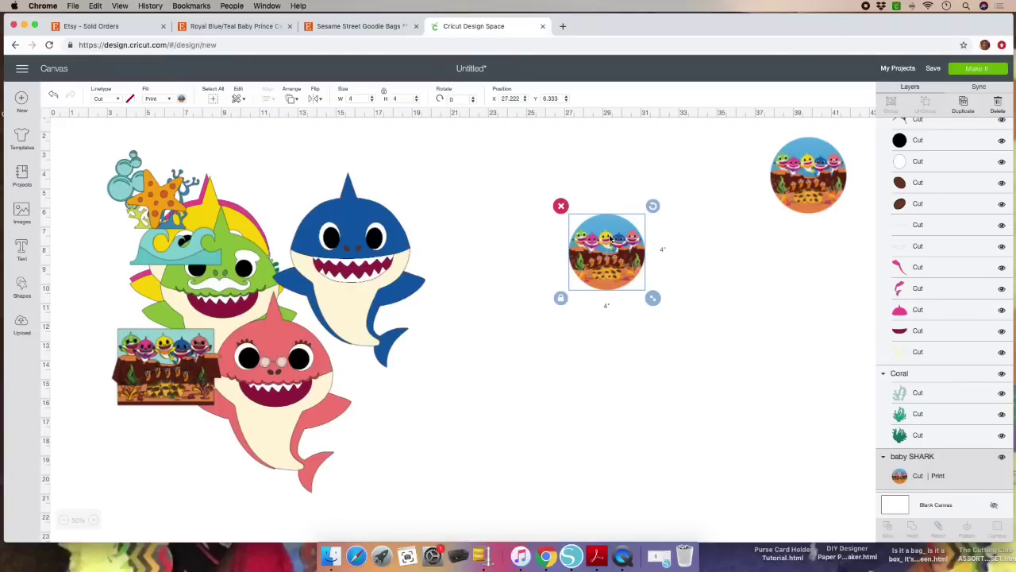
click(383, 93)
click(324, 97)
text(2.5)
key(Return)
text(2)
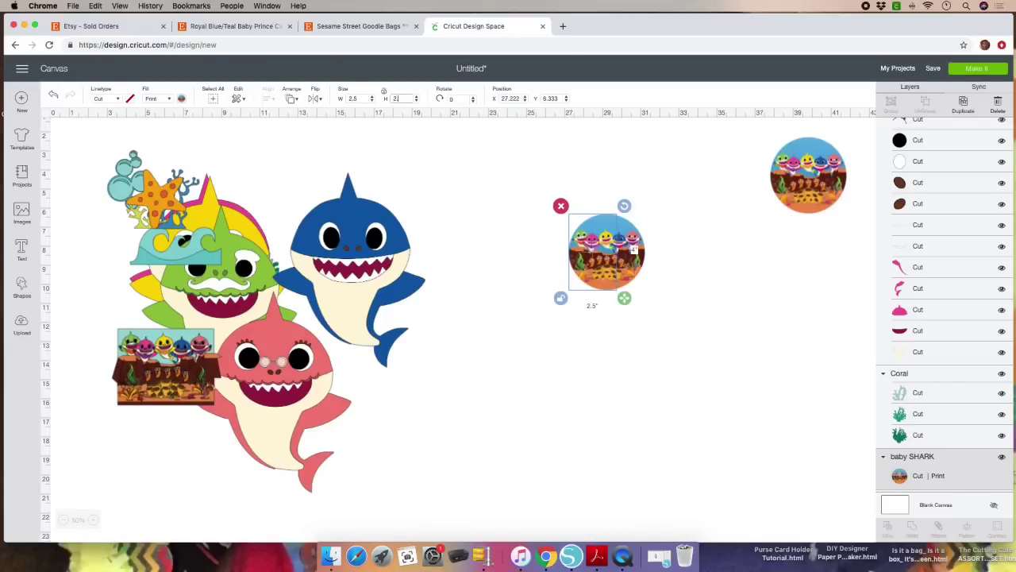
text(.5)
key(Return)
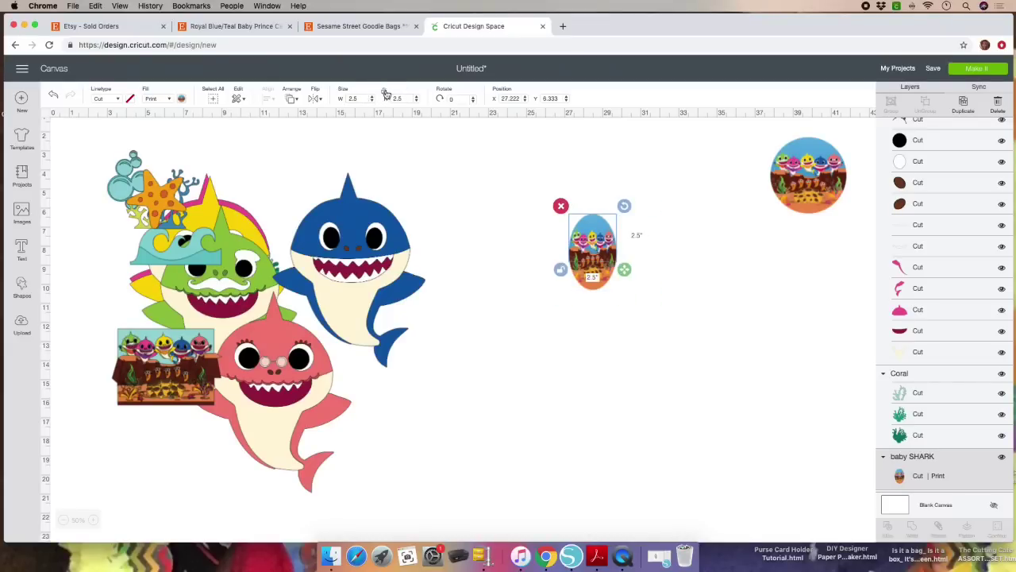
drag(591, 242, 820, 248)
Resize the blue shark to 3 by 3 in with unlocked proportions and place it in the empty area near the round scenes.
drag(376, 252, 517, 268)
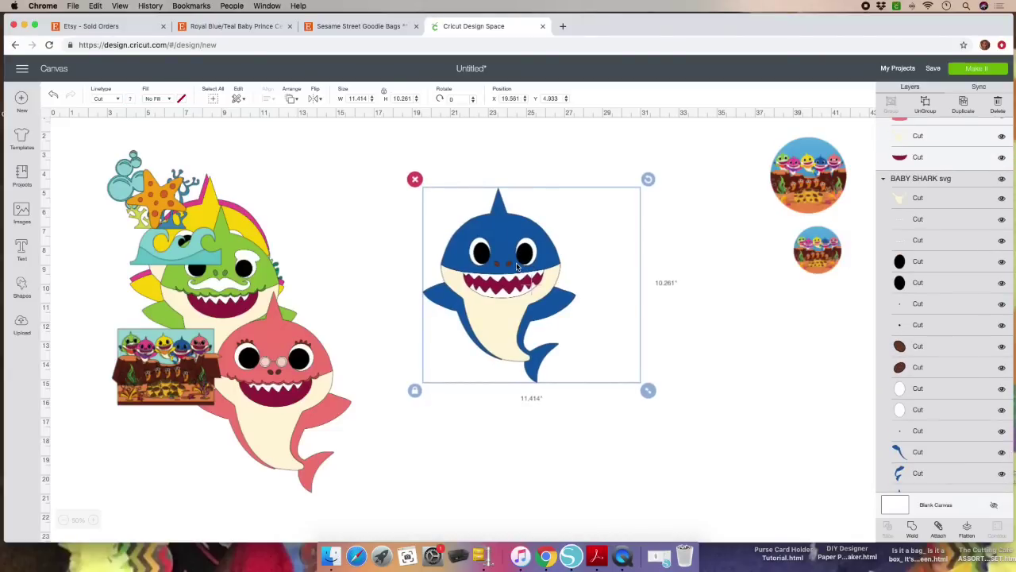
scroll(413, 302, down, 1)
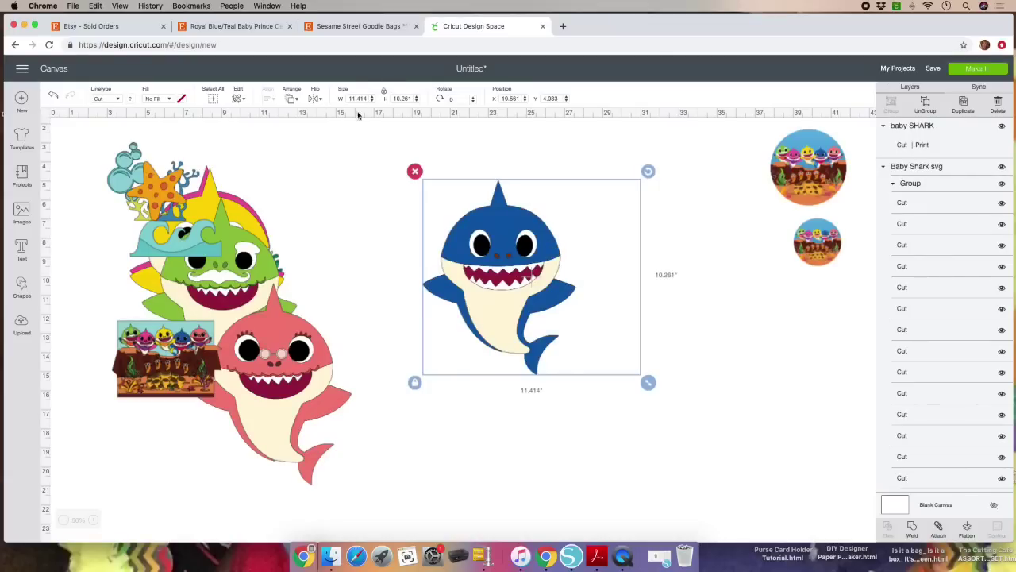
click(387, 93)
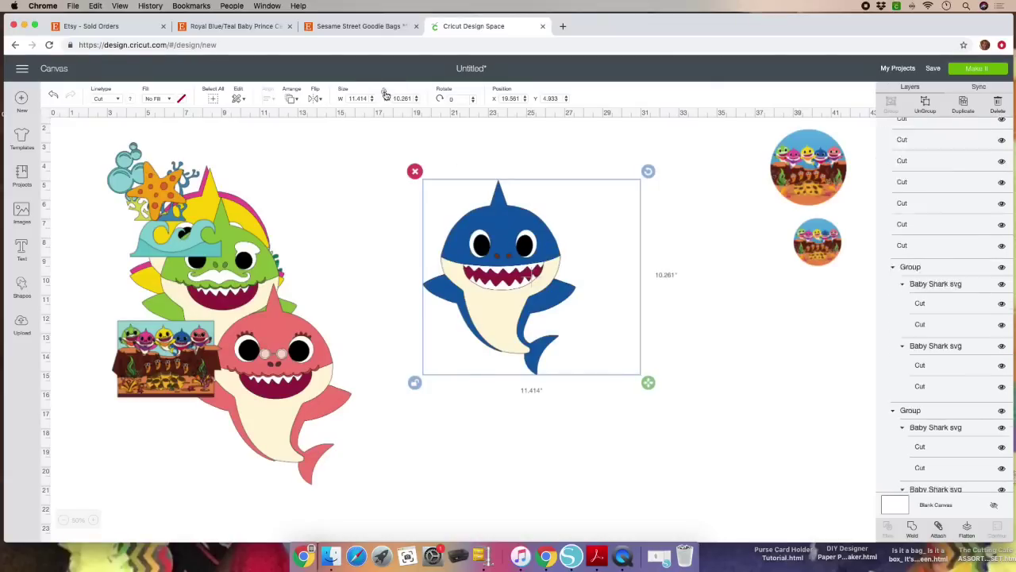
click(384, 93)
click(384, 93)
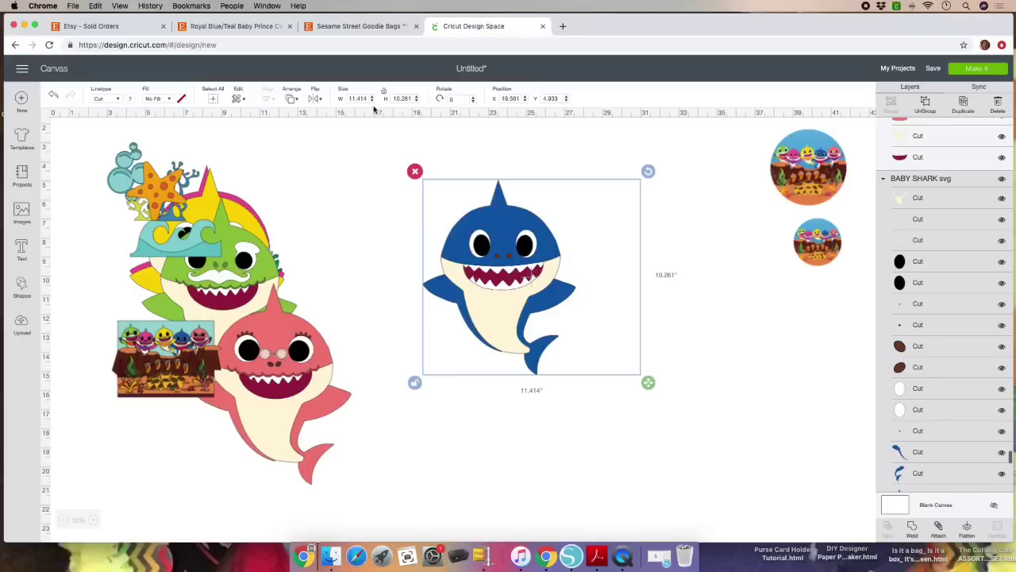
click(359, 97)
text(3)
key(Tab)
text(3)
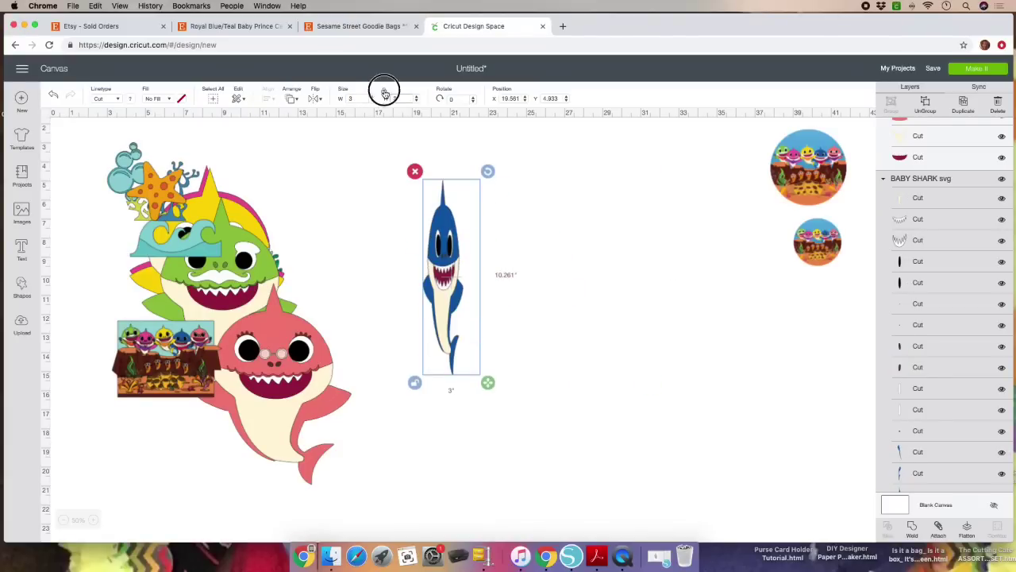
click(385, 93)
drag(450, 231, 653, 187)
Resize the green shark to 3 by 3 in with unlocked proportions and place it to the left of the blue shark.
drag(262, 273, 460, 202)
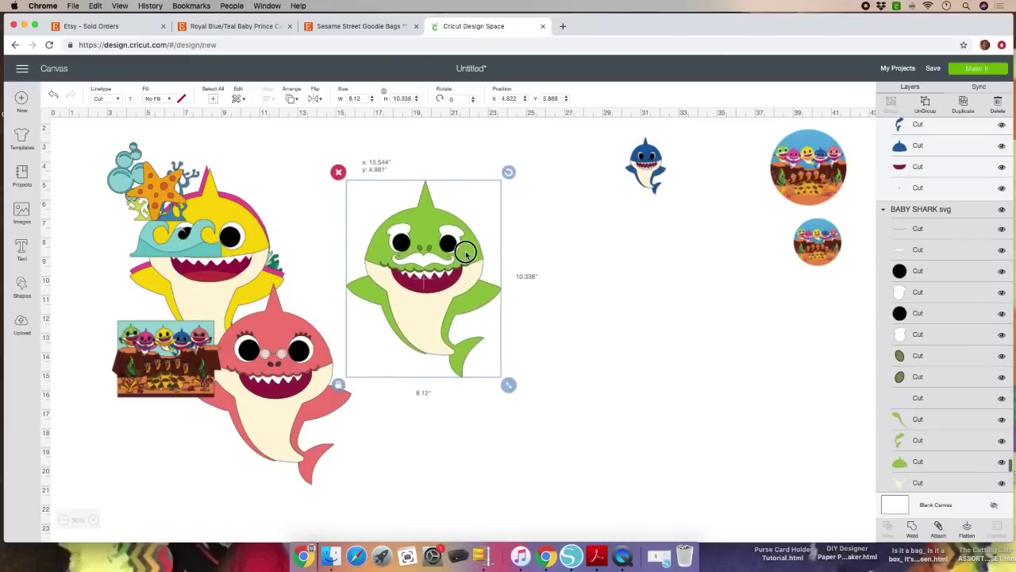
click(384, 93)
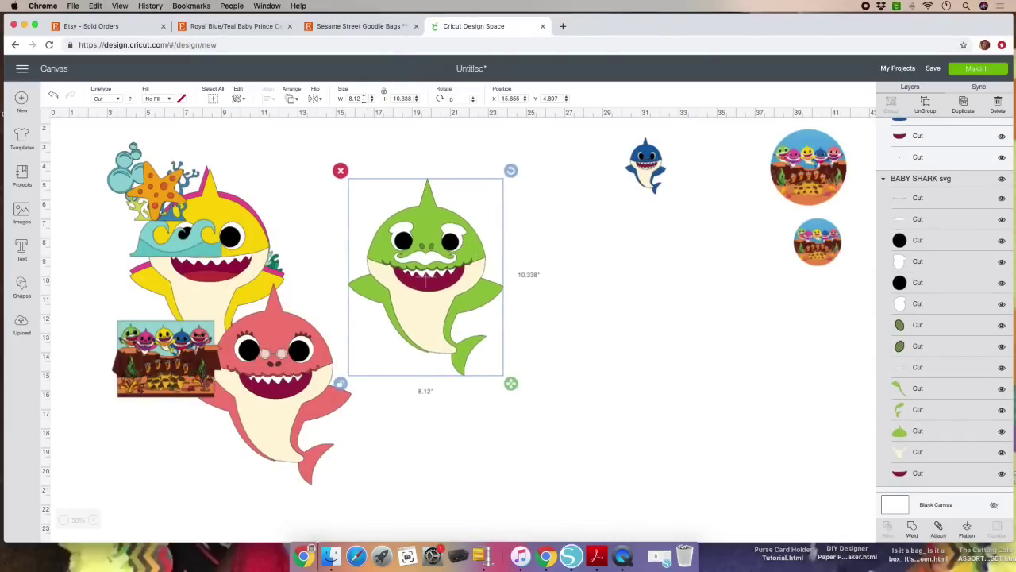
double_click(354, 99)
text(3)
key(Tab)
text(3)
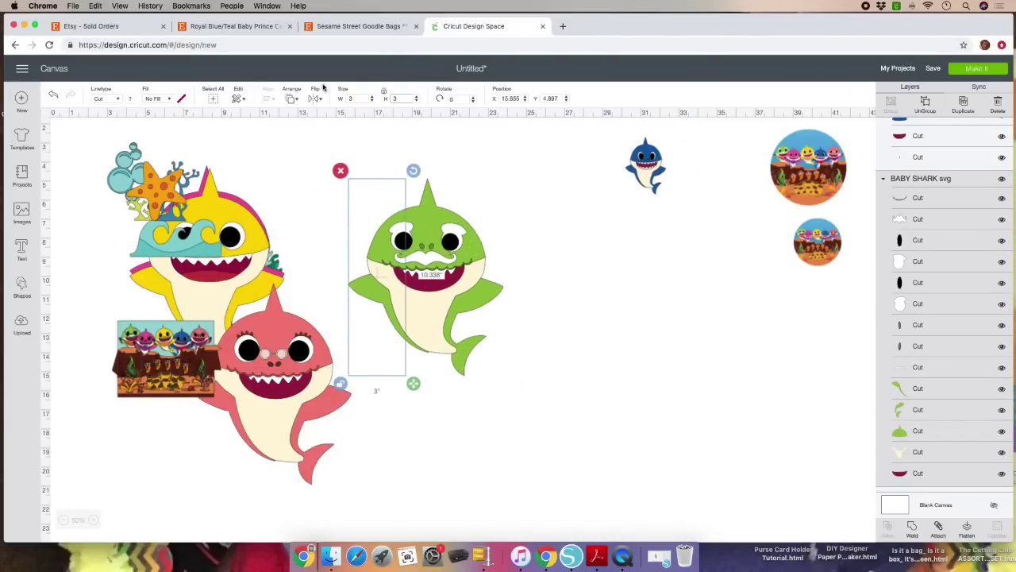
click(383, 93)
drag(368, 206, 587, 159)
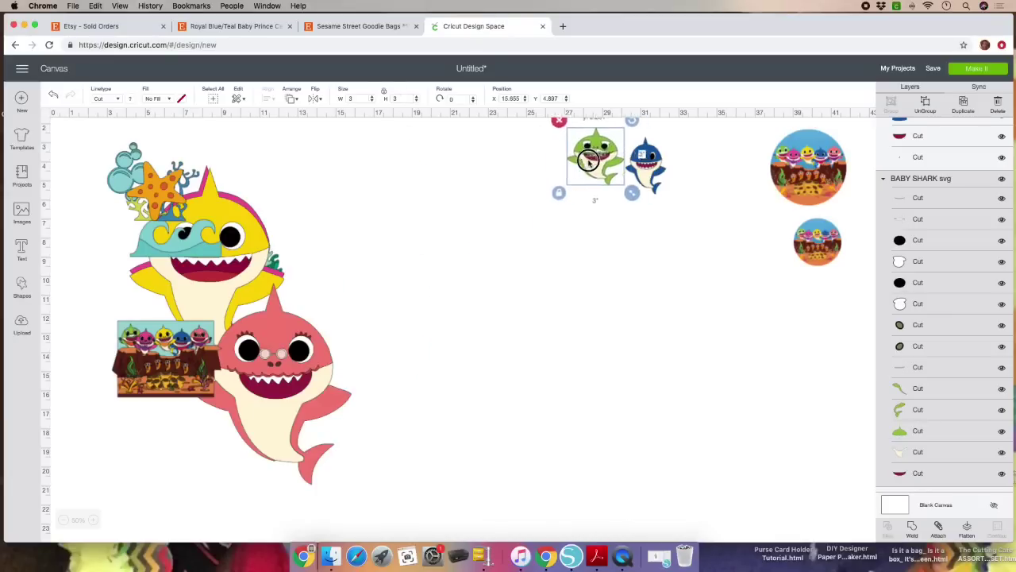
Resize the coral shark to 3 by 3 in with unlocked proportions and place it below the blue shark.
drag(277, 381, 447, 269)
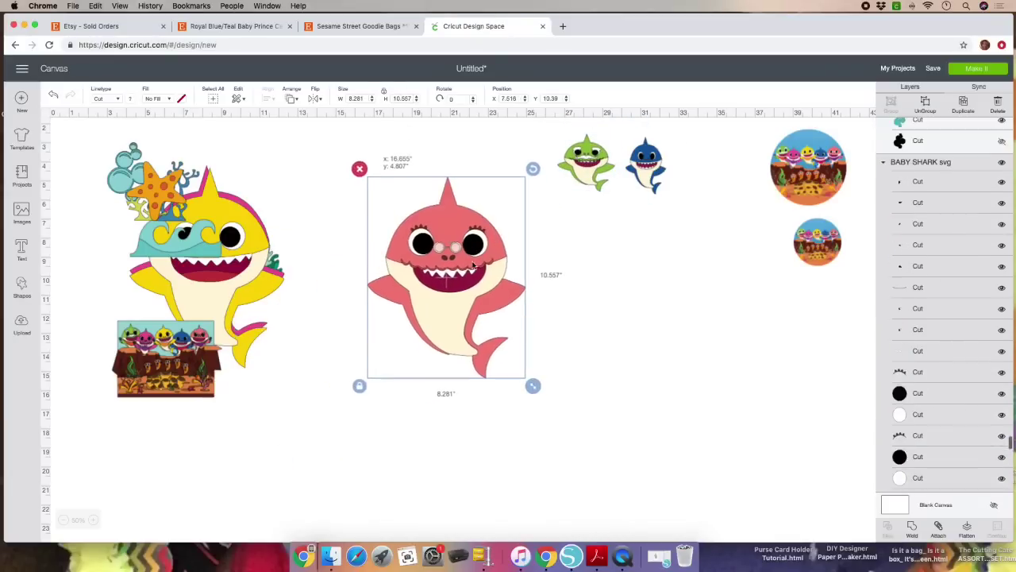
double_click(364, 98)
text(3)
key(Tab)
text(3)
click(383, 93)
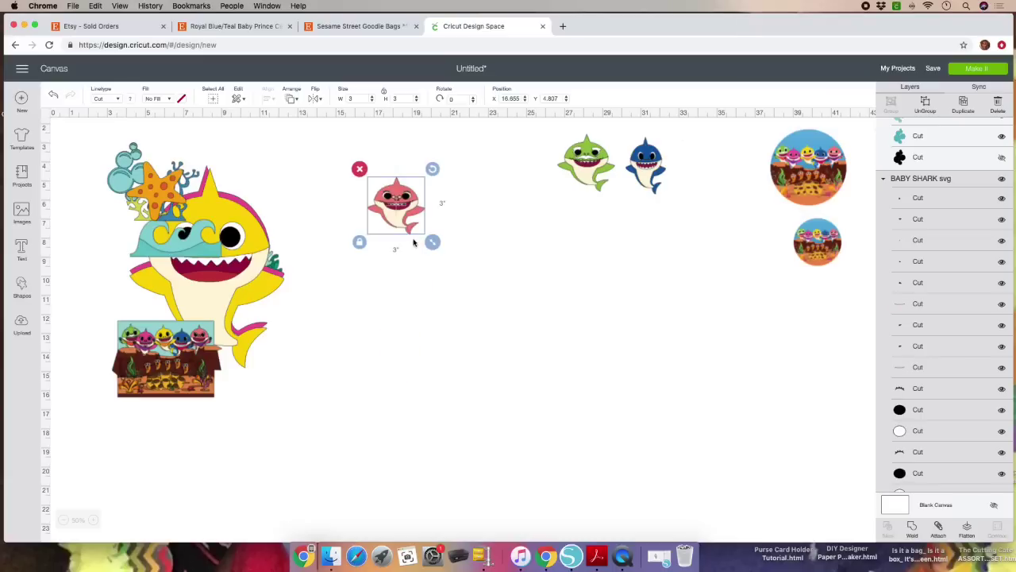
drag(397, 207, 653, 222)
Resize the yellow shark to 3 by 3 in with unlocked proportions and place it below the green shark.
drag(207, 270, 403, 285)
click(385, 92)
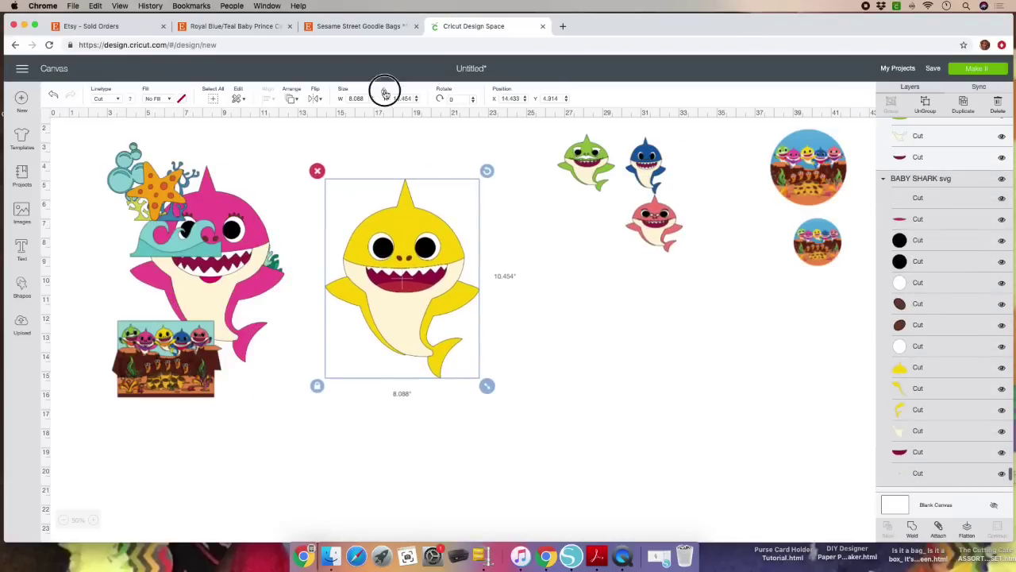
double_click(357, 99)
text(3)
key(Tab)
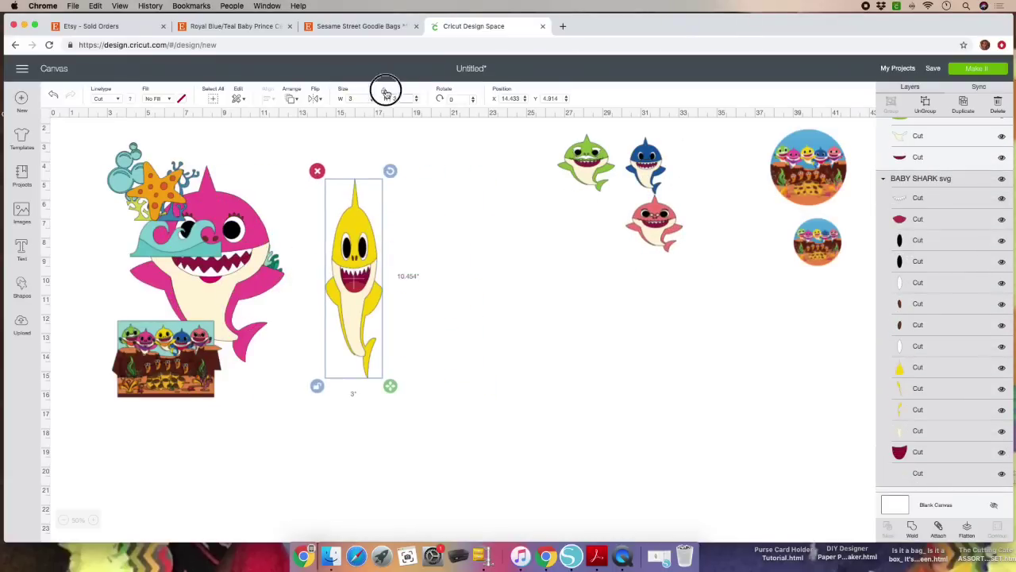
click(385, 92)
drag(354, 207, 594, 220)
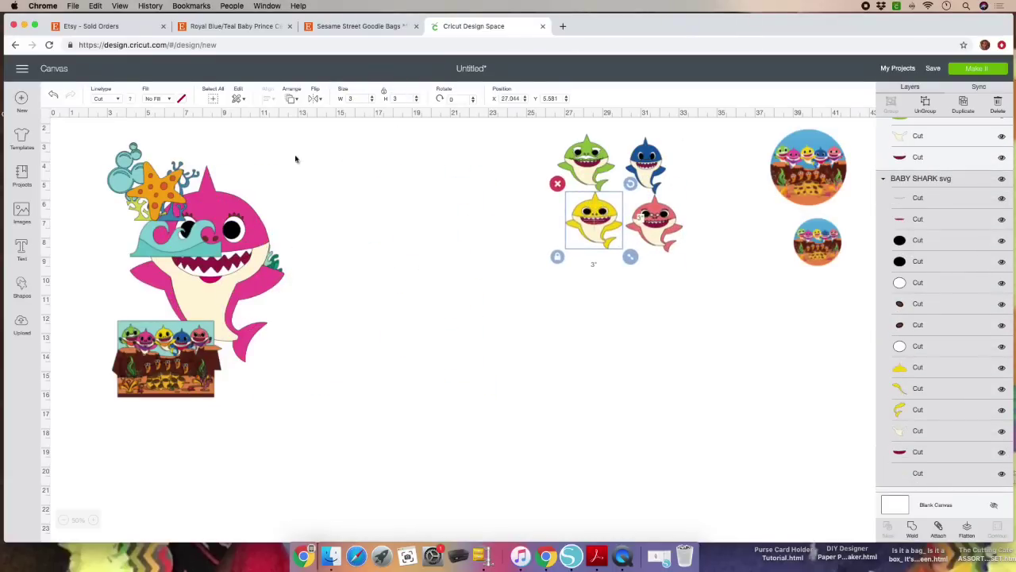
Resize the pink shark to 3 by 3 in with unlocked proportions and place it below the coral shark.
drag(274, 214, 459, 219)
double_click(353, 98)
text(3)
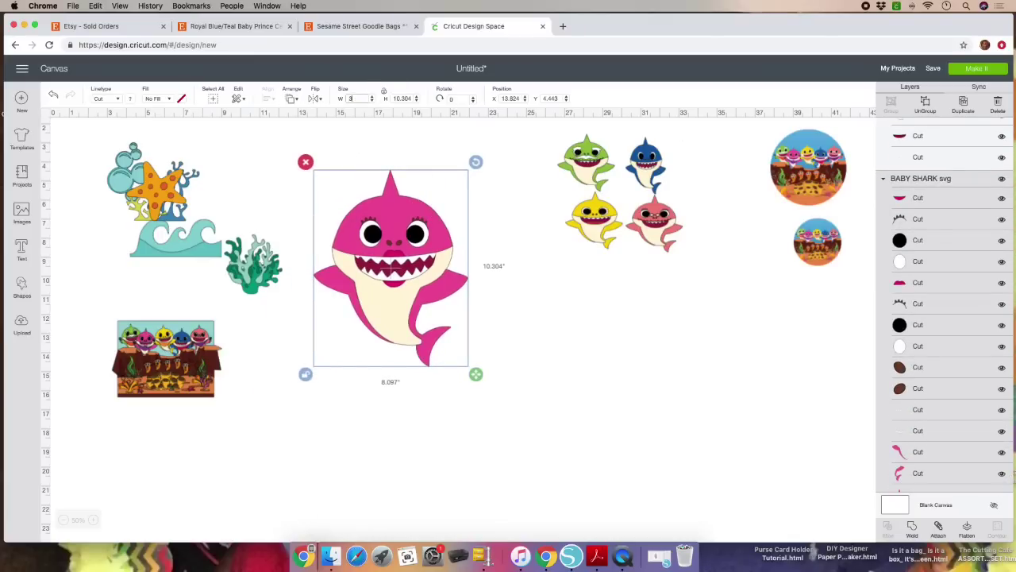
key(Tab)
click(385, 92)
drag(369, 200, 696, 292)
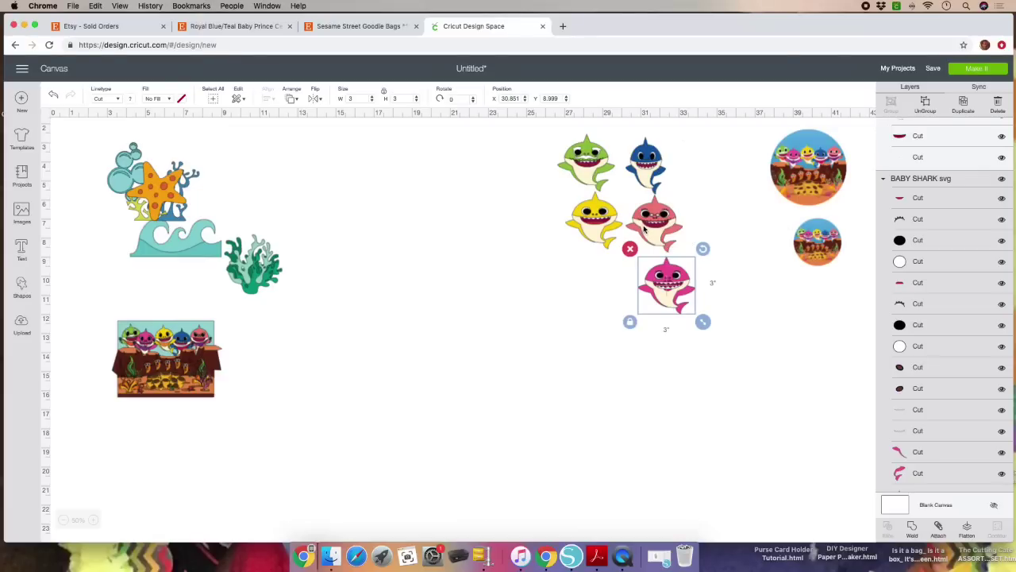
Flatten the pink shark into a single printable image and place it below the 2.5-inch round reef scene.
drag(670, 286, 671, 319)
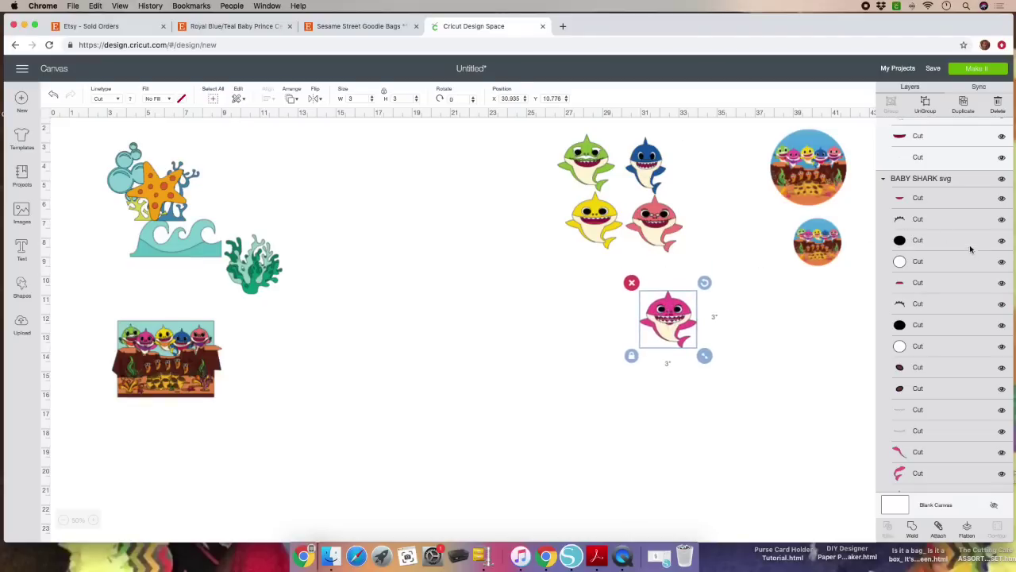
click(967, 530)
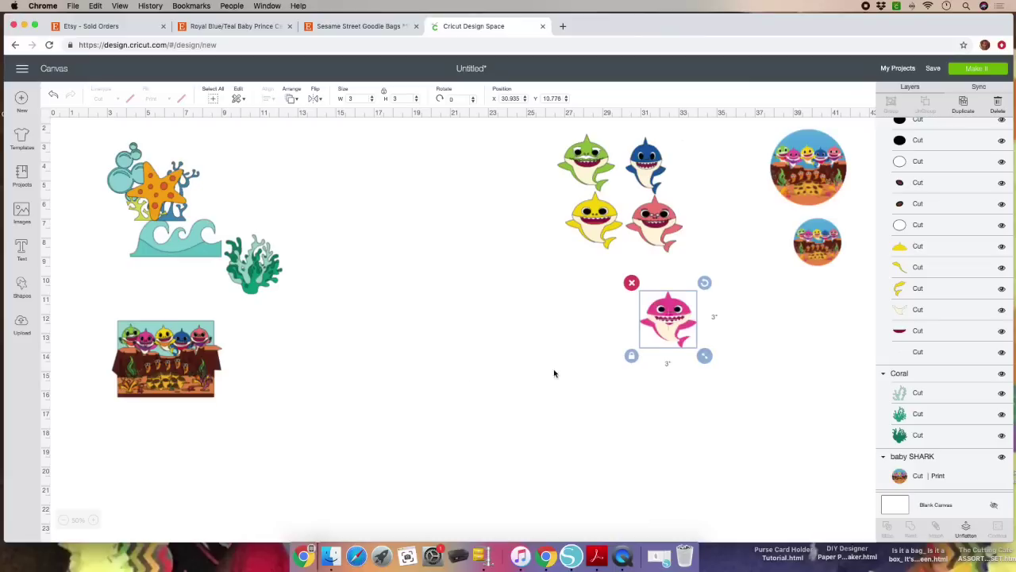
drag(669, 327, 825, 342)
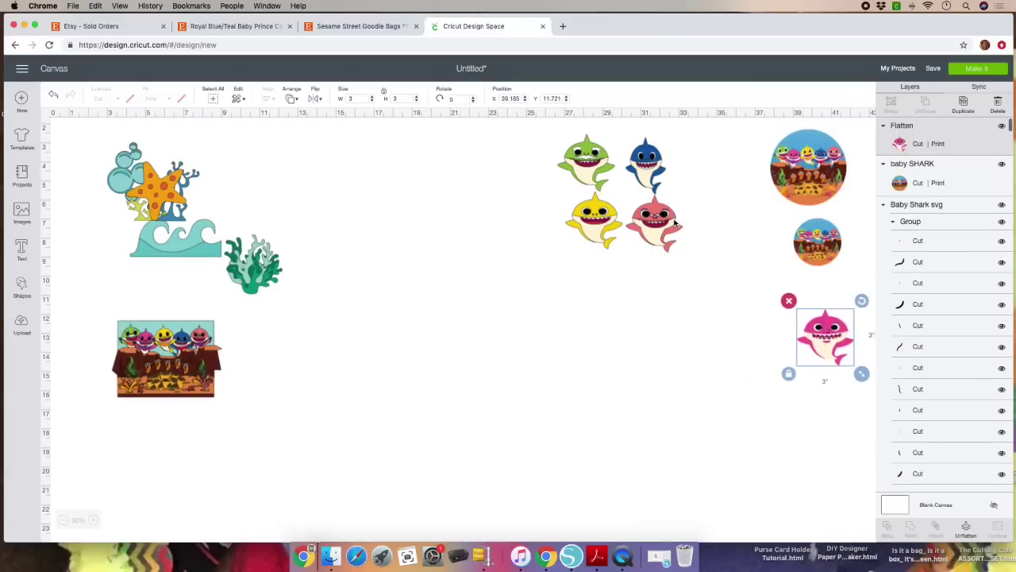
Flatten the coral and yellow sharks into printable images and place them side by side below the pink shark.
drag(663, 226, 835, 408)
click(966, 531)
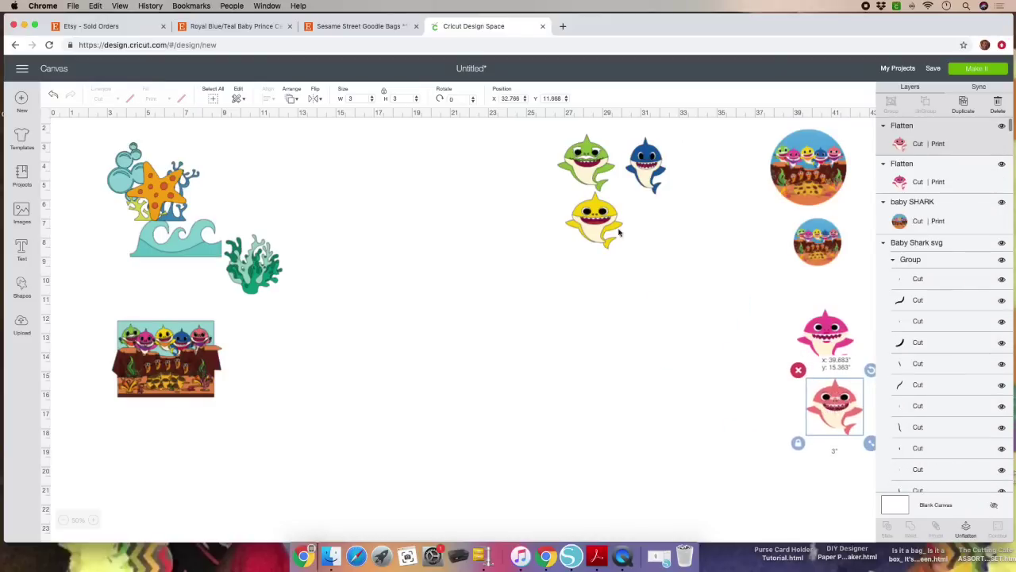
drag(597, 224, 776, 404)
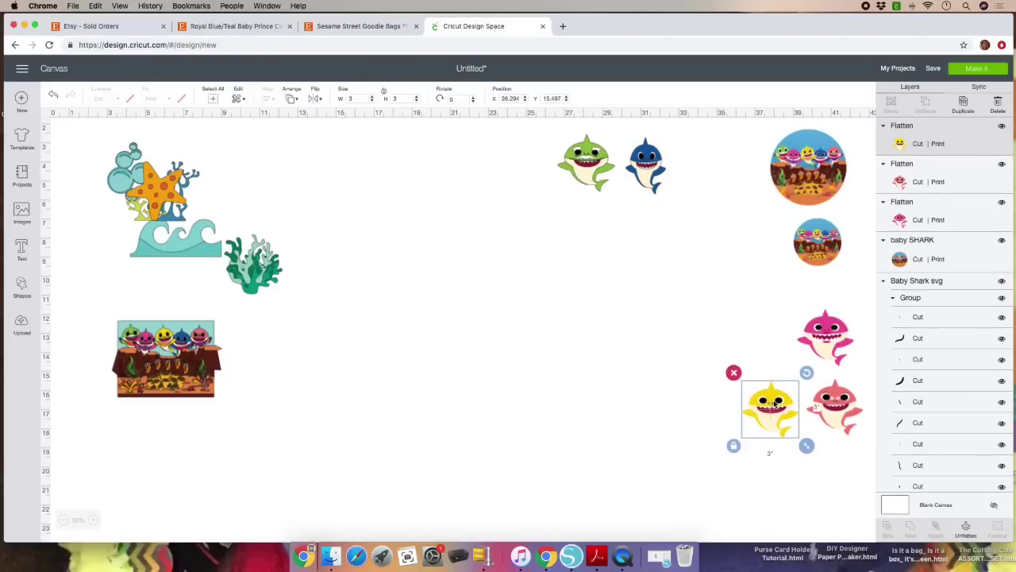
Flatten the blue and green sharks into printable images, placing the blue one beside the pink shark and the green one above the blue.
drag(653, 167, 777, 346)
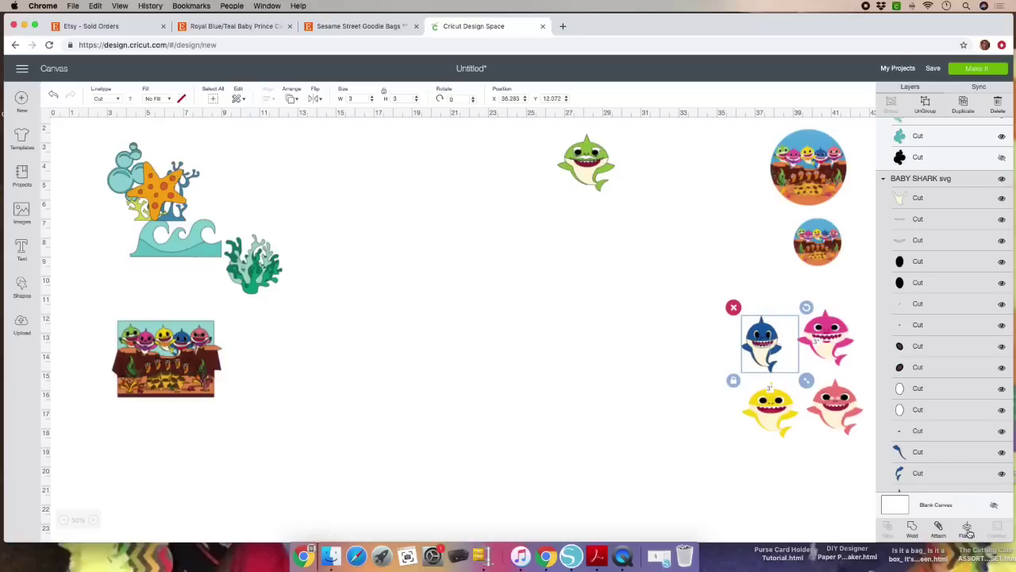
click(967, 534)
drag(611, 171, 774, 282)
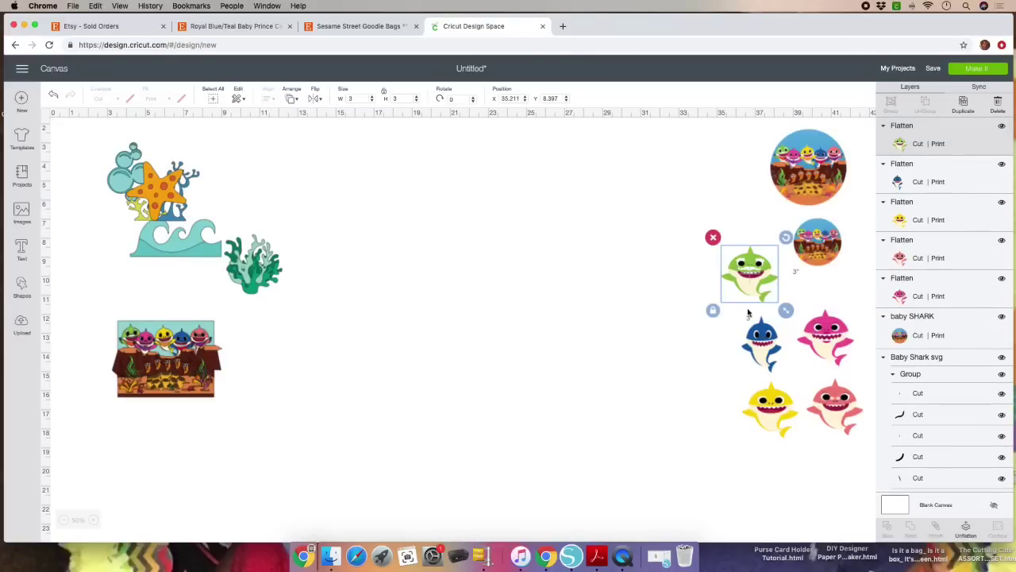
Move the starfish to the empty middle of the canvas and show its hidden black outline layer.
click(165, 186)
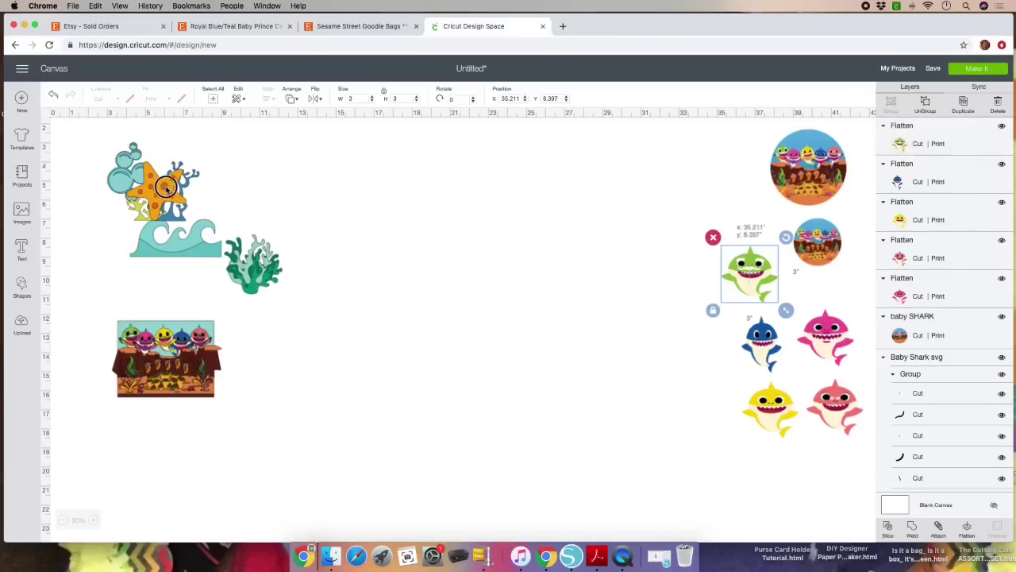
drag(165, 187, 482, 246)
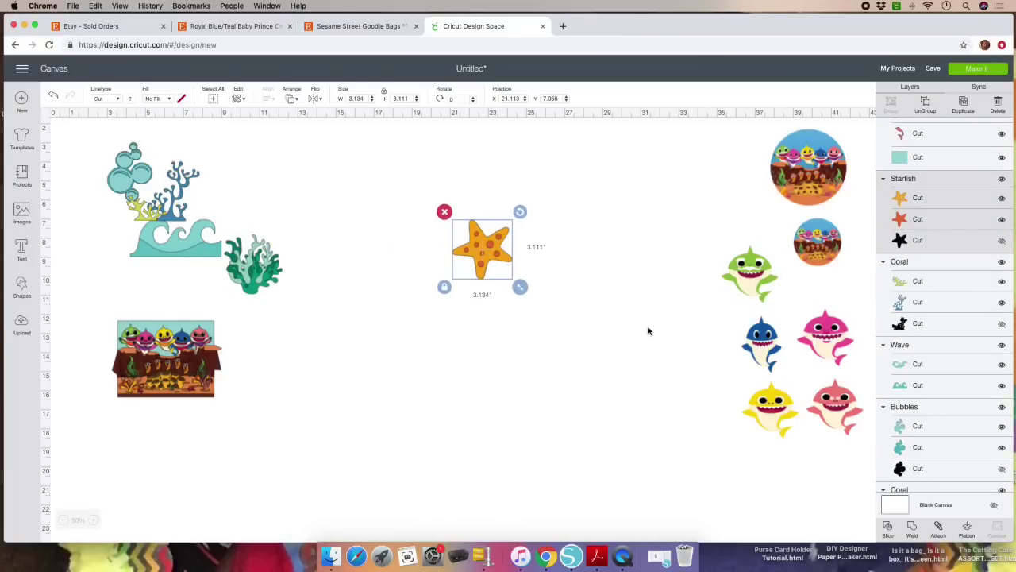
click(723, 277)
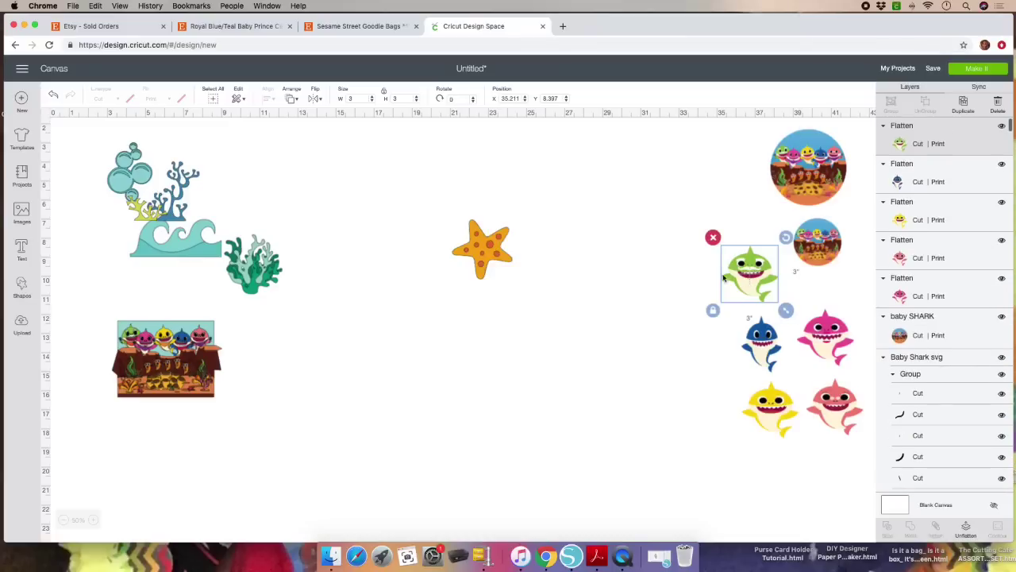
click(496, 256)
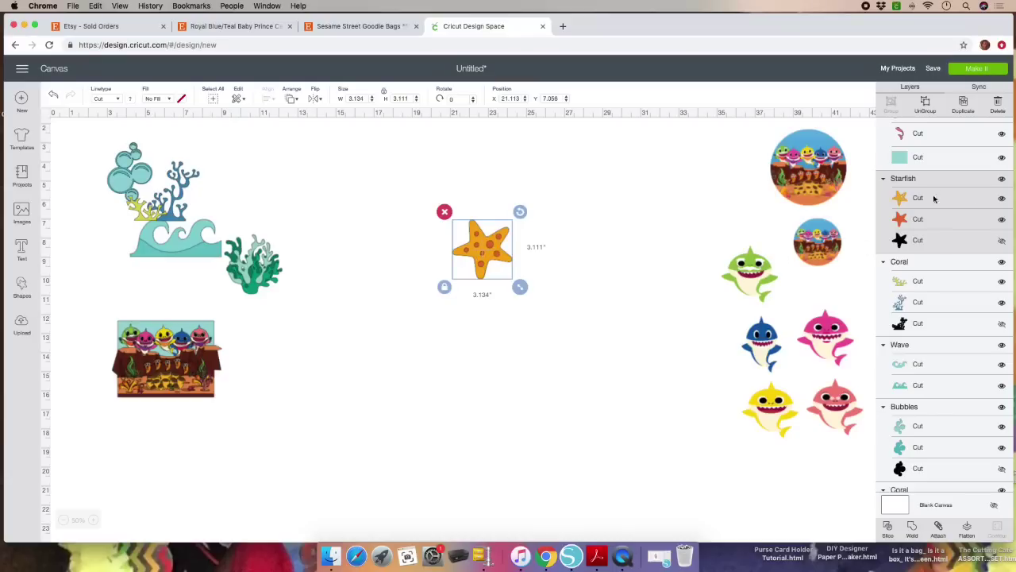
click(1002, 240)
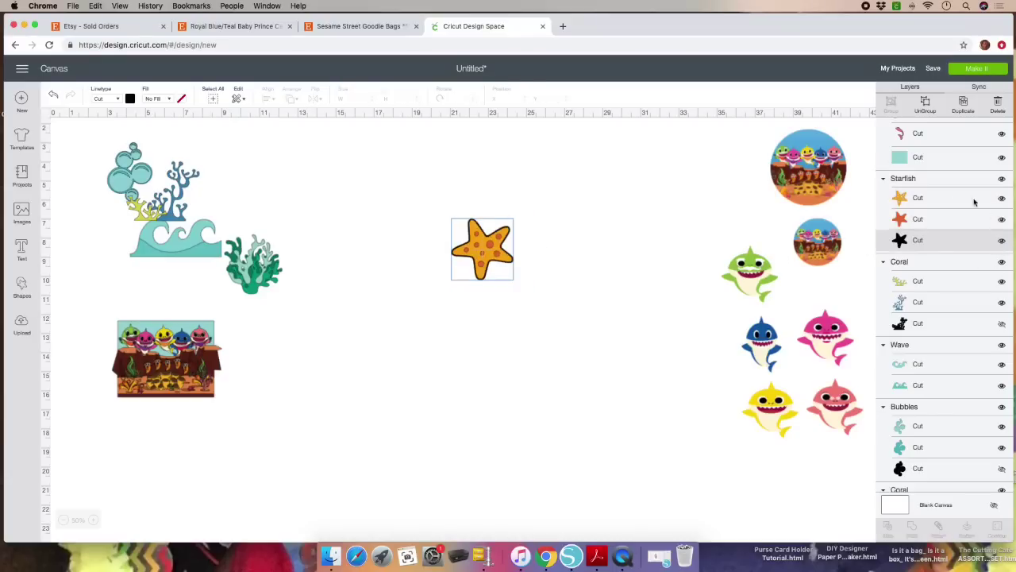
Flatten all starfish layers, including the black outline, into a single printable image and shift it slightly to the right.
click(486, 238)
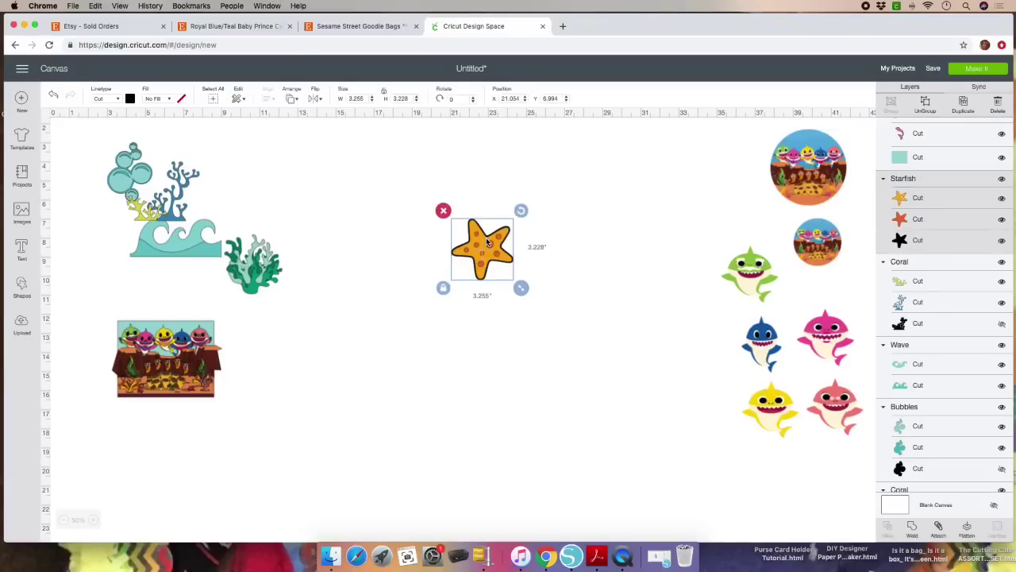
click(966, 530)
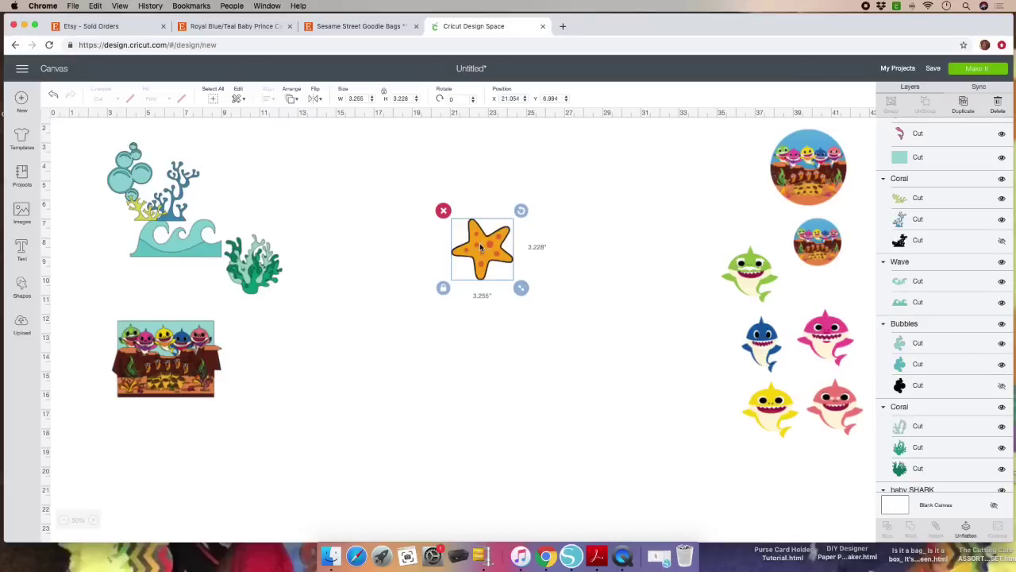
drag(479, 243, 511, 239)
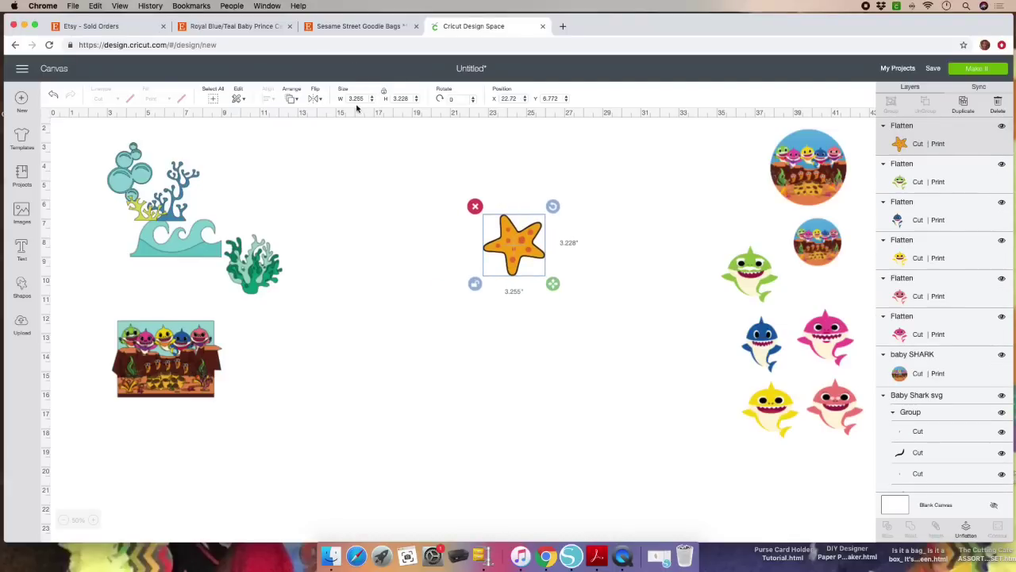
Resize the flattened starfish to 3.5 by 3.5 in with unlocked proportions and place it beside the larger round reef scene.
double_click(367, 98)
text(3.5)
key(Tab)
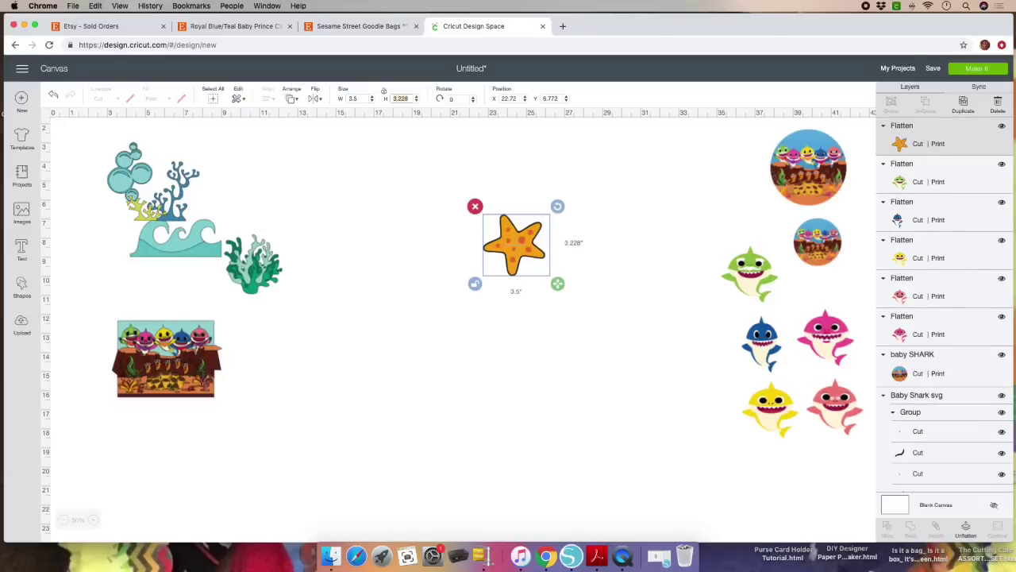
text(3.5)
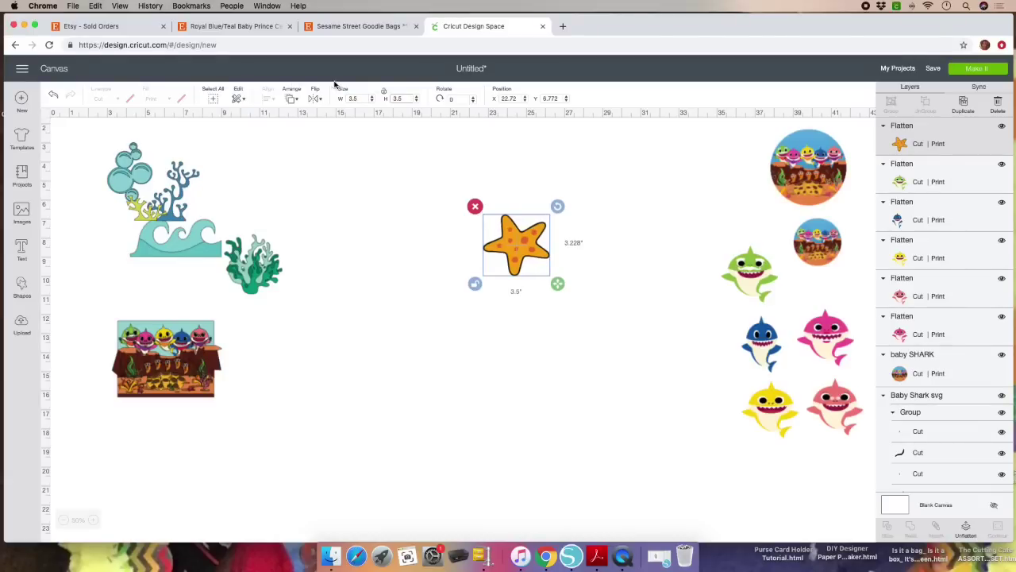
key(Return)
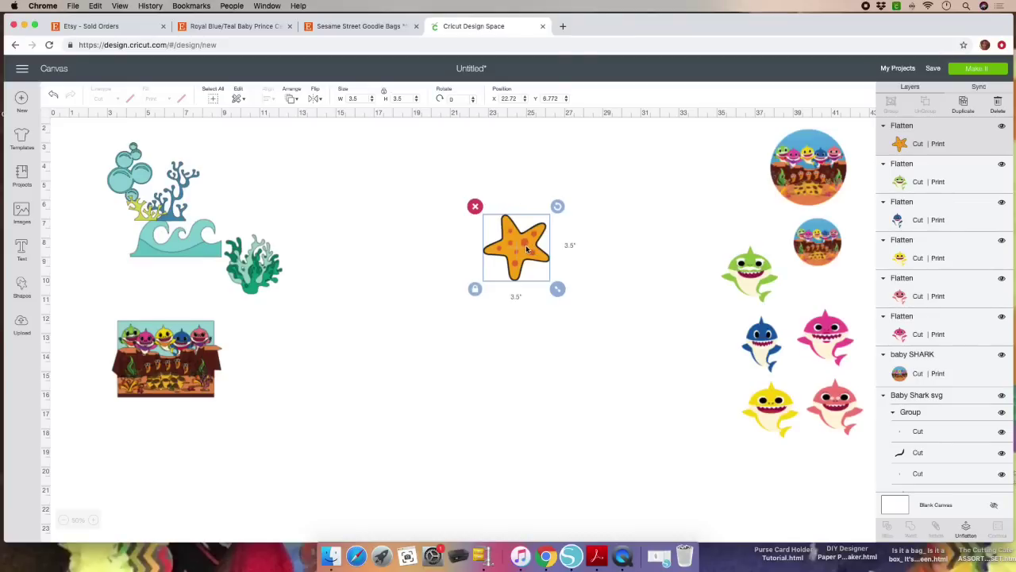
drag(526, 245, 717, 199)
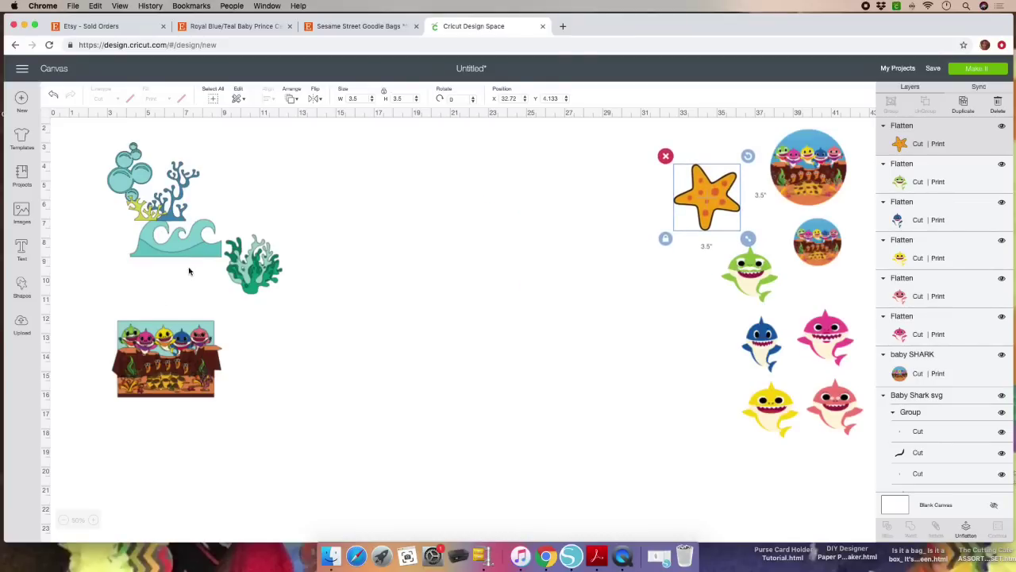
Separate the wave from the yellow-and-blue coral, moving it to the middle of the canvas, and show the coral's hidden black outline layer.
drag(213, 230, 169, 256)
drag(176, 208, 197, 234)
drag(159, 274, 492, 240)
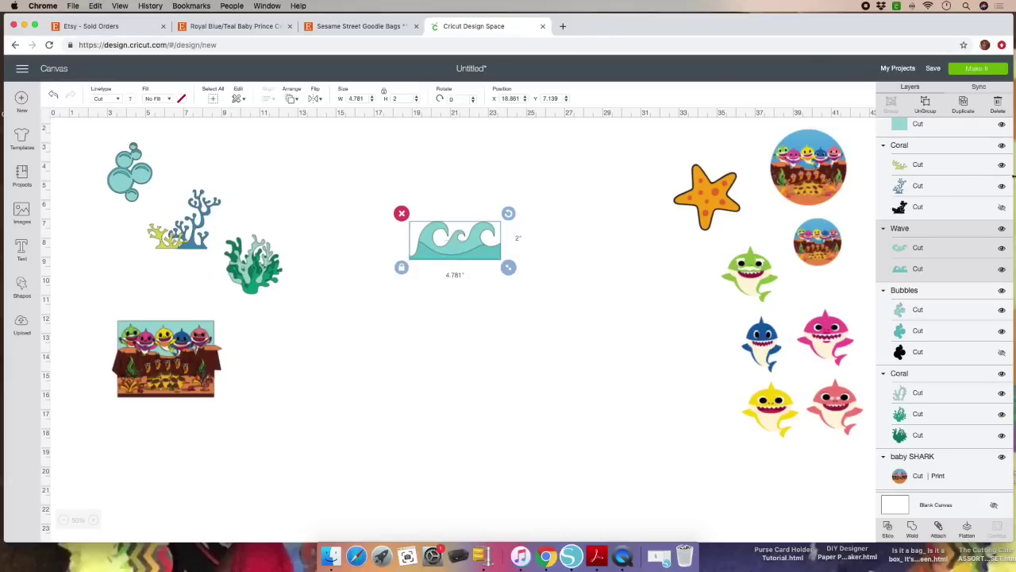
click(1001, 208)
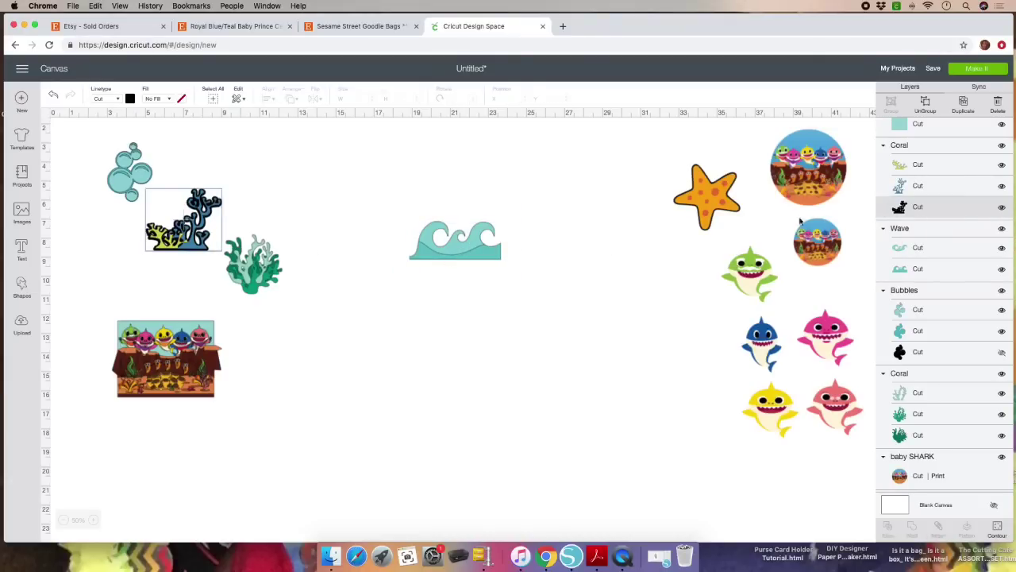
Ungroup the wave and move its lighter upper layer above the teal base wave.
click(469, 255)
click(469, 256)
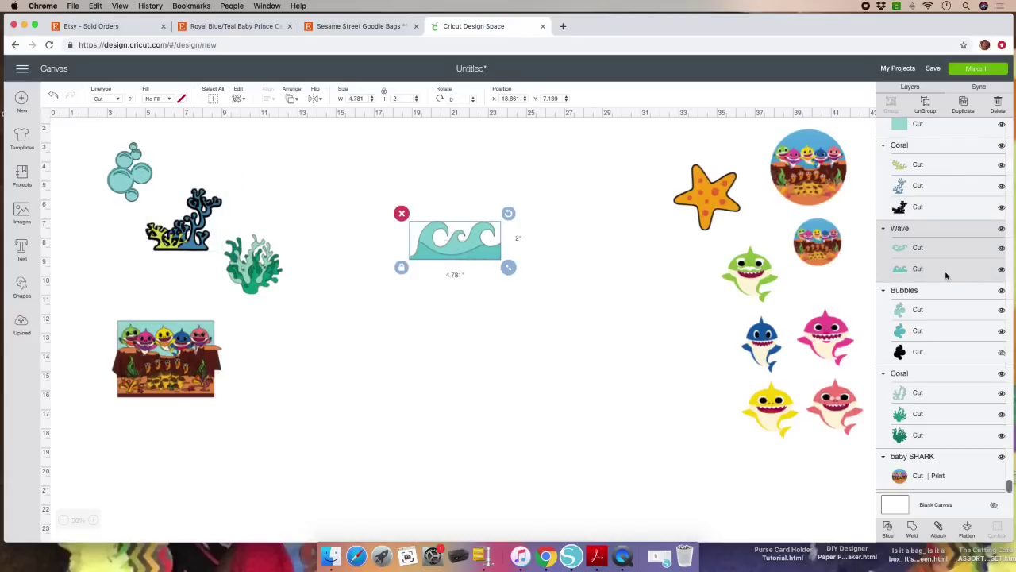
click(925, 104)
click(460, 249)
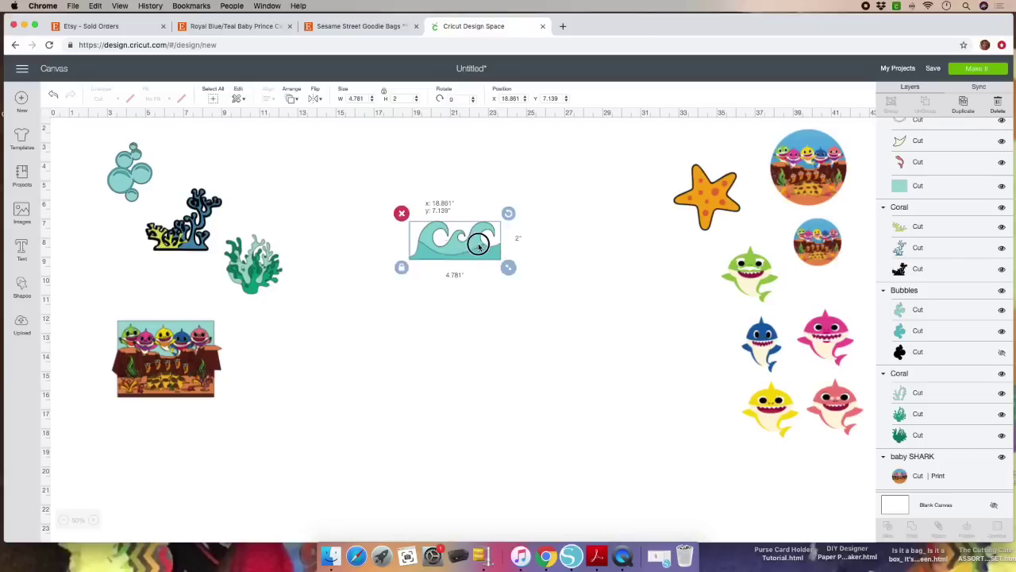
key(super+c)
key(super+v)
drag(500, 226, 468, 199)
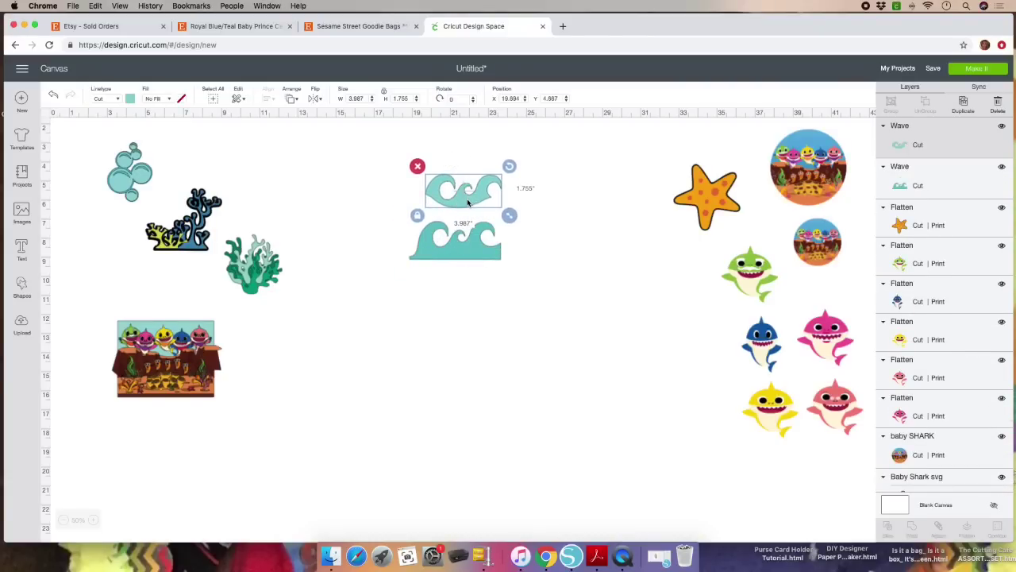
Recolor the separated upper wave layer dark blue.
click(130, 100)
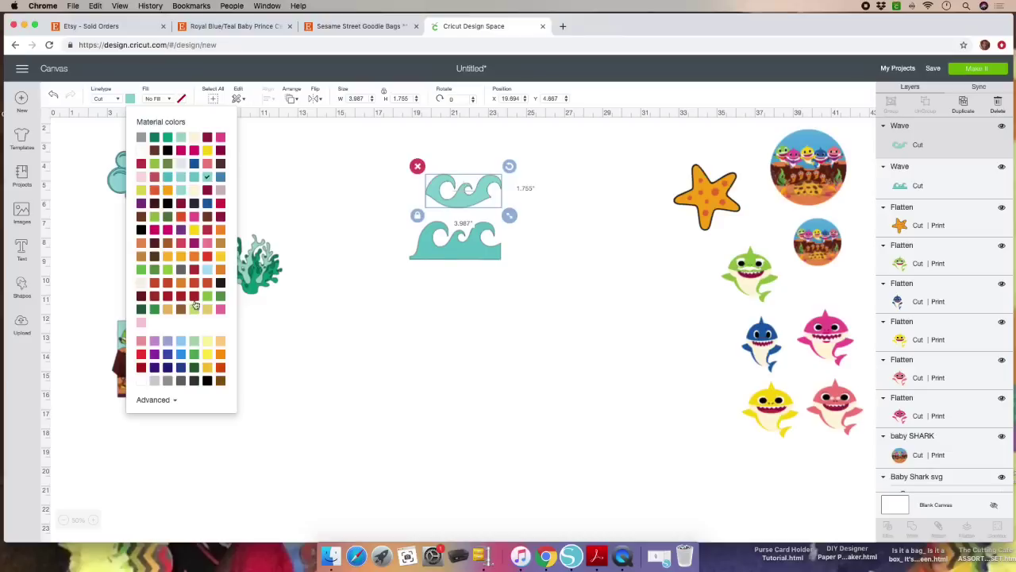
click(183, 369)
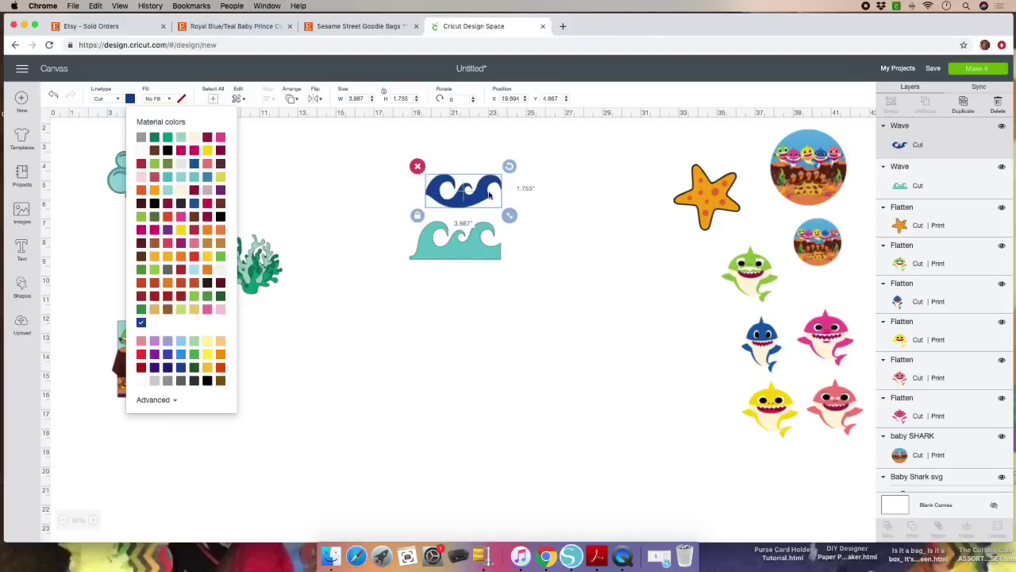
click(464, 253)
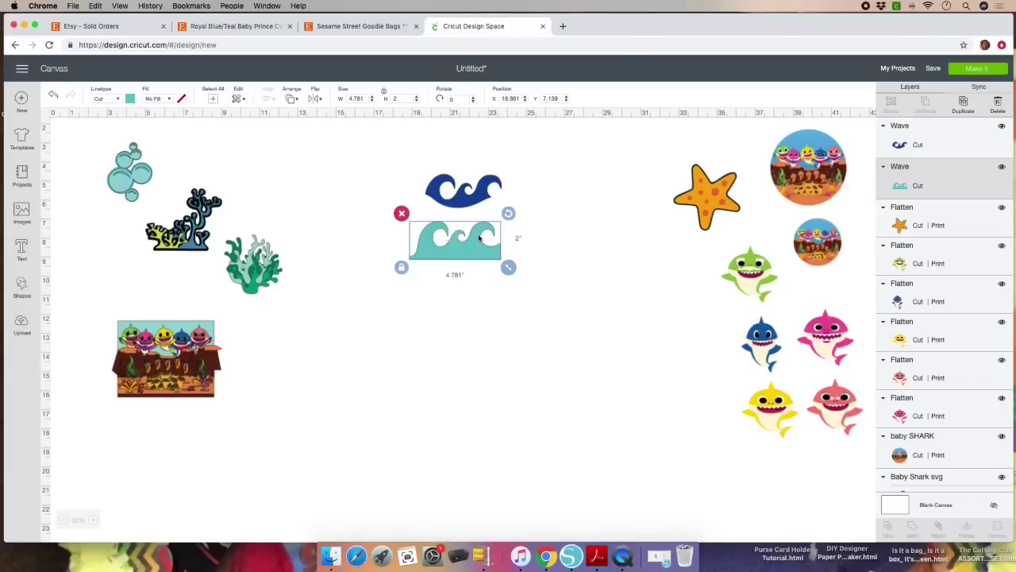
Place the dark blue wave back over the teal base wave and group the two layers.
drag(467, 198, 459, 249)
click(573, 265)
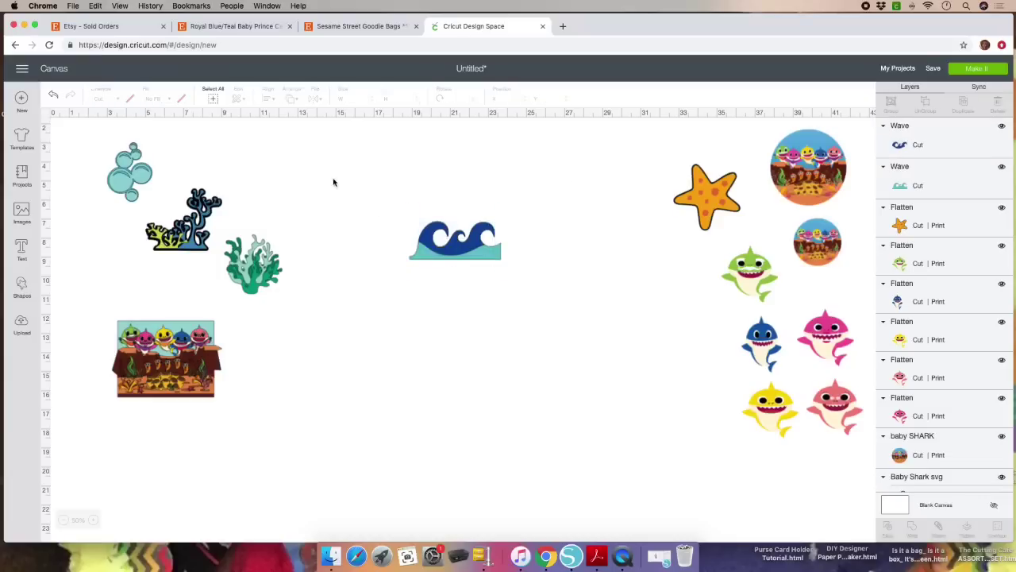
drag(349, 179, 545, 313)
key(super+g)
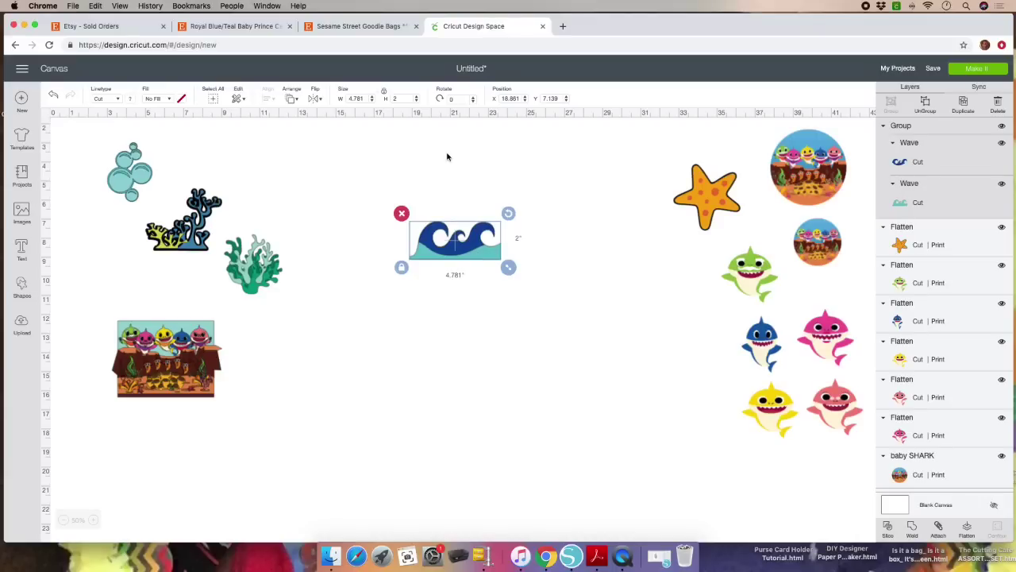
Unlock the grouped wave's proportions and resize it to 6 in wide by 4 in high.
click(384, 91)
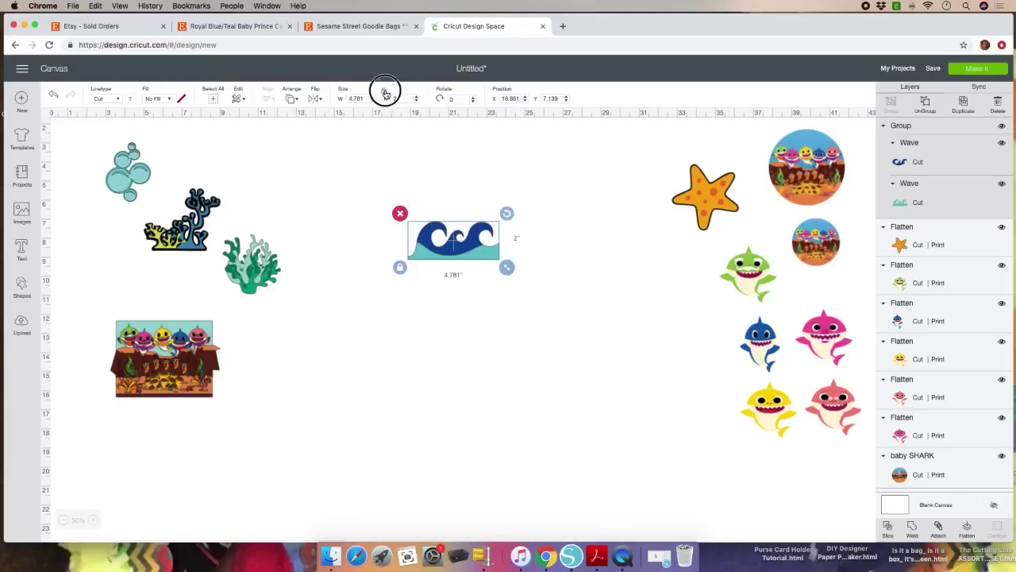
text(6)
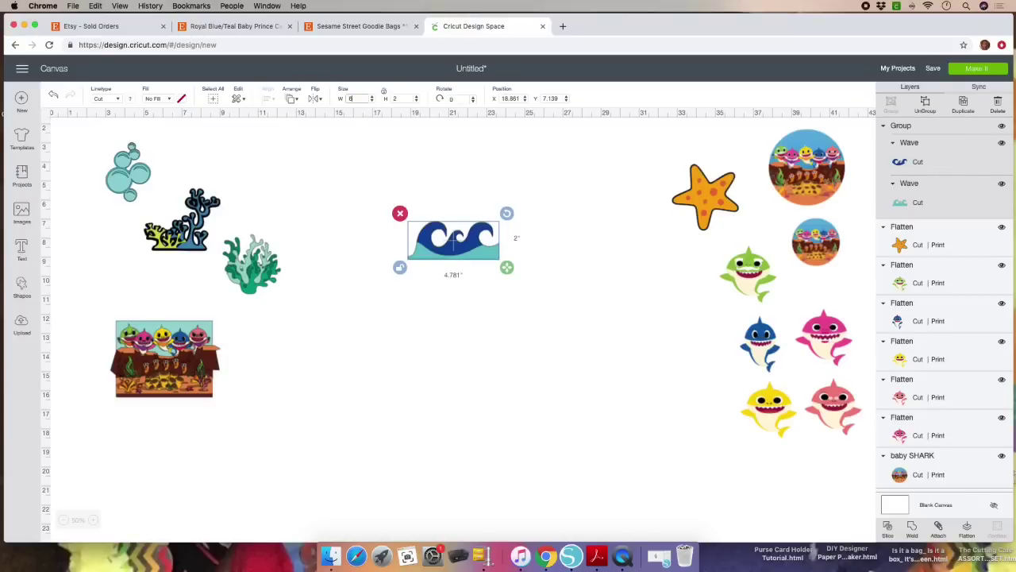
key(Return)
click(393, 98)
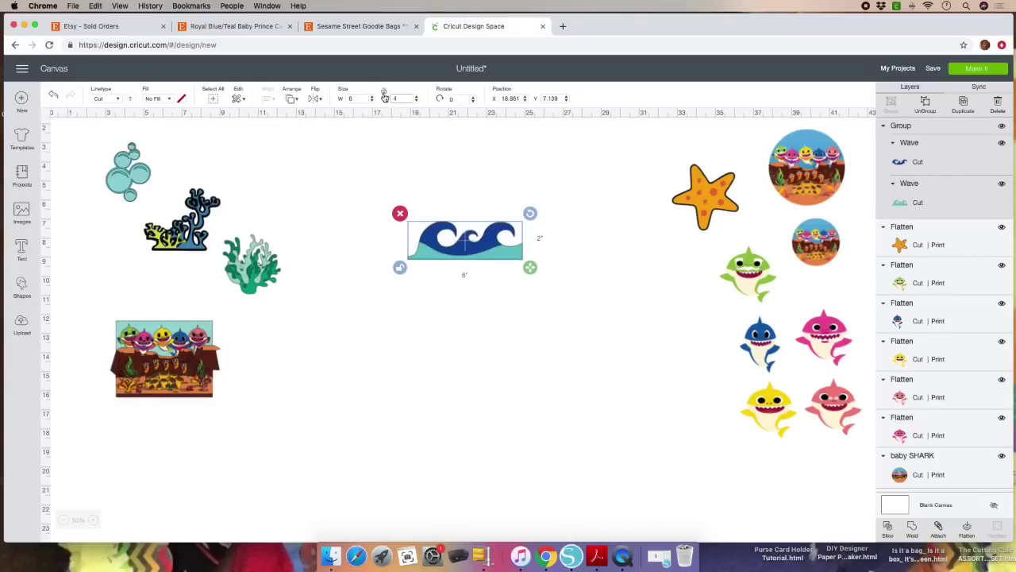
text(4)
key(Return)
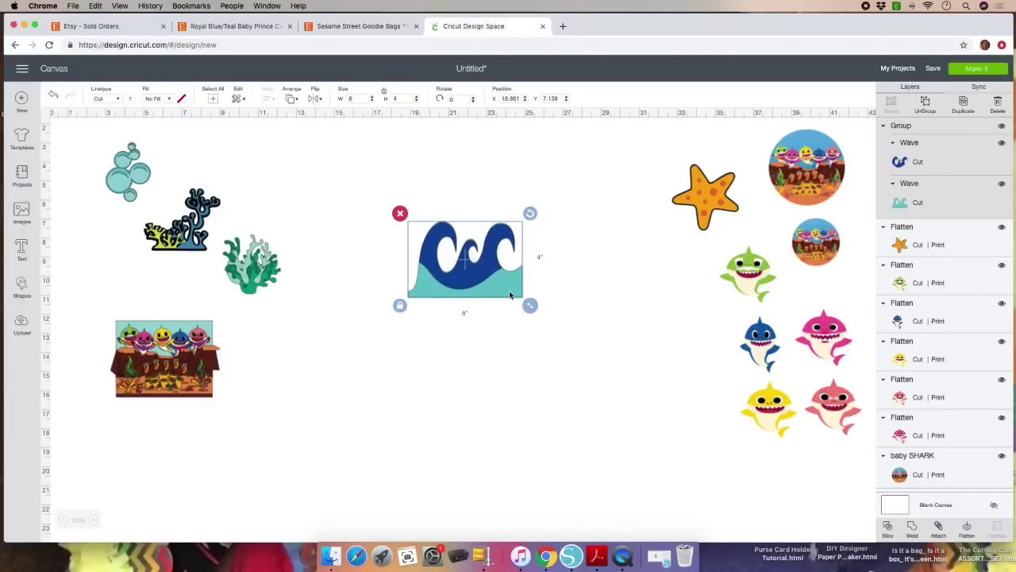
Try a 3 in height for the grouped wave, change it to 2.5 in, and place the wave below the sharks.
click(408, 98)
text(3)
key(Return)
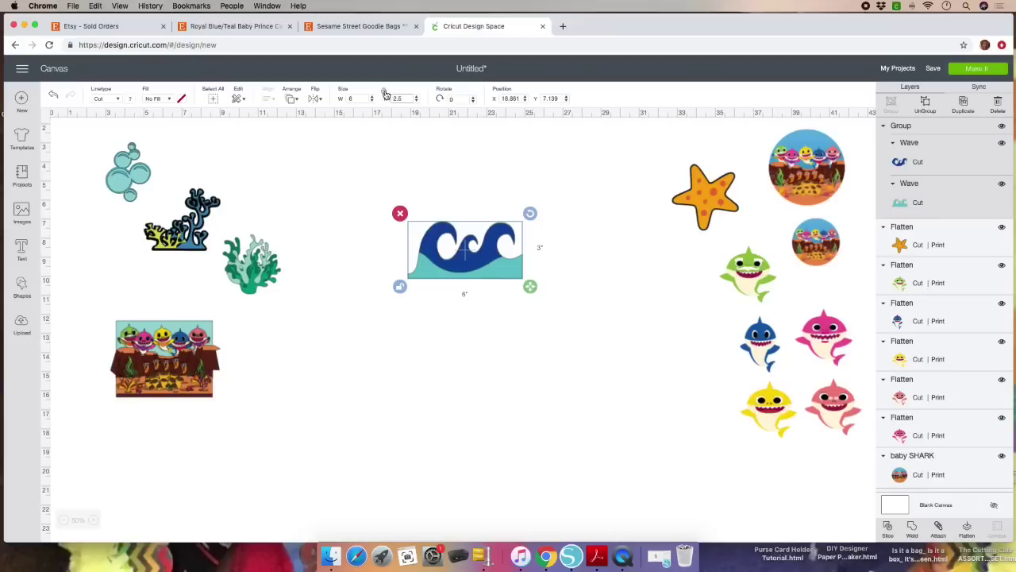
key(Return)
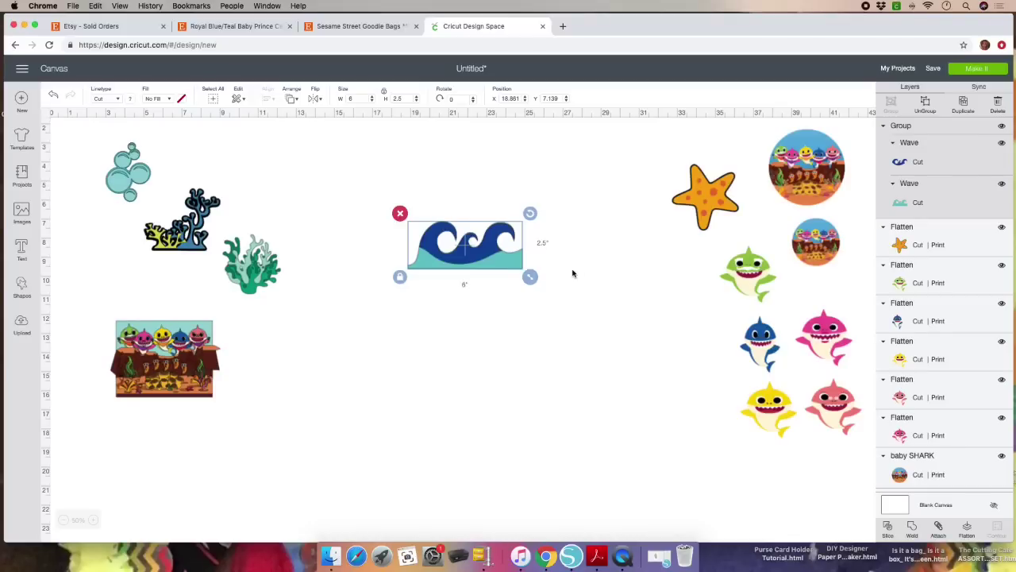
drag(506, 251, 812, 475)
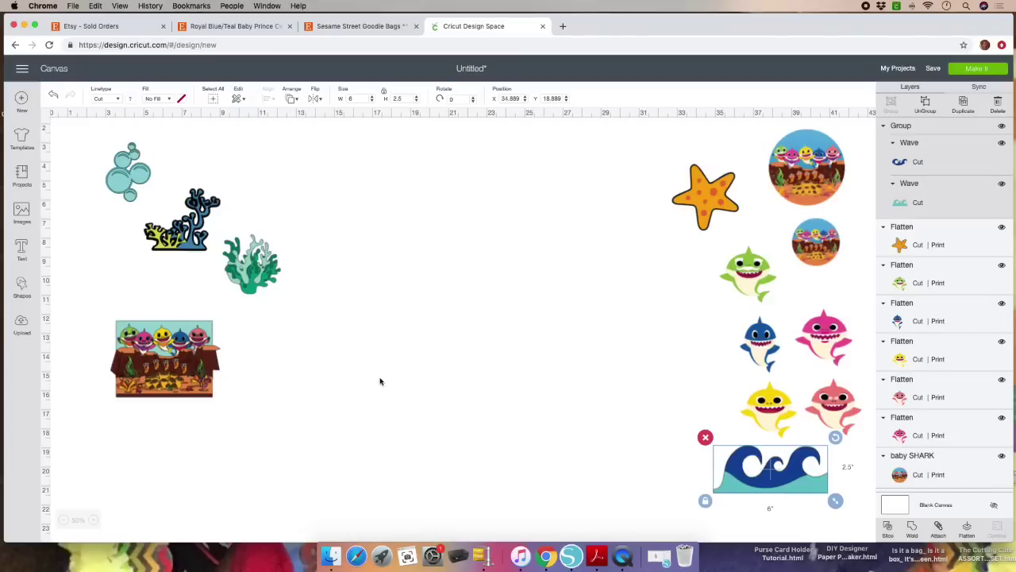
Move the bubbles to the open middle of the canvas, ungroup them and unhide their black layer.
click(139, 179)
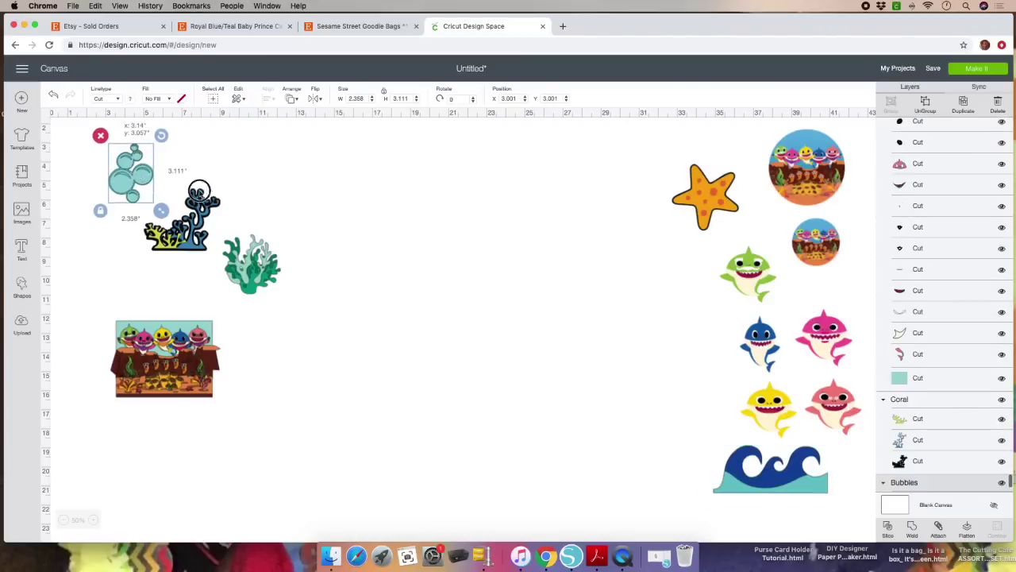
drag(139, 178, 401, 255)
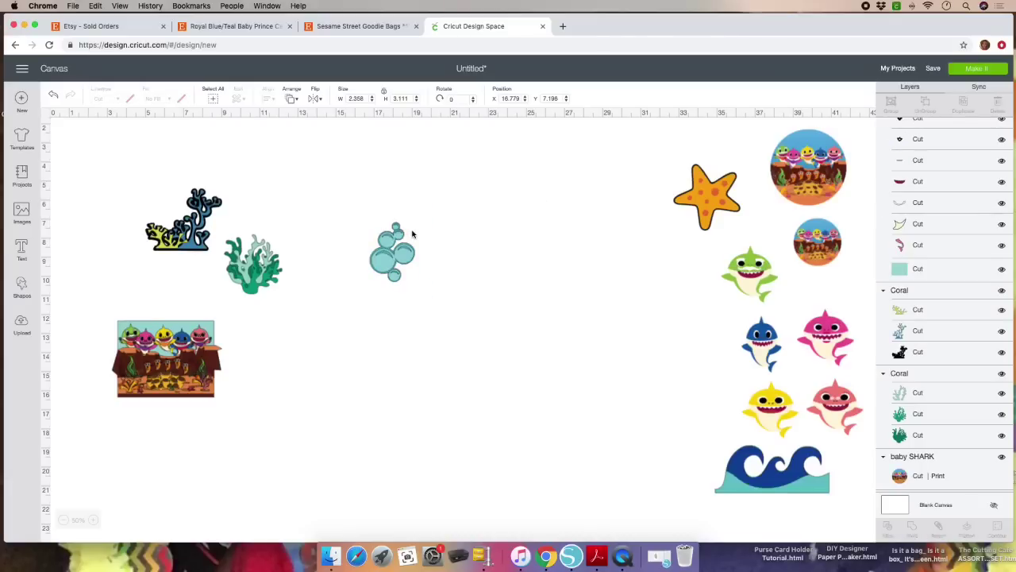
click(391, 254)
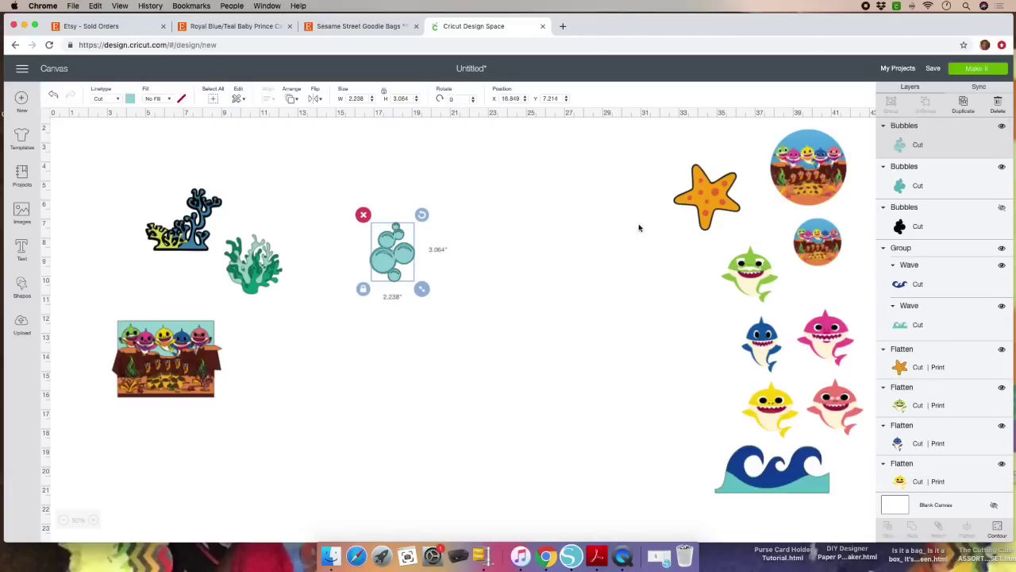
click(1003, 211)
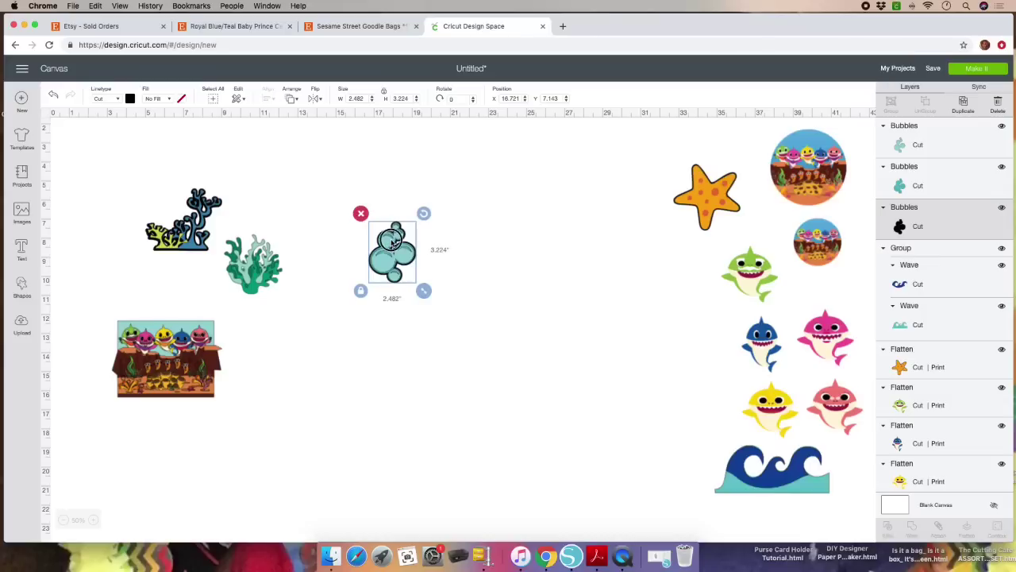
Pull the light and teal bubble layers off the black bubble layer and delete the black one.
drag(392, 243, 502, 243)
drag(400, 250, 468, 208)
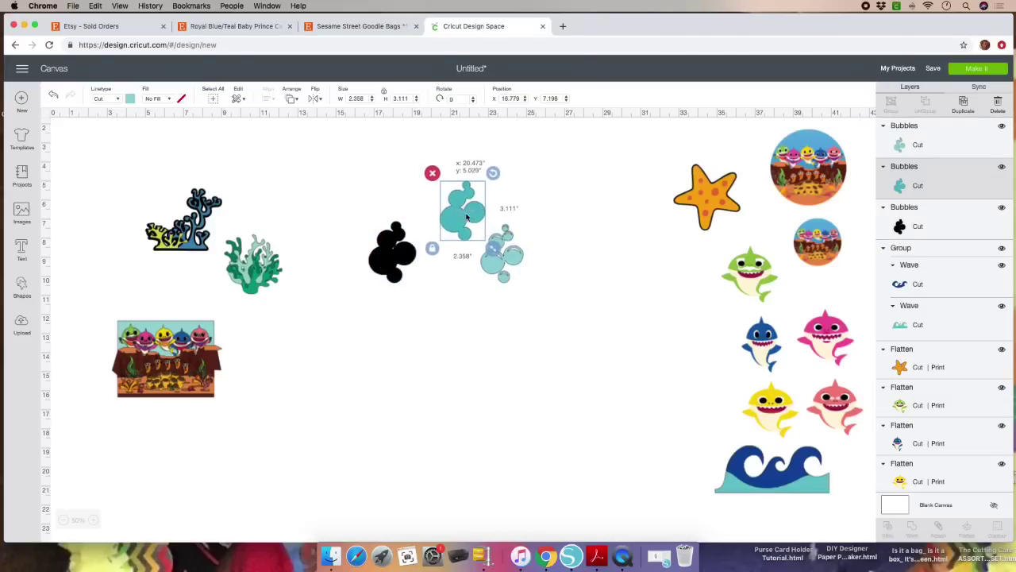
click(390, 253)
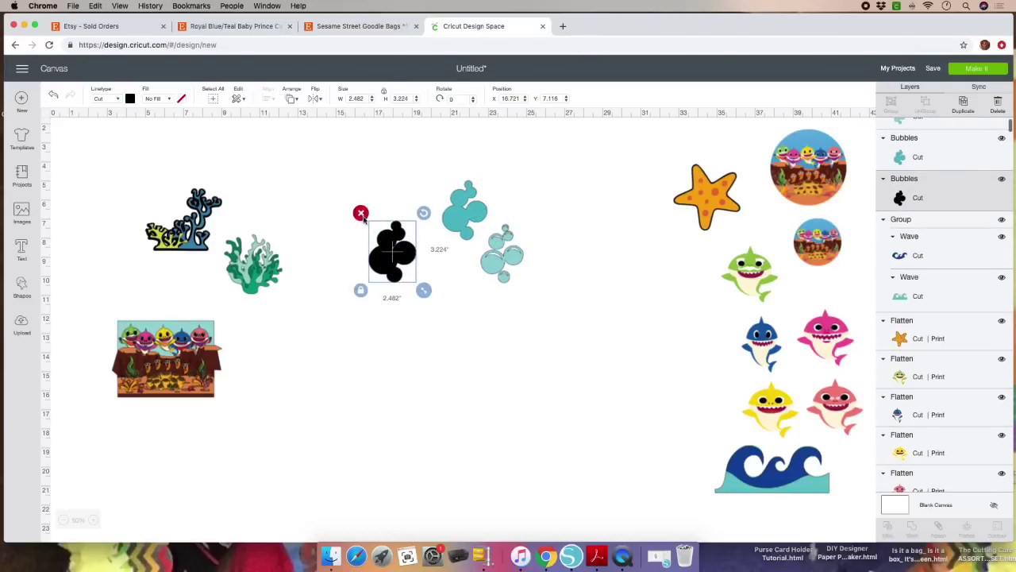
click(361, 213)
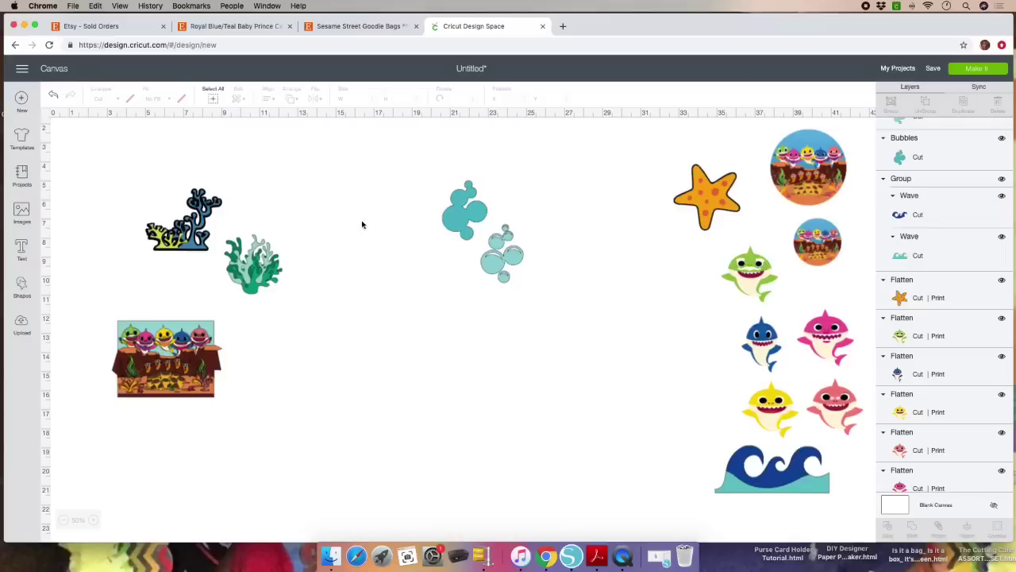
Recolor the solid bubble base layer from the material colors, trying teal and settling on light blue.
click(457, 210)
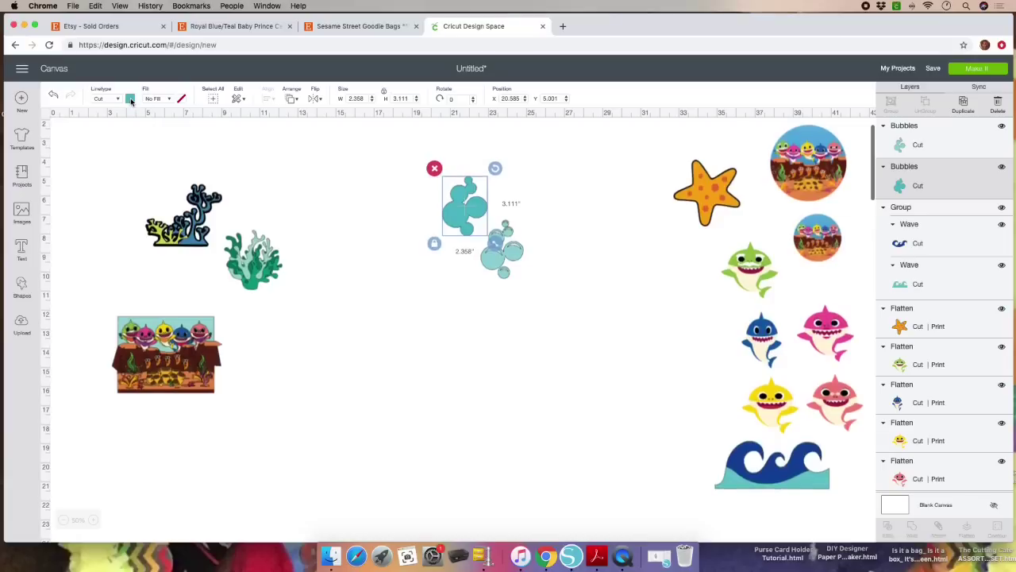
click(130, 99)
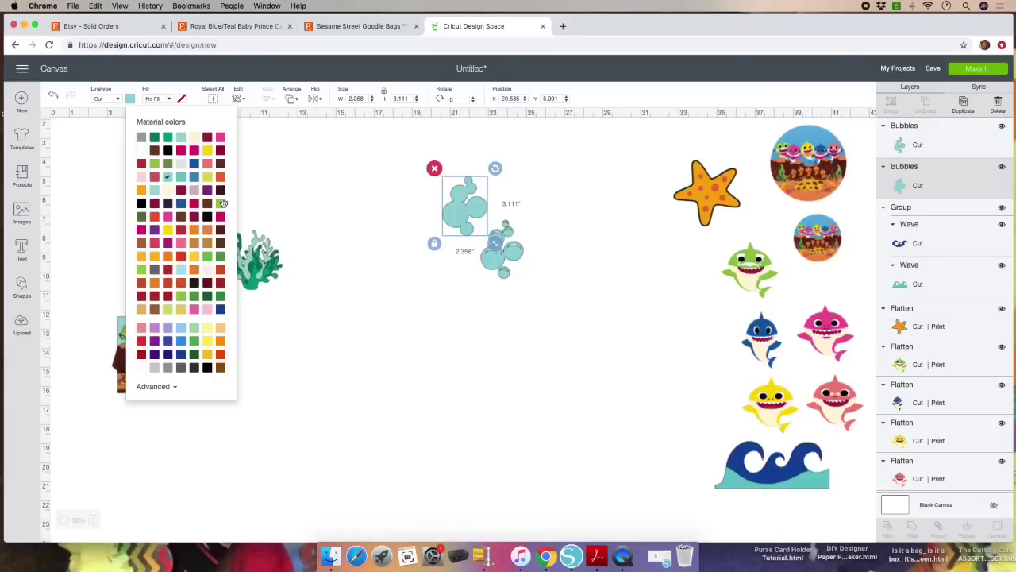
click(182, 181)
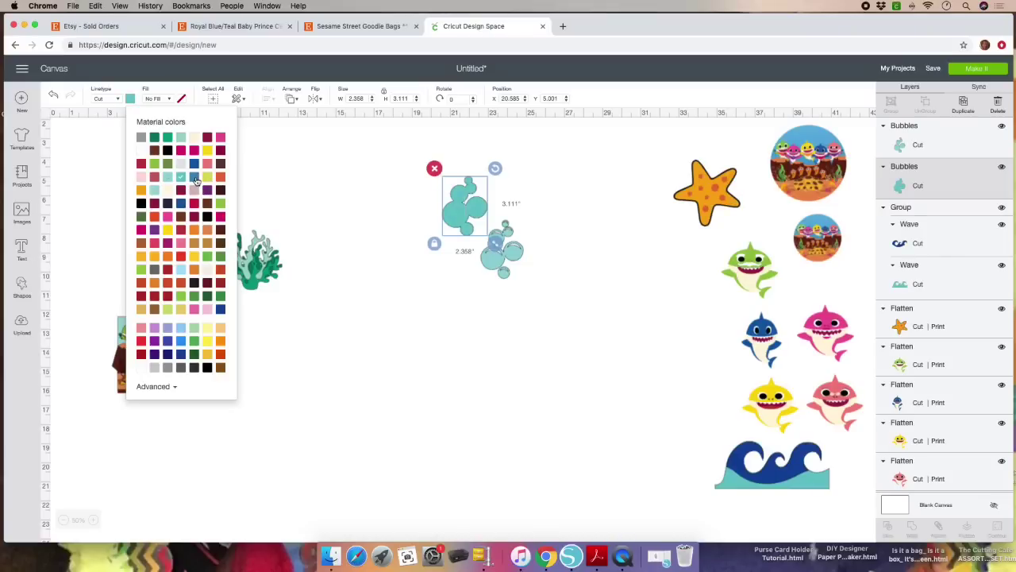
click(183, 328)
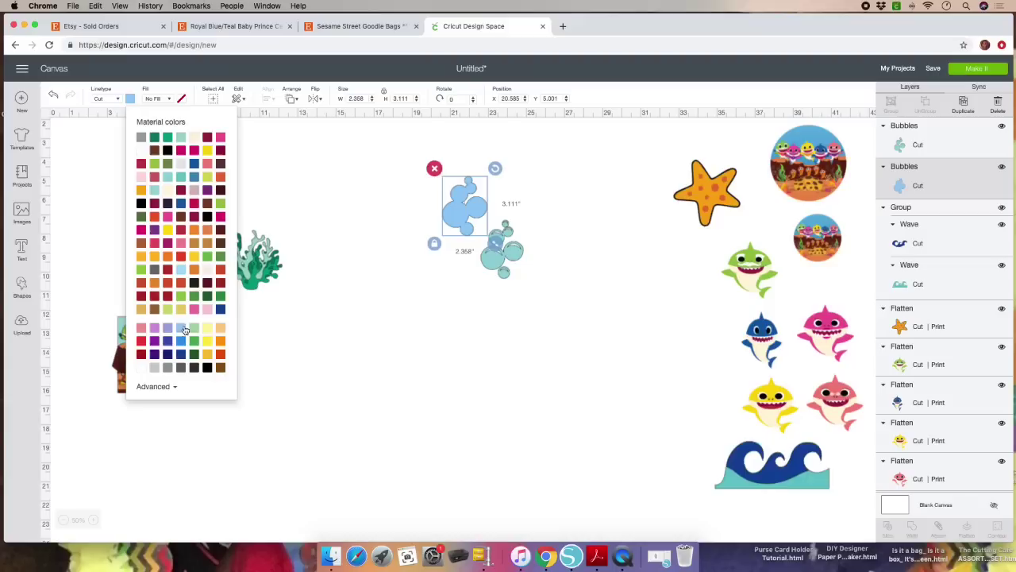
Recolor the separated bubble detail layer white.
click(500, 268)
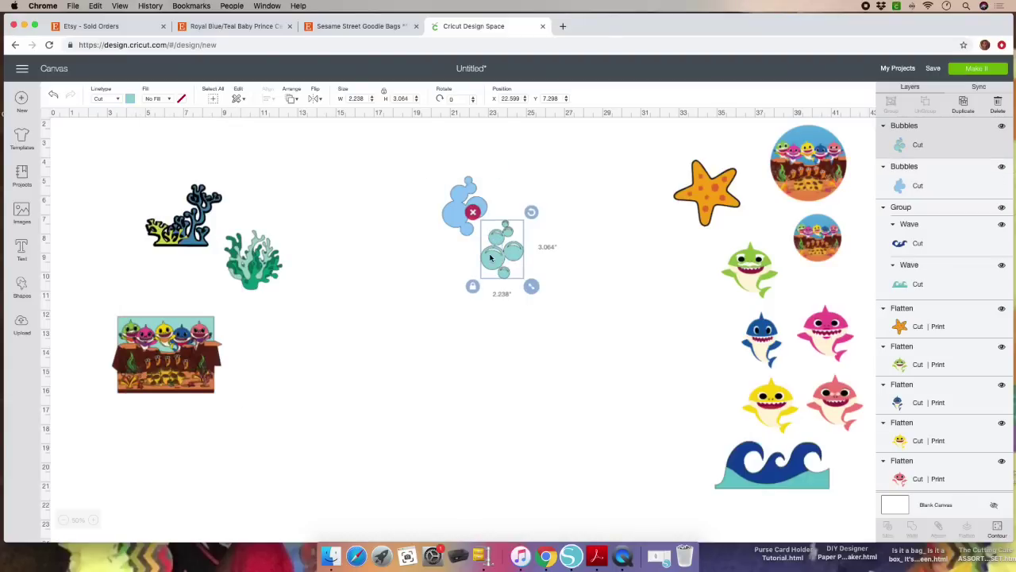
click(131, 102)
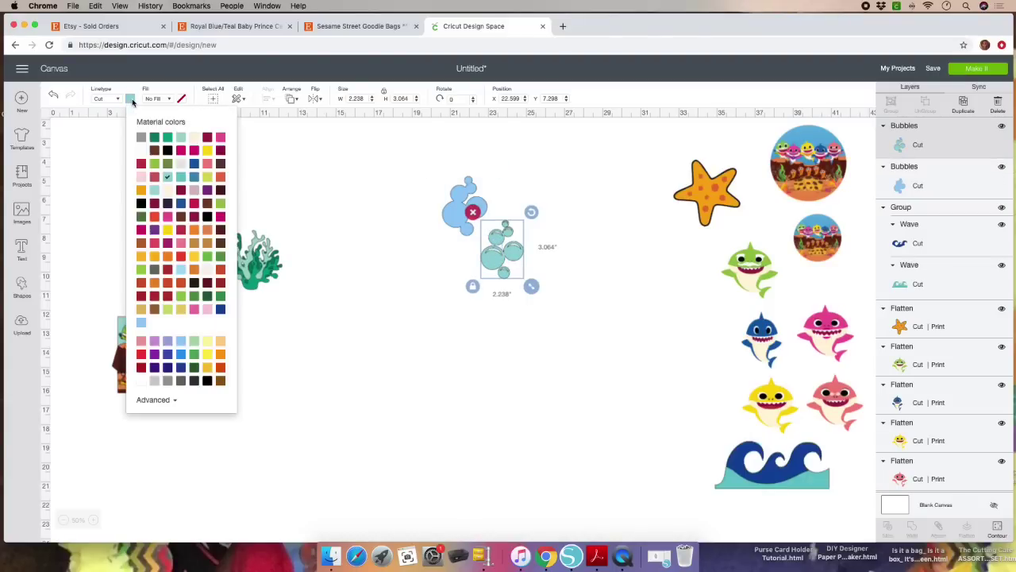
click(140, 152)
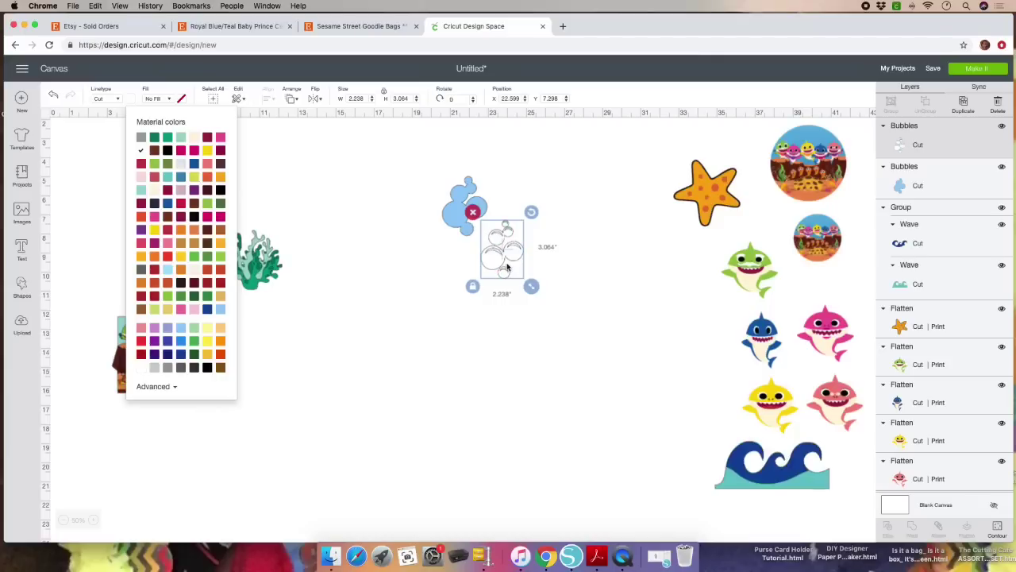
Place the white bubble layer over the light blue base layer and group the two.
drag(504, 250, 465, 209)
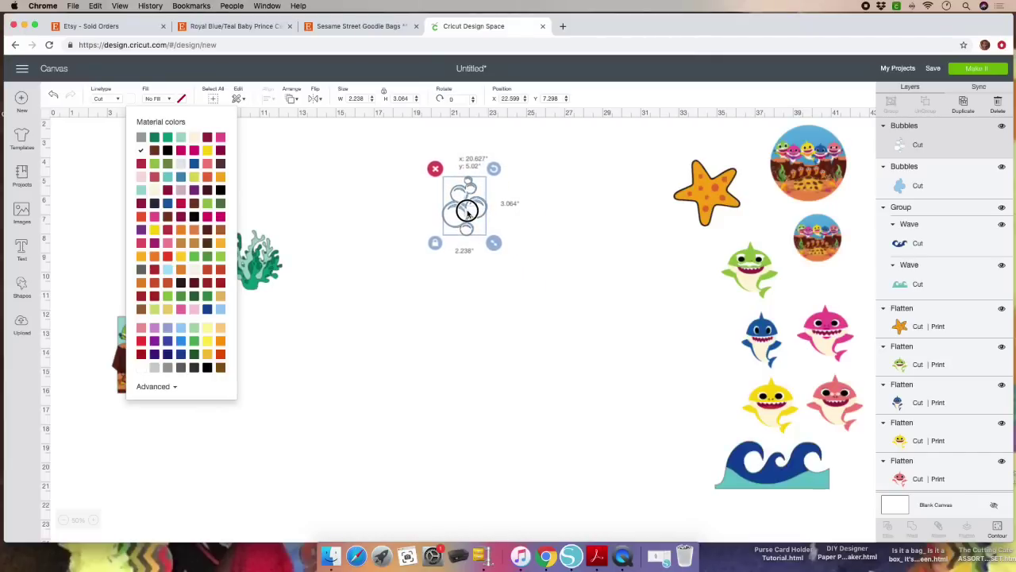
click(546, 247)
click(477, 213)
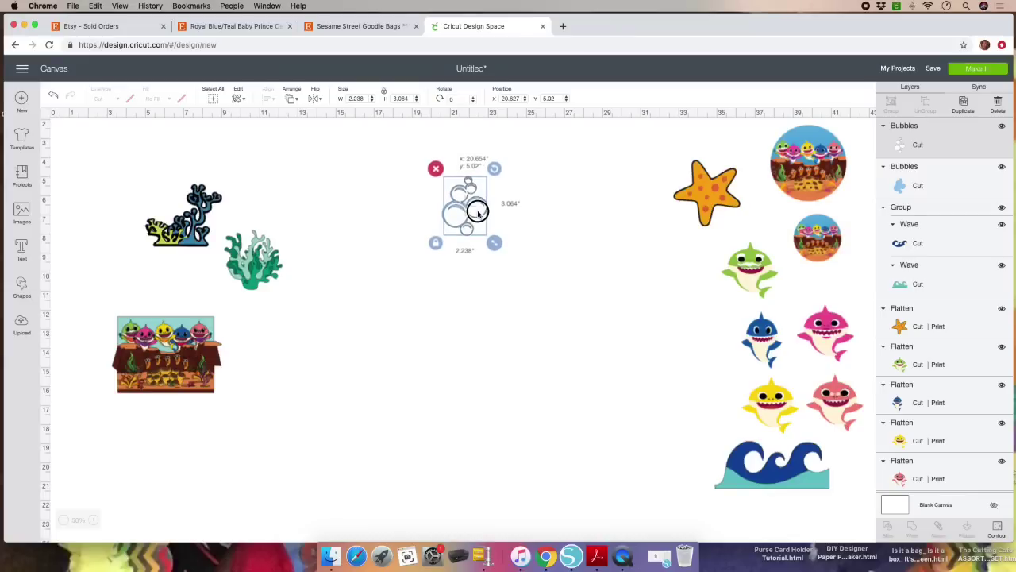
click(410, 163)
drag(411, 163, 517, 272)
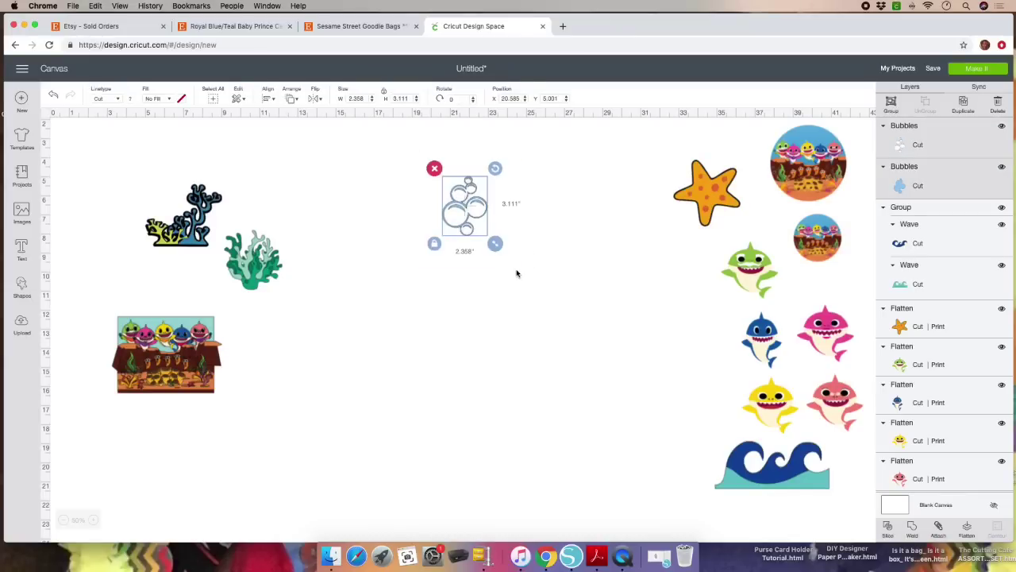
click(892, 105)
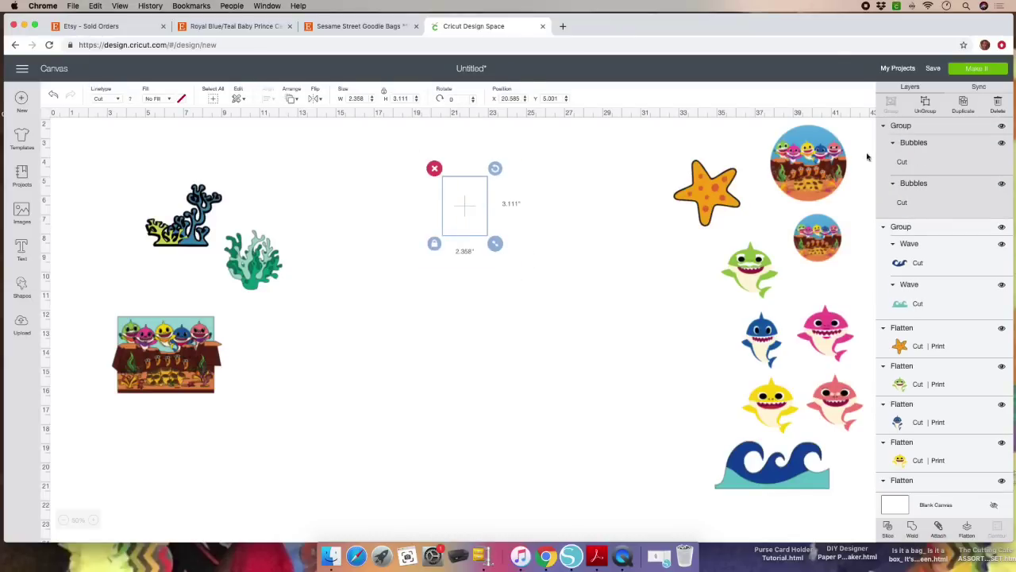
Duplicate the bubble group, unlock the copy's proportions, resize it to 2.5 in wide by 6 in high and move it aside.
click(963, 103)
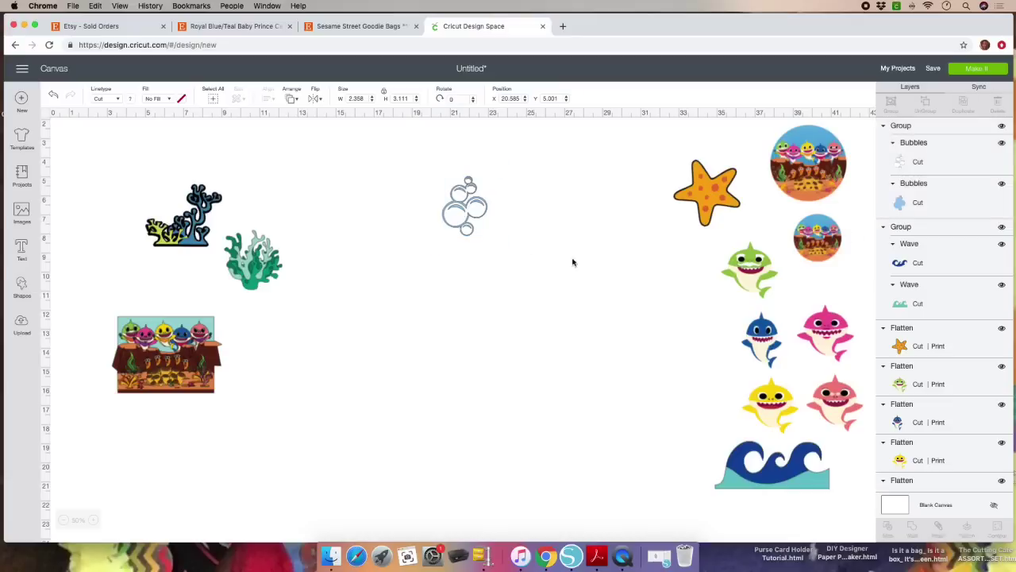
drag(480, 218, 538, 220)
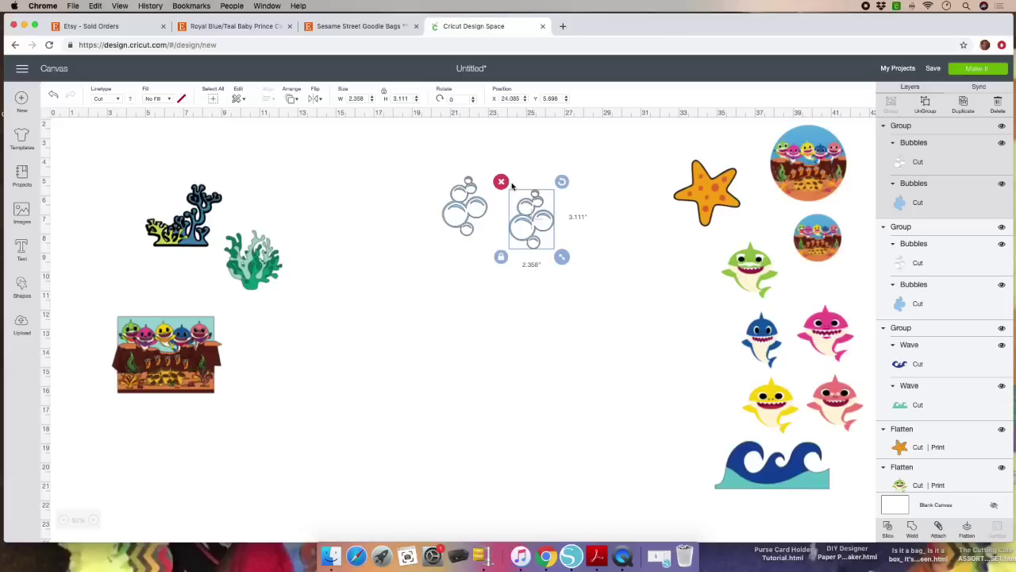
scroll(510, 186, down, 1)
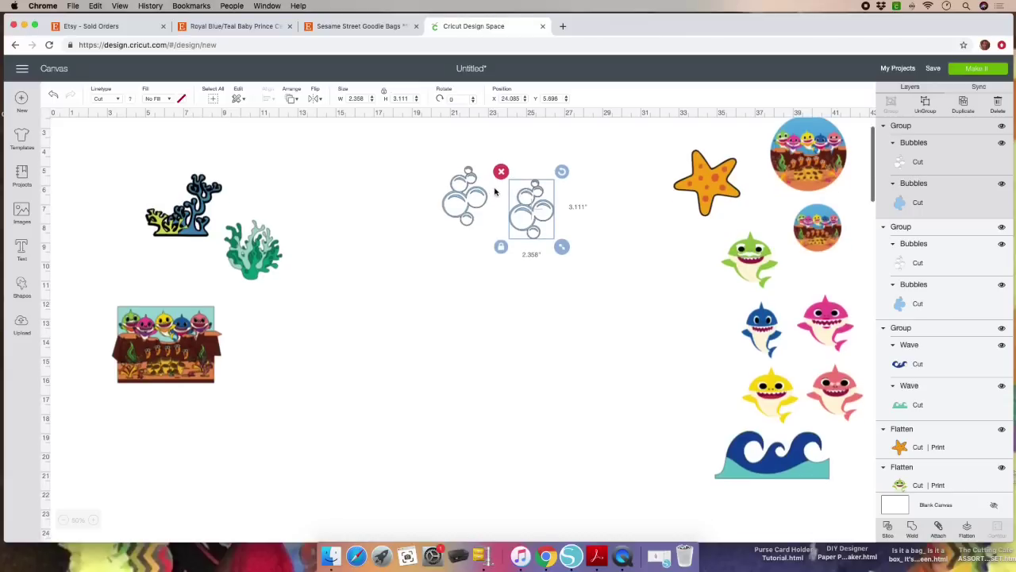
click(384, 92)
click(358, 98)
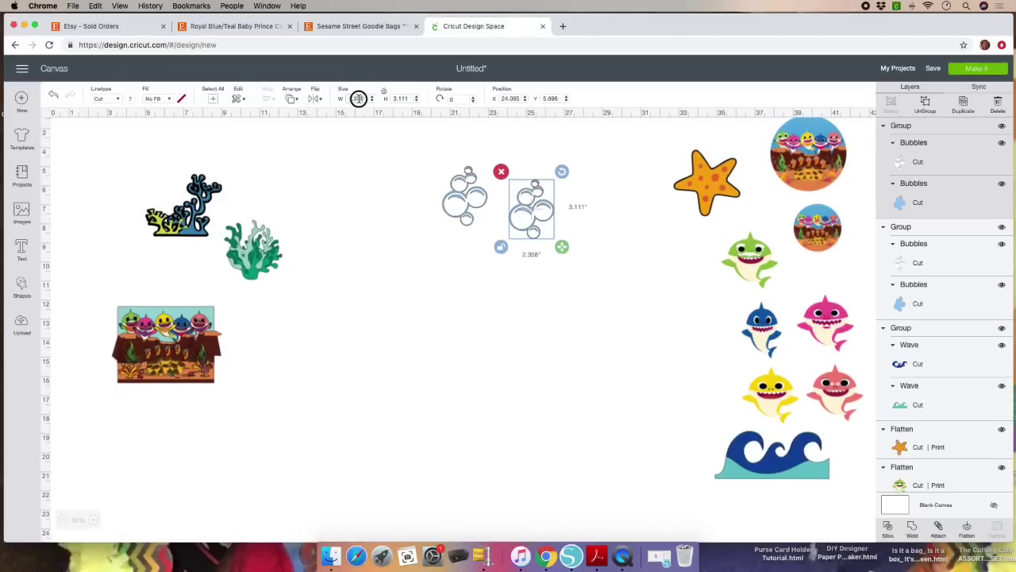
text(2)
key(Tab)
text(8)
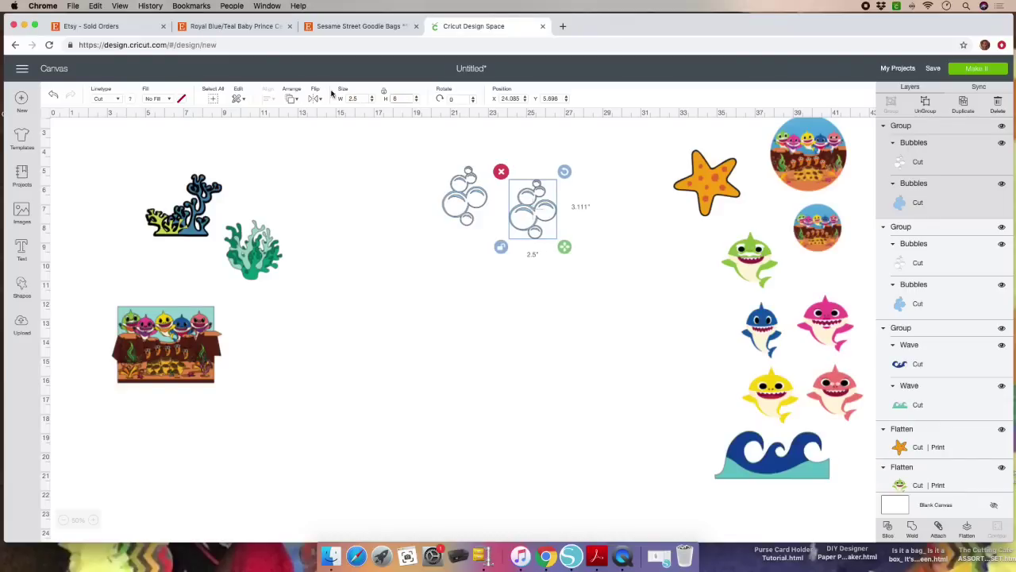
key(Return)
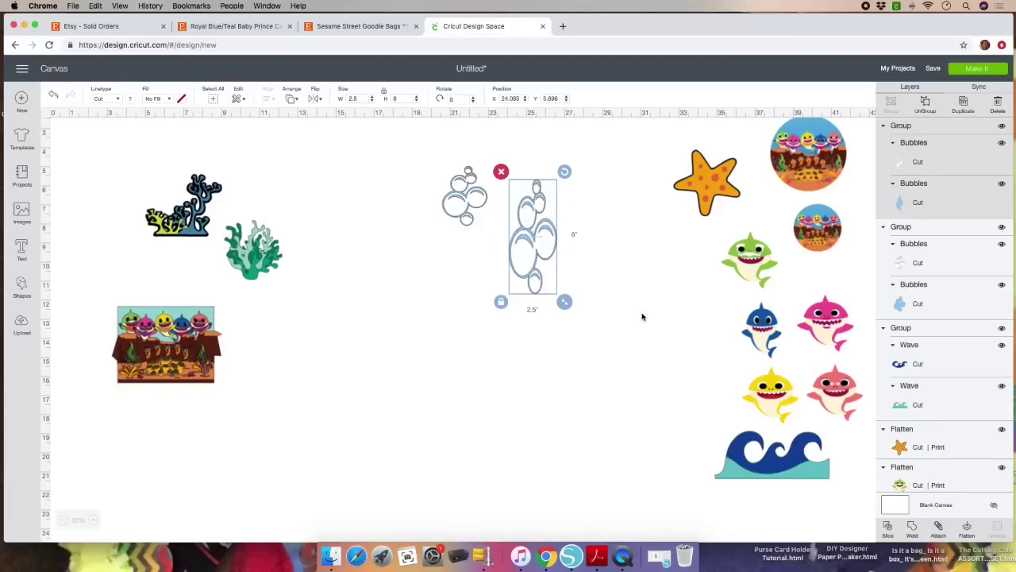
drag(548, 242, 604, 239)
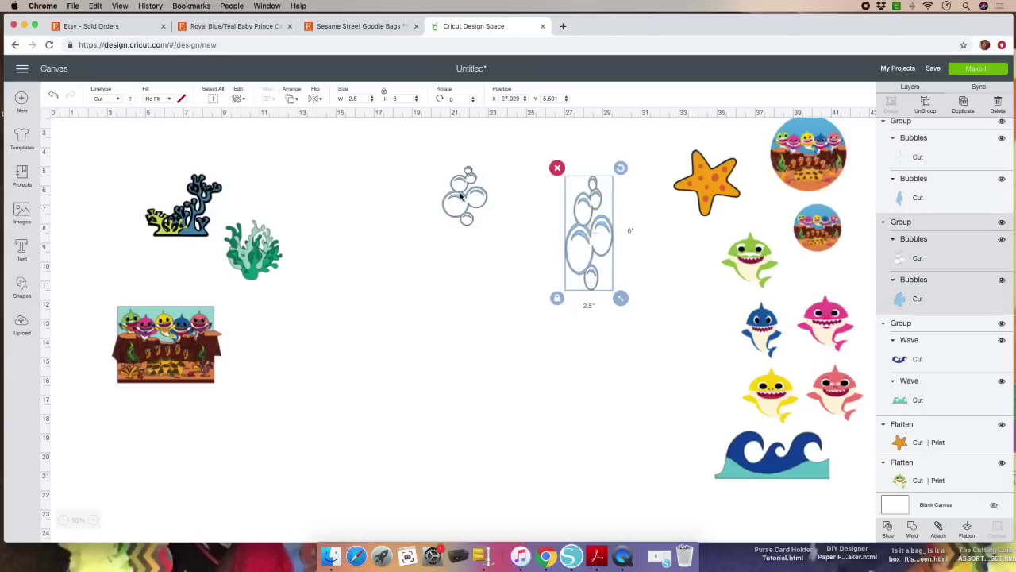
Resize the original bubble group to 2 in wide by 4 in high with its proportions unlocked.
click(461, 196)
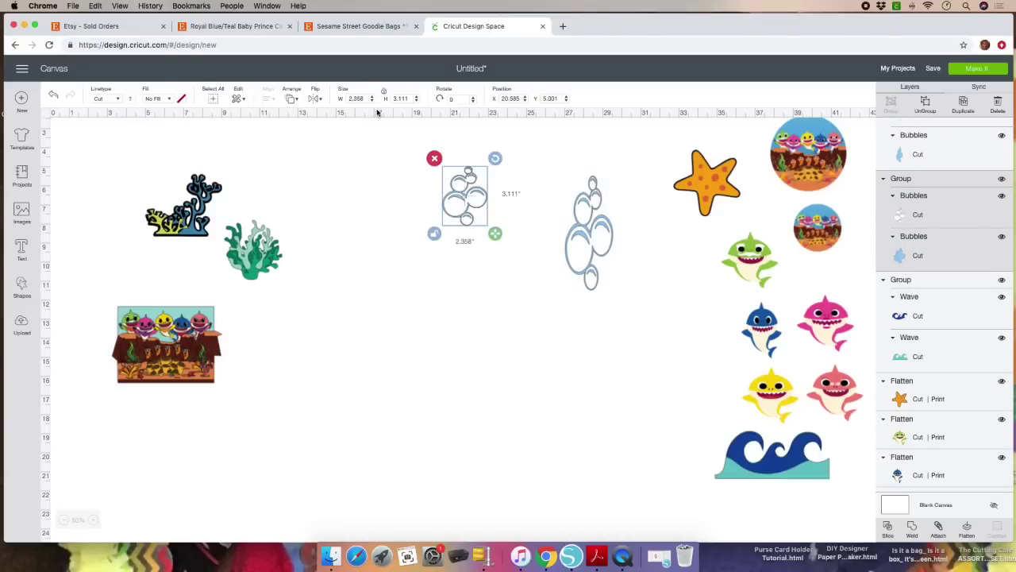
drag(369, 98, 336, 99)
text(2)
key(Tab)
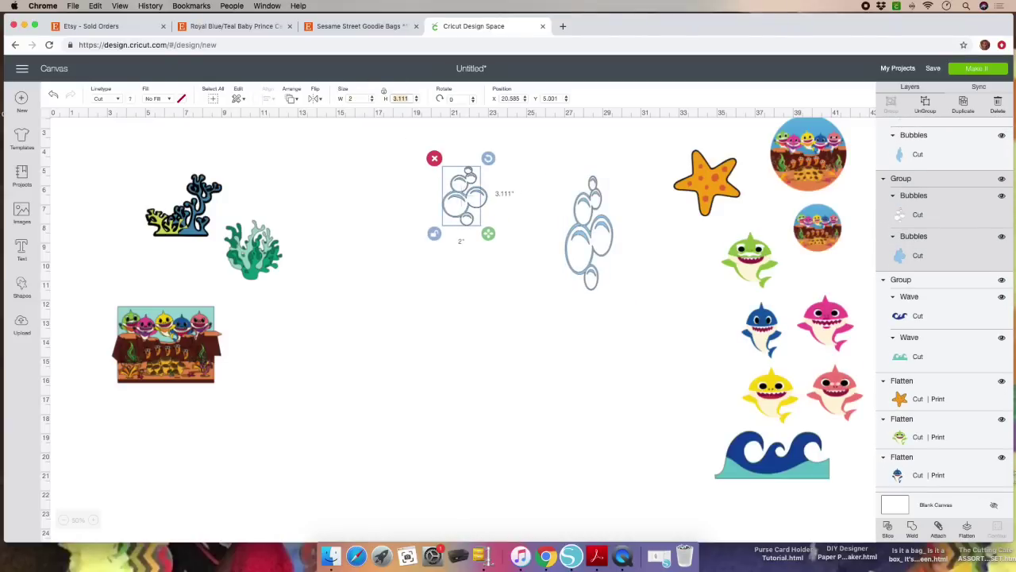
key(Return)
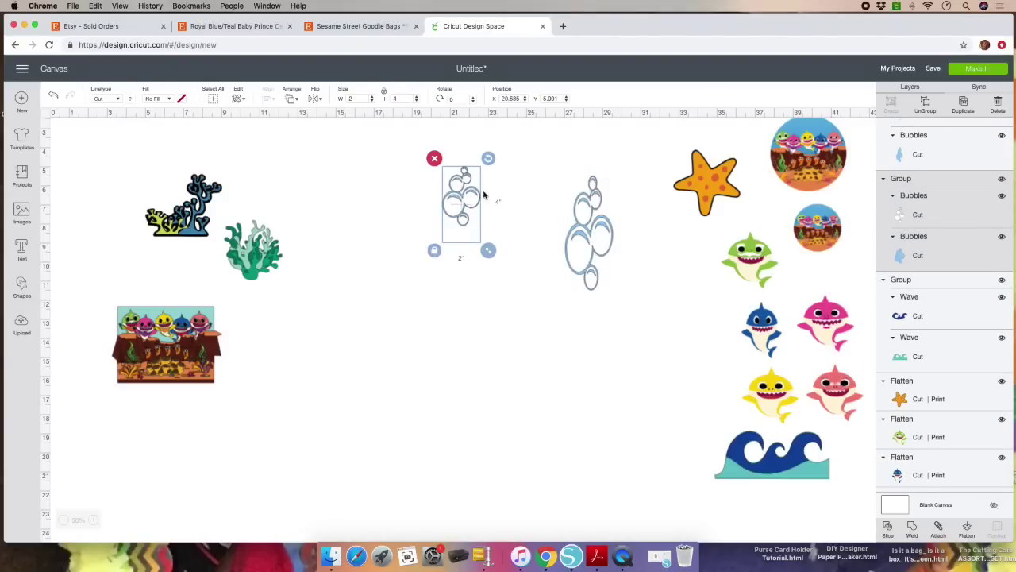
Arrange the two bubble groups beside the sharks, with the small one beneath the starfish and the large one below it.
drag(464, 211, 650, 251)
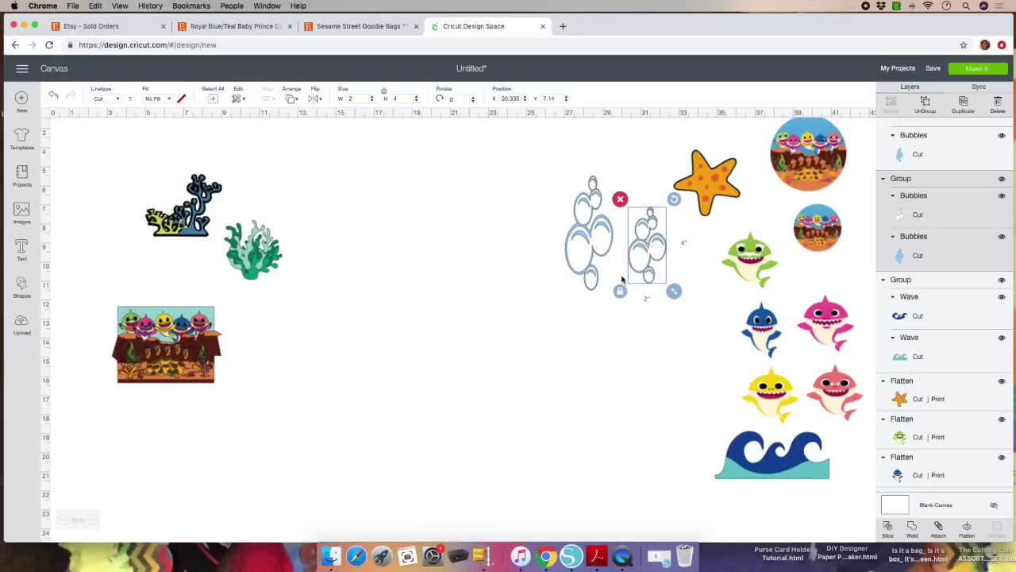
drag(587, 246, 635, 345)
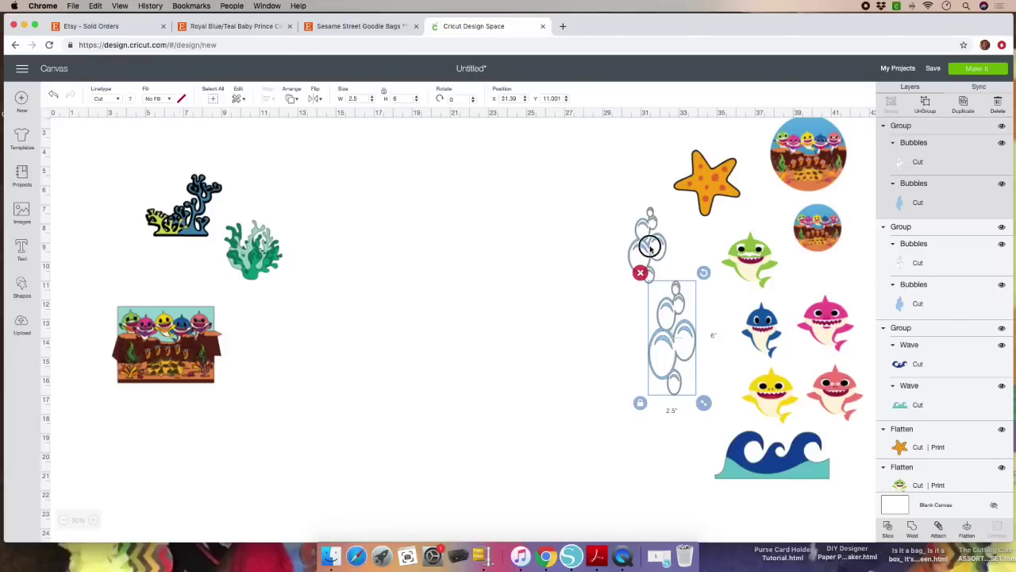
drag(647, 239, 669, 242)
drag(675, 358, 505, 247)
drag(665, 251, 715, 268)
drag(506, 240, 702, 367)
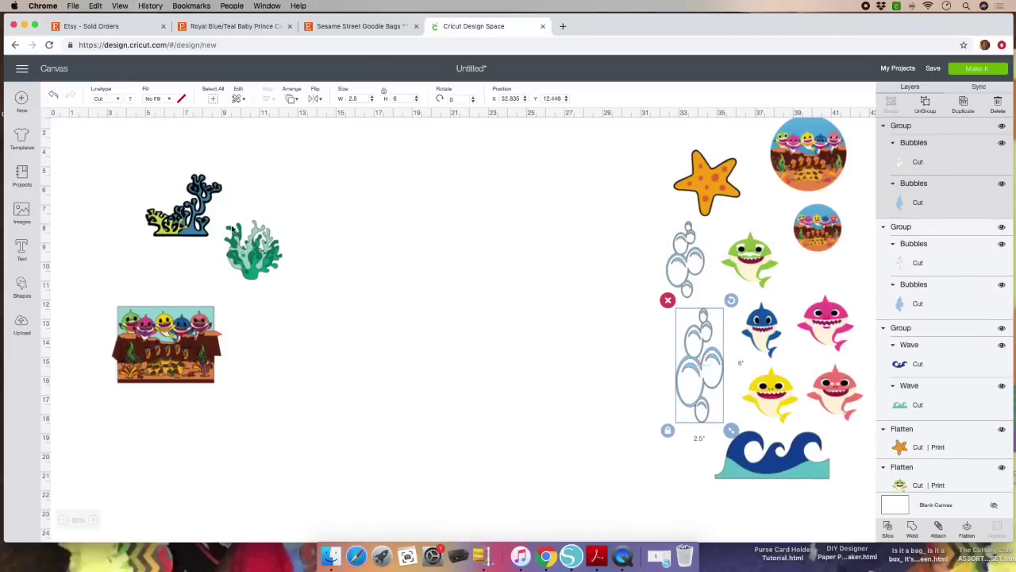
Ungroup the black-backed coral in the open middle of the canvas and pull its blue and lime layers off the black base.
drag(187, 219, 403, 241)
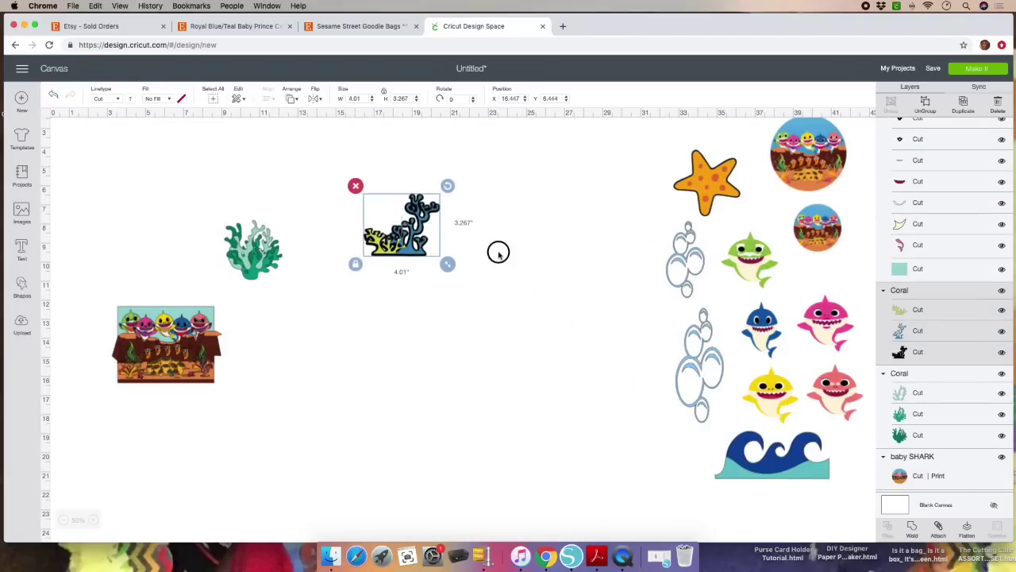
click(497, 253)
drag(463, 263, 476, 272)
click(930, 107)
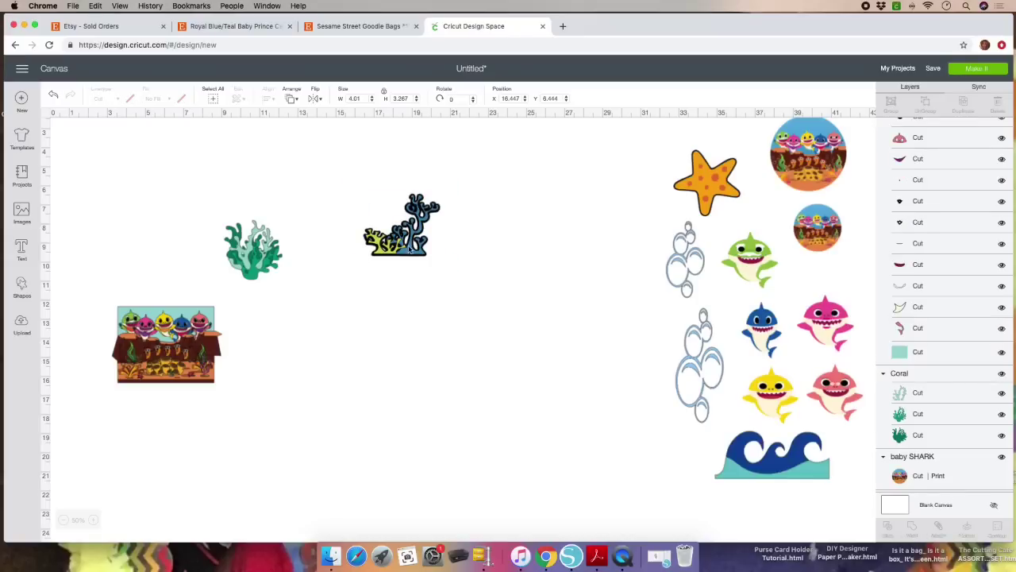
drag(408, 243, 476, 268)
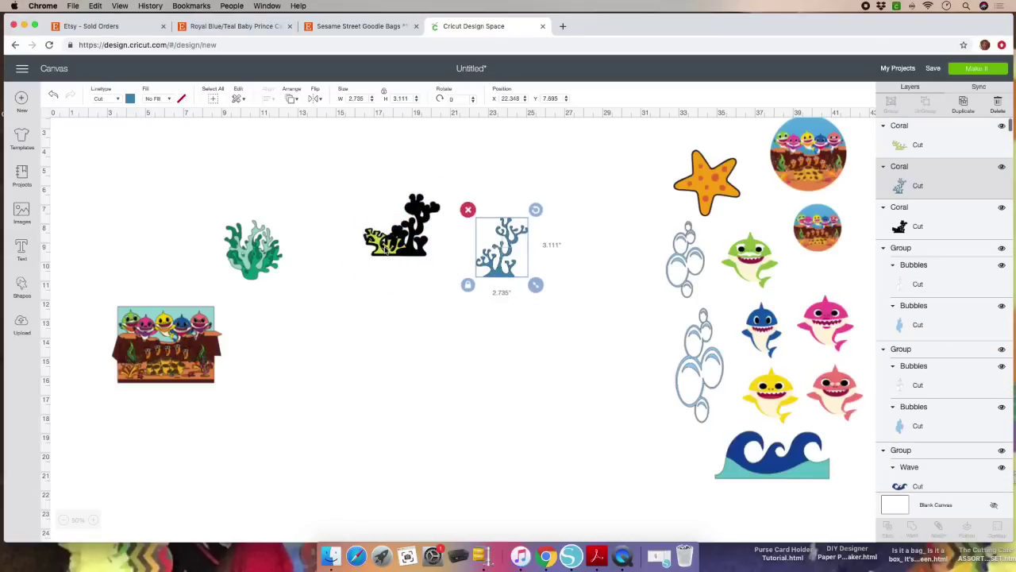
drag(385, 247, 457, 294)
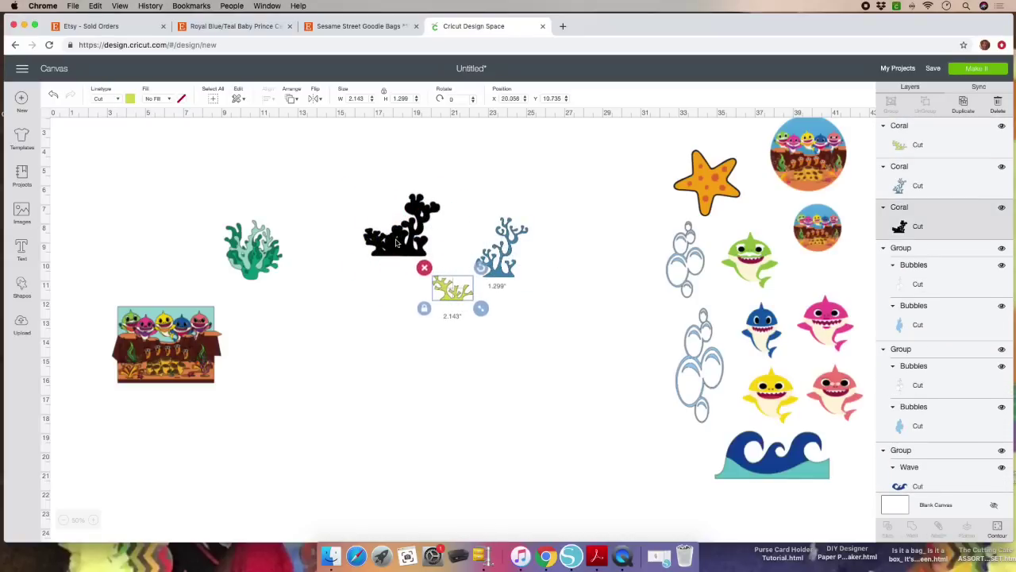
Delete the black base layer of the separated coral, keeping its blue and lime pieces.
click(396, 243)
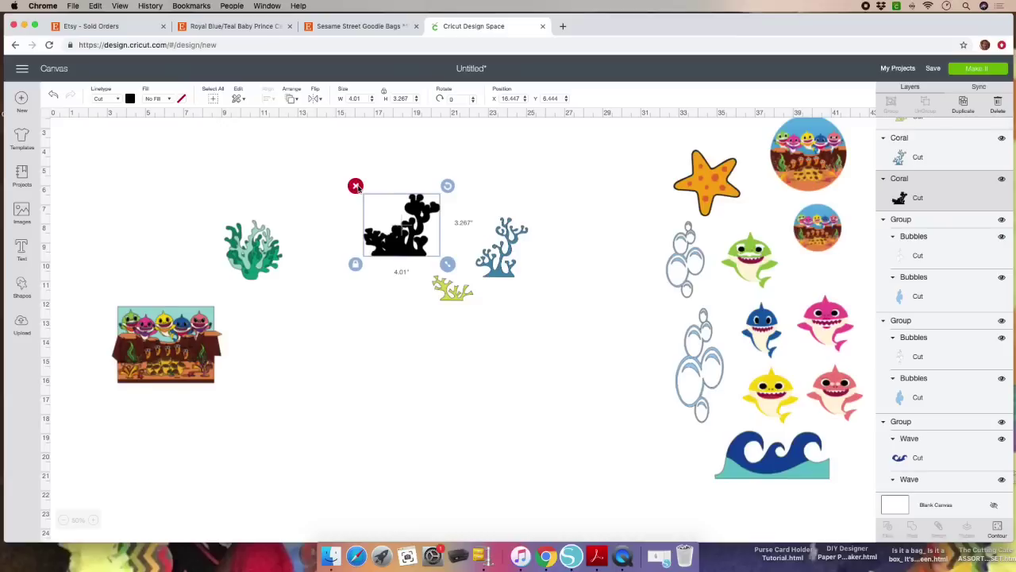
scroll(356, 186, down, 1)
click(358, 185)
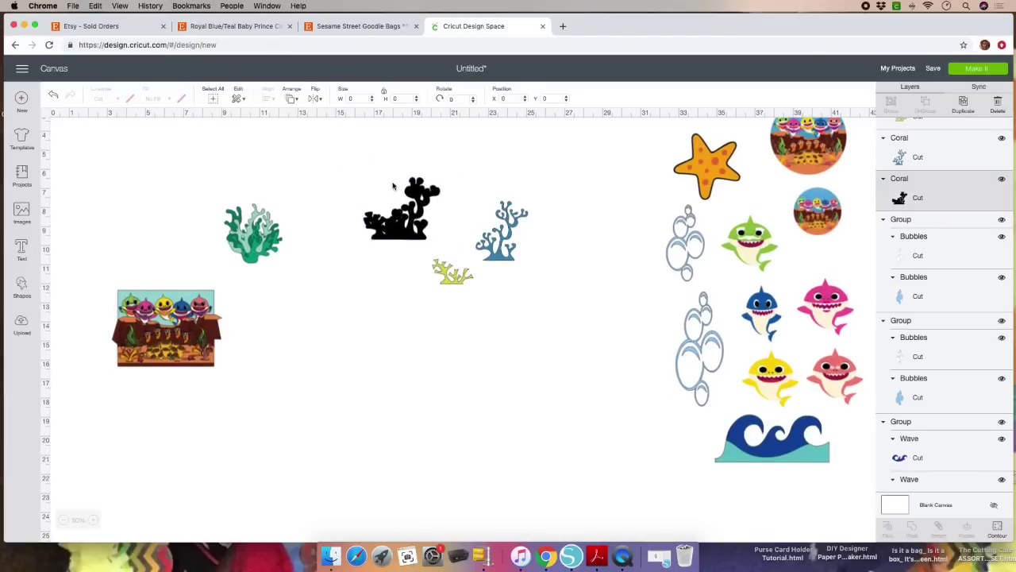
click(392, 186)
key(Delete)
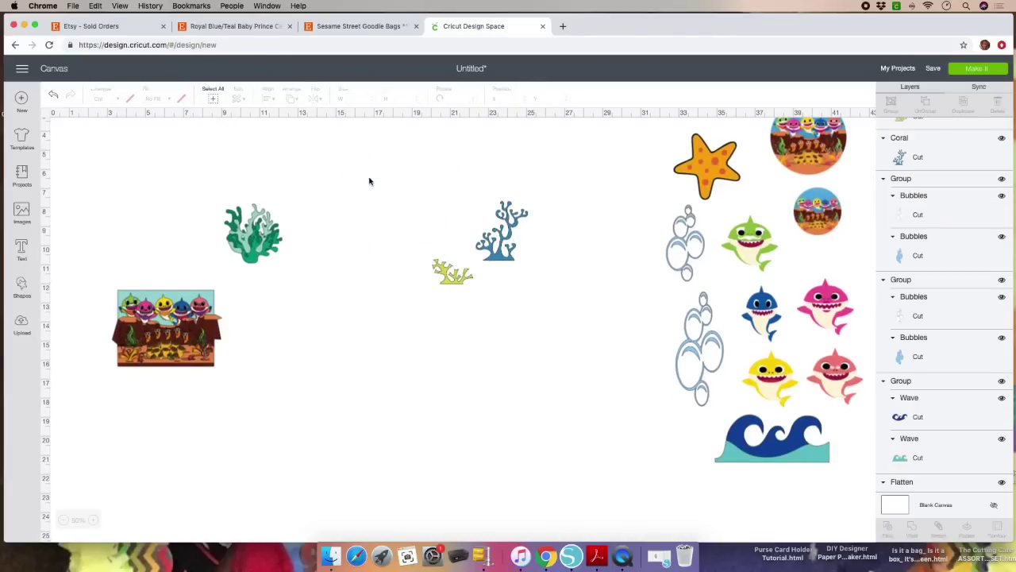
Duplicate the blue coral in the open space nearer the bubbles and recolor the copy dark green.
click(497, 252)
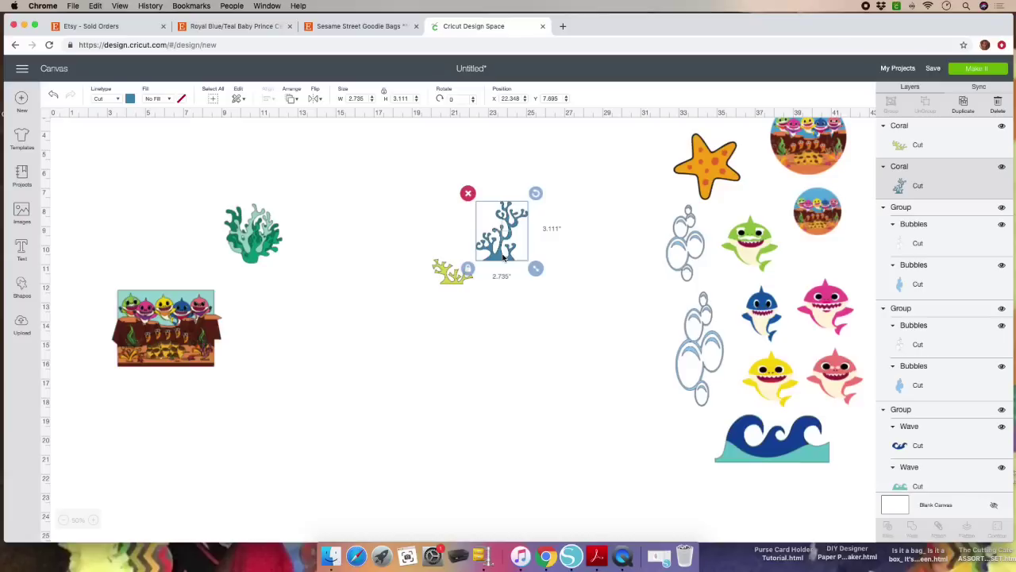
scroll(502, 256, right, 2)
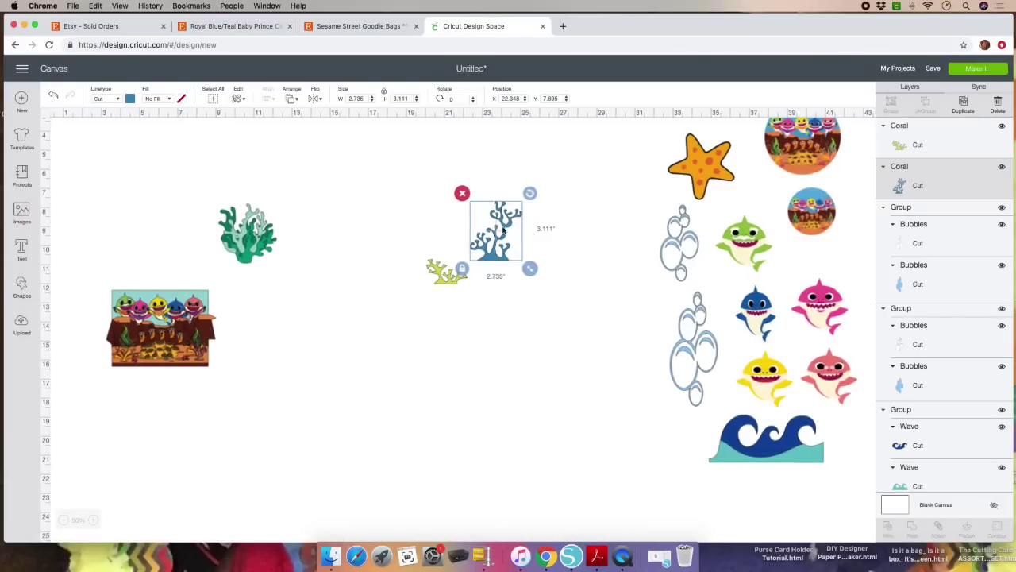
drag(503, 229, 574, 242)
click(963, 104)
scroll(575, 242, left, 2)
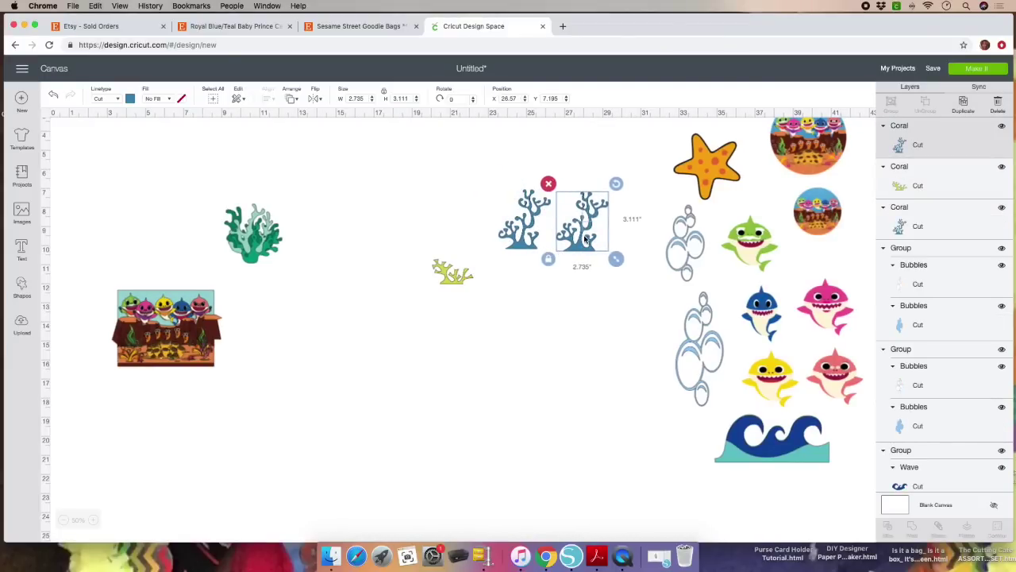
click(130, 99)
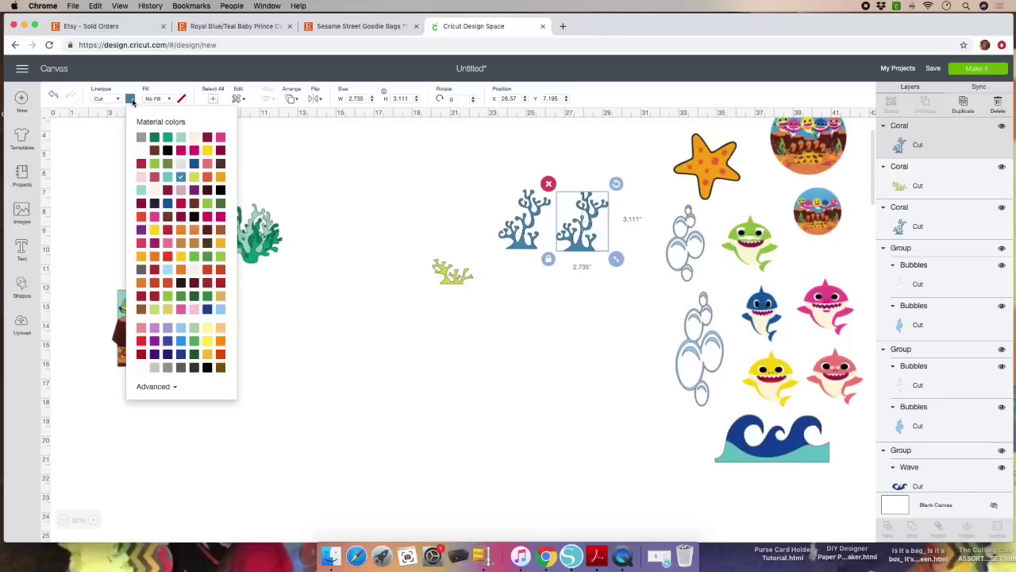
click(194, 354)
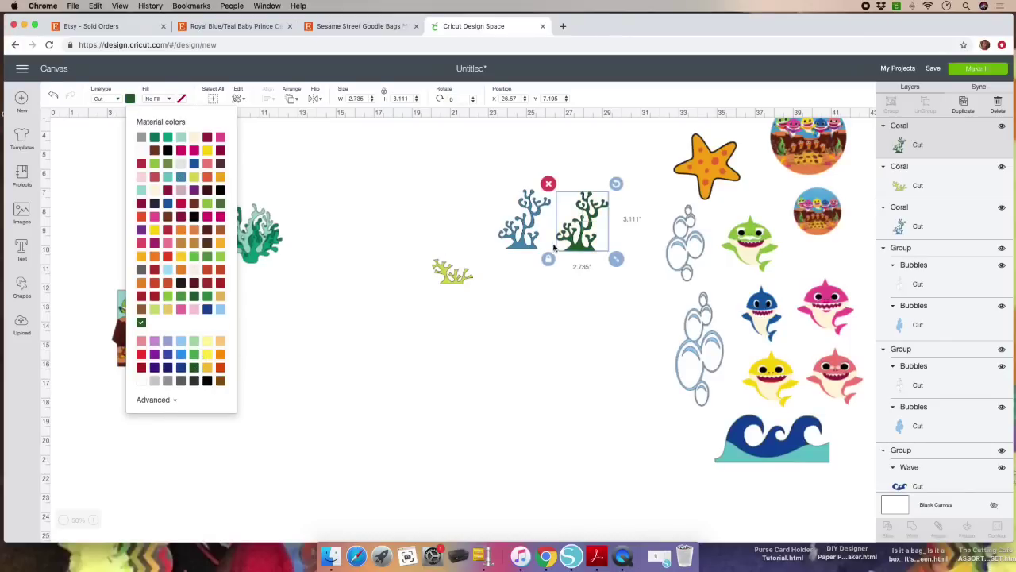
Recolor the small lime coral orange and move it up beside the blue coral.
click(521, 240)
click(453, 275)
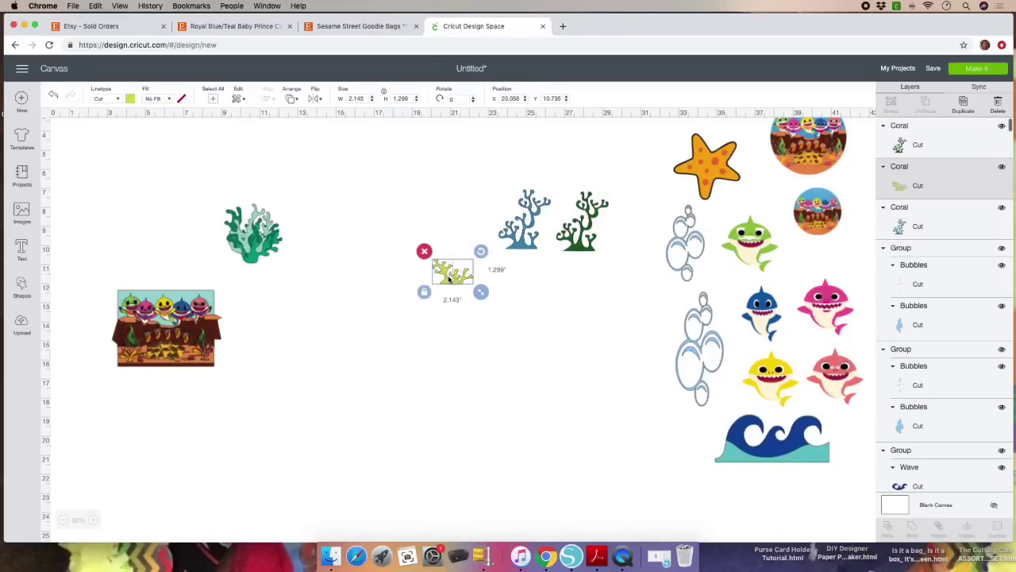
click(131, 98)
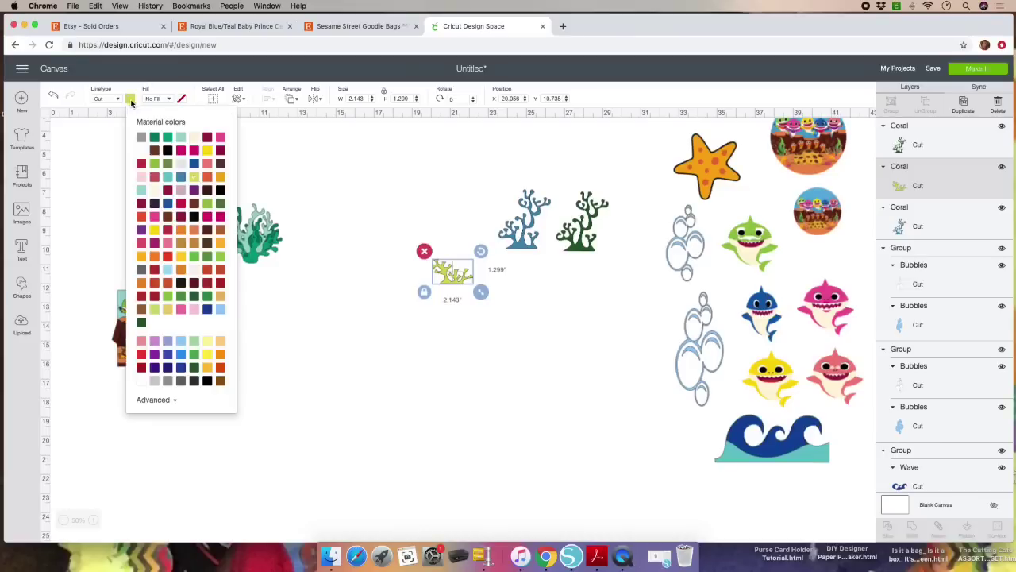
click(146, 278)
drag(464, 291, 469, 236)
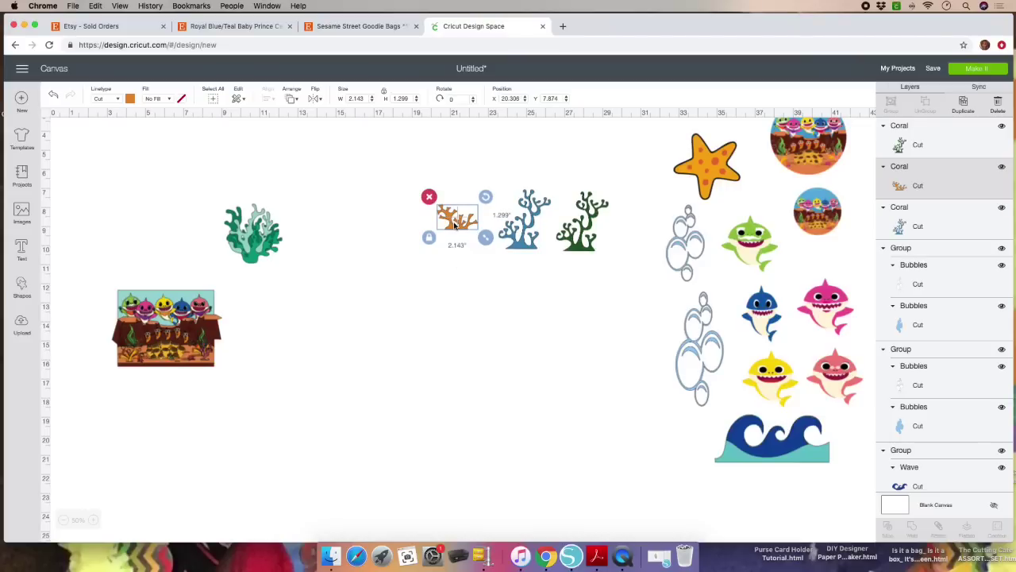
Unlock the orange coral's proportions and resize it to 2.5 in wide by 2.9 in high.
scroll(455, 224, down, 2)
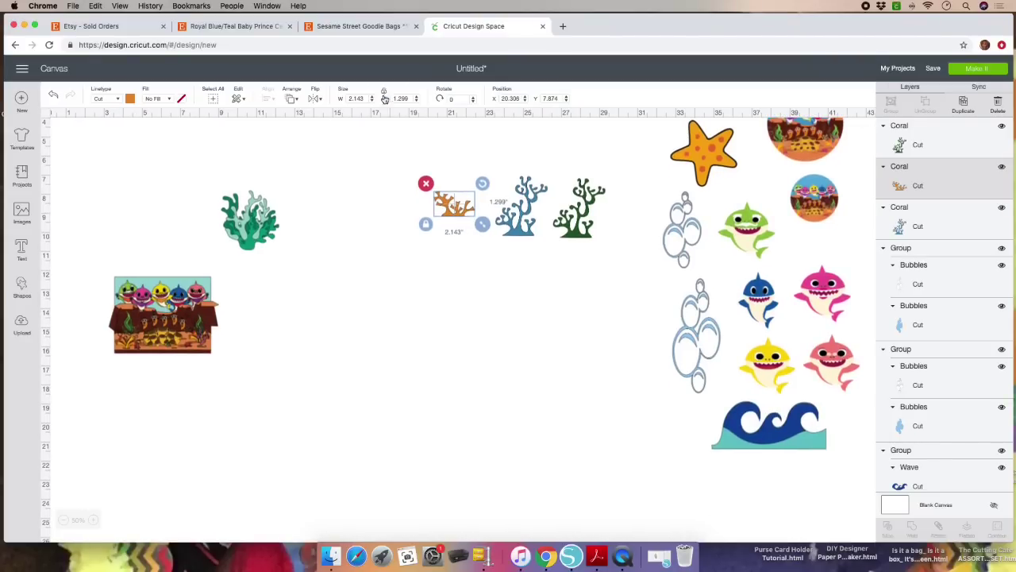
click(365, 98)
text(2.5)
key(Return)
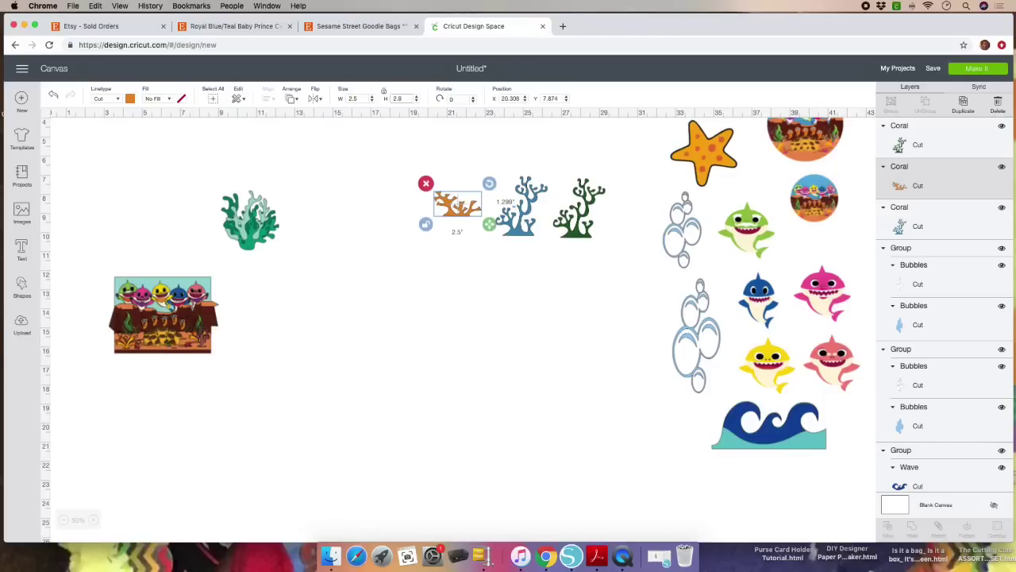
click(395, 100)
text(2.9)
key(Return)
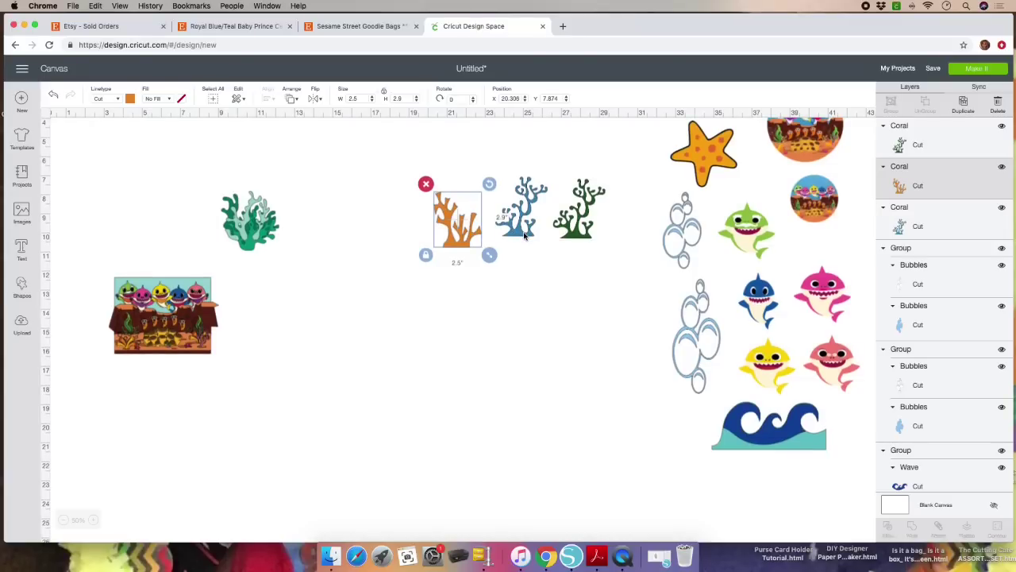
Move the blue coral up slightly and resize it to 3 in wide by 6 in high with its proportions unlocked.
drag(517, 235, 517, 223)
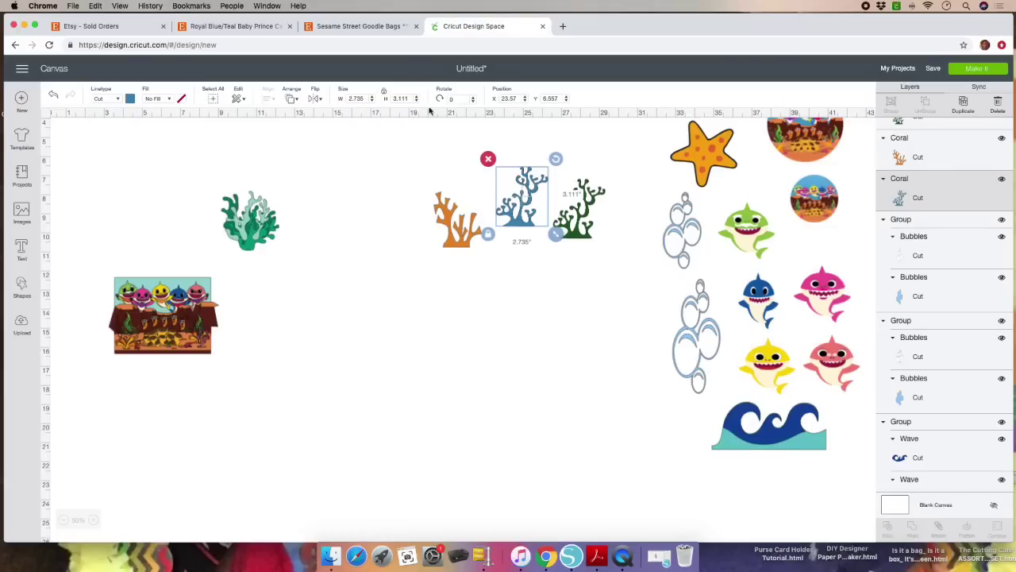
click(385, 93)
click(365, 98)
text(3)
key(Tab)
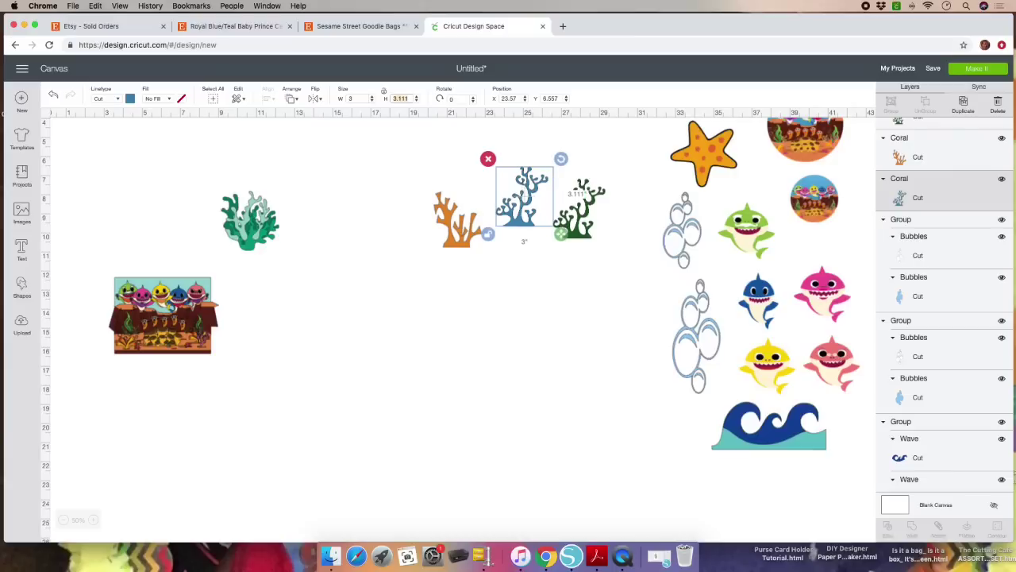
text(6)
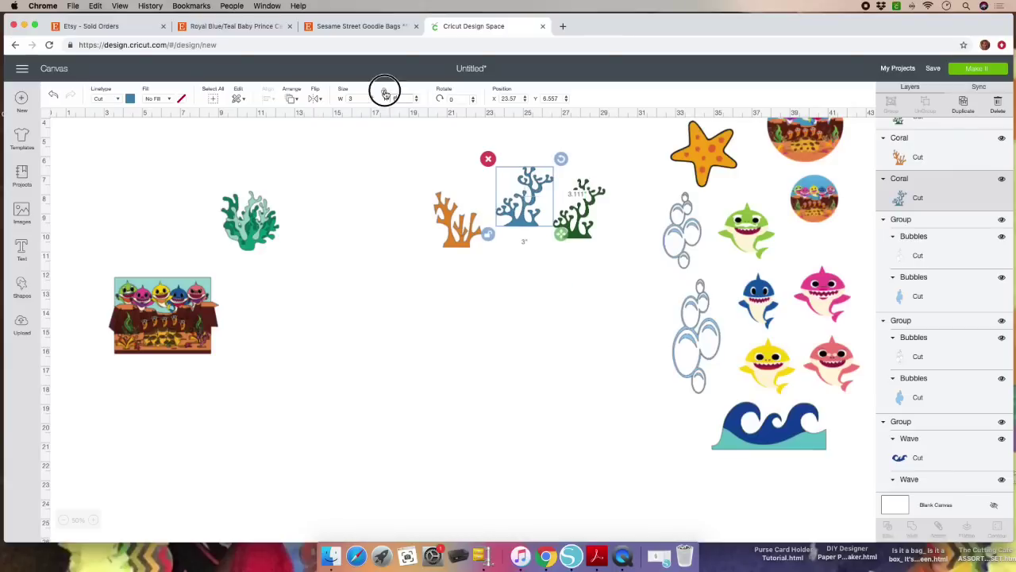
key(Return)
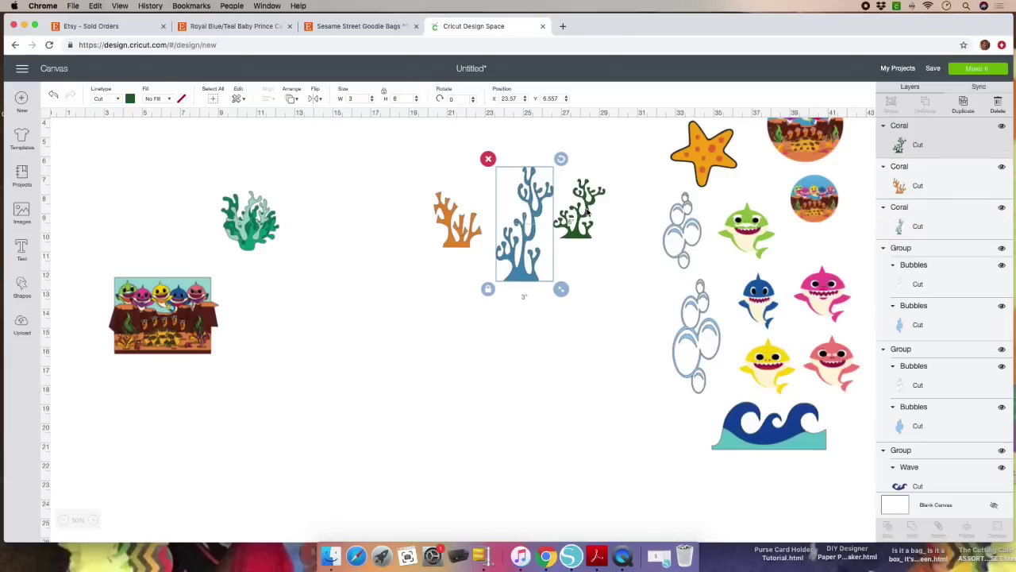
Resize the dark green coral to 3 in wide by 6 in high with its proportions unlocked.
click(583, 205)
click(383, 93)
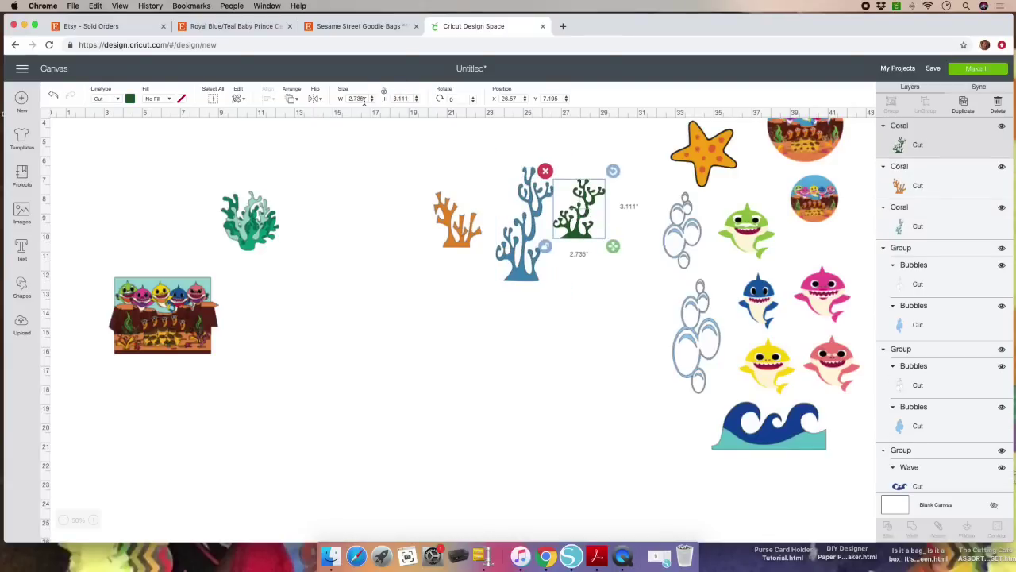
click(353, 98)
text(3)
key(Tab)
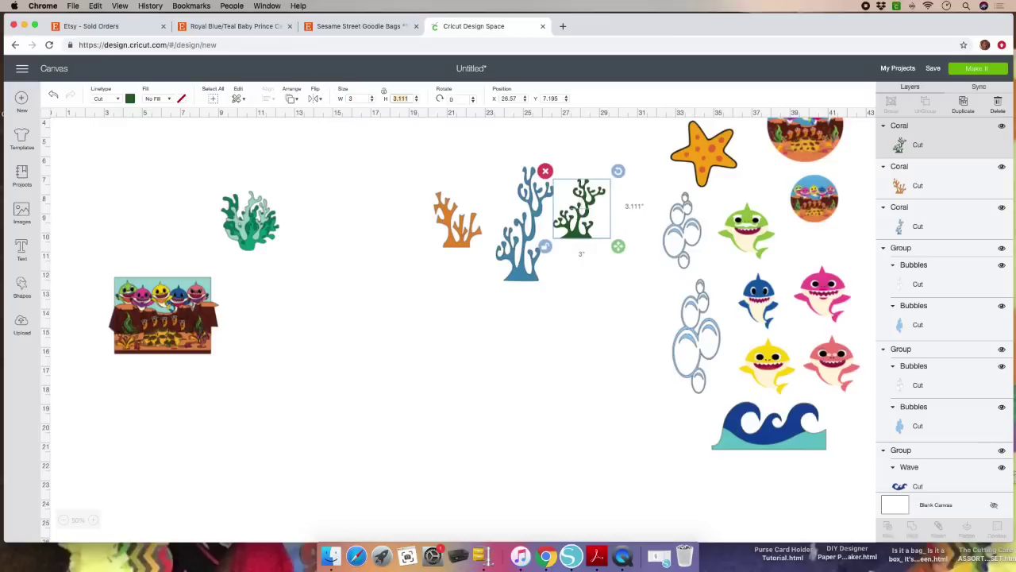
text(8)
click(386, 93)
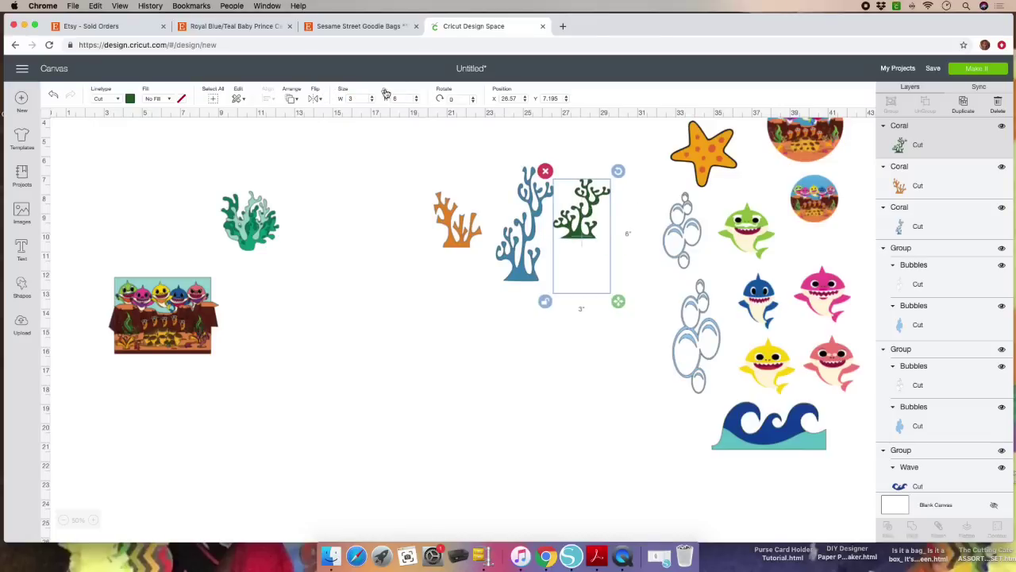
Stack the three single-color corals beside the bubbles, with orange above blue and dark green lowest.
drag(577, 238, 621, 400)
drag(529, 257, 618, 306)
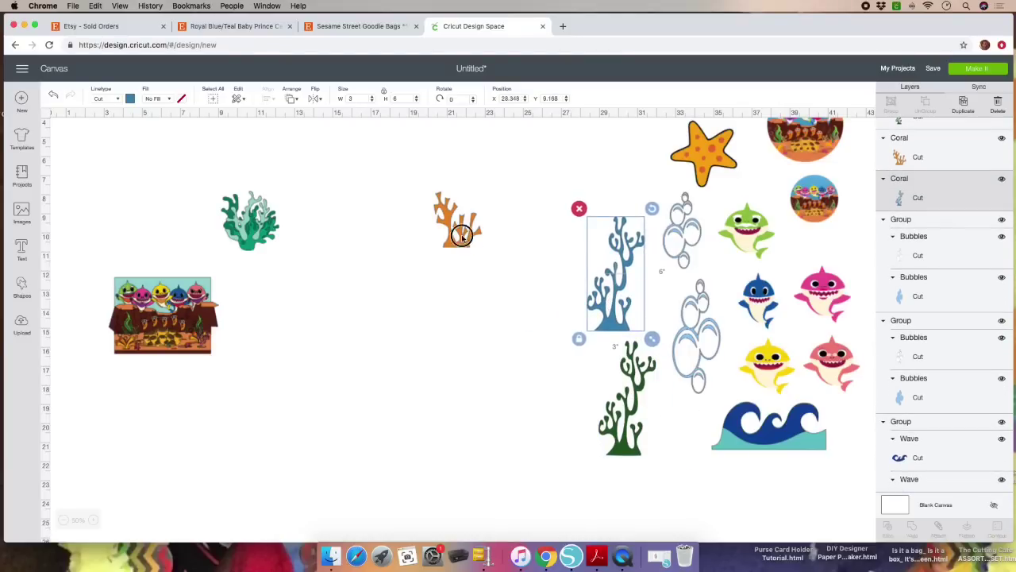
drag(465, 234, 628, 187)
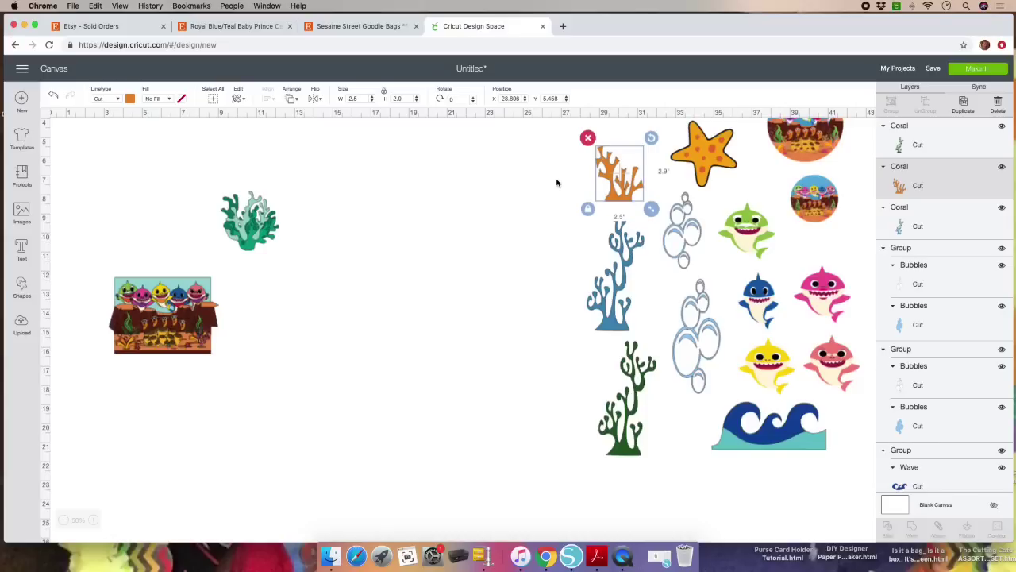
Move the layered green coral to the open middle of the canvas and resize it to 4 in wide by 5 in high, proportions unlocked.
click(254, 219)
drag(292, 223, 429, 237)
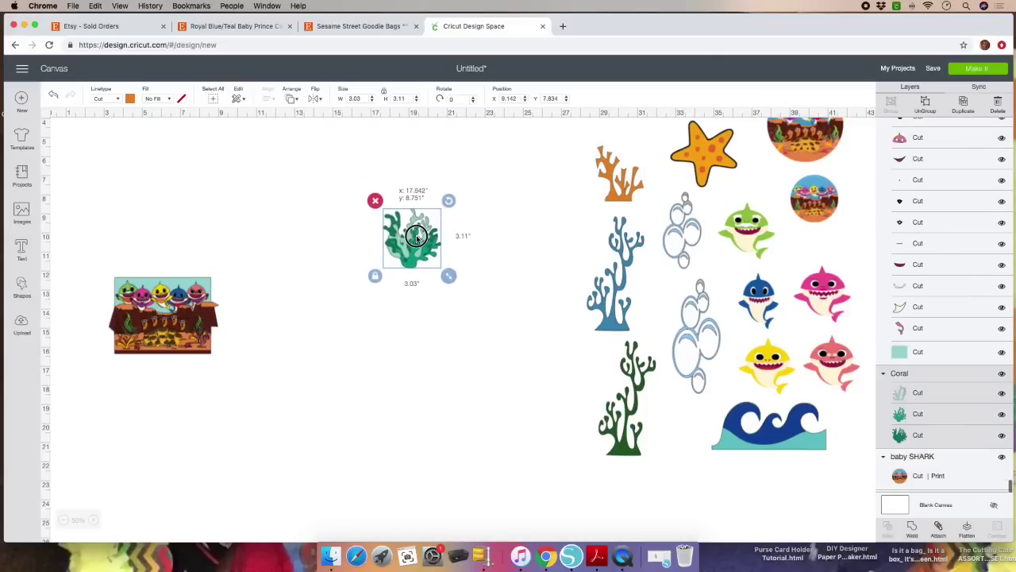
click(353, 98)
text(4)
key(Tab)
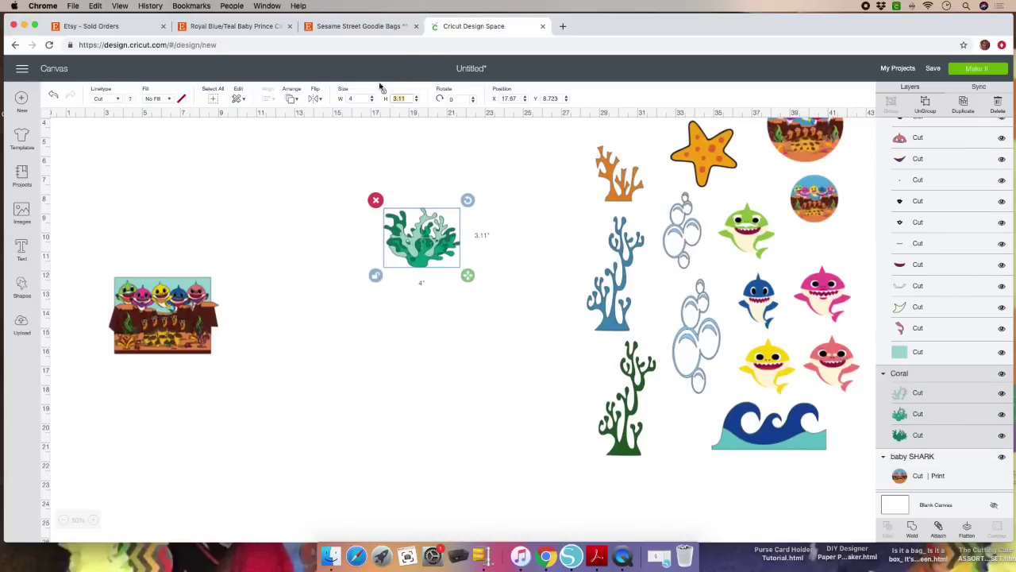
text(5)
key(Return)
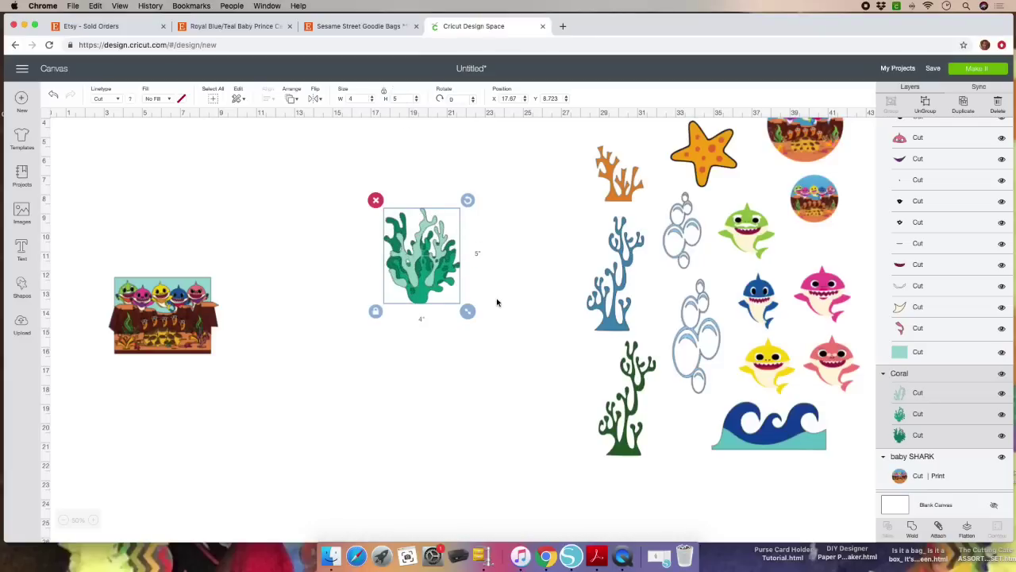
drag(418, 253, 470, 240)
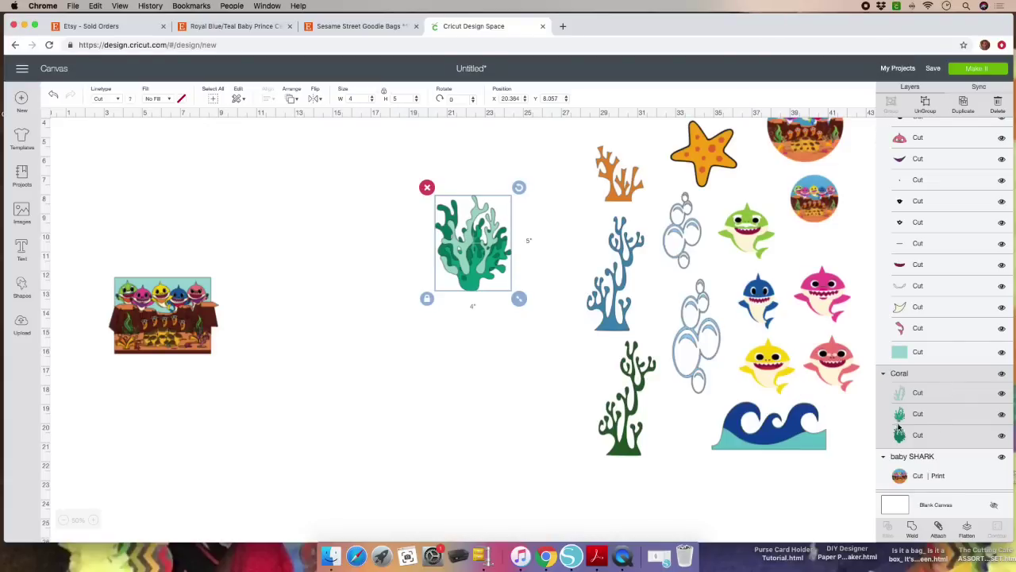
Recolor the layered coral's back layer dark green and its middle layer light teal.
click(943, 436)
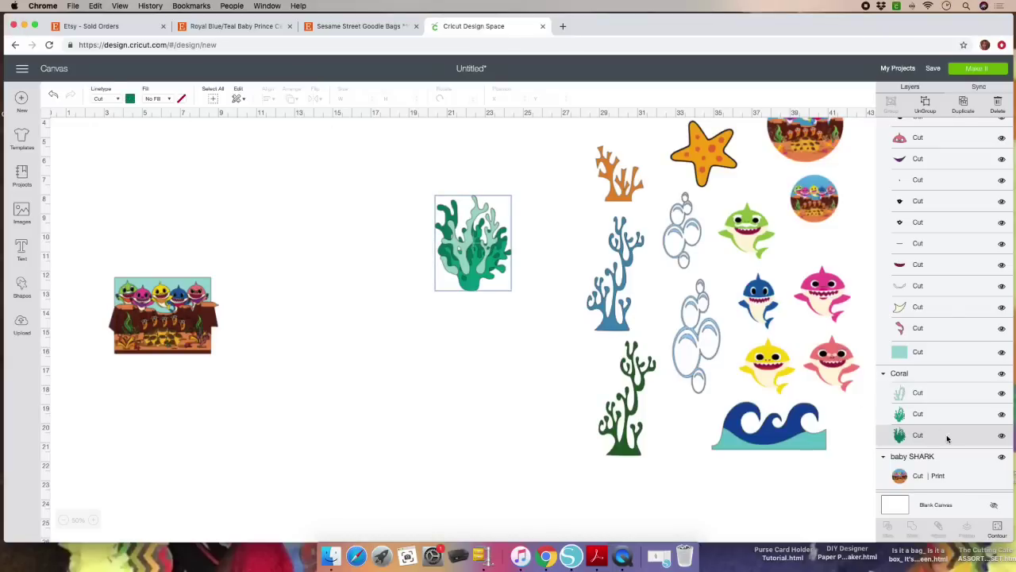
click(130, 99)
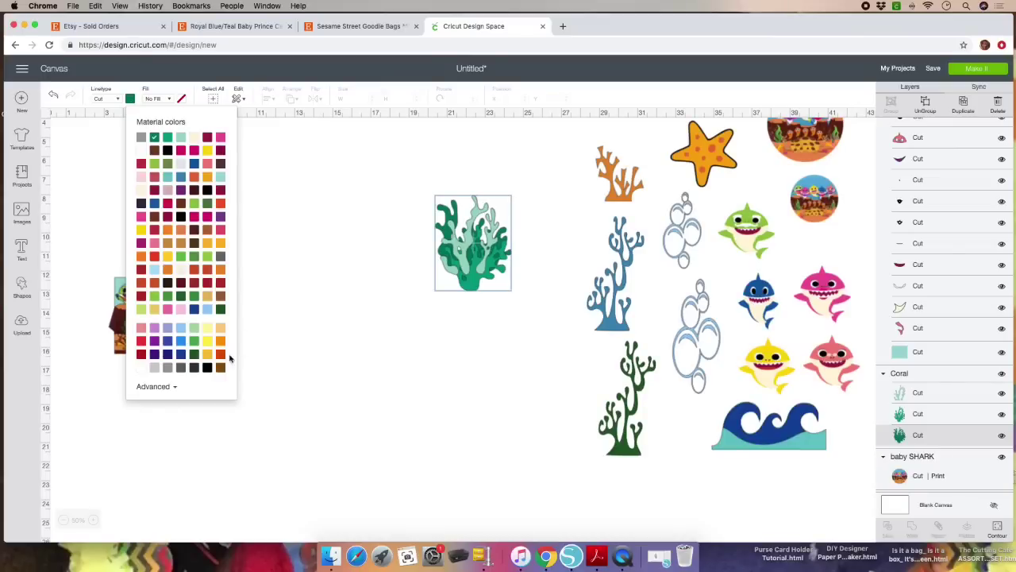
click(195, 355)
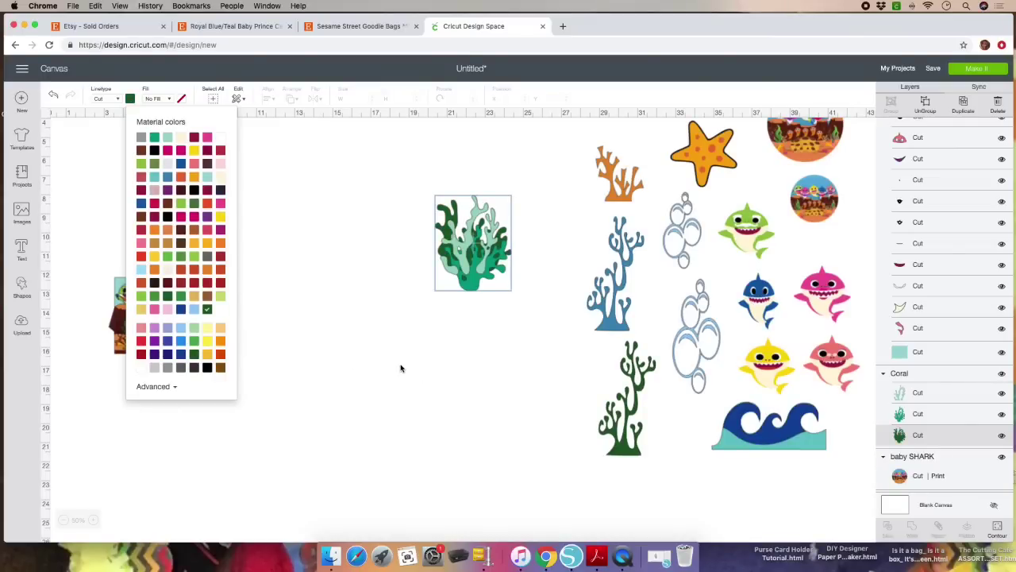
click(951, 418)
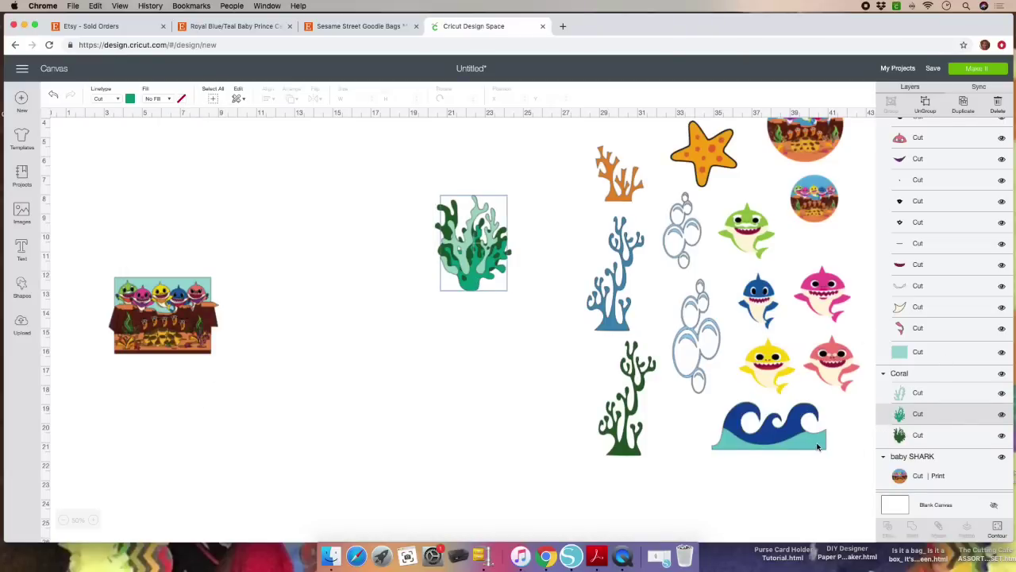
click(130, 98)
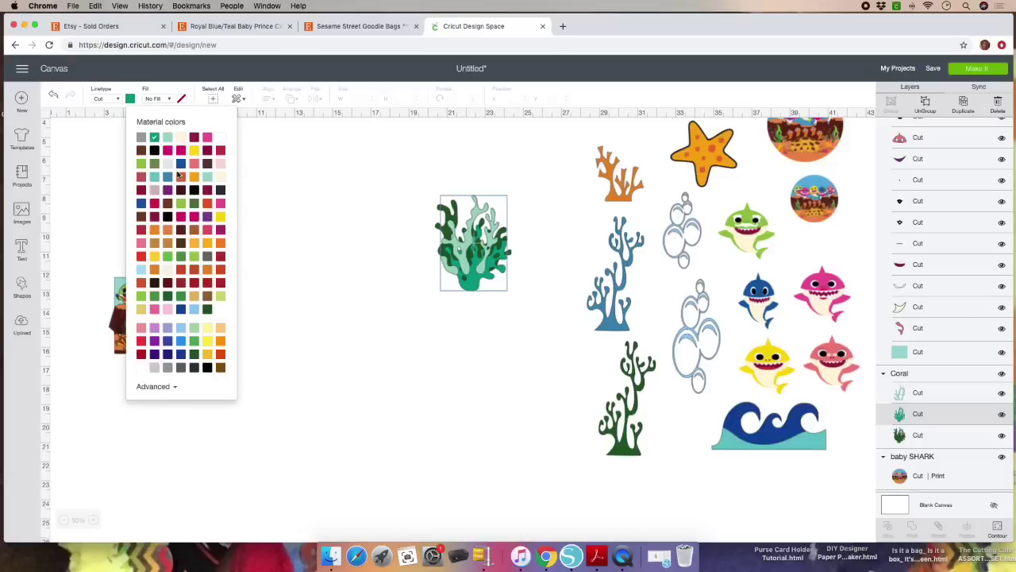
click(155, 178)
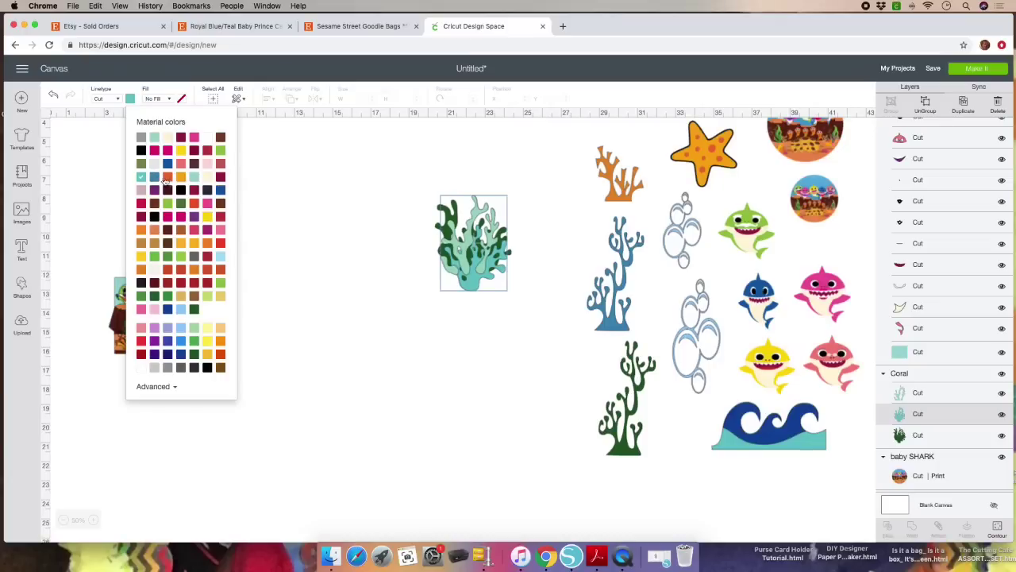
Recolor the layered coral's front layer lime green.
click(957, 390)
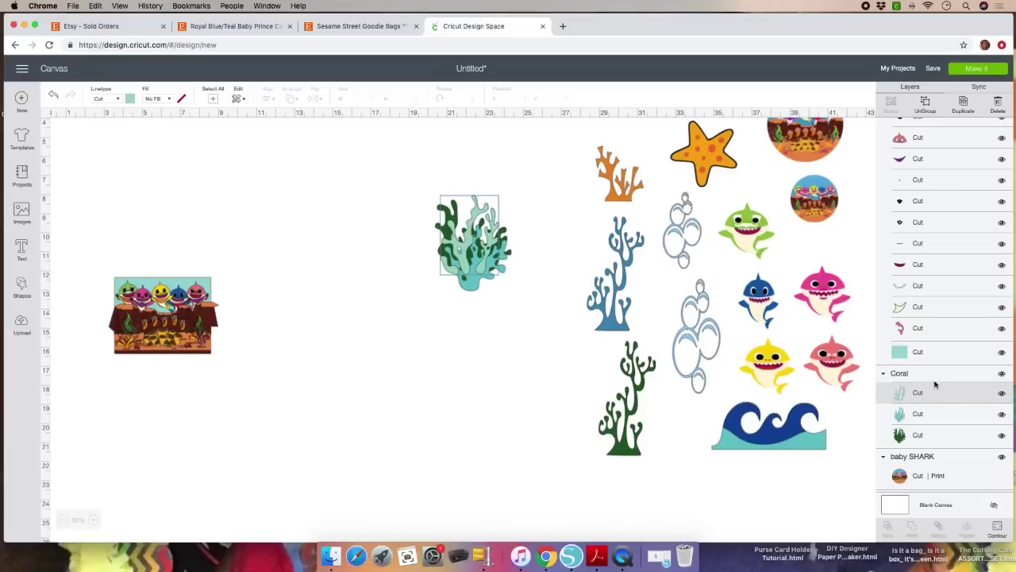
click(130, 99)
click(208, 150)
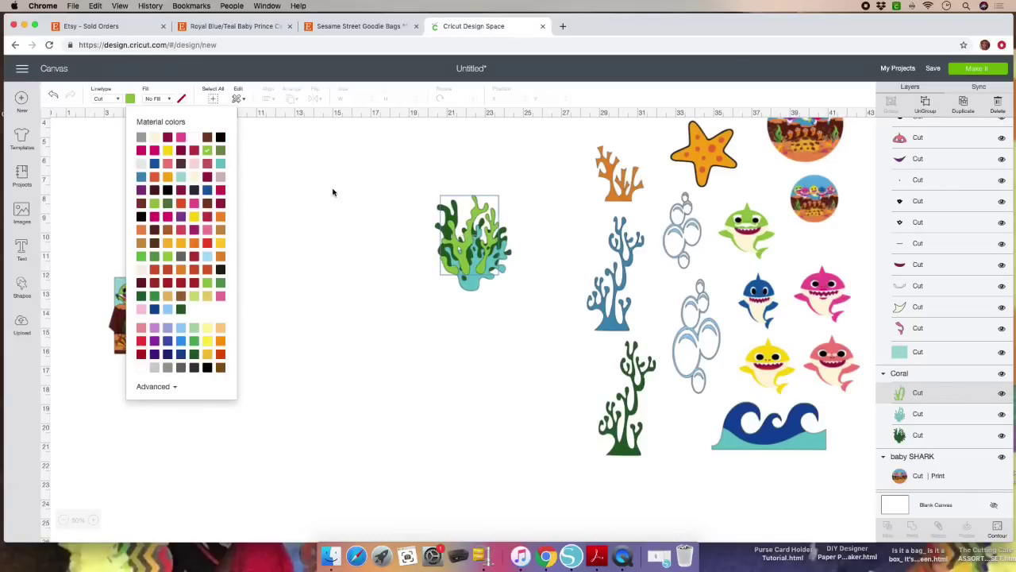
Move the layered green coral beneath the blue coral and shift the dark green coral beside it.
click(365, 200)
drag(373, 178, 580, 340)
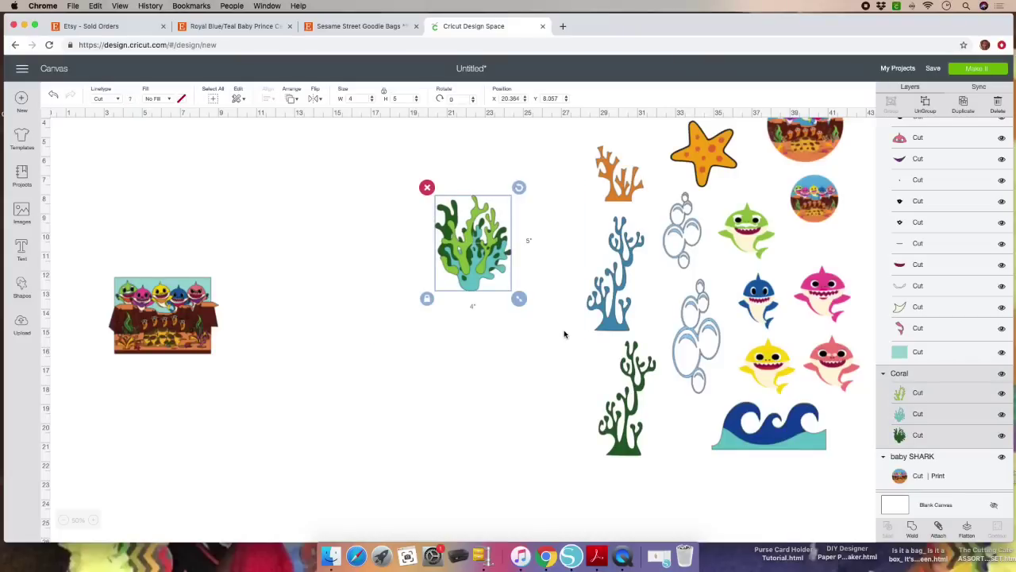
drag(470, 264, 560, 436)
drag(635, 451, 659, 475)
drag(583, 437, 616, 413)
Move the rectangular Baby Shark reef scene higher, enlarge it to about 18 in wide and ungroup it.
drag(162, 298, 213, 191)
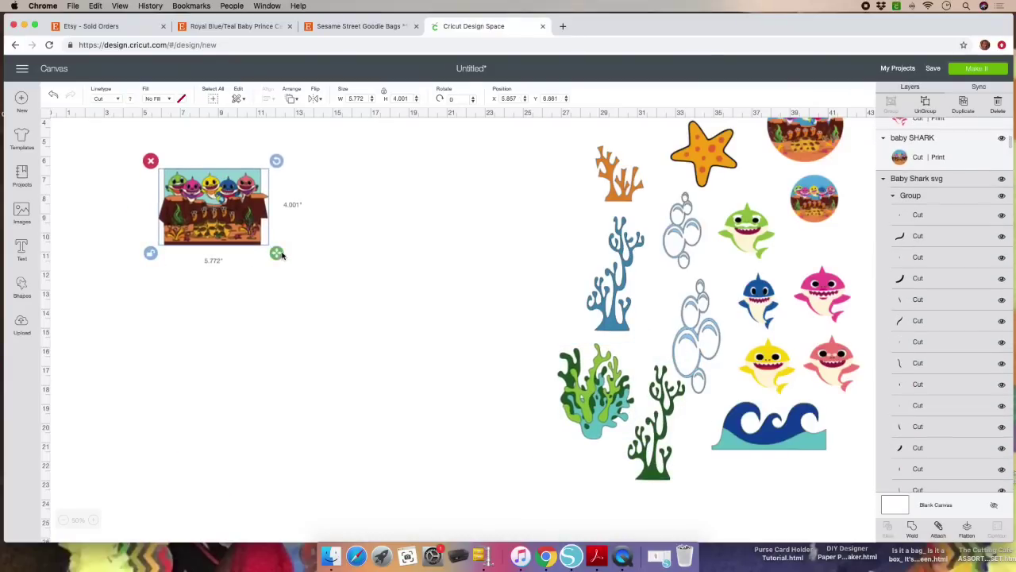
drag(276, 252, 509, 392)
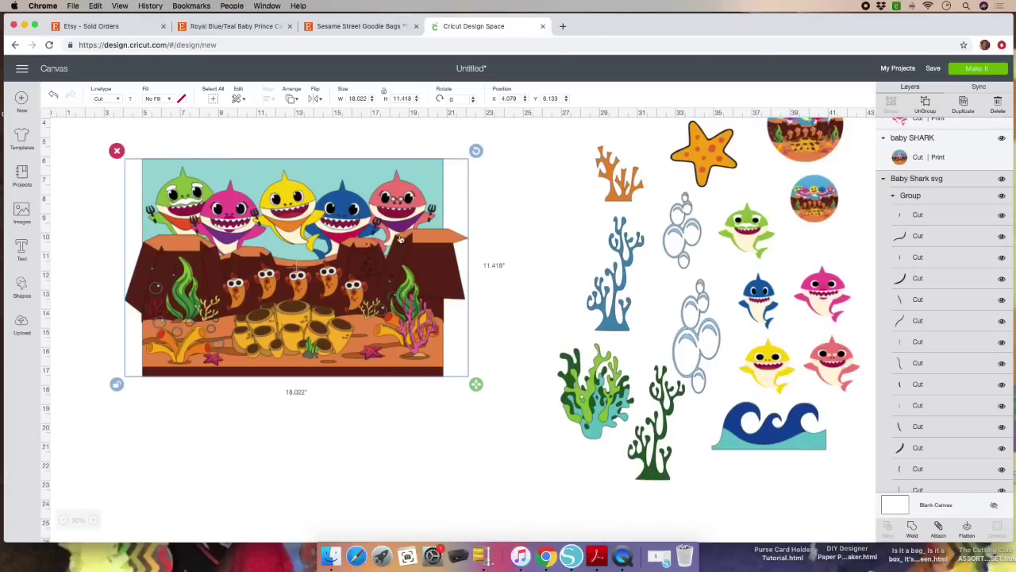
key(Delete)
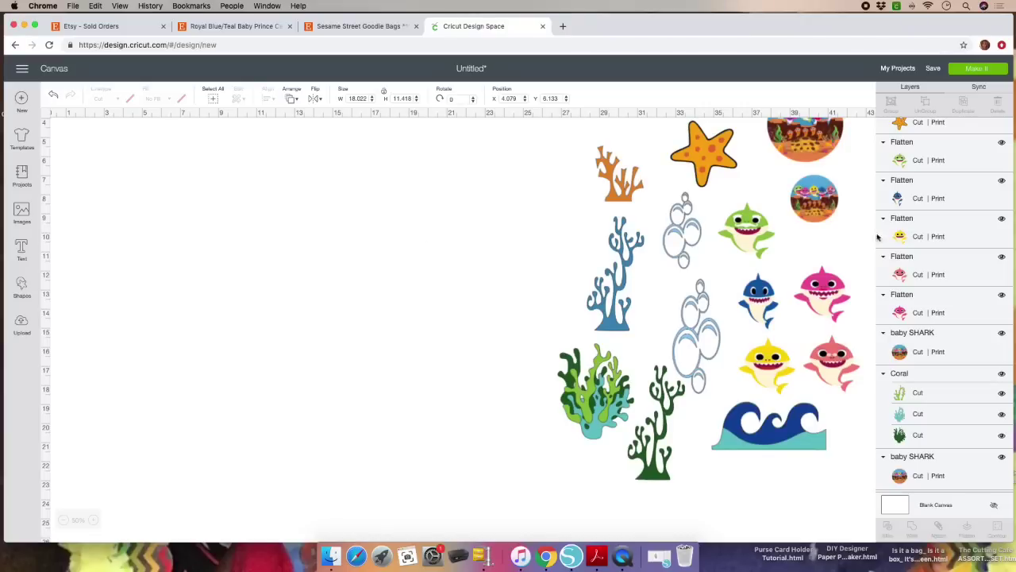
key(super+z)
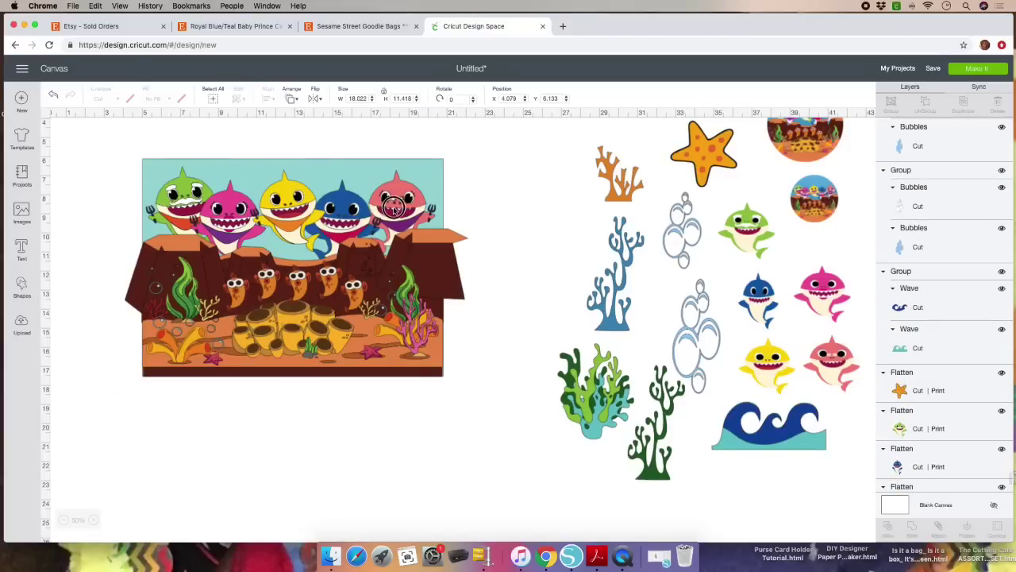
Pull the five sharks, the brown rock formation and the teal background away from the reef scene.
drag(394, 208, 510, 208)
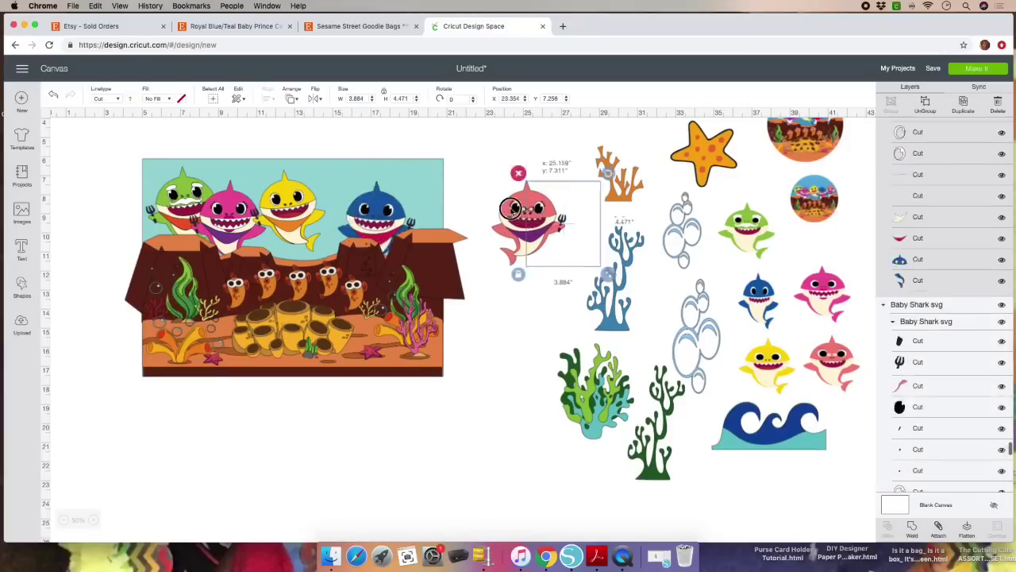
drag(375, 208, 519, 213)
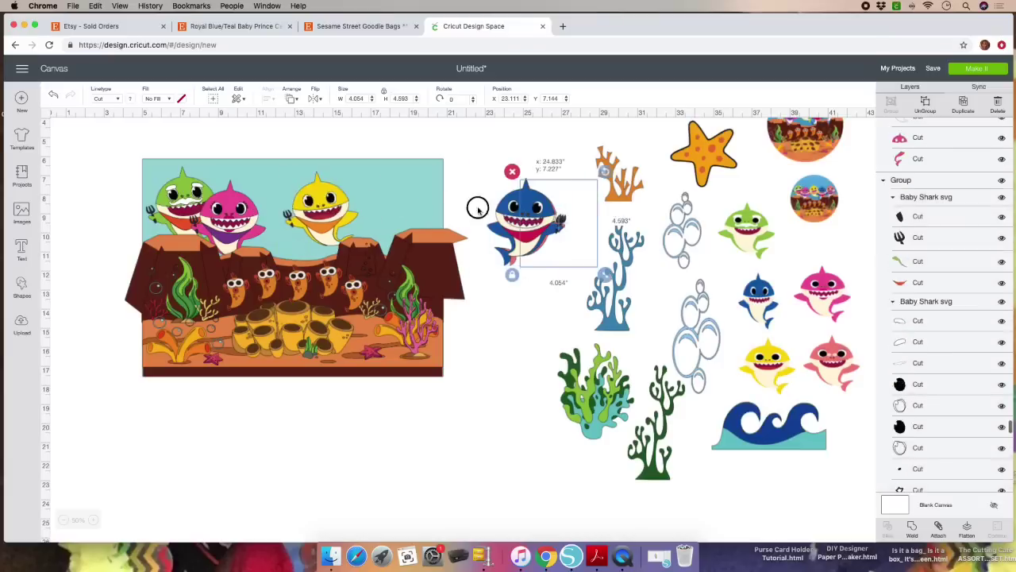
drag(322, 208, 514, 209)
drag(237, 208, 485, 208)
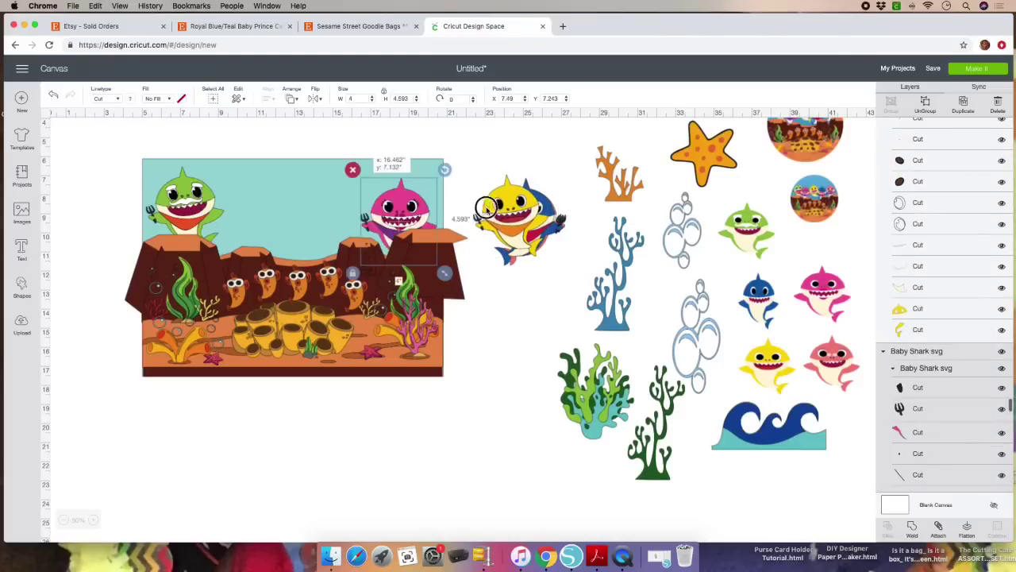
drag(191, 204, 482, 205)
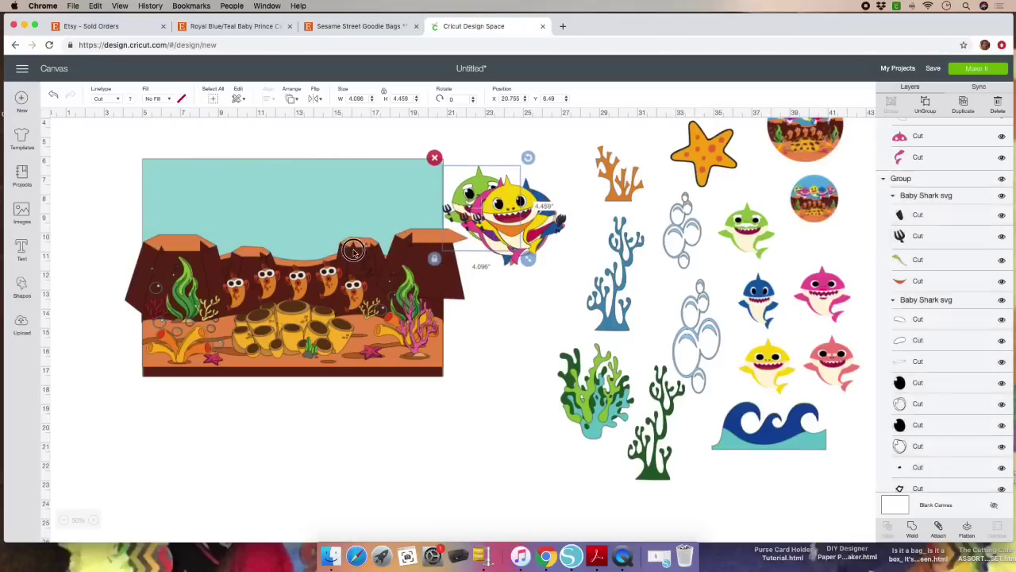
drag(353, 251, 443, 171)
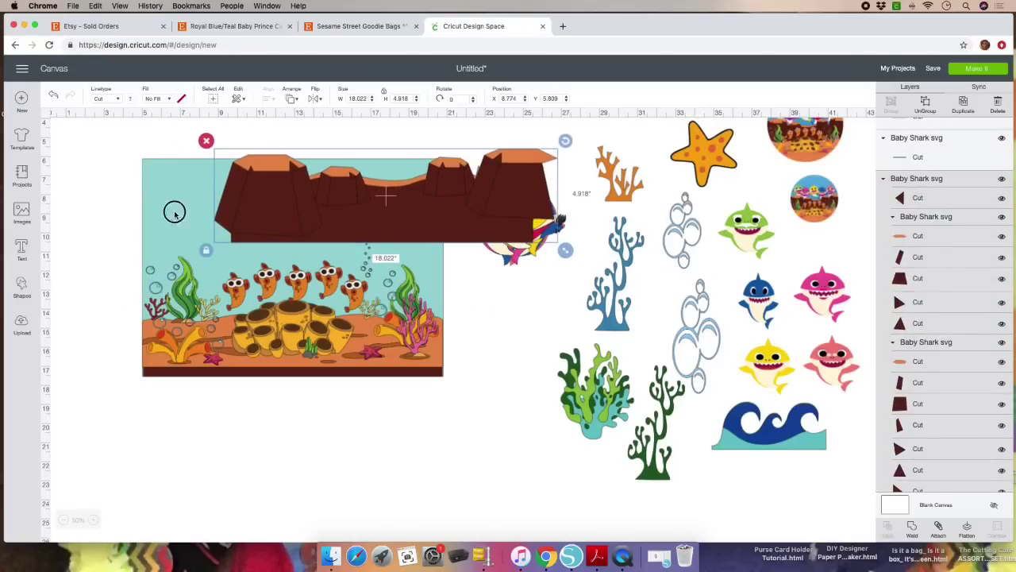
drag(174, 213, 297, 118)
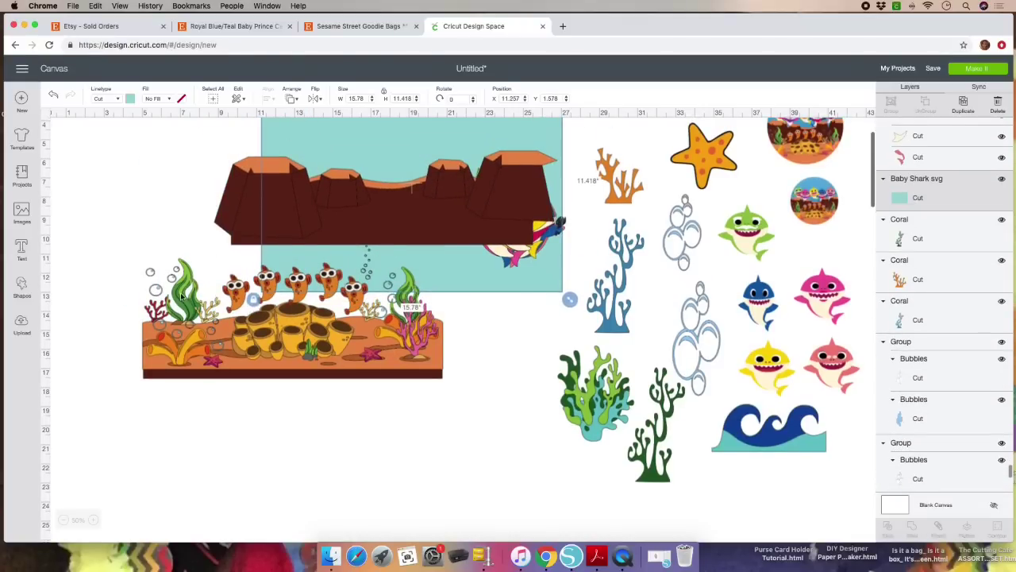
Gather the large seaweeds, pink and yellow corals, a starfish, an orange fish and a beige coral on the blank area below the sand.
drag(181, 295, 416, 447)
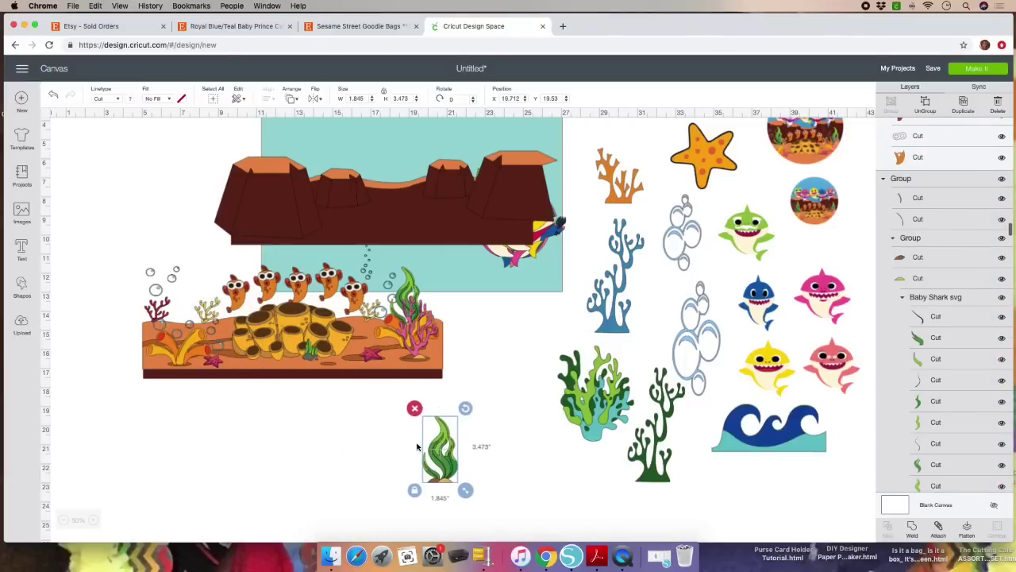
drag(413, 345, 456, 435)
drag(399, 296, 459, 433)
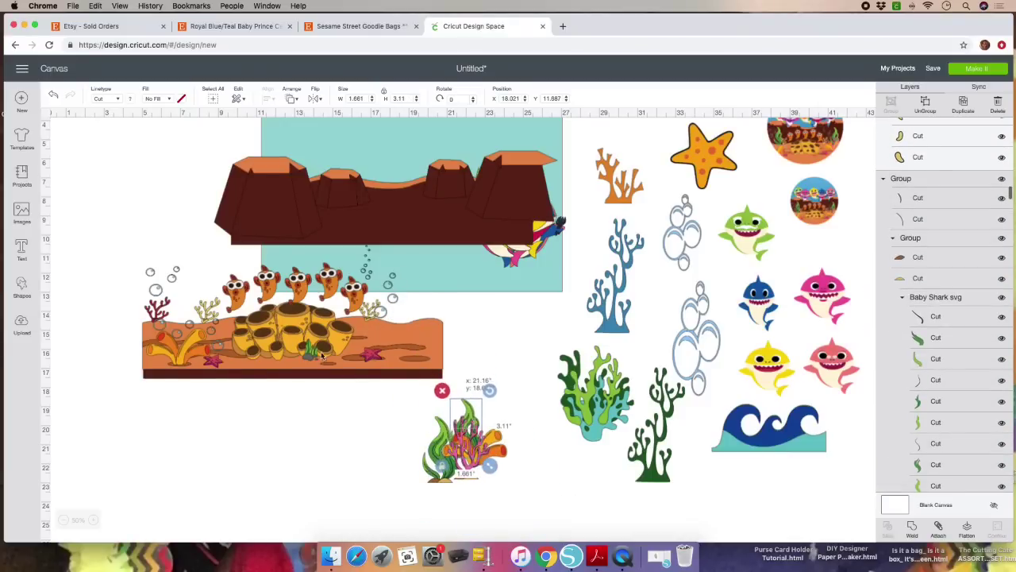
drag(302, 330, 468, 444)
drag(373, 355, 383, 434)
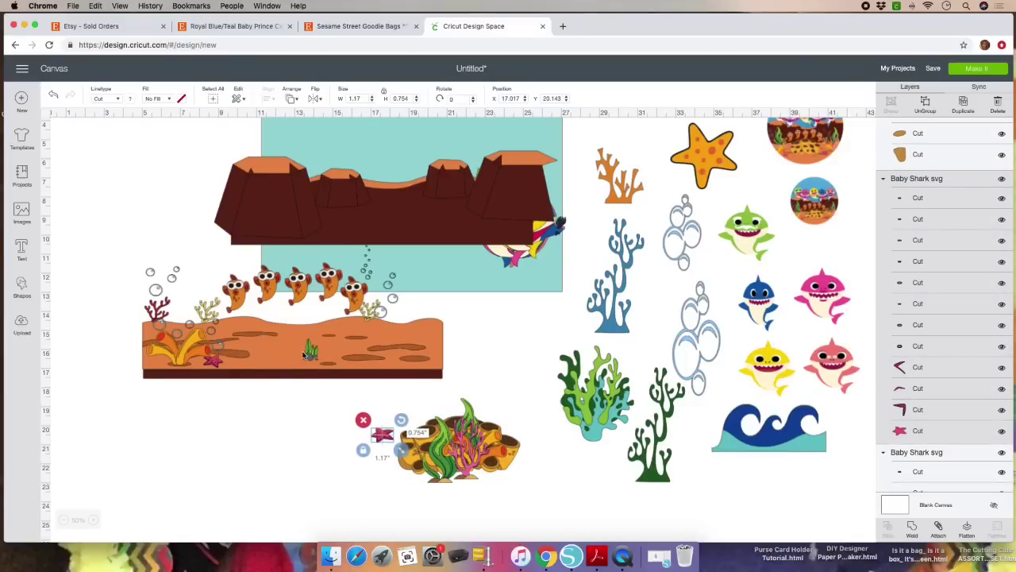
drag(341, 298, 413, 431)
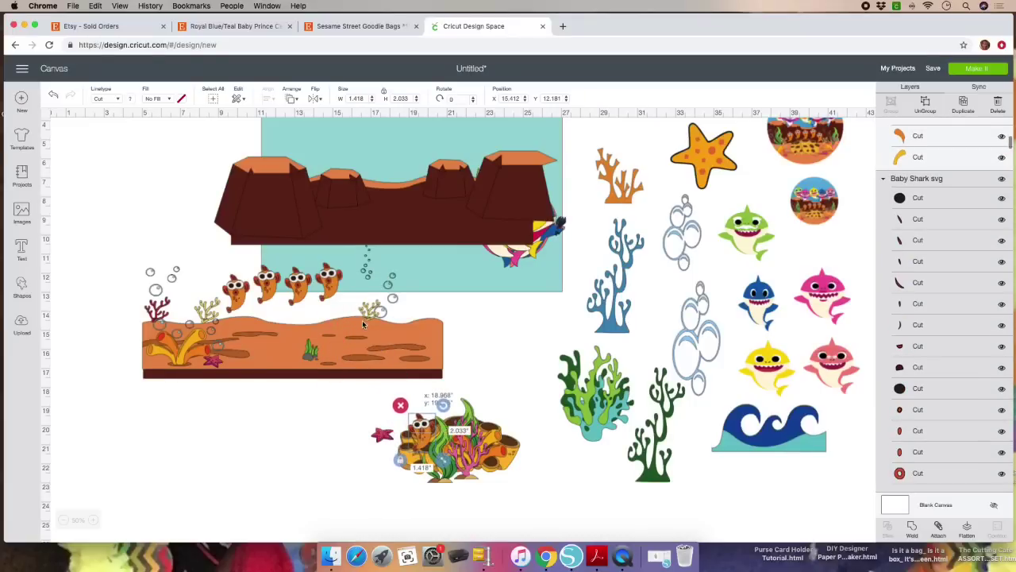
drag(369, 311, 405, 431)
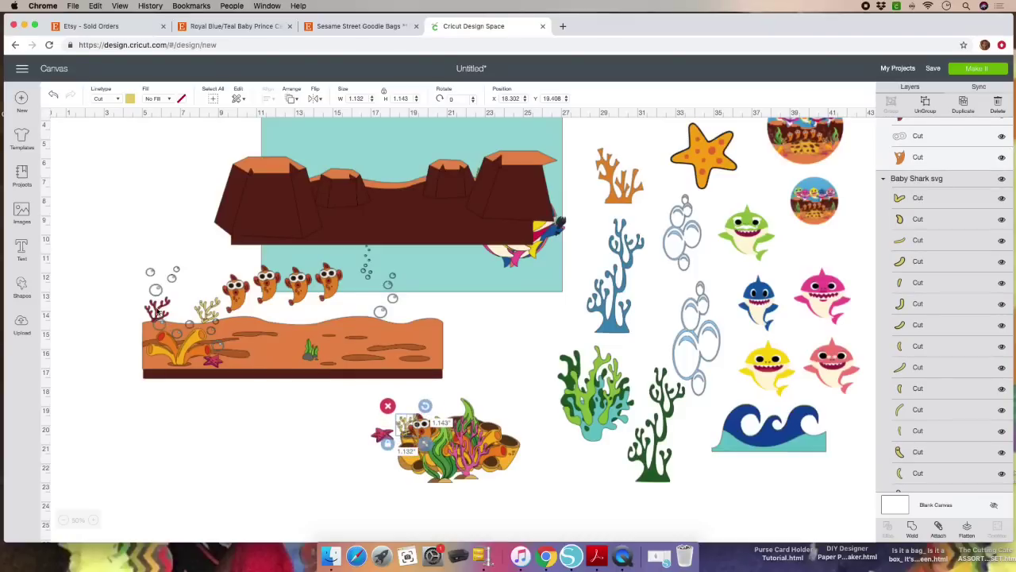
Move the pink branching coral out of the overlapping pile onto blank canvas beside the starfish.
drag(428, 464, 309, 453)
click(376, 431)
drag(376, 431, 400, 425)
click(419, 401)
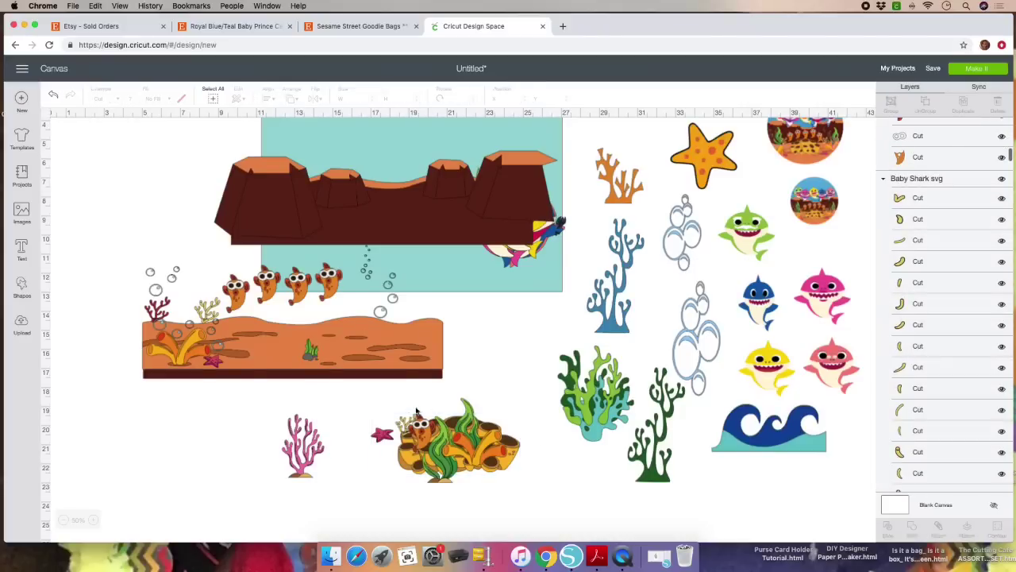
Delete the extra seaweed from the pile and place the small dark red and beige corals between the pink coral and the starfish.
drag(458, 447, 253, 427)
key(Delete)
drag(156, 316, 340, 426)
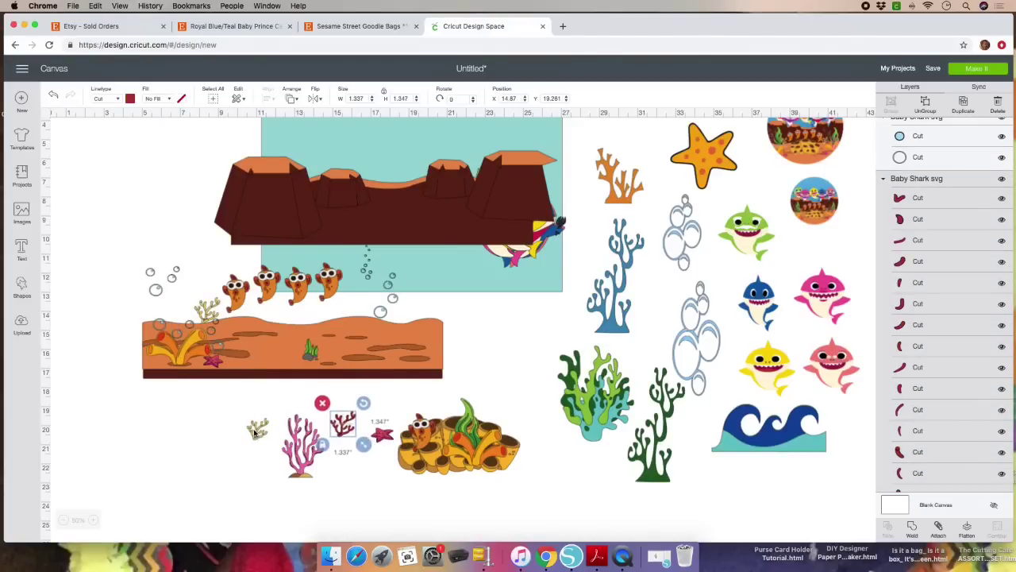
drag(257, 429, 355, 459)
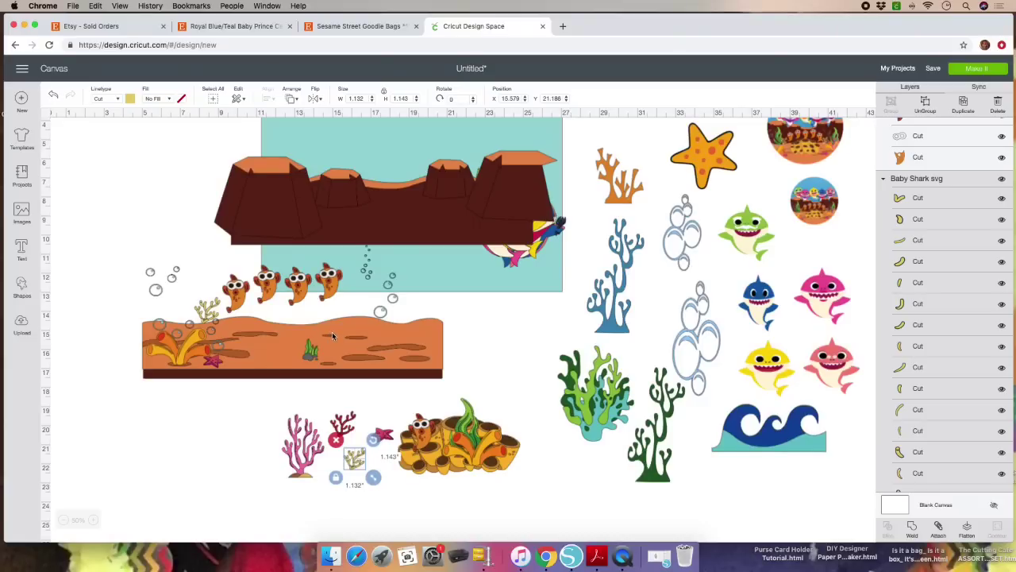
Delete the teal background and rock formation along with the five overlapping fork-holding sharks.
drag(123, 165, 278, 274)
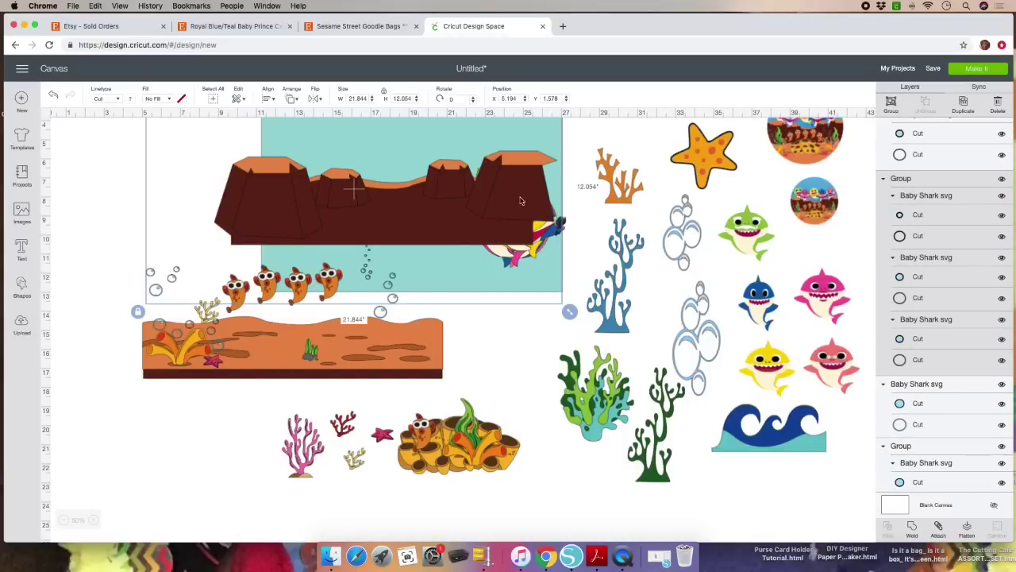
scroll(449, 194, up, 3)
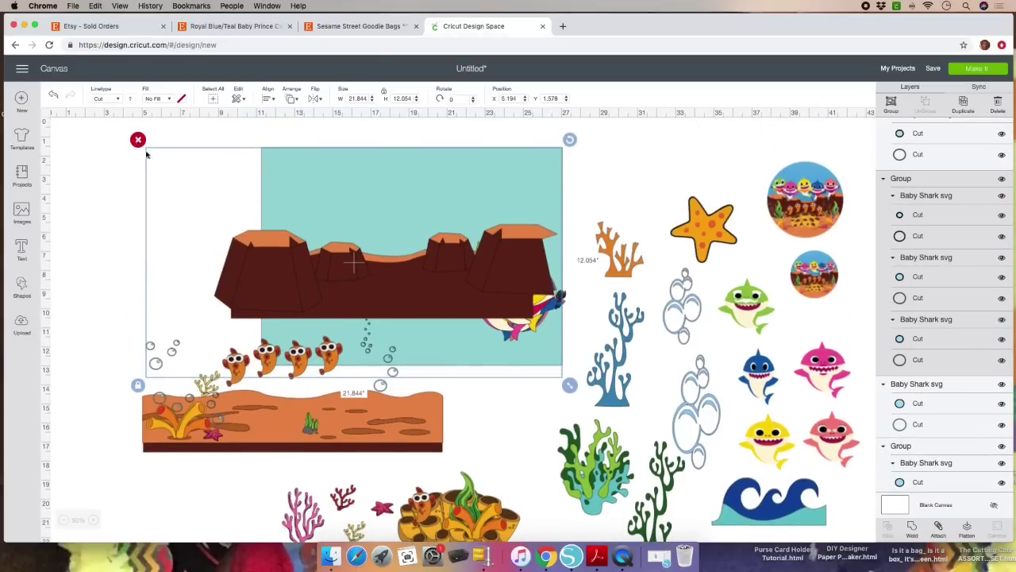
key(Delete)
drag(378, 233, 512, 335)
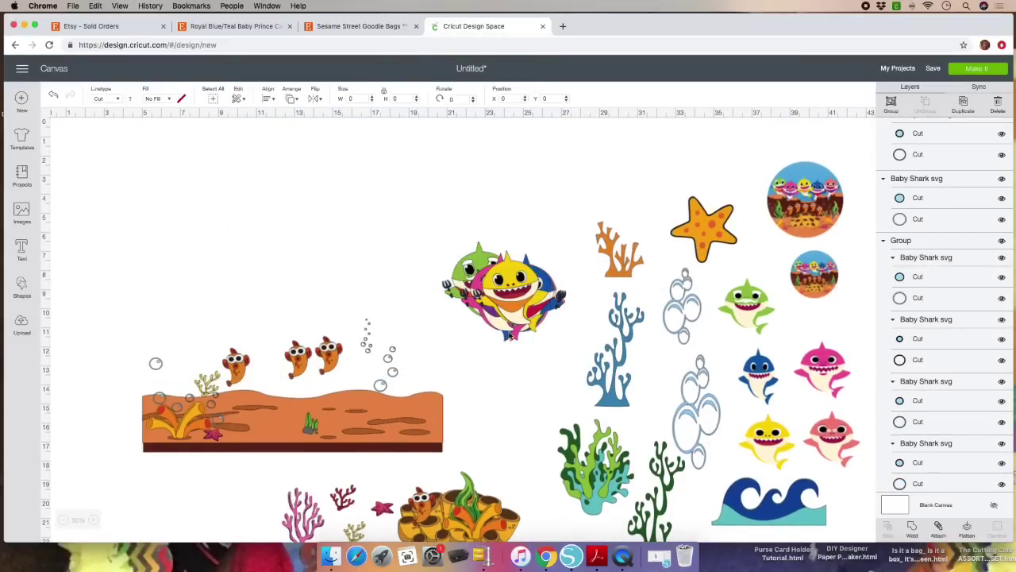
click(435, 234)
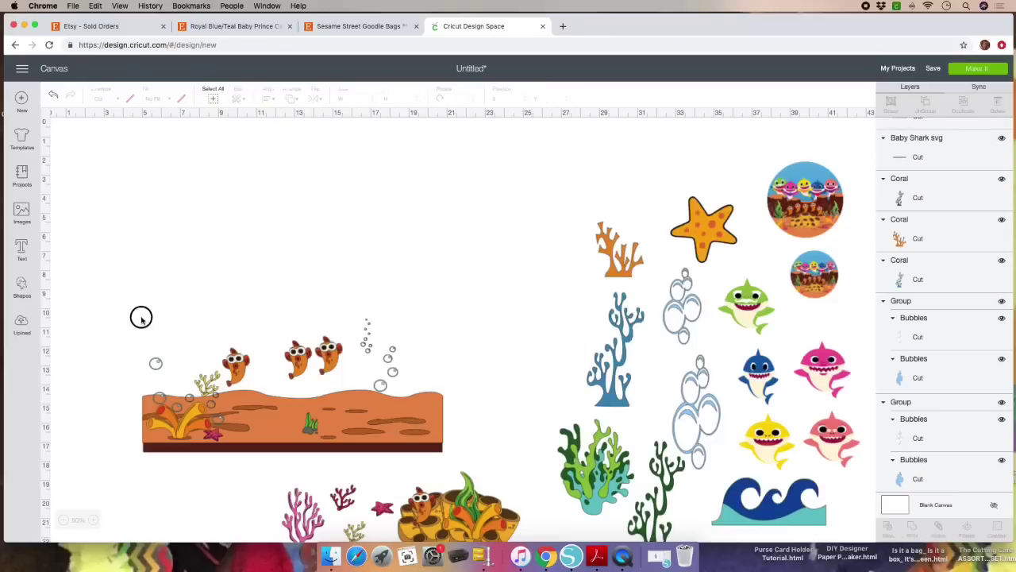
Delete the sand floor with its remaining fish, bubbles, small plants and ground markings.
drag(141, 318, 389, 413)
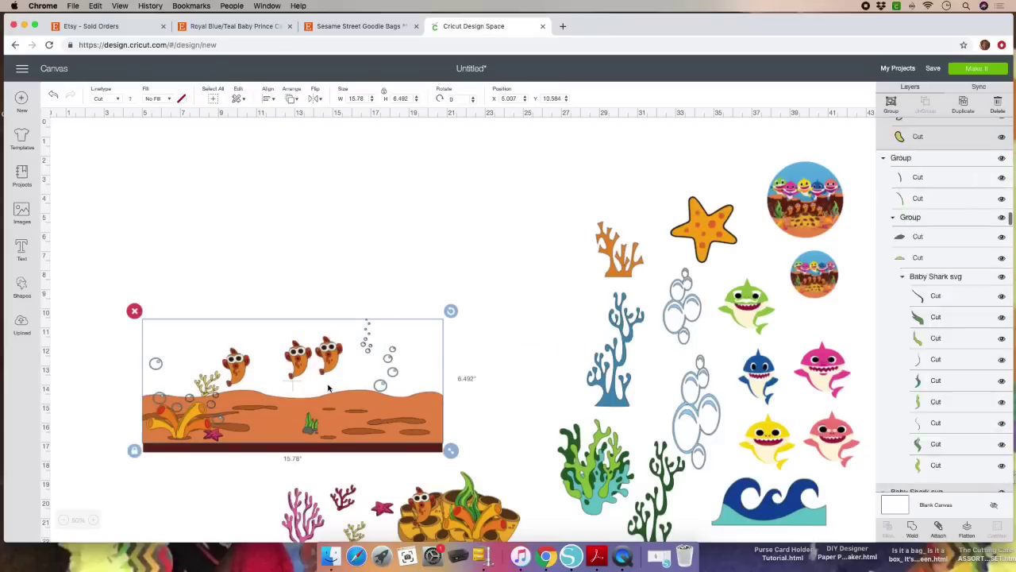
click(134, 310)
drag(101, 375, 471, 460)
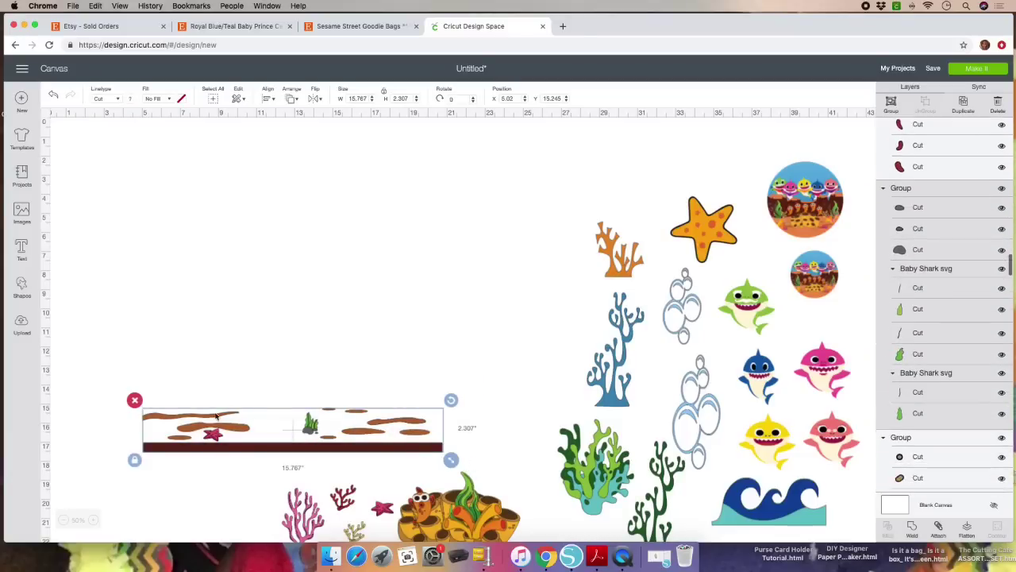
click(134, 400)
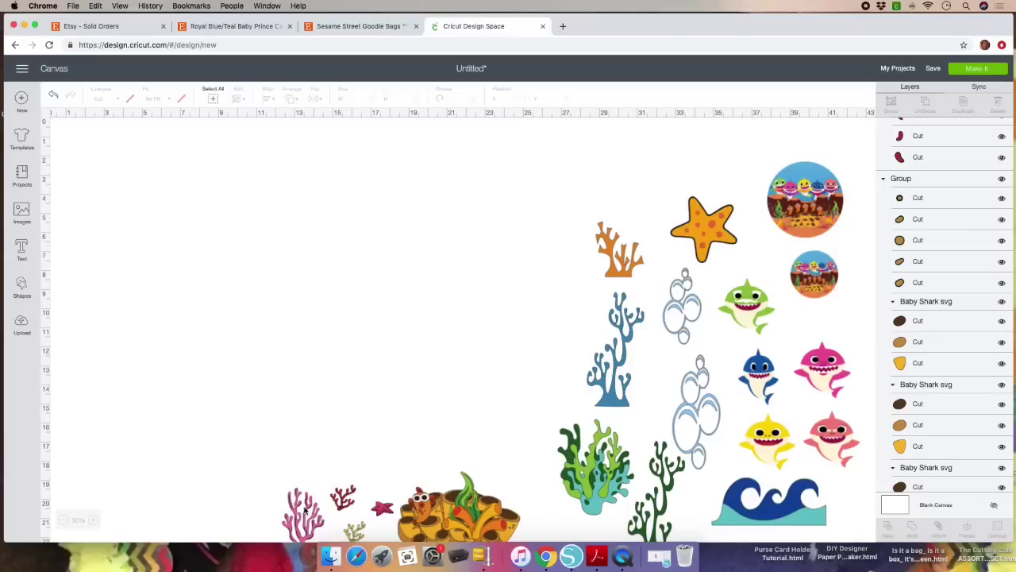
Resize the pink coral to 3 in wide by 6 in high with proportions unlocked, and place it beside the orange coral.
drag(304, 512, 200, 248)
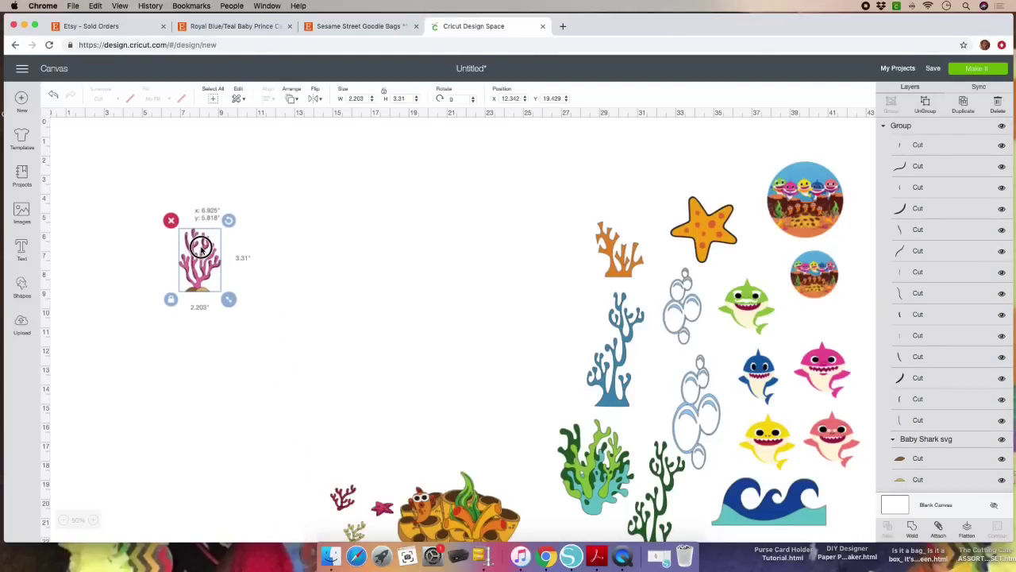
drag(201, 248, 201, 247)
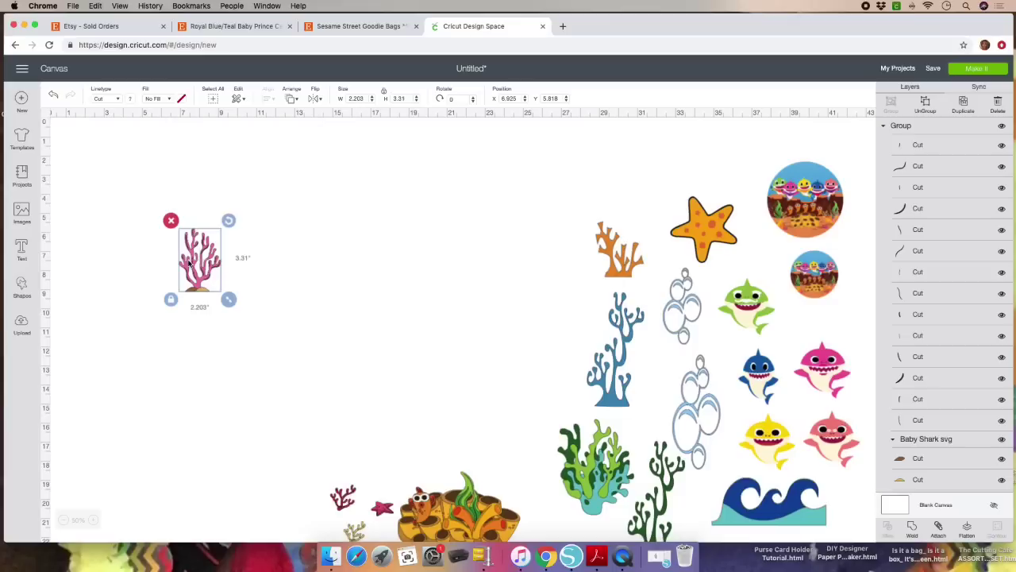
click(384, 92)
drag(367, 99, 324, 97)
text(3)
key(Tab)
key(Return)
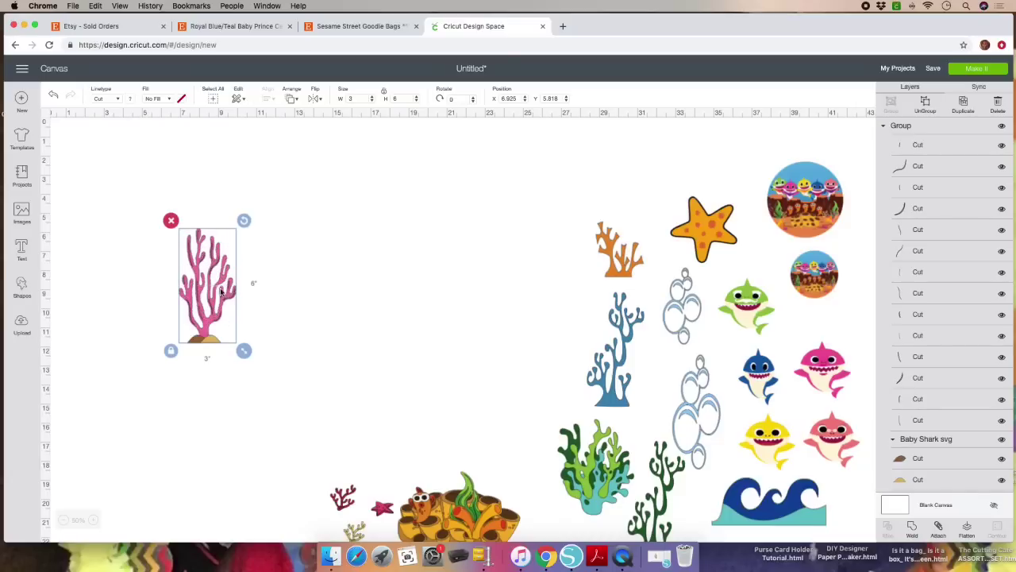
drag(239, 285, 585, 236)
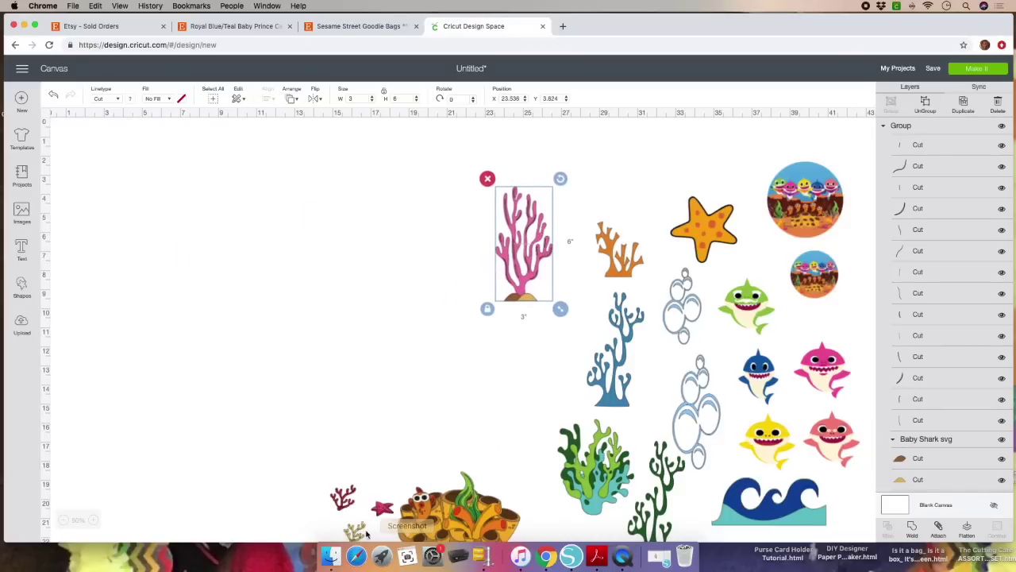
Resize the small beige coral to 3 in wide by 6 in high, proportions unlocked, and place it beside the pink coral.
drag(355, 523, 389, 195)
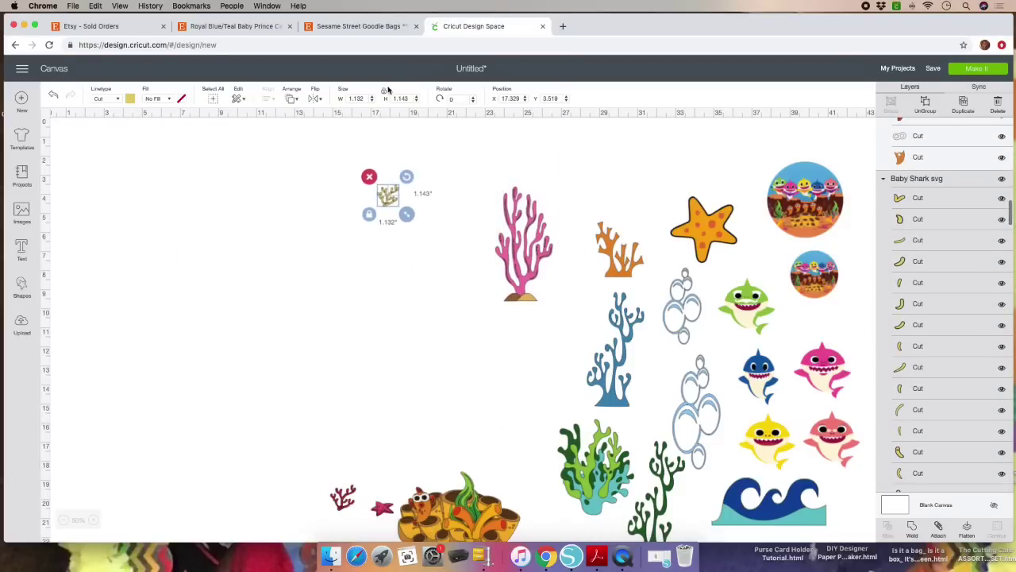
click(369, 99)
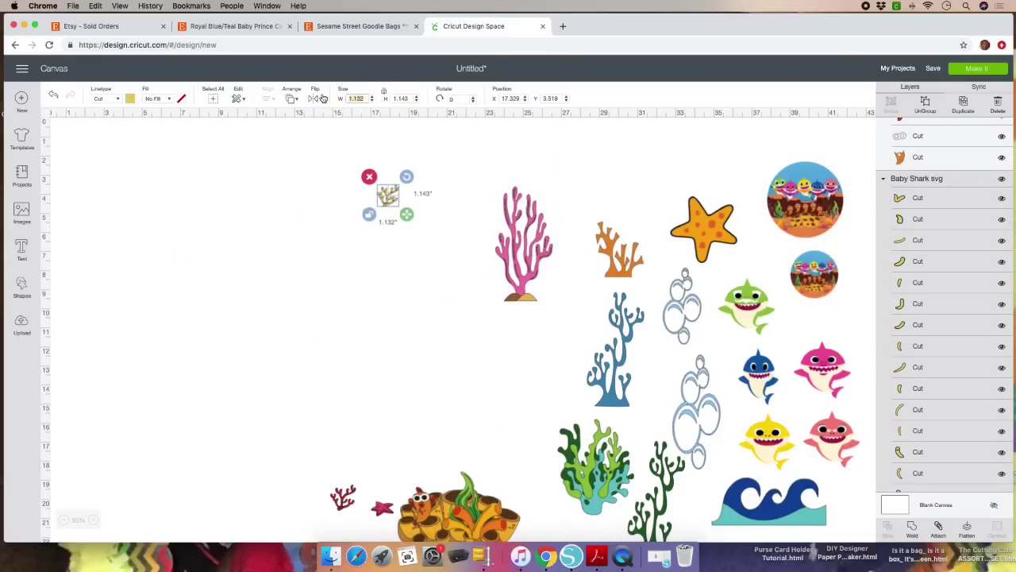
text(3)
key(Tab)
text(6)
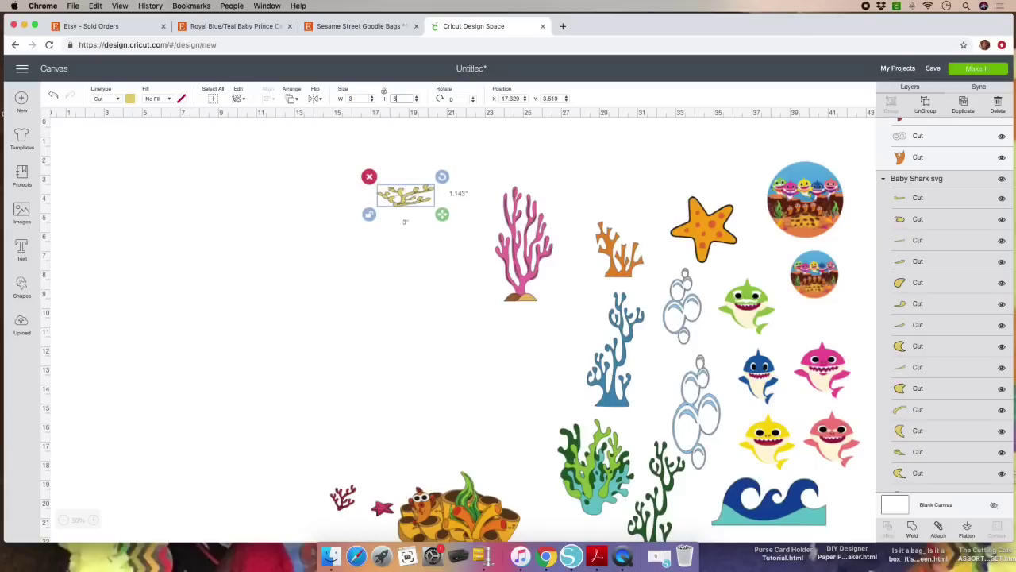
key(Return)
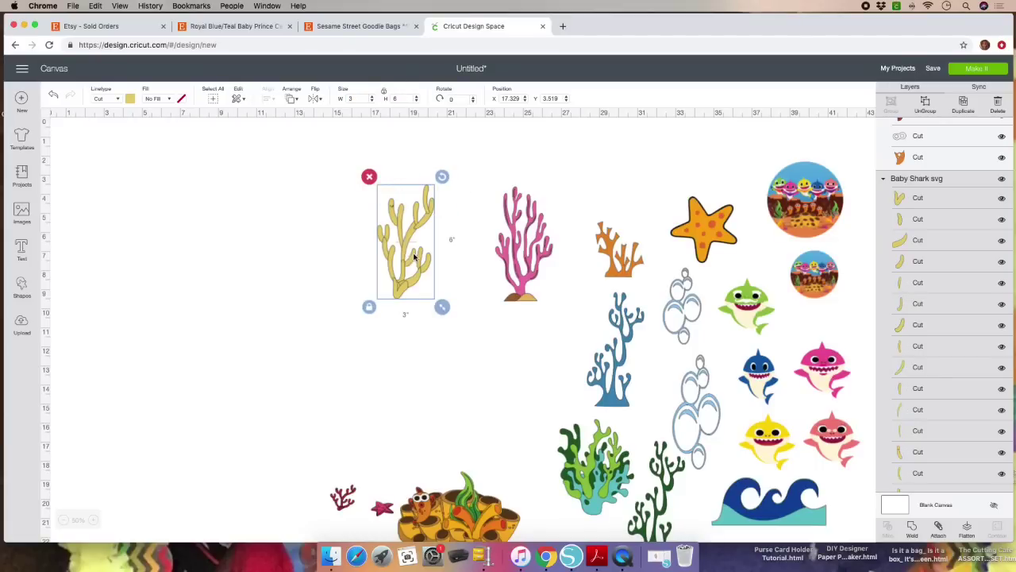
drag(407, 254, 463, 257)
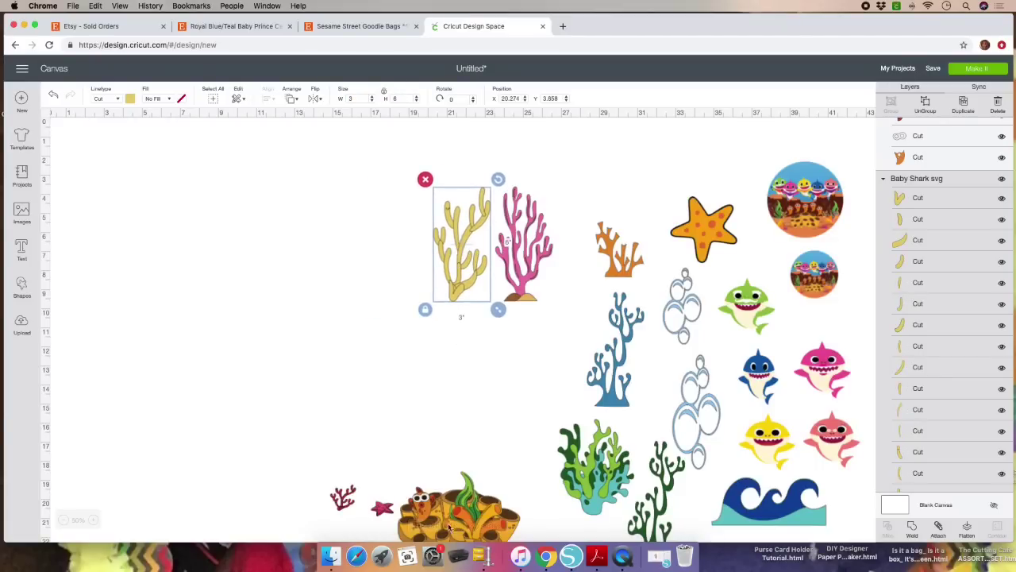
Resize the small dark red coral to 3 in wide by 6 in high, proportions unlocked, and place it below the beige and pink corals.
drag(344, 500, 361, 250)
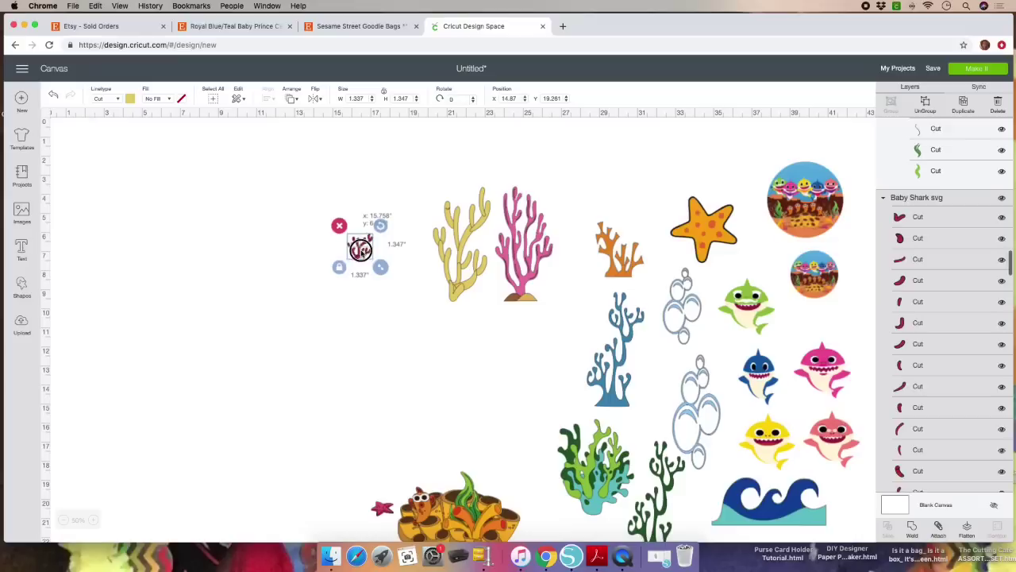
click(383, 92)
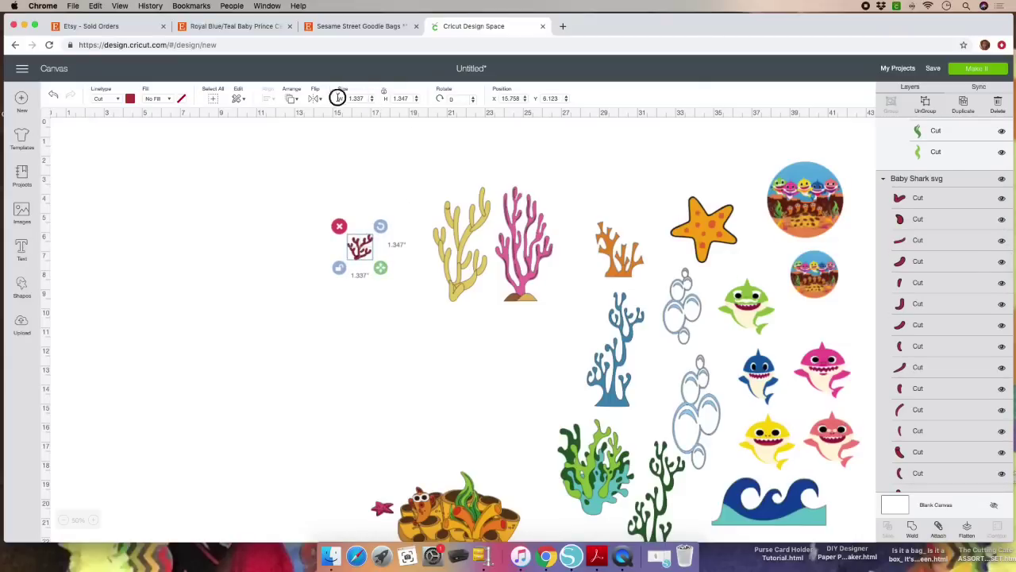
click(336, 98)
text(3)
key(Tab)
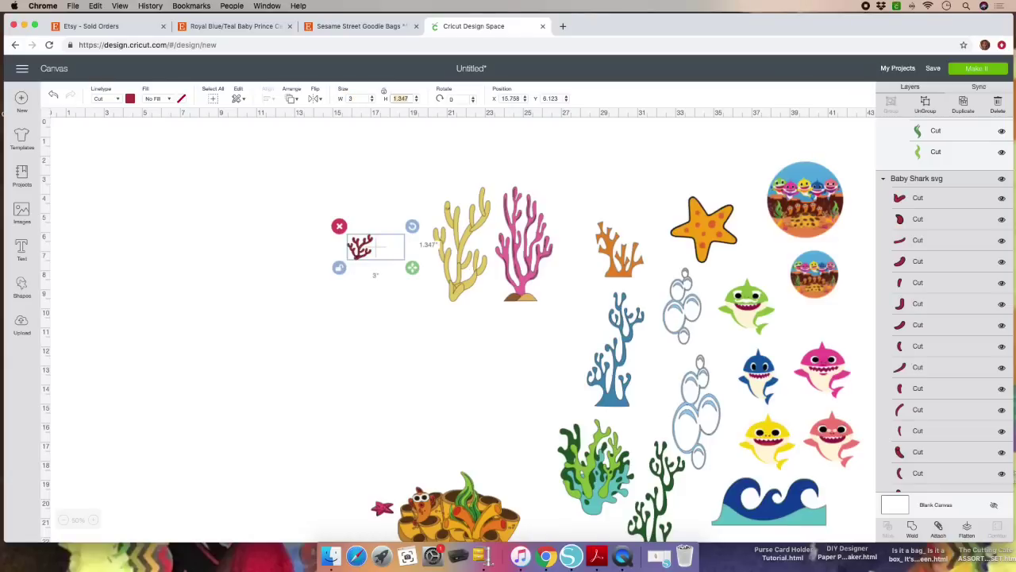
text(6)
key(Tab)
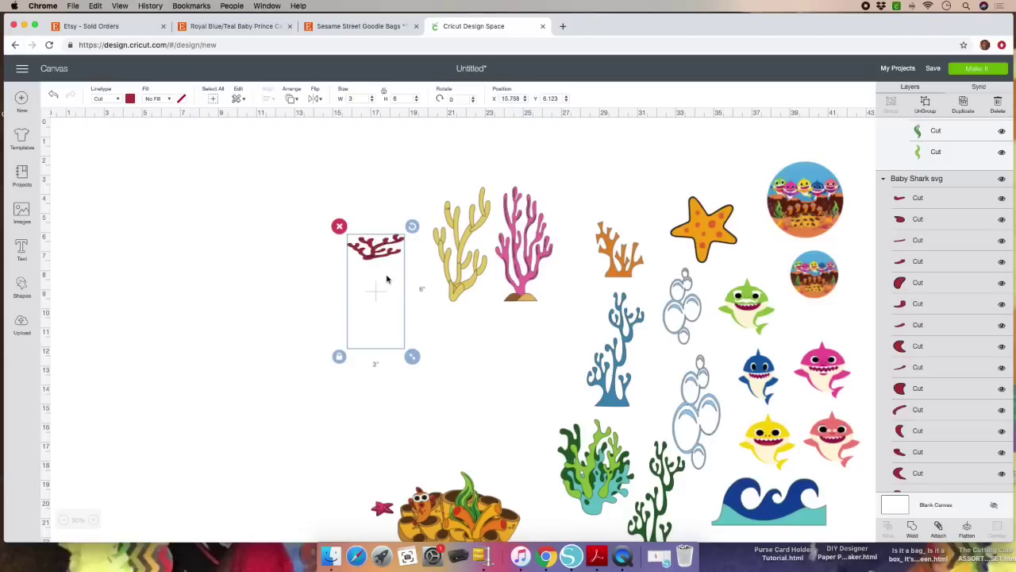
drag(387, 278, 499, 319)
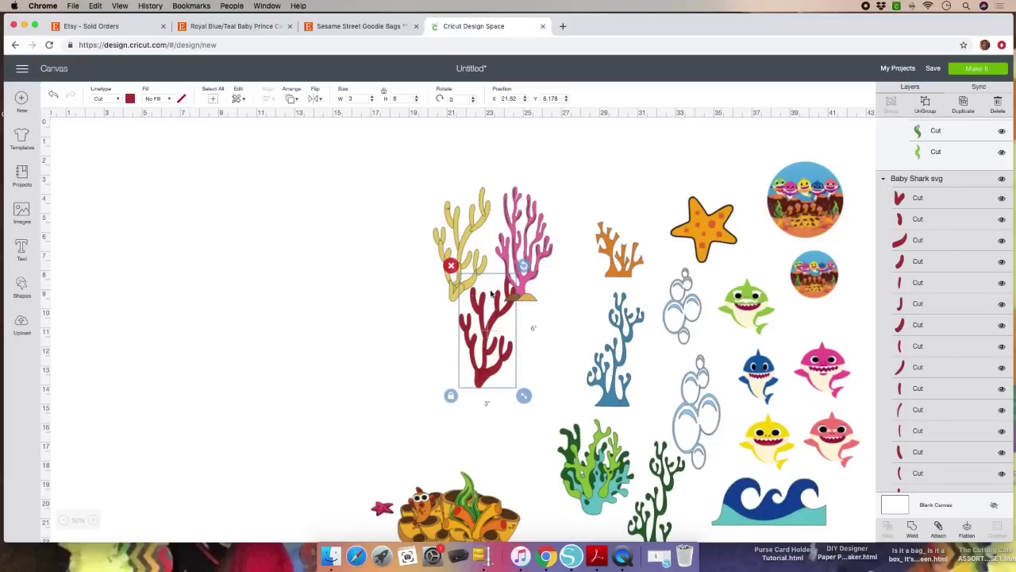
Select the beige and dark red corals together and shift them slightly away from the pink coral.
drag(481, 349, 316, 278)
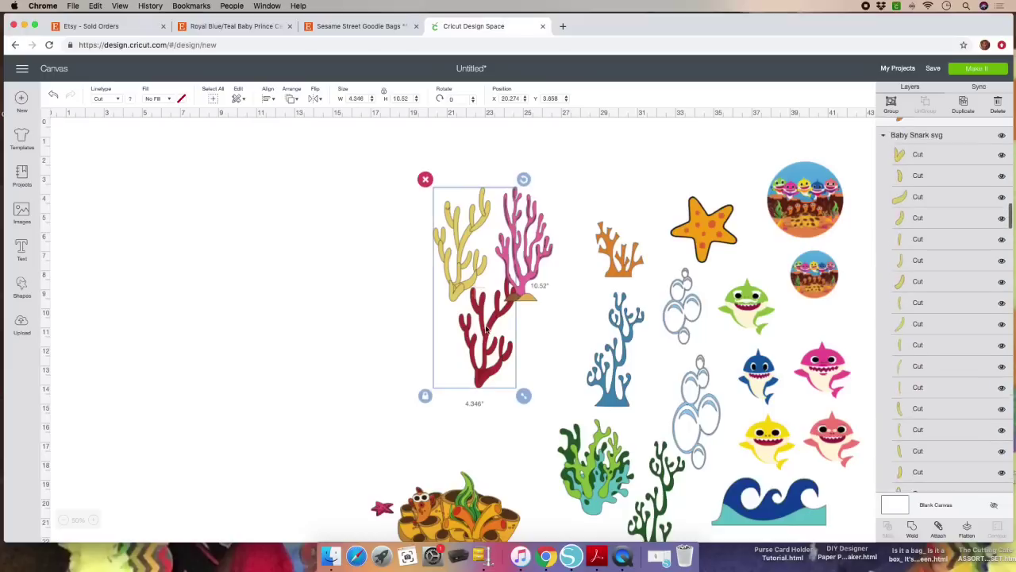
drag(486, 329, 467, 328)
click(545, 325)
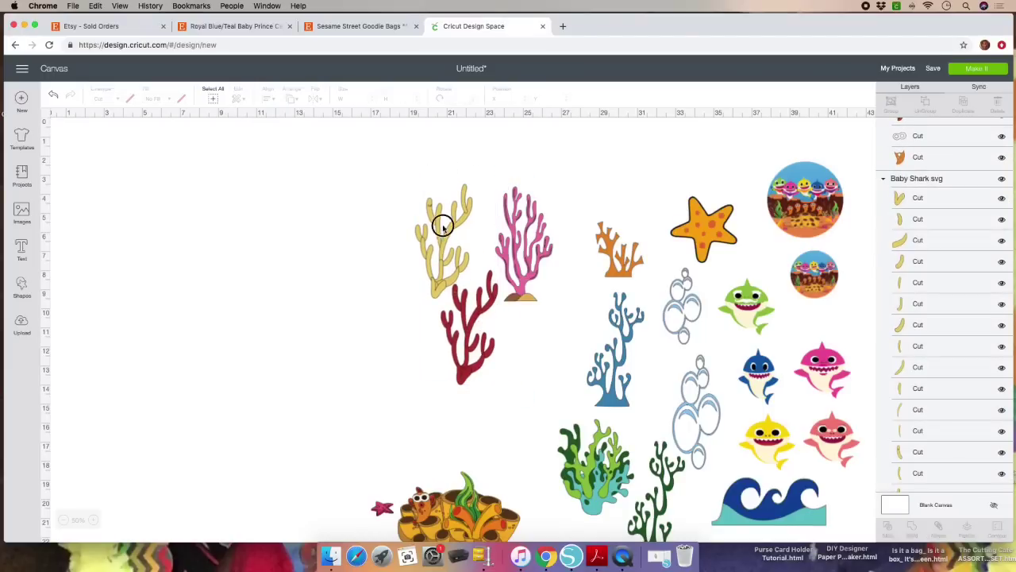
Move the beige coral clear of the others, flatten it into a single printable image, and place it above the orange coral.
drag(443, 226, 364, 192)
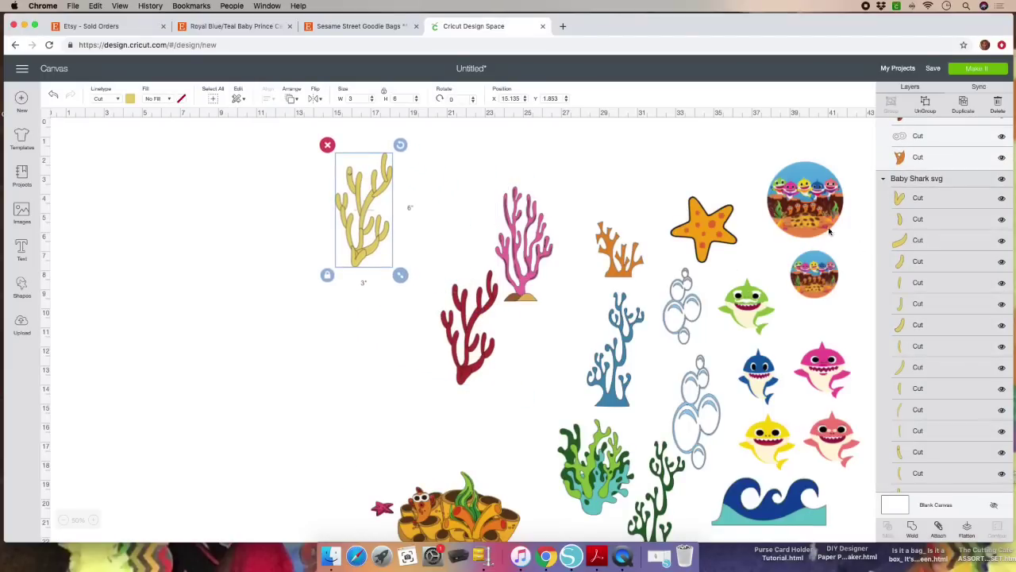
click(966, 528)
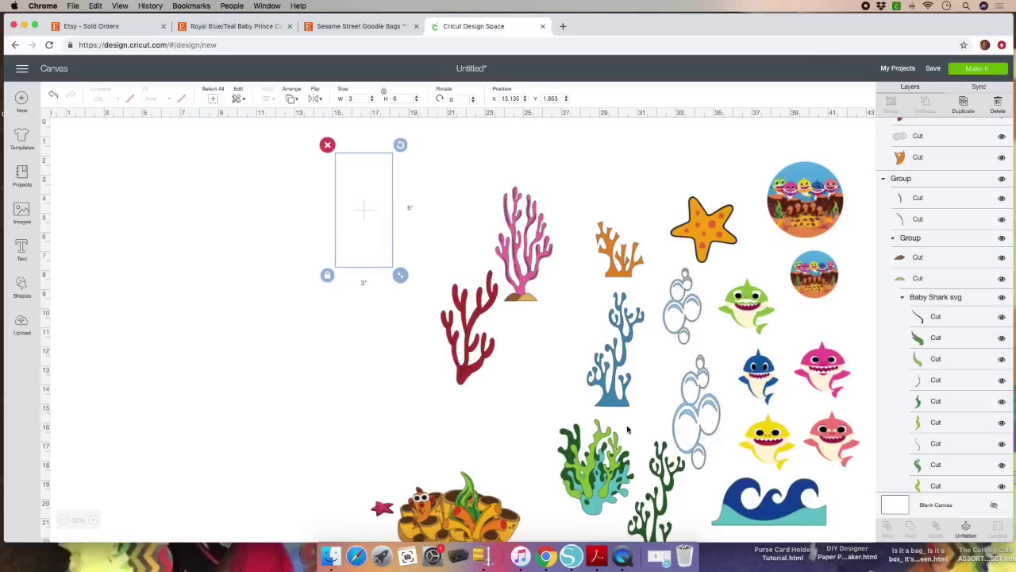
drag(362, 193, 586, 162)
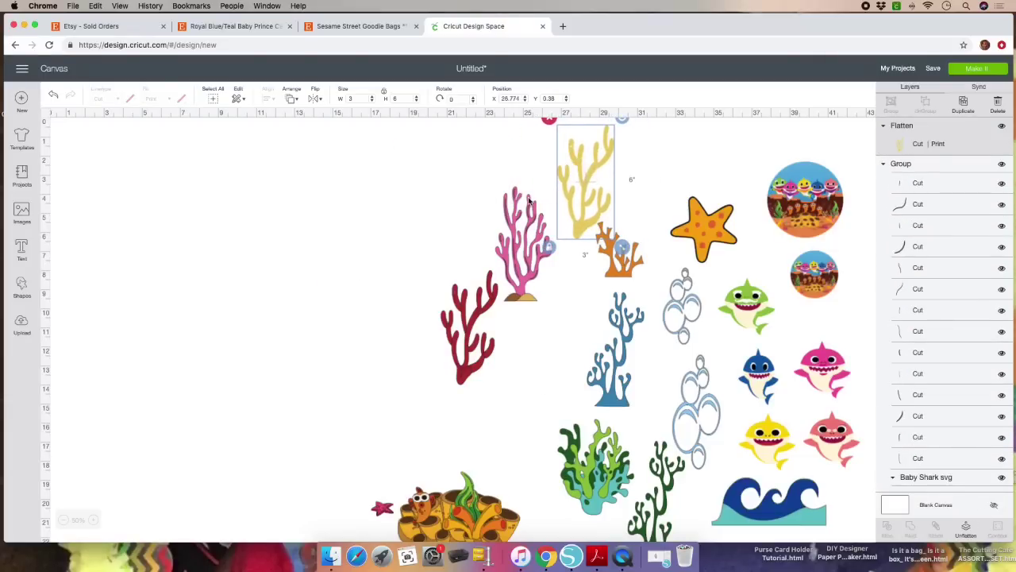
Move the pink coral into the empty canvas area, clear of the other pieces.
click(513, 224)
drag(514, 223, 365, 197)
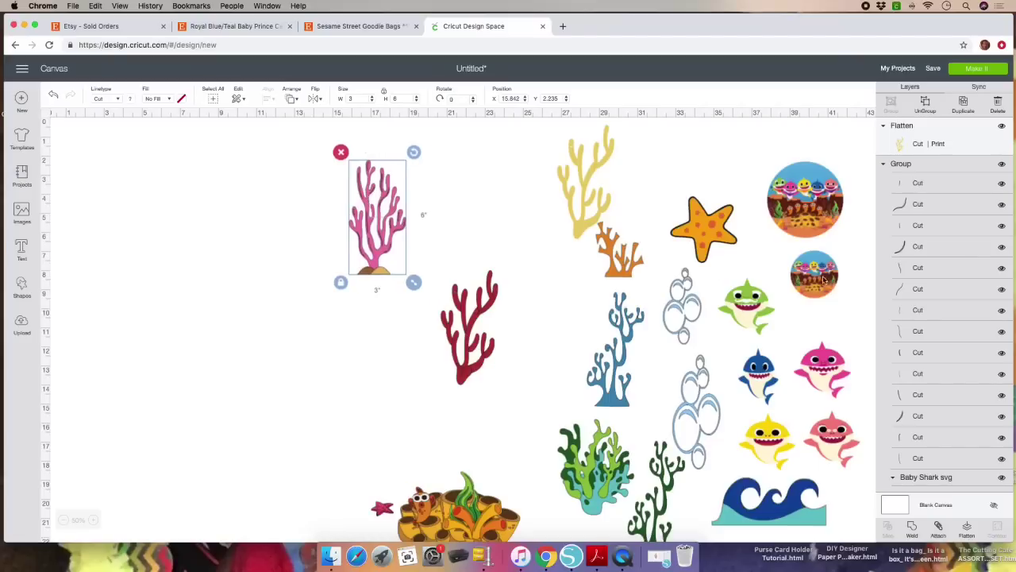
Flatten the pink coral into a printable image and move it beside the yellow coral.
scroll(947, 318, down, 3)
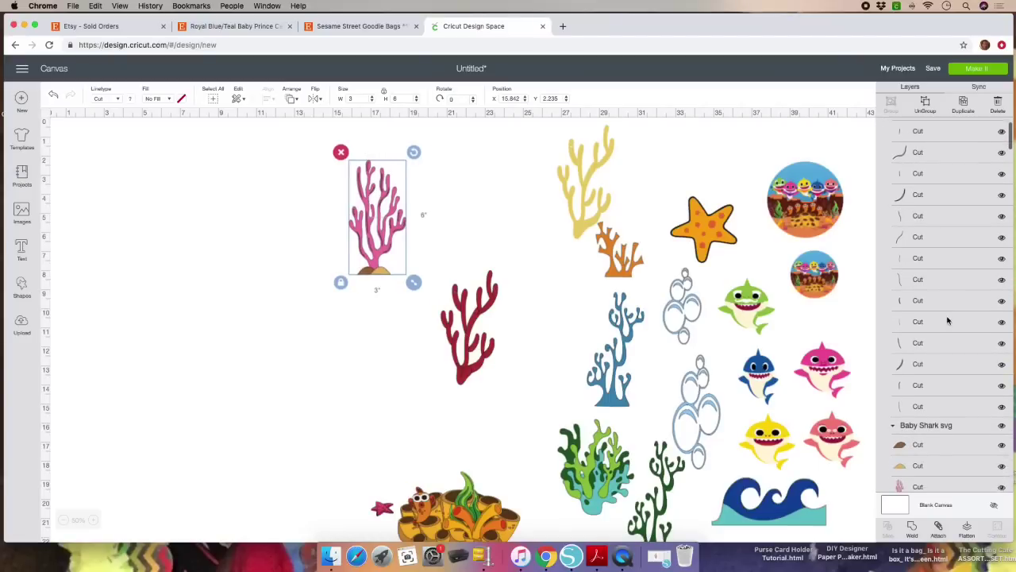
scroll(947, 320, up, 3)
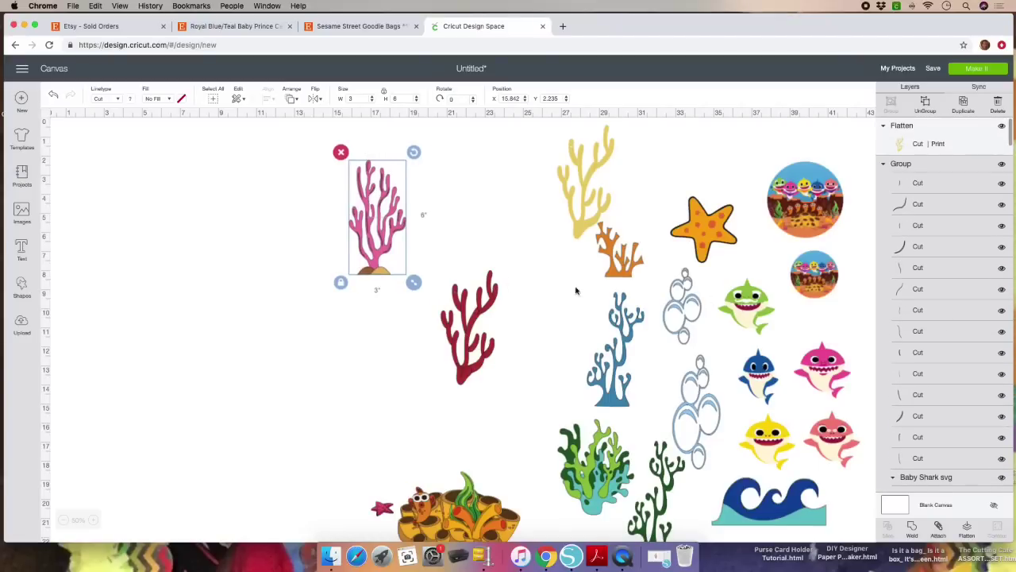
click(968, 534)
drag(365, 225, 499, 190)
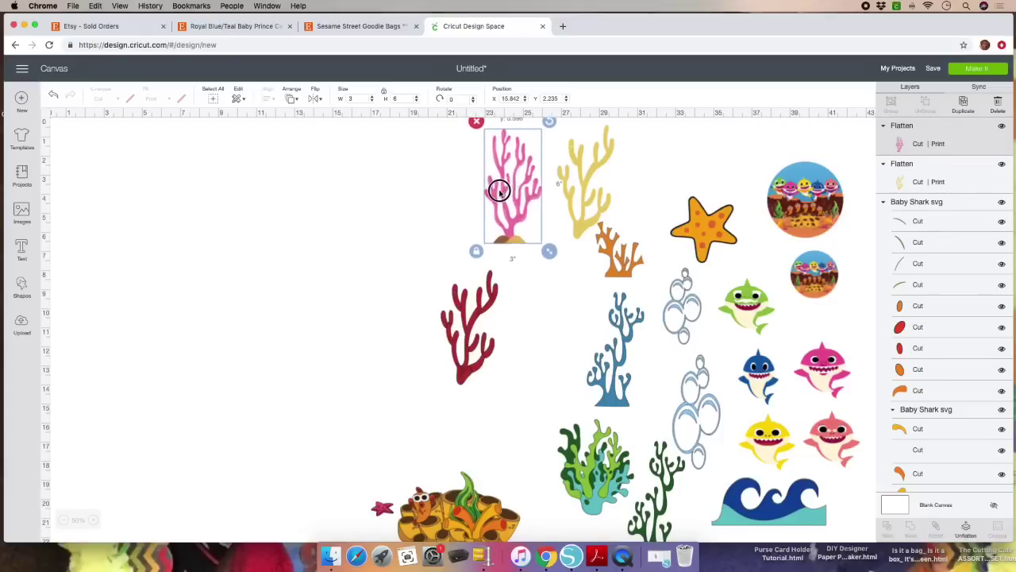
Flatten the dark red coral and move it just below and between the pink and yellow corals.
click(468, 318)
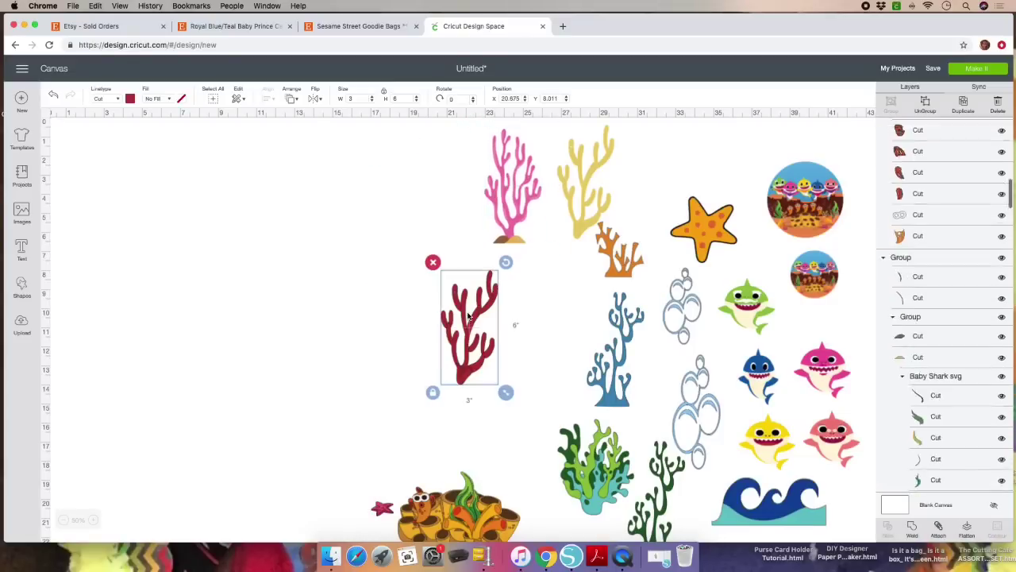
click(968, 528)
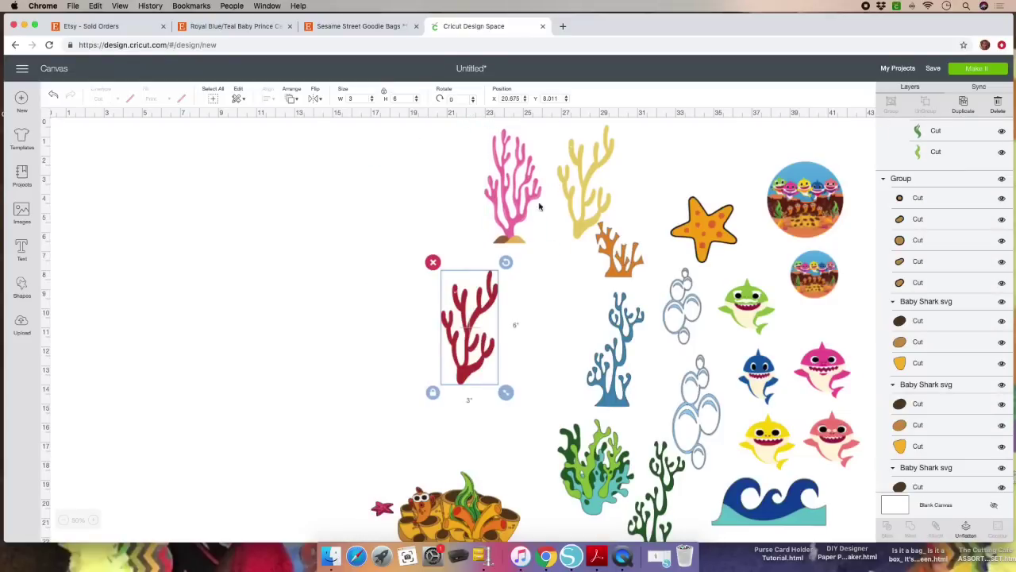
click(506, 190)
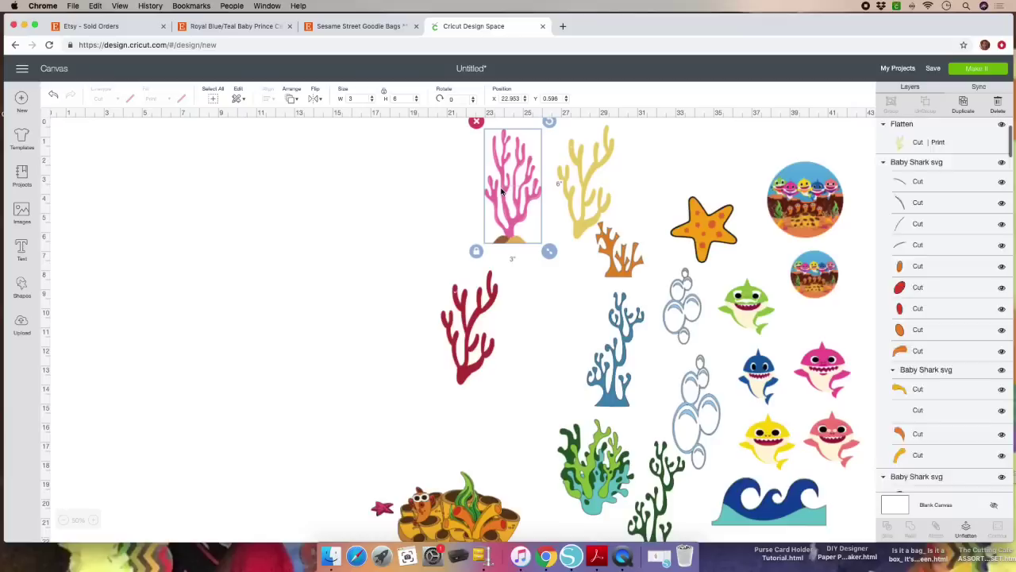
click(589, 190)
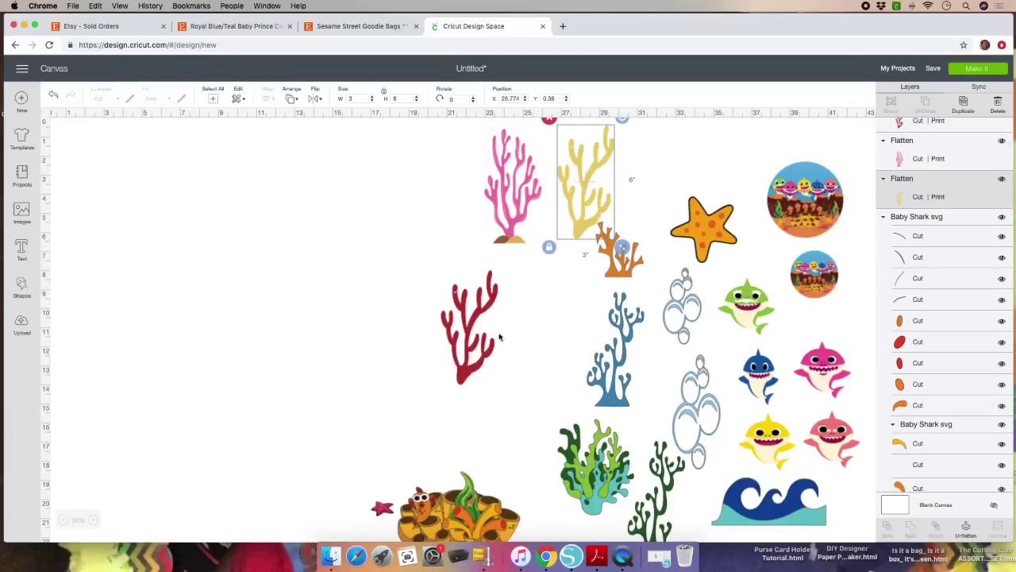
click(464, 340)
drag(466, 341, 539, 304)
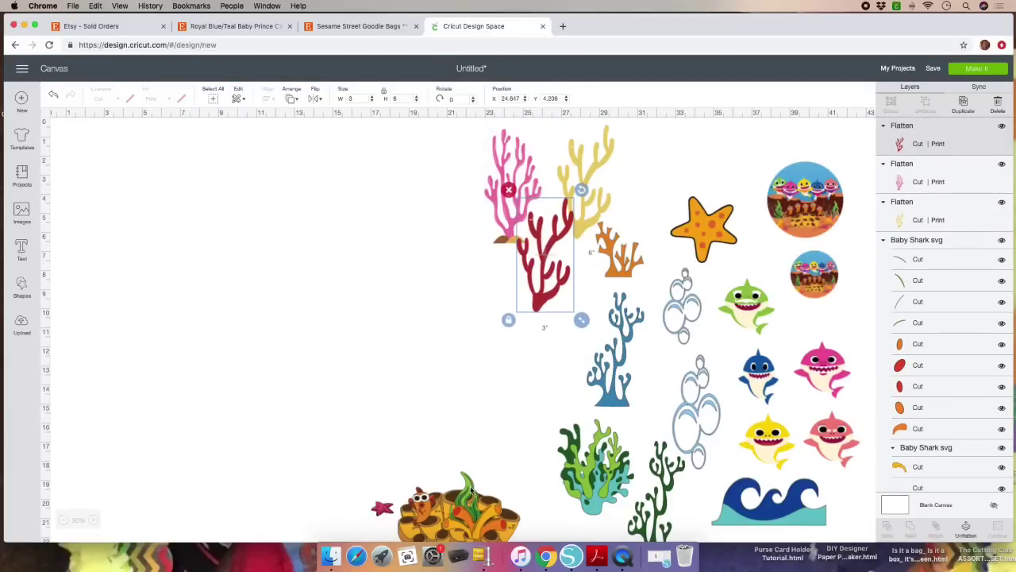
Pull the reef pieces apart, moving the seaweed, small pink starfish, orange tube coral, brown sponge cluster and fish onto empty canvas.
drag(463, 458, 359, 215)
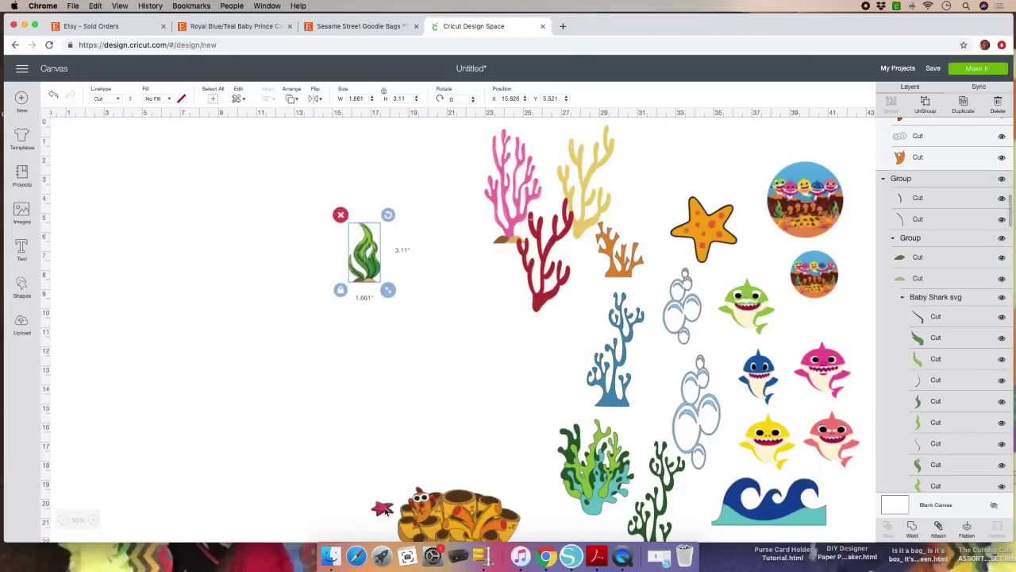
drag(385, 506, 293, 248)
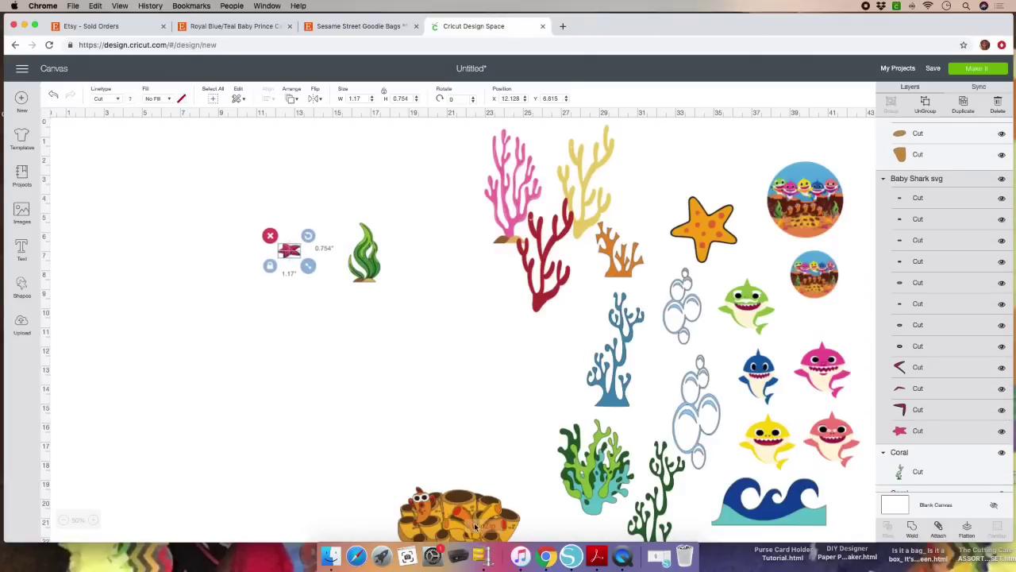
drag(476, 517, 477, 312)
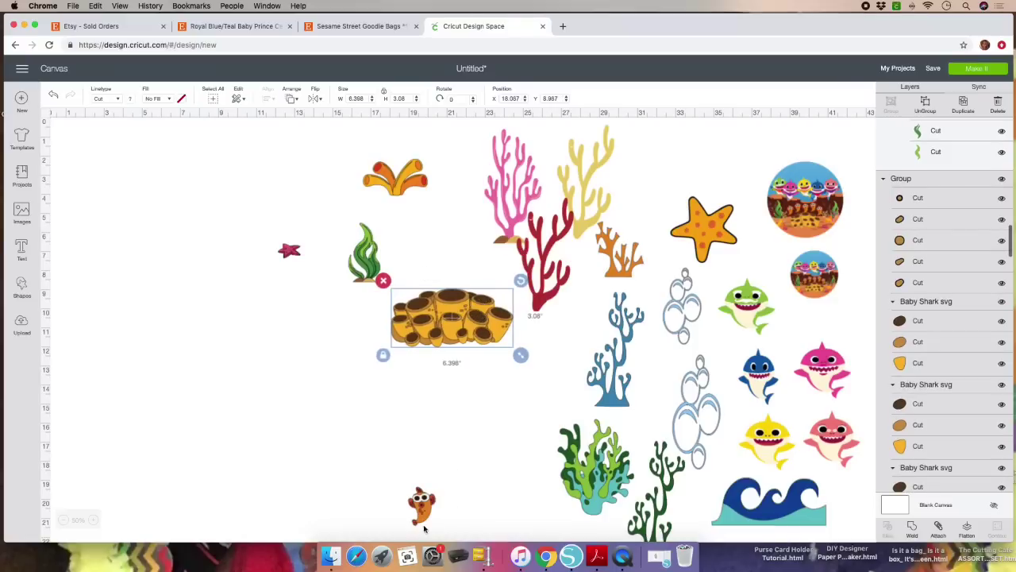
drag(421, 506, 340, 333)
Resize the small pink starfish to 3.5 by 3.5 inches, using the orange starfish as the size reference.
scroll(503, 489, down, 3)
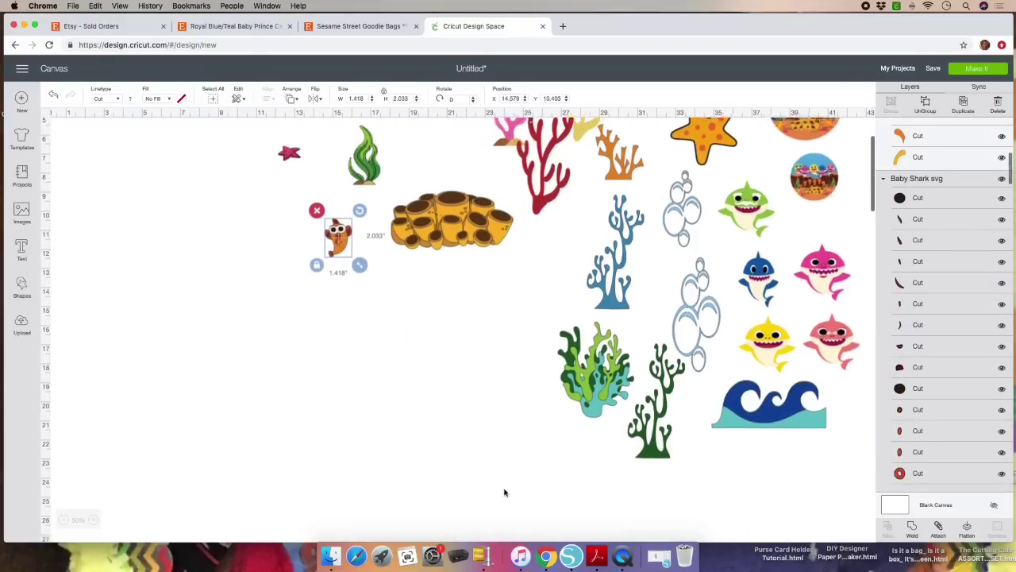
scroll(455, 386, up, 3)
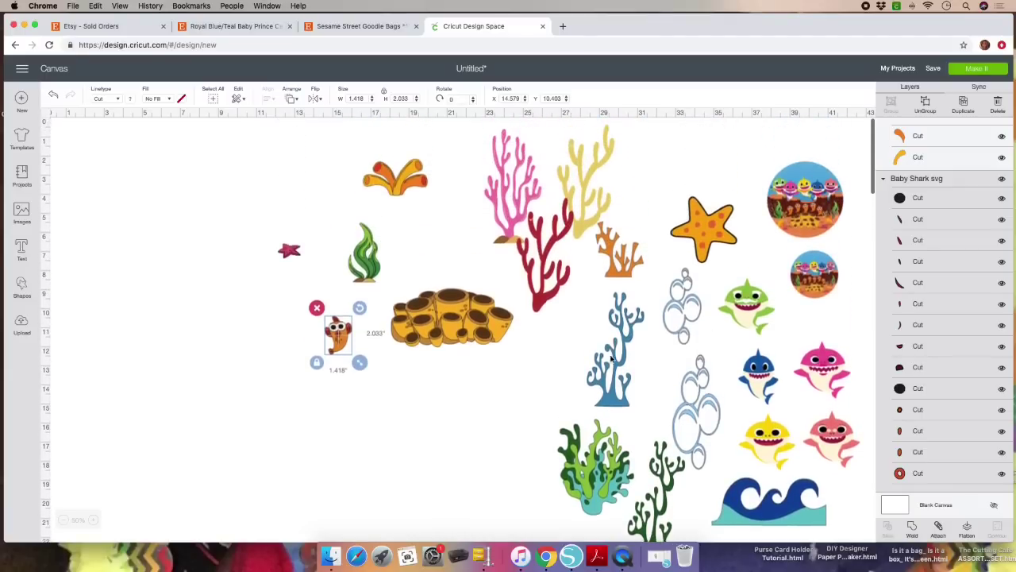
click(703, 226)
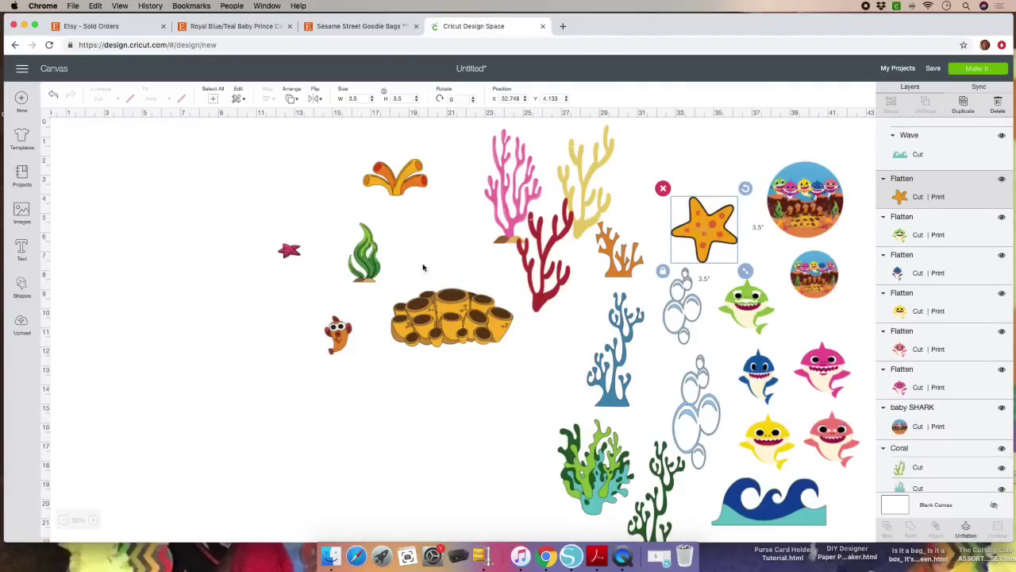
click(290, 251)
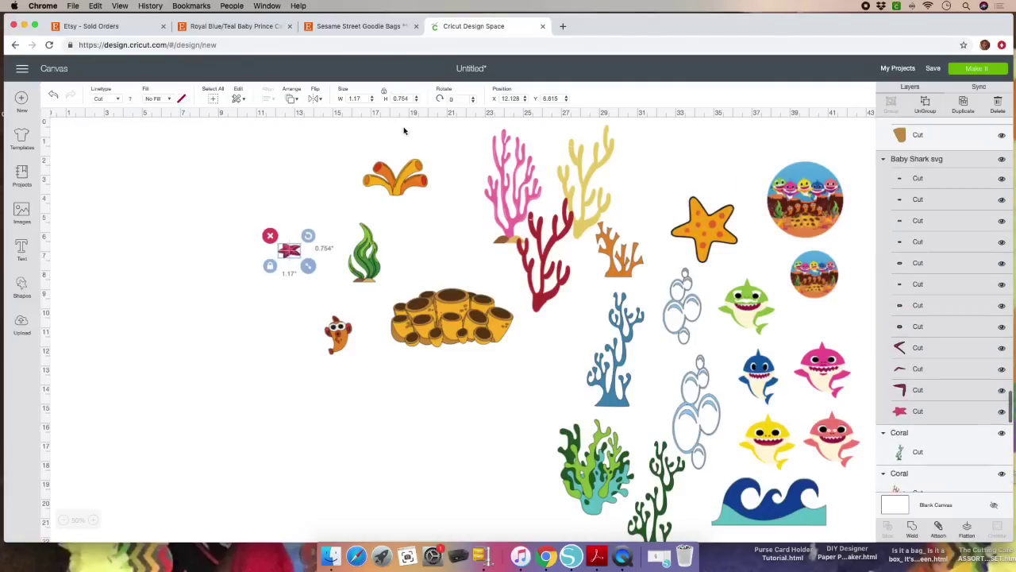
click(350, 98)
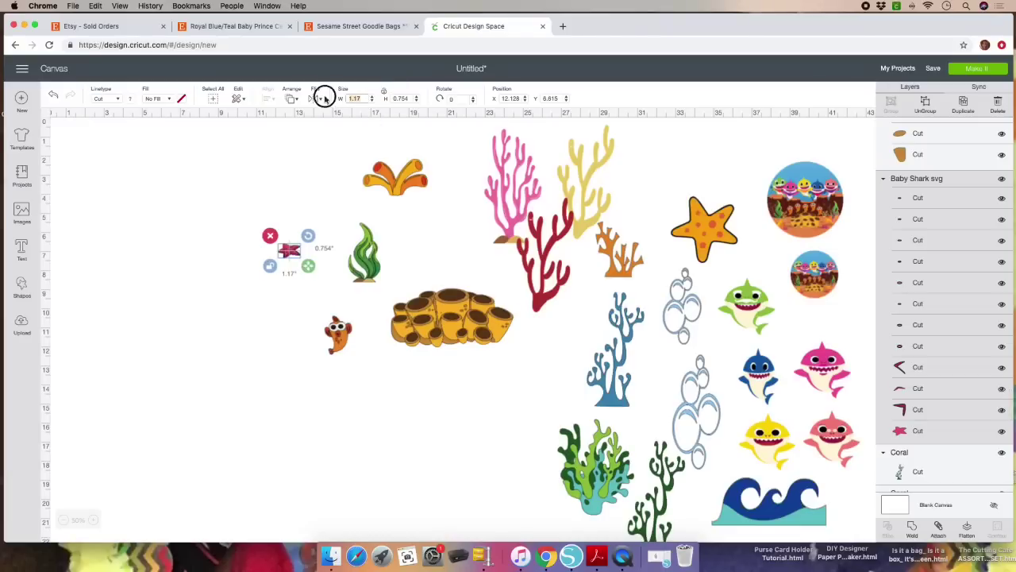
text(3.5)
key(Tab)
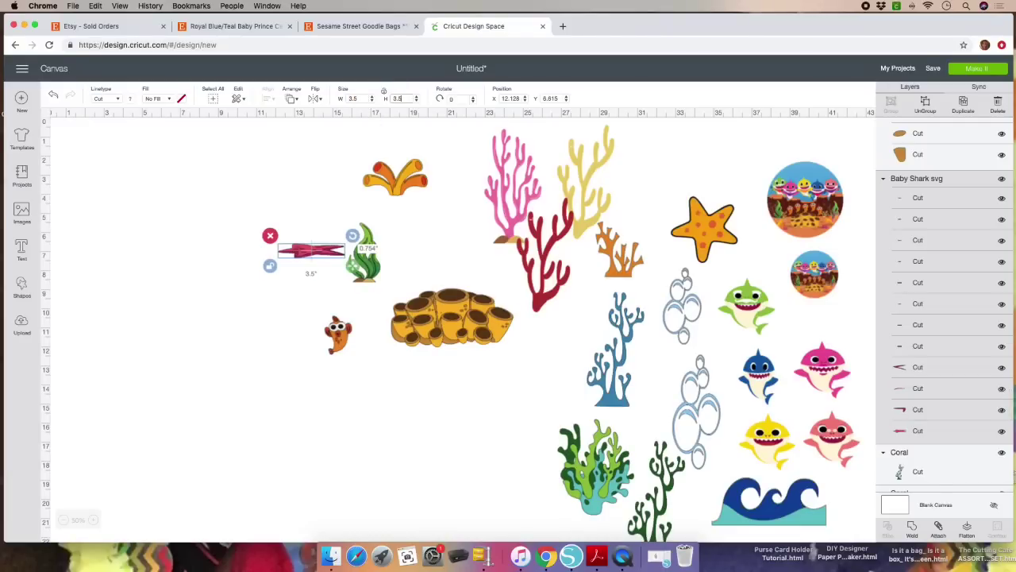
text(3.5)
key(Return)
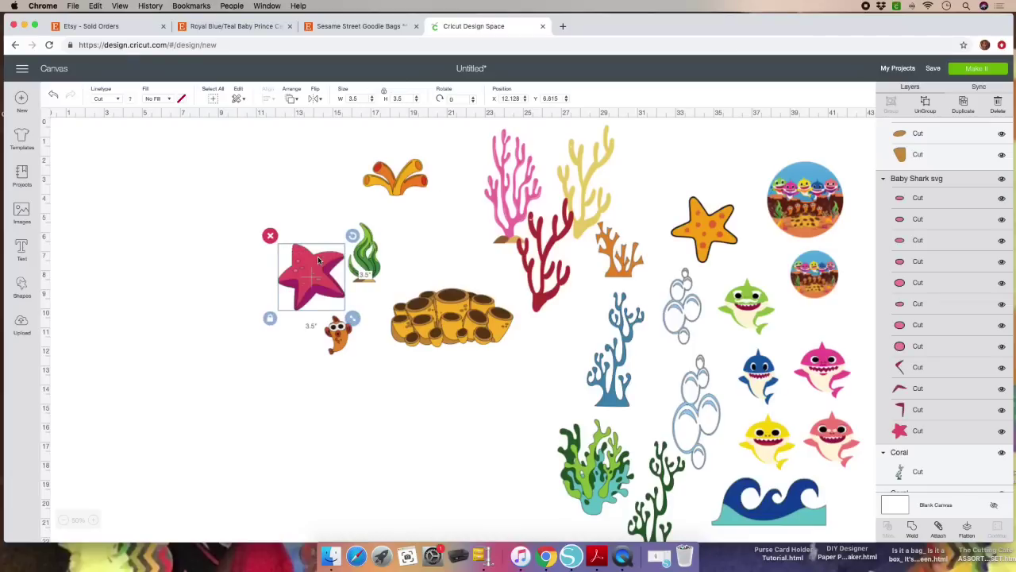
Flatten the pink starfish and place it beside the blue coral, then move the brown sponge cluster onto empty canvas.
drag(319, 263, 231, 232)
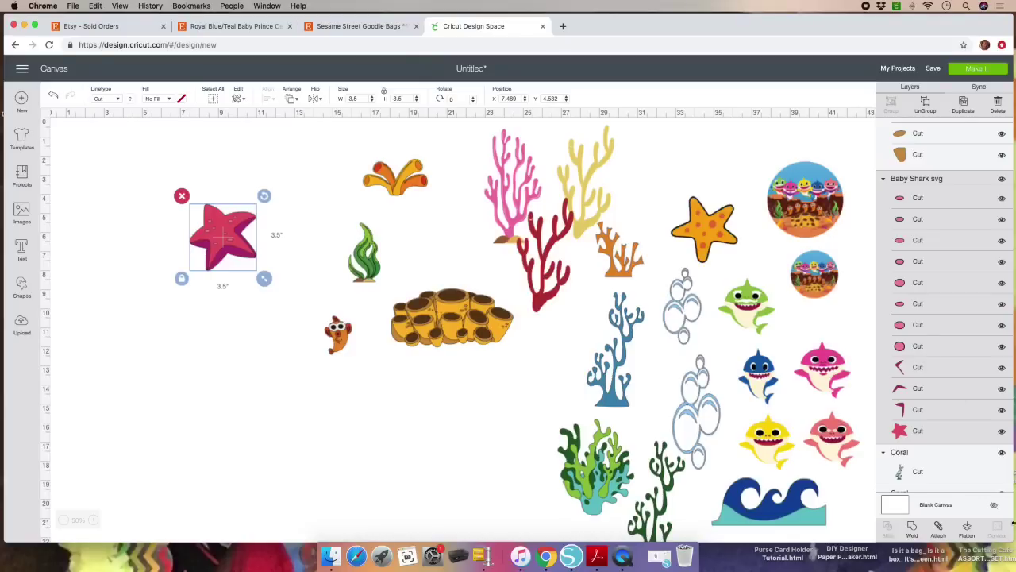
click(968, 529)
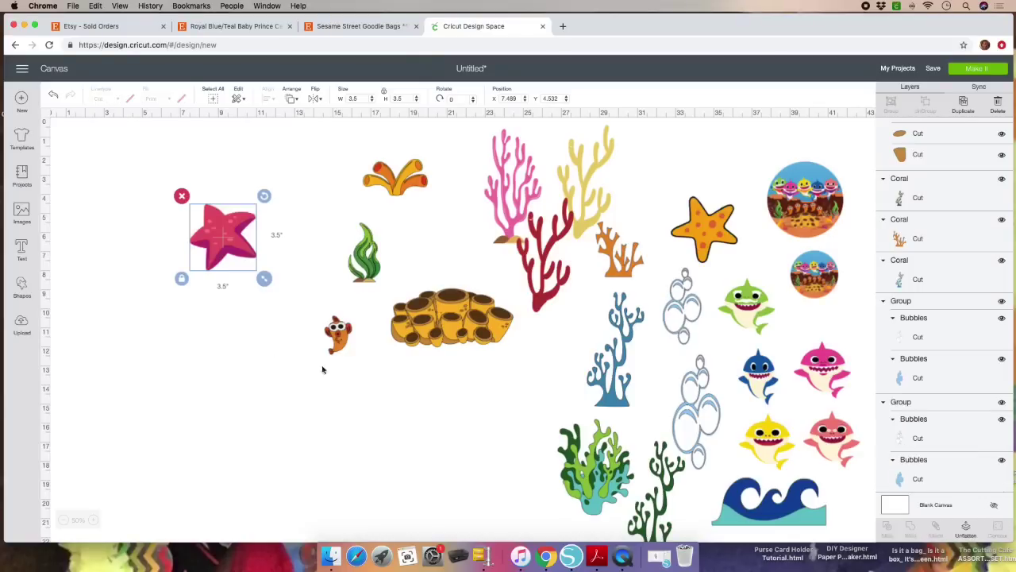
drag(228, 229, 542, 382)
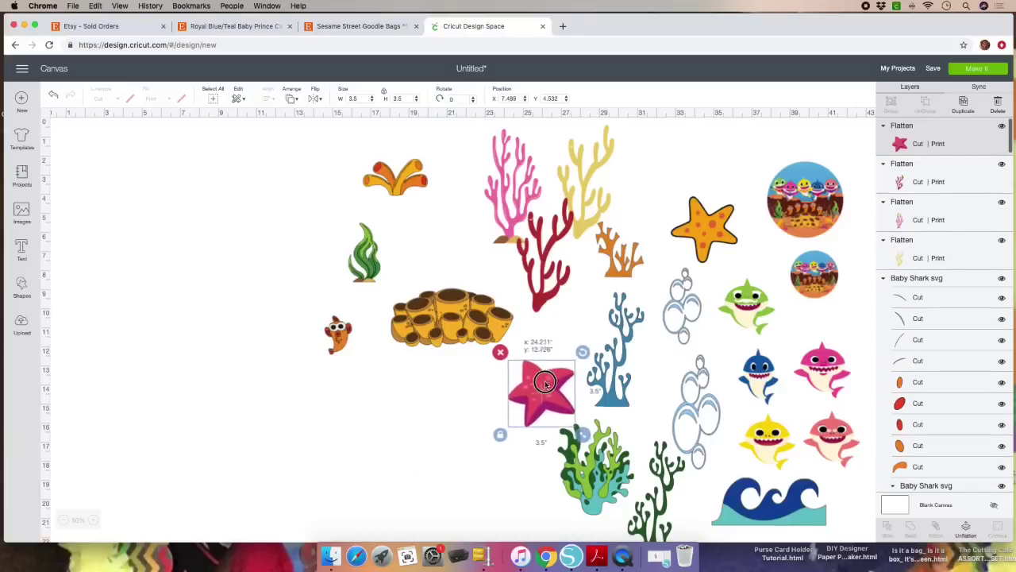
drag(430, 313, 225, 240)
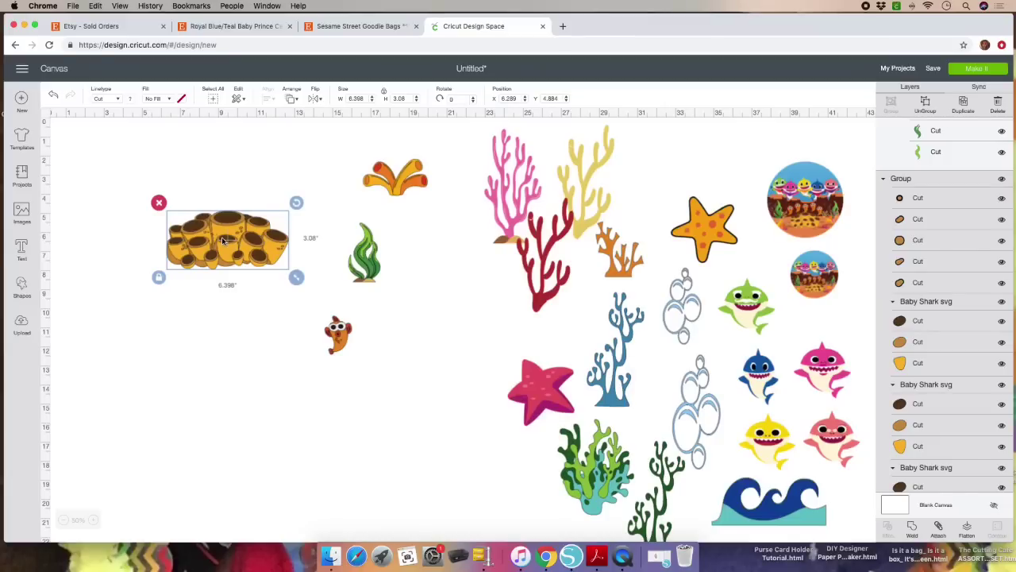
Resize the green seaweed with unlocked proportions to 2.2 inches wide by 7 inches high and move it beside the pink starfish.
click(372, 268)
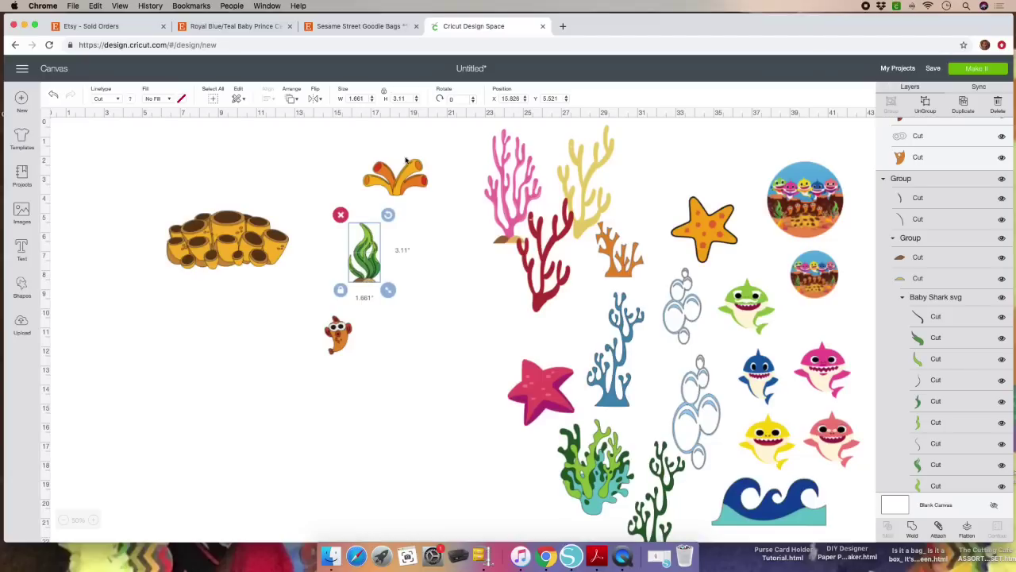
click(384, 93)
double_click(358, 97)
text(2.2)
key(Tab)
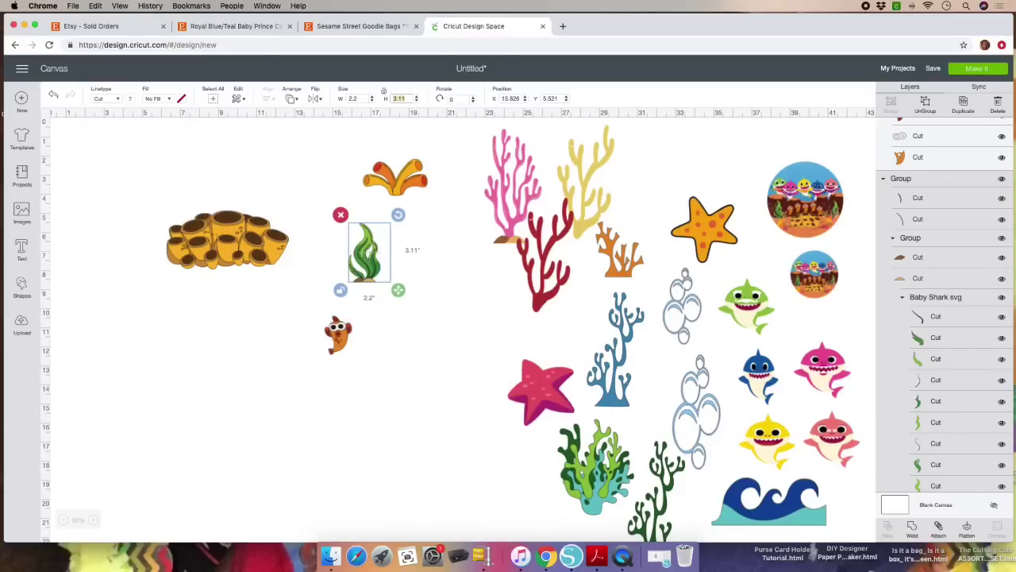
text(7)
key(Return)
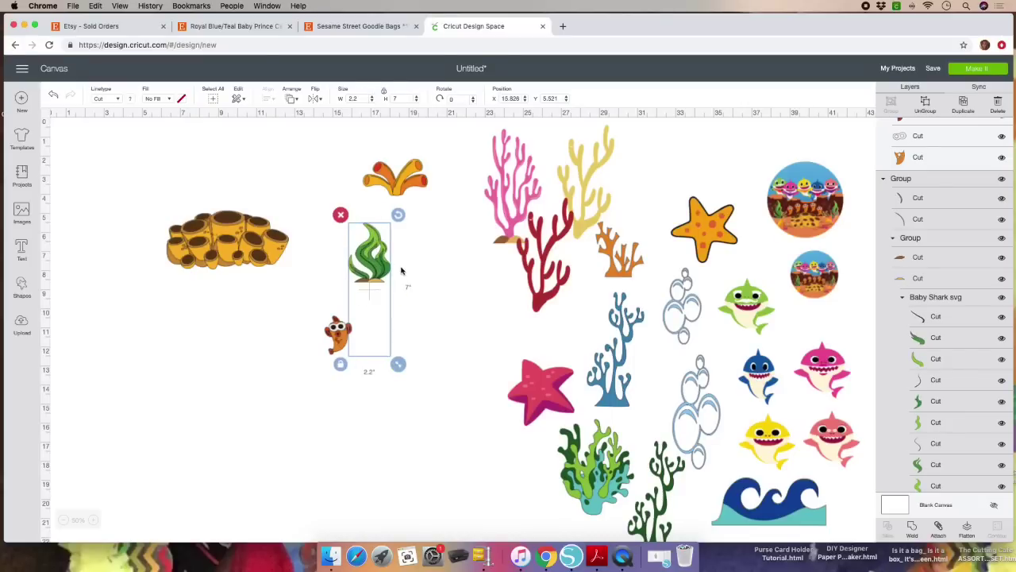
drag(386, 294, 486, 344)
Resize the orange tube coral to 5 inches wide by 3 inches high with its proportions unlocked, then relock them.
scroll(577, 238, down, 3)
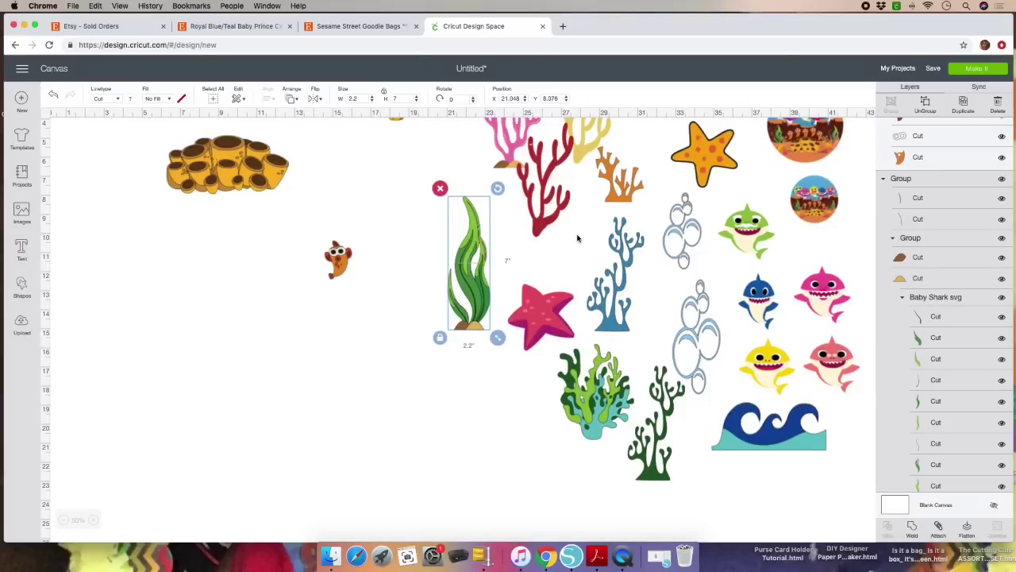
scroll(421, 190, up, 3)
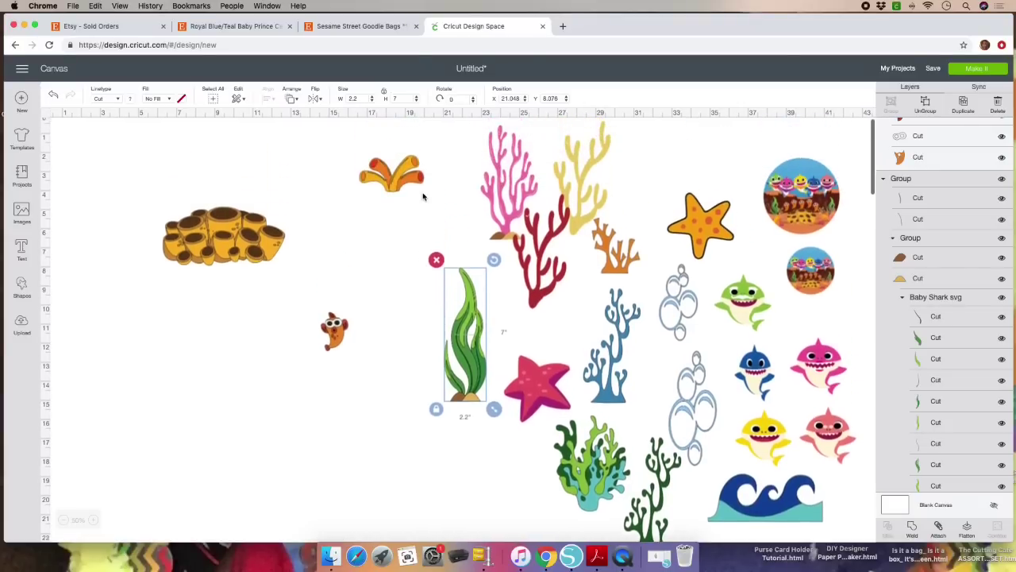
click(393, 182)
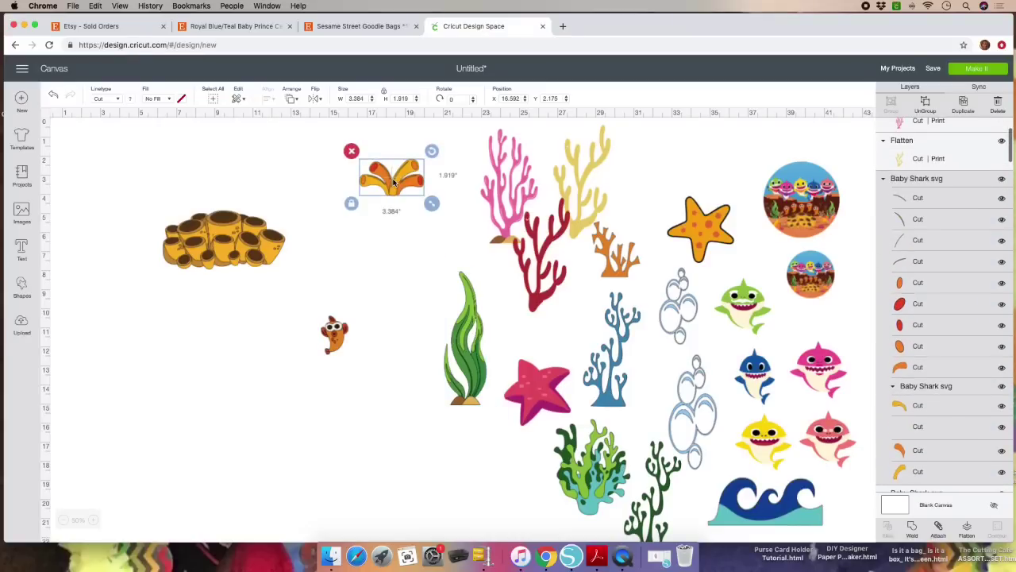
scroll(395, 182, right, 1)
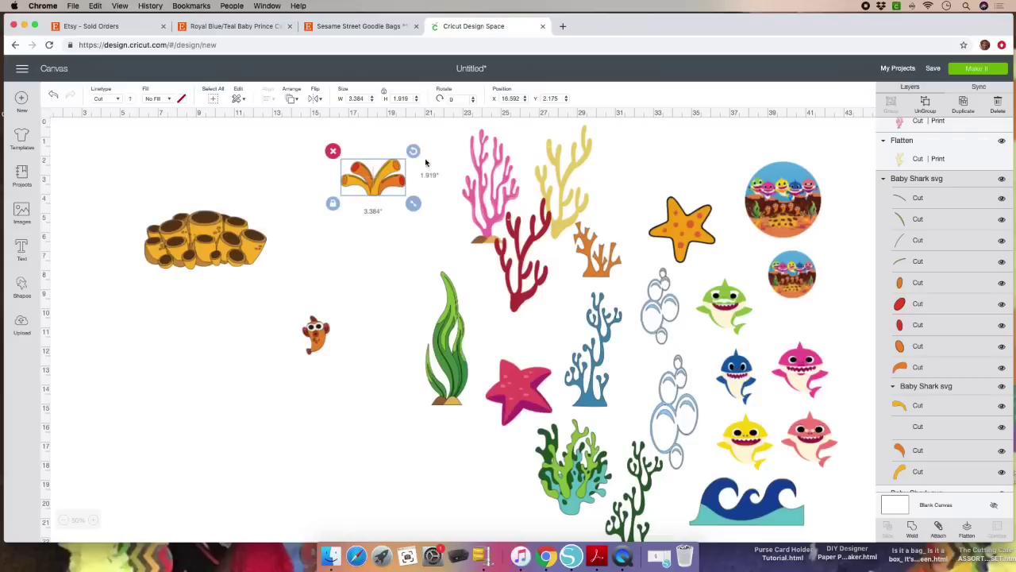
click(383, 91)
click(364, 98)
text(5)
key(Tab)
text(3)
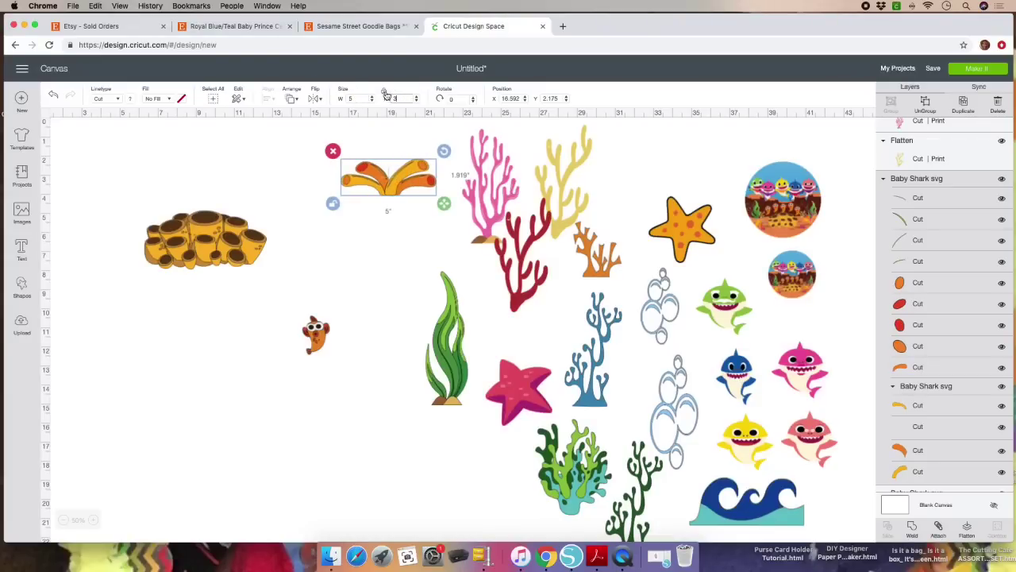
click(385, 94)
Flatten the orange tube coral and place it above the orange starfish.
drag(404, 199, 358, 205)
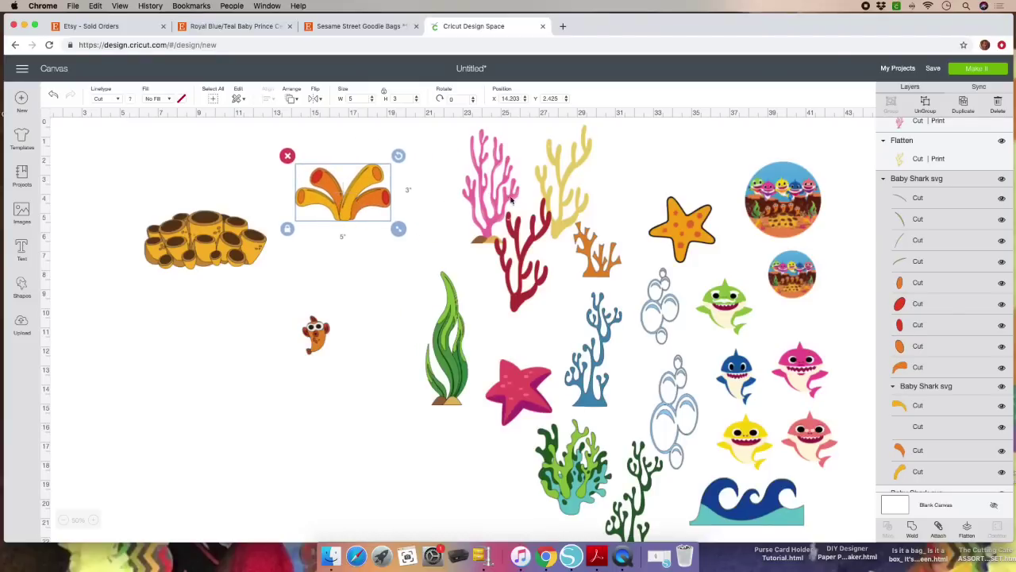
click(968, 528)
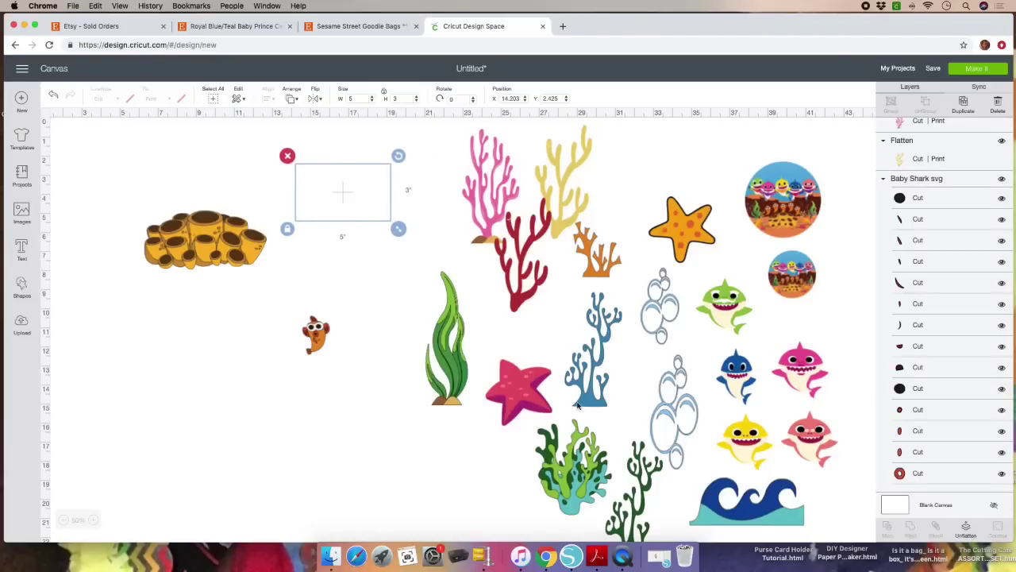
drag(351, 200, 655, 170)
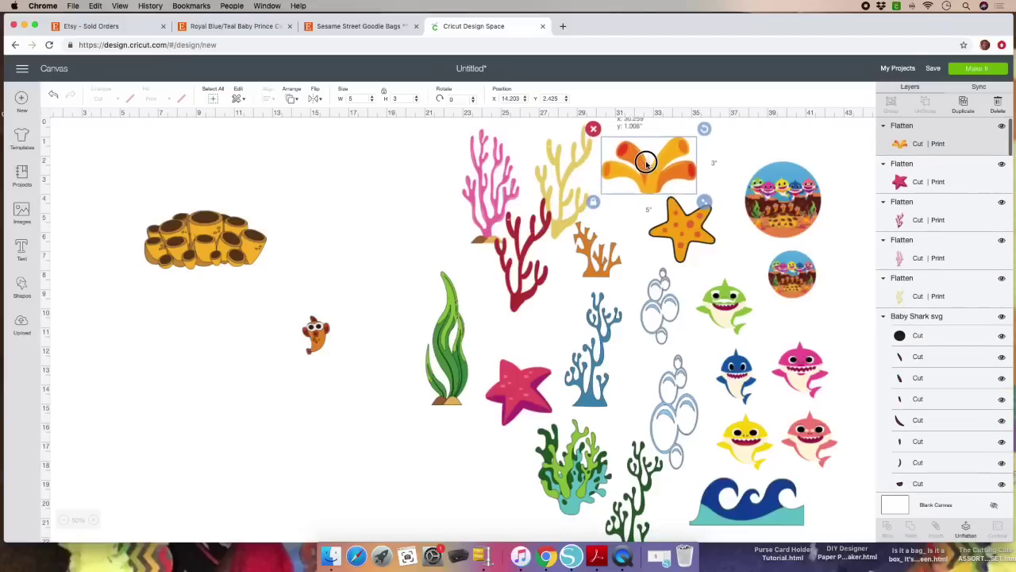
Resize the small orange fish to 2.5 inches wide by 2.5 inches high with its proportions unlocked, then relock them.
click(315, 341)
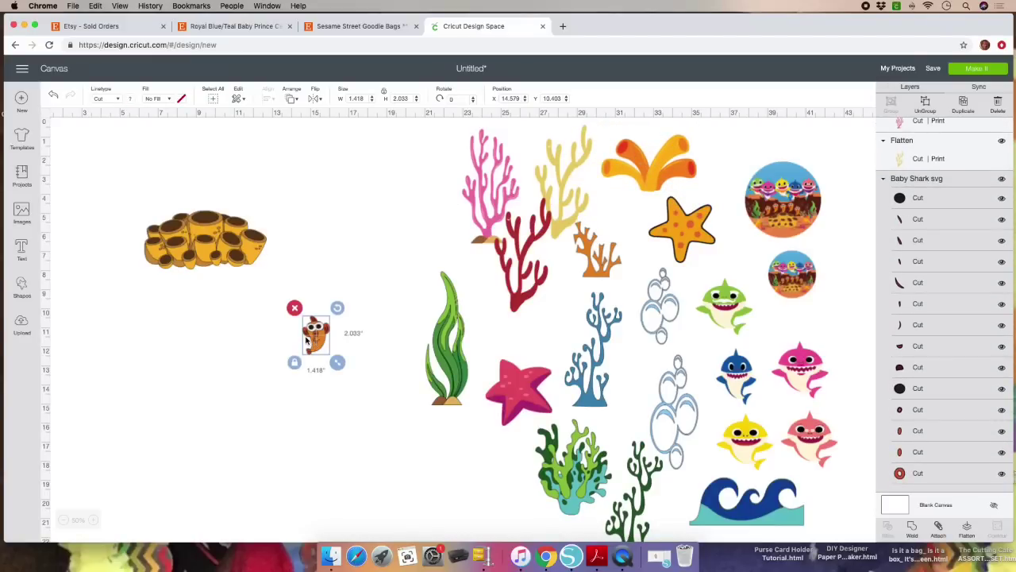
click(384, 93)
double_click(365, 98)
text(2.5)
key(Tab)
text(2)
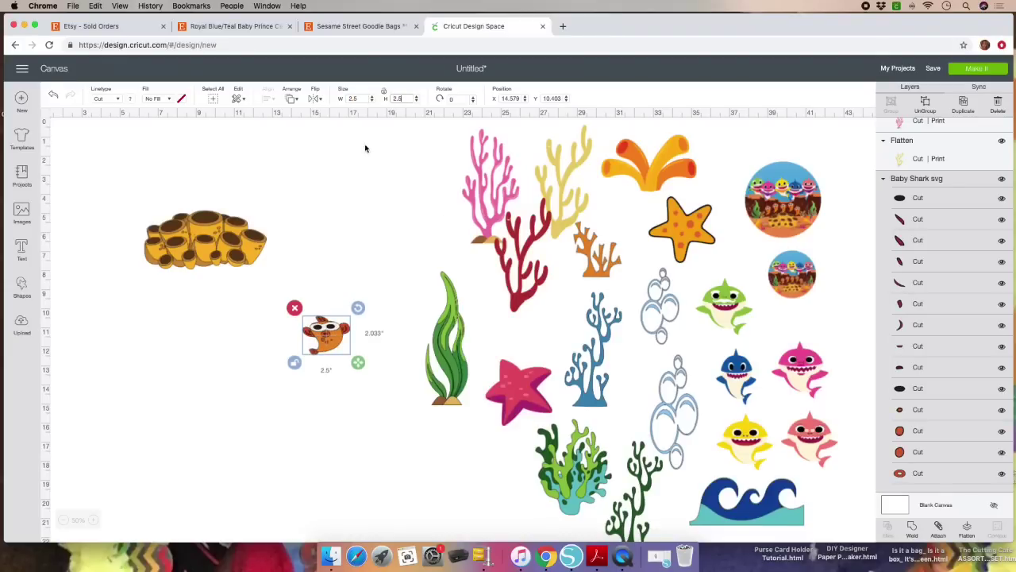
key(Return)
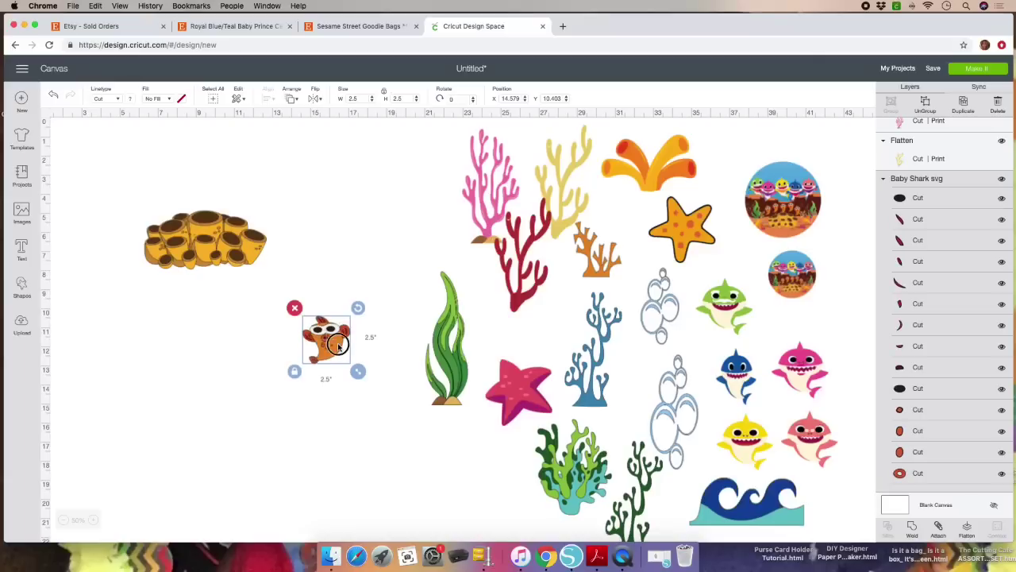
Flatten the small orange fish and place it beside the top of the pink coral.
drag(337, 345, 371, 296)
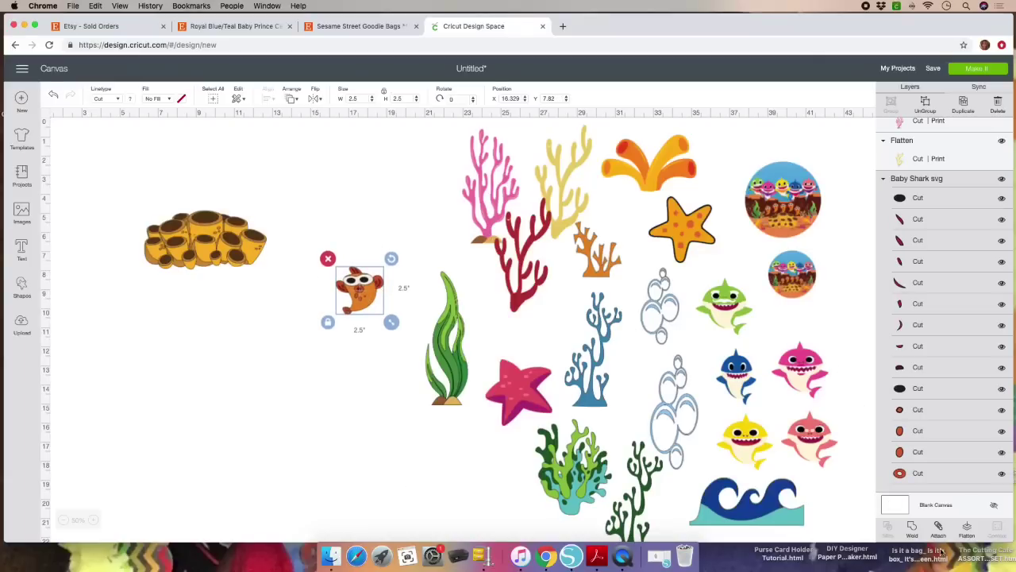
click(966, 528)
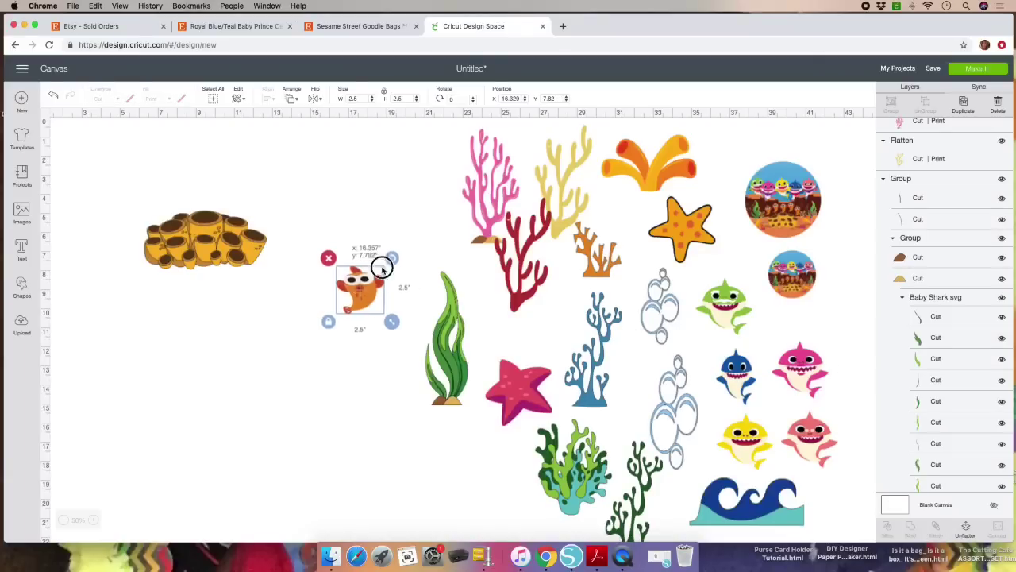
drag(358, 280, 404, 165)
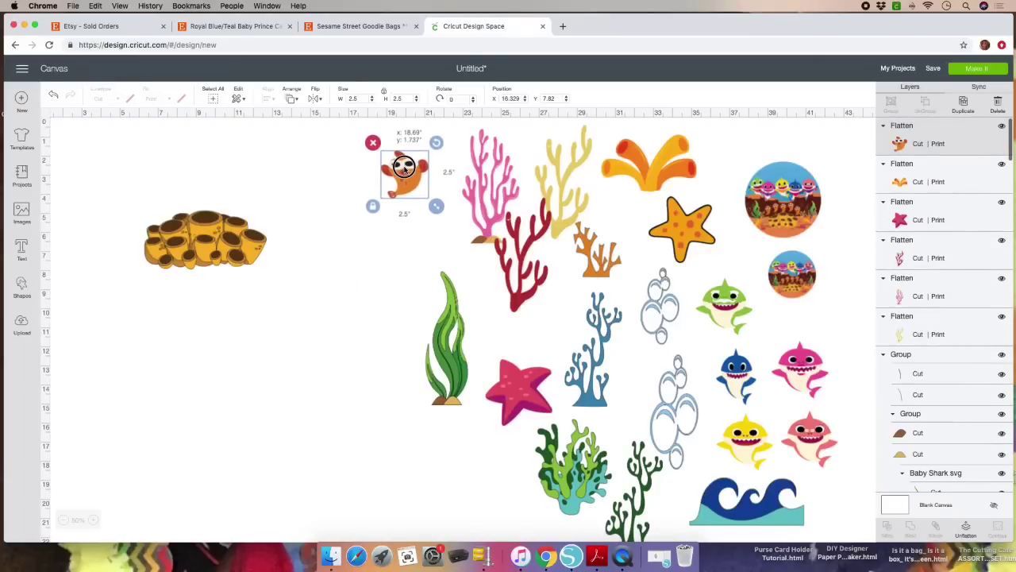
Resize the brown sponge cluster with unlocked proportions to 5.5 inches wide by 3 inches high, then relock them.
click(446, 359)
click(227, 248)
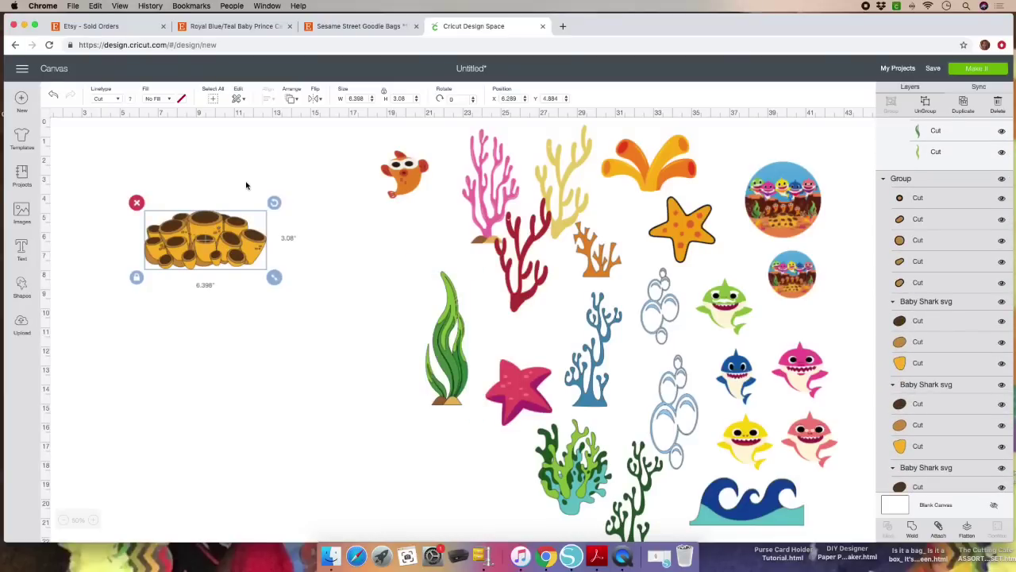
click(383, 92)
click(366, 98)
text(5.5)
key(Tab)
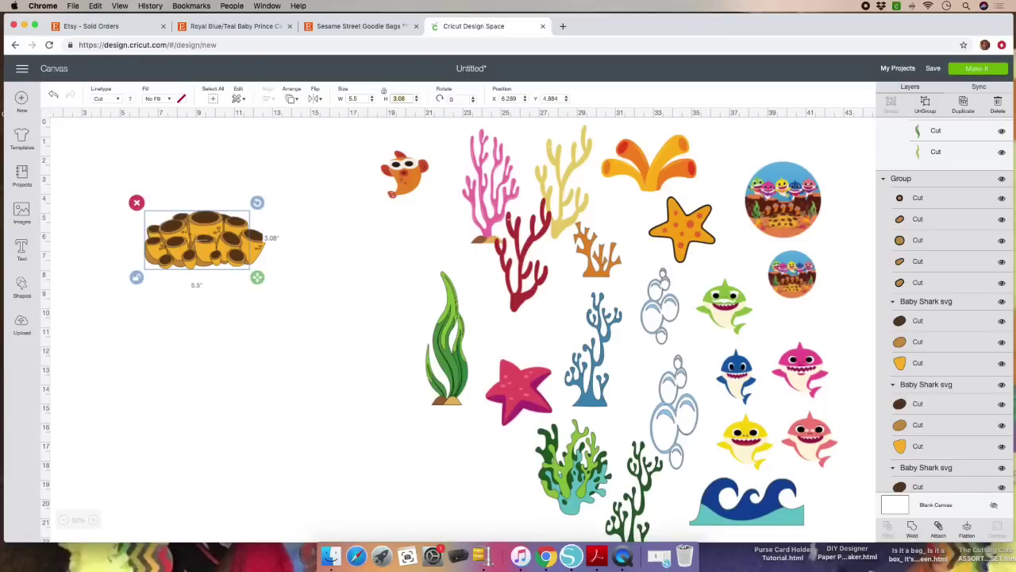
key(Return)
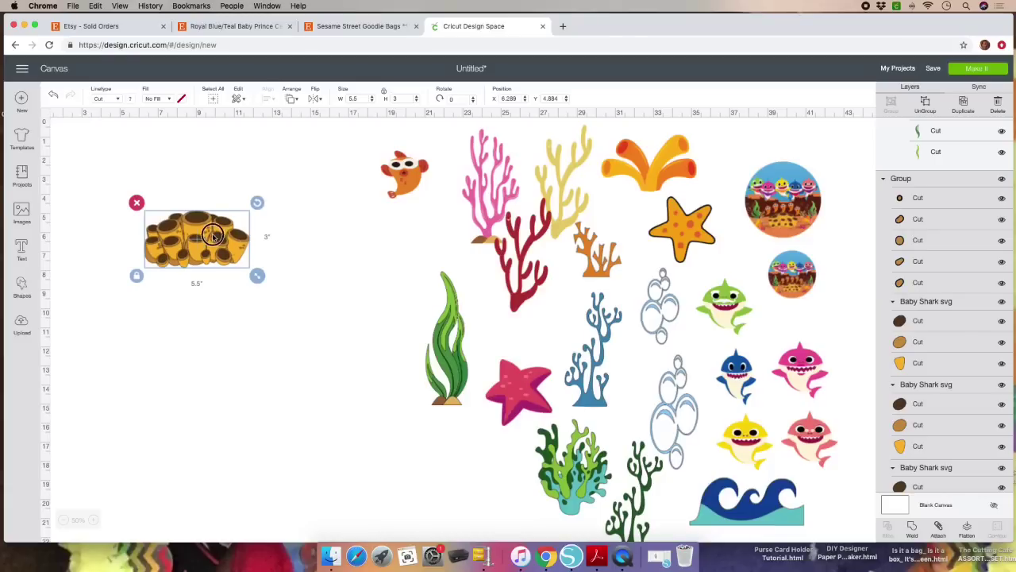
Move the brown sponge cluster closer to the other sea elements and flatten it.
drag(213, 236, 337, 250)
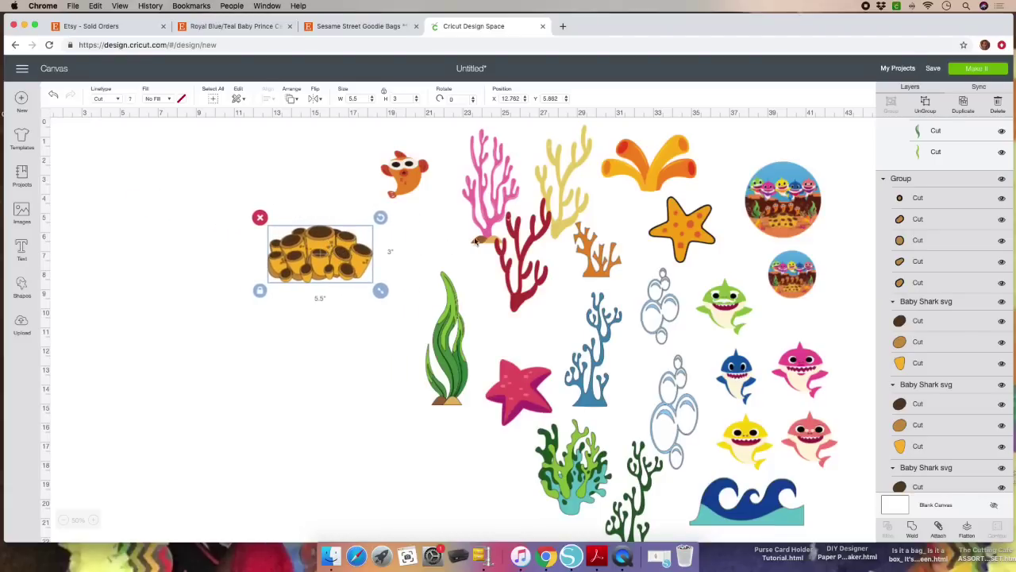
click(966, 526)
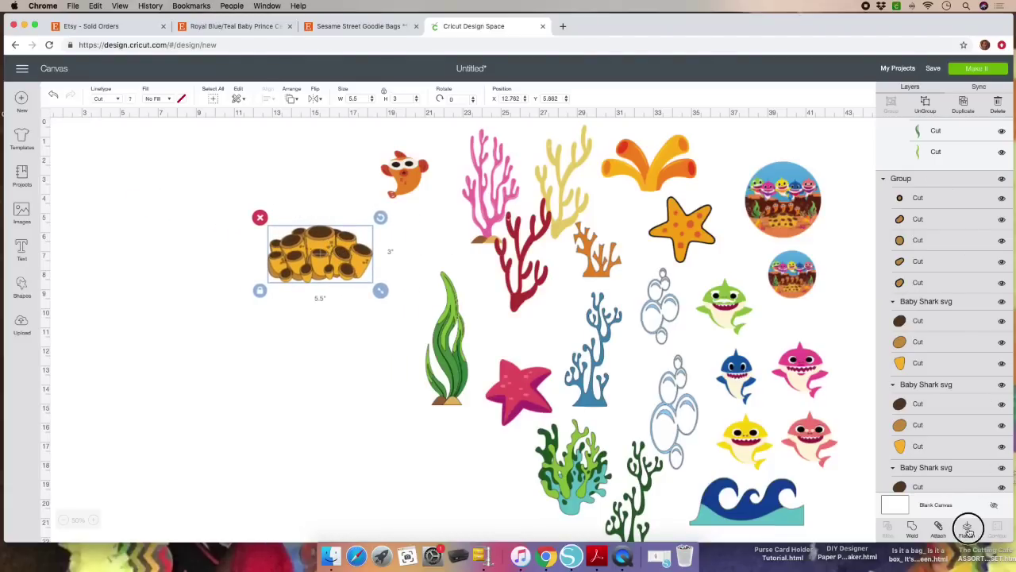
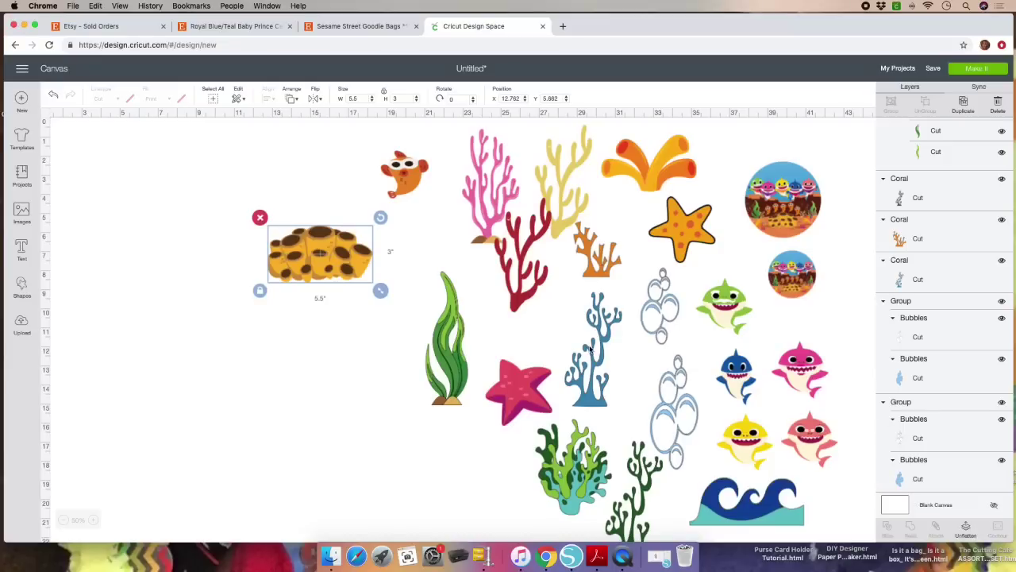
click(345, 379)
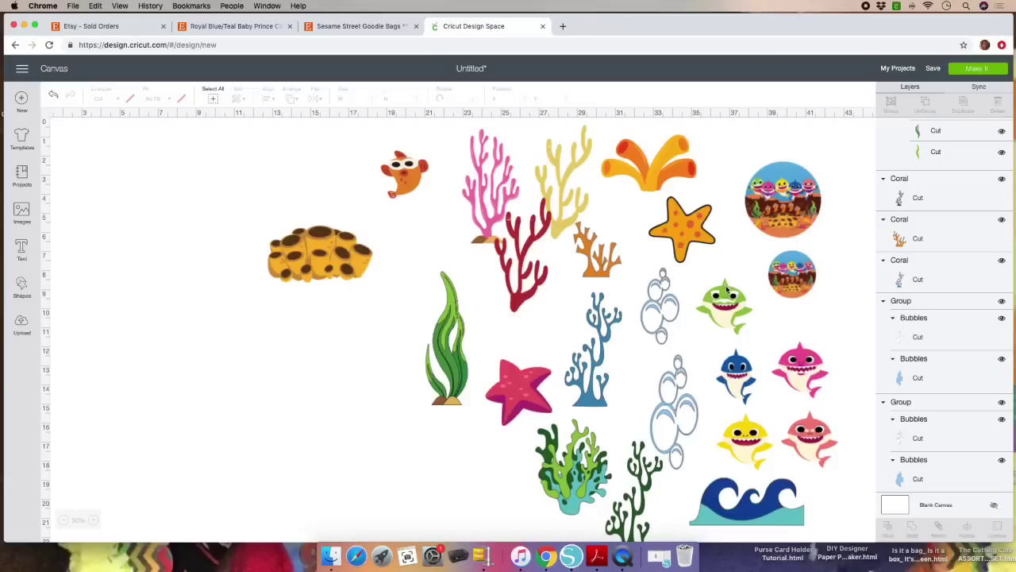
Gather the five sharks on the empty canvas area and move the sponge cluster above the green seaweed.
drag(724, 298, 119, 189)
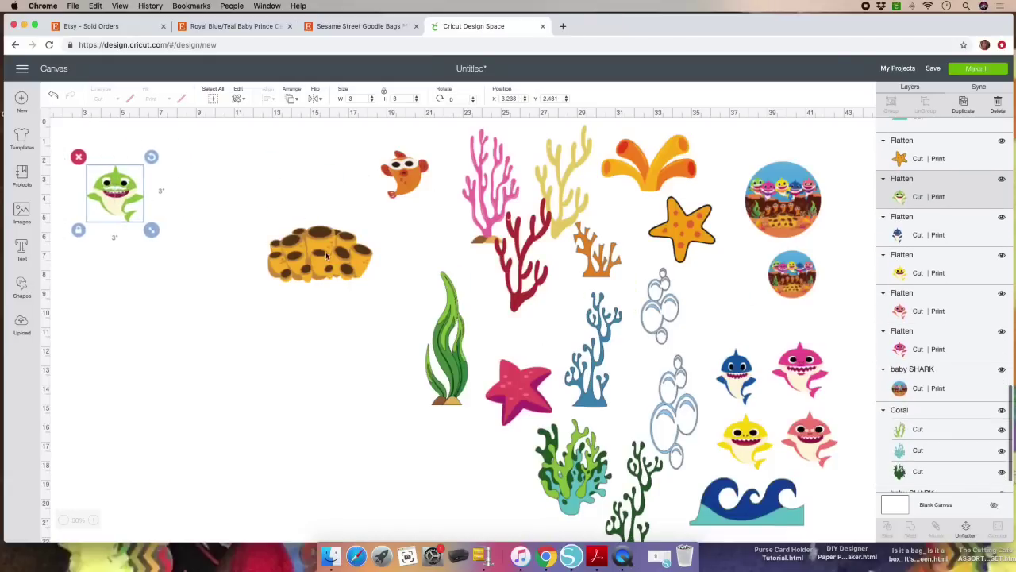
drag(319, 252, 474, 250)
drag(800, 366, 119, 258)
drag(736, 377, 139, 324)
drag(751, 441, 194, 193)
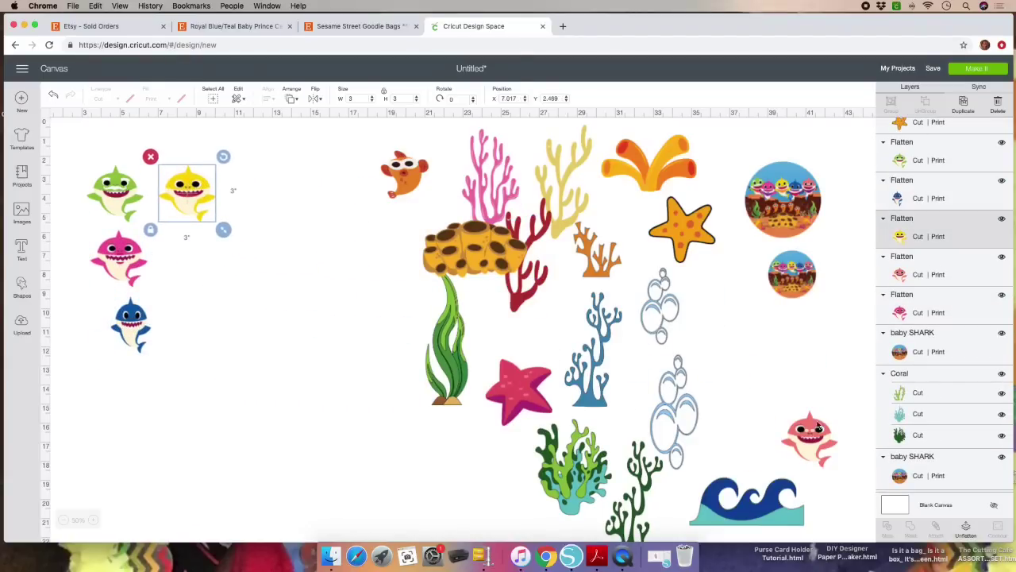
drag(817, 433, 159, 260)
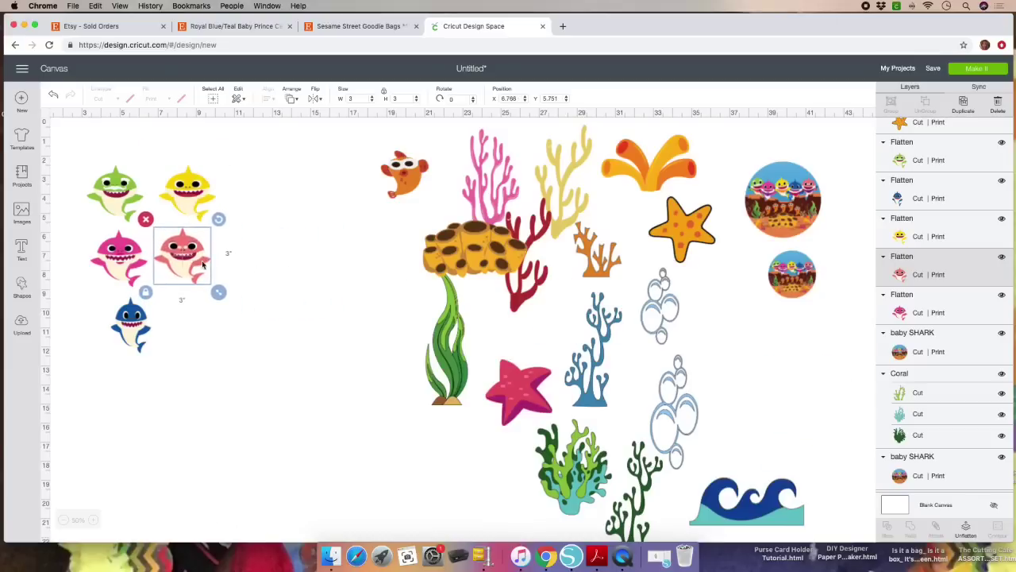
click(73, 155)
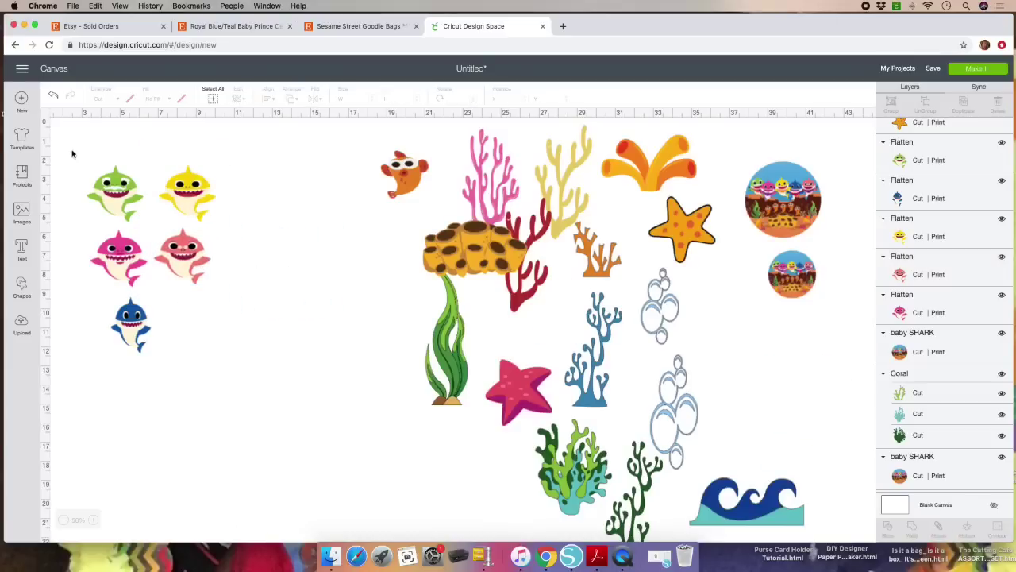
Duplicate the five gathered sharks together and place the copies between the circular scenes and the blue wave.
drag(70, 151, 238, 379)
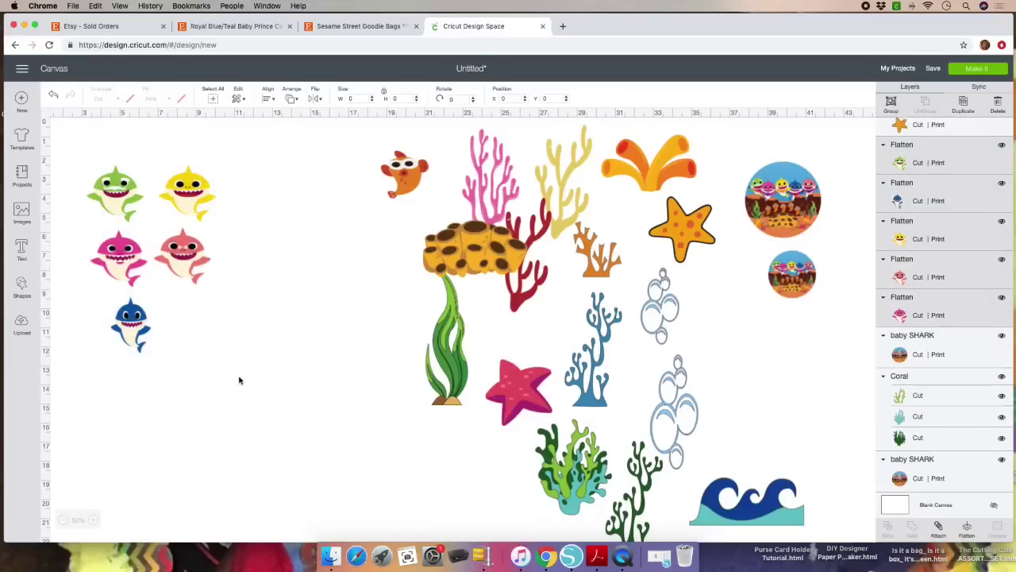
click(965, 108)
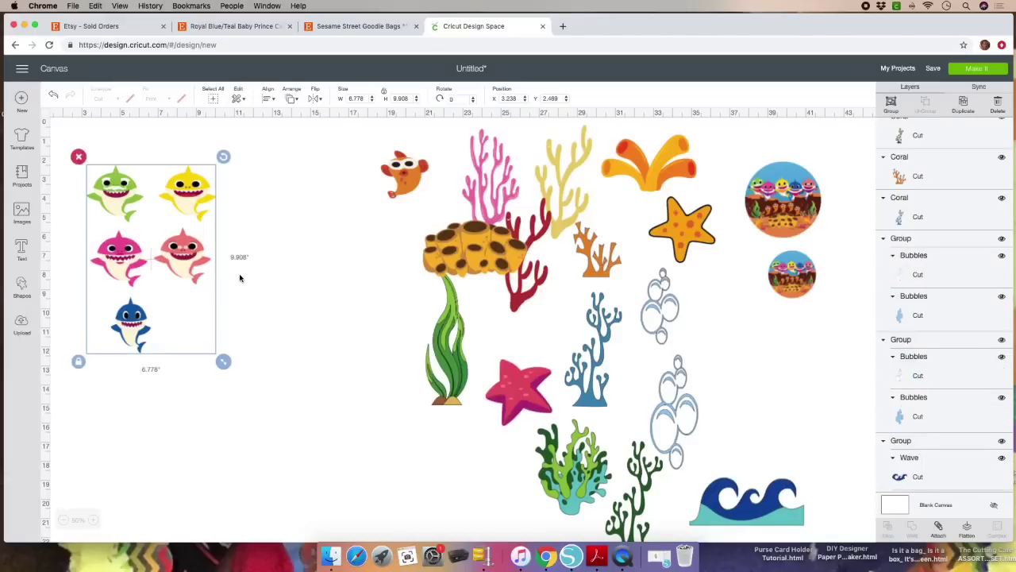
drag(216, 270, 365, 306)
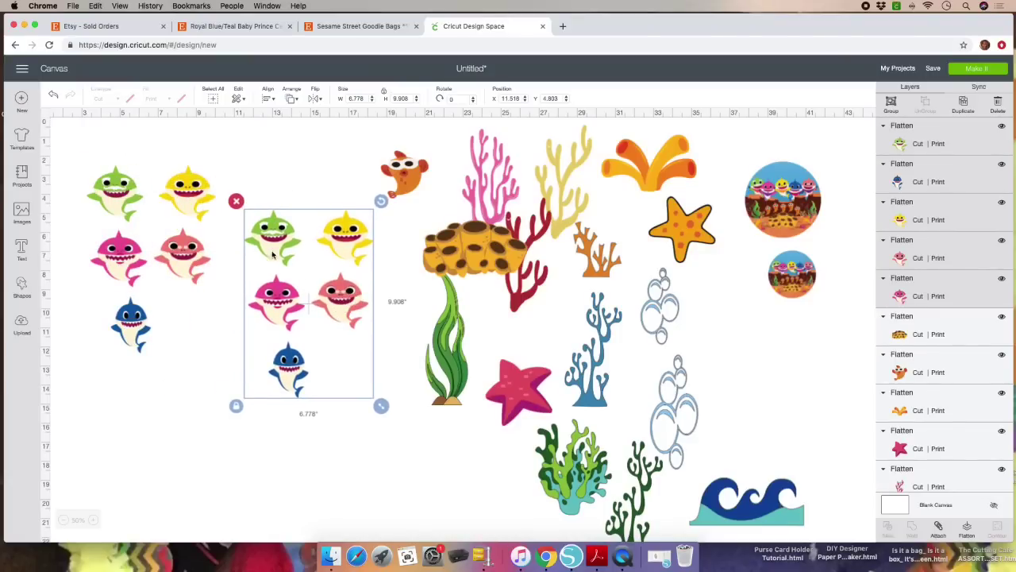
drag(270, 250, 719, 314)
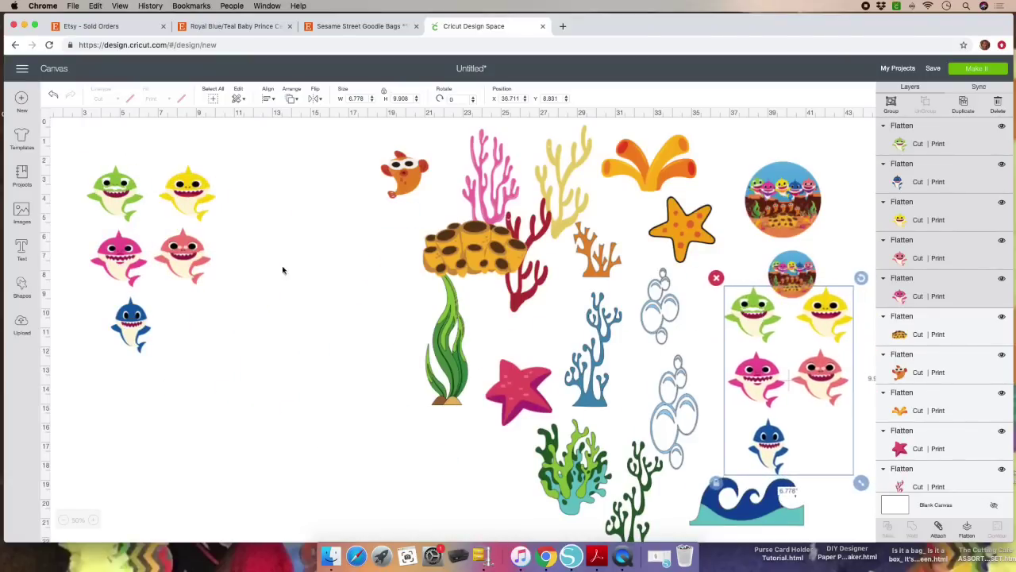
Resize each of the five original sharks to 2 inches wide by 2 inches high.
click(111, 188)
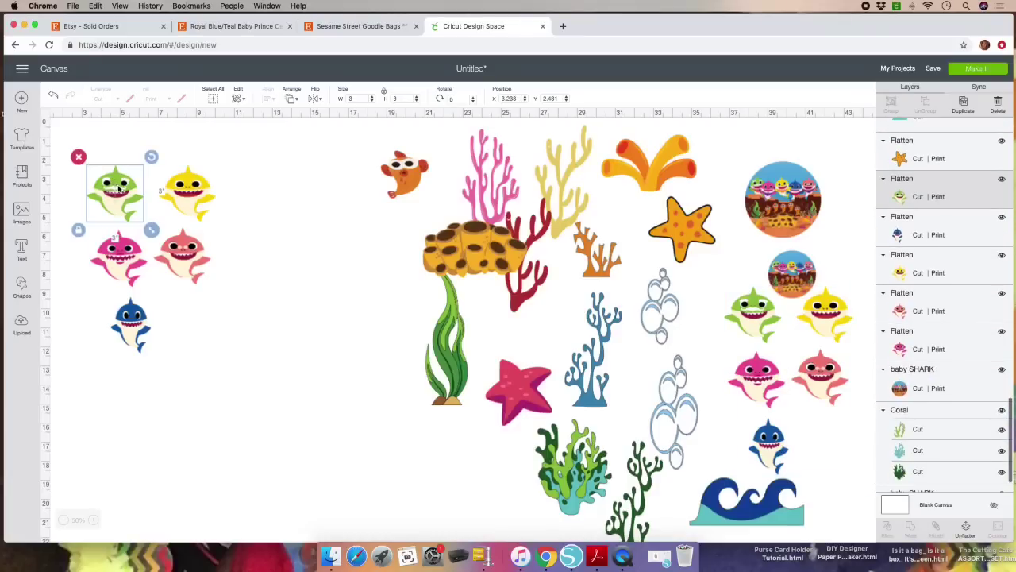
click(234, 159)
drag(68, 163, 236, 381)
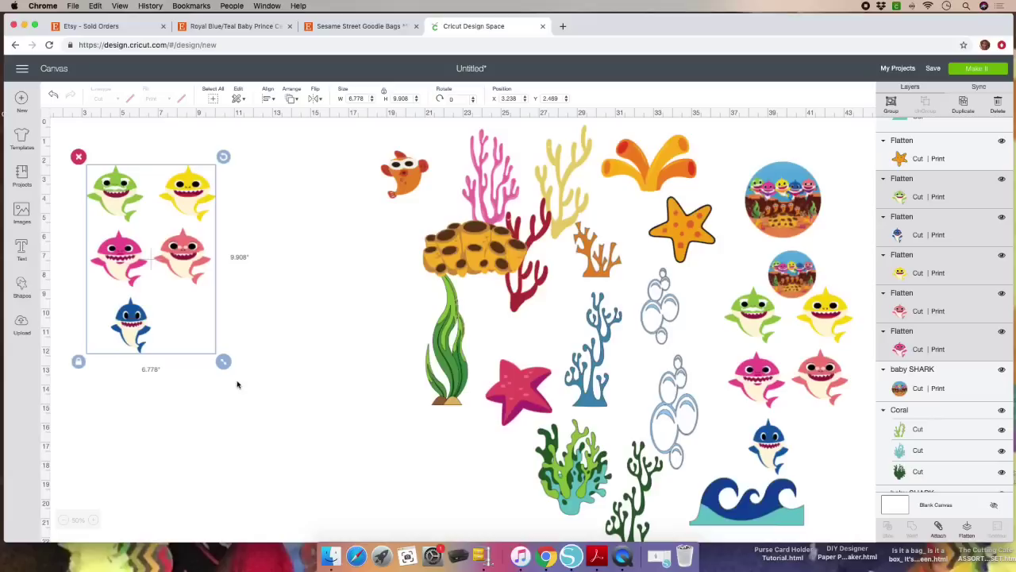
click(263, 221)
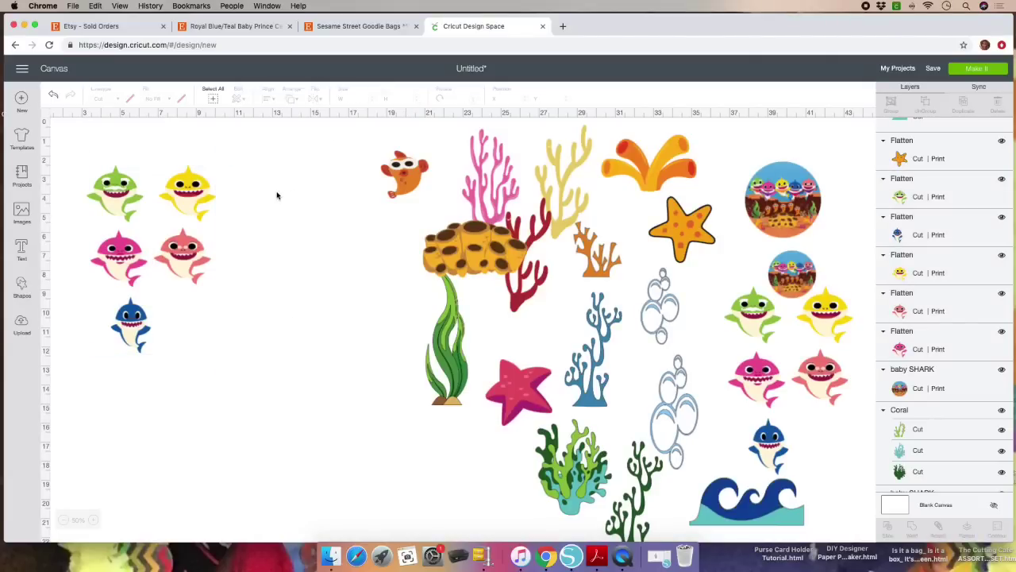
click(113, 195)
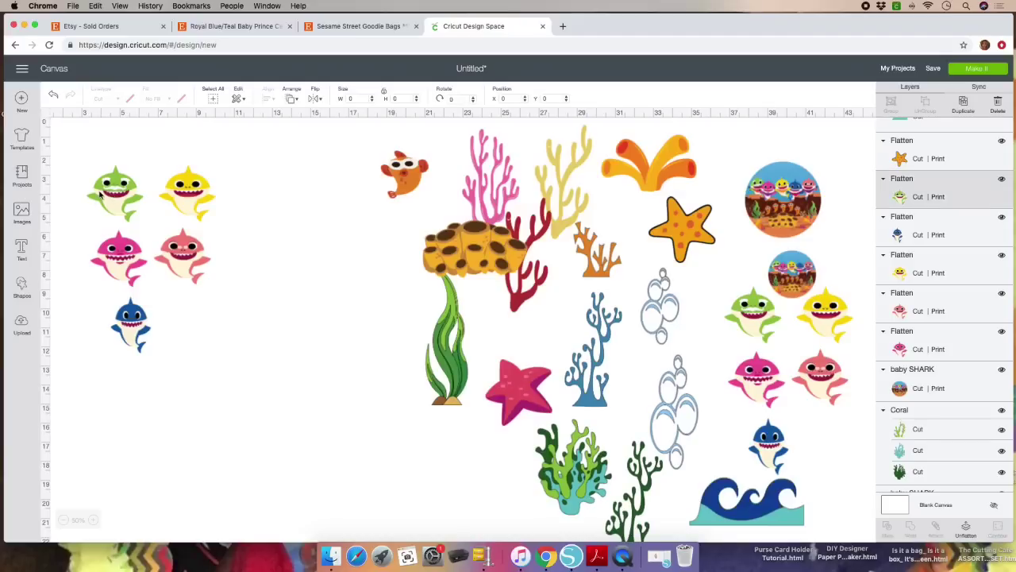
click(383, 93)
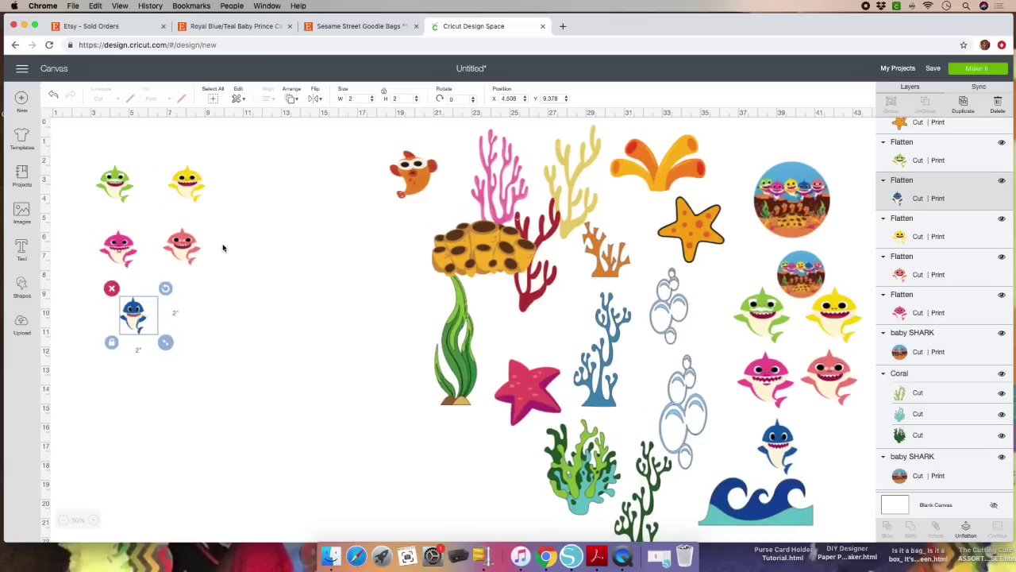
click(261, 271)
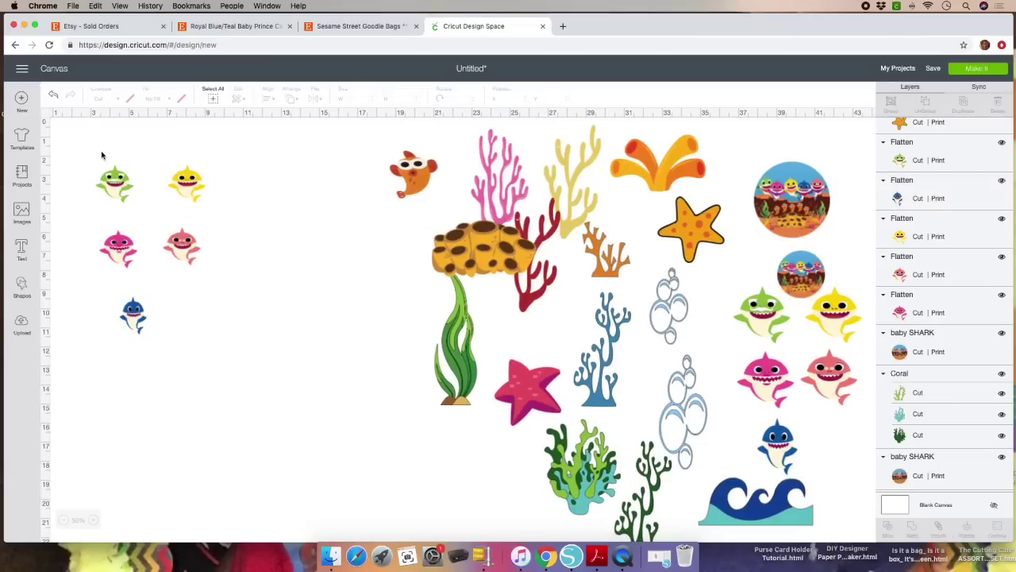
Select all five small sharks together and move them beside the green seaweed, below the orange fish.
drag(102, 154, 200, 390)
drag(156, 252, 127, 317)
drag(83, 145, 227, 359)
drag(142, 197, 183, 216)
drag(83, 154, 237, 369)
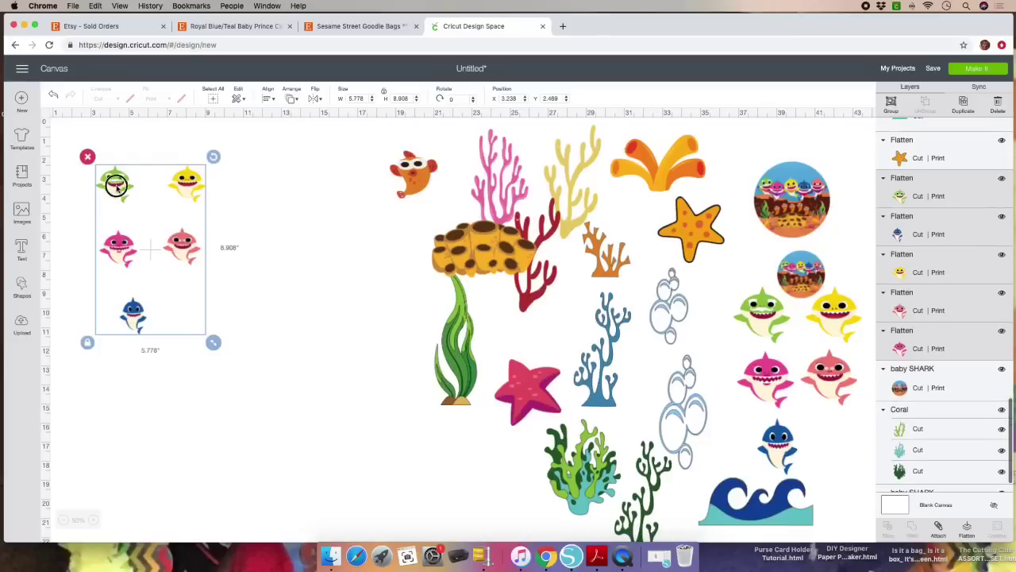
drag(116, 184, 315, 261)
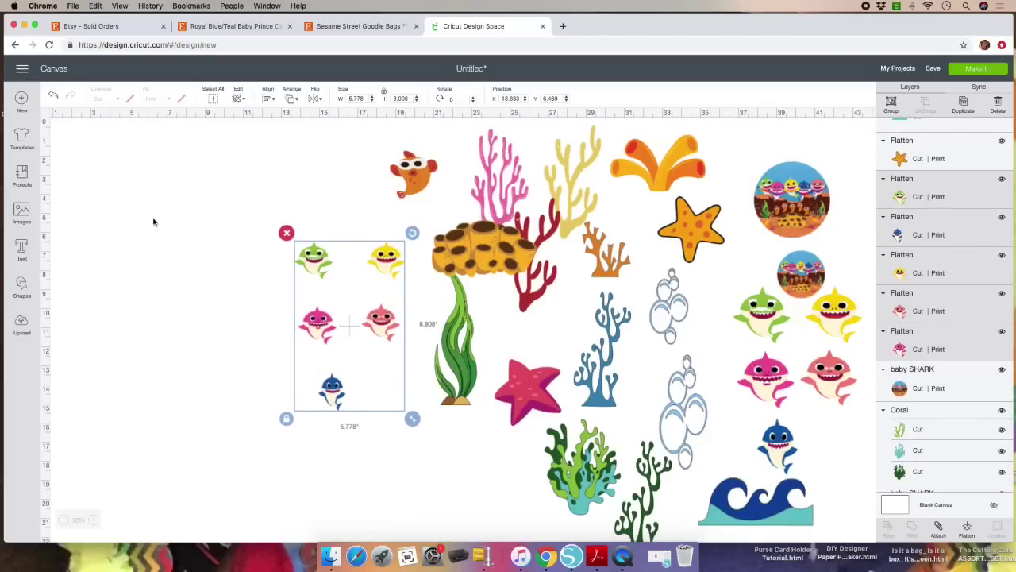
click(155, 223)
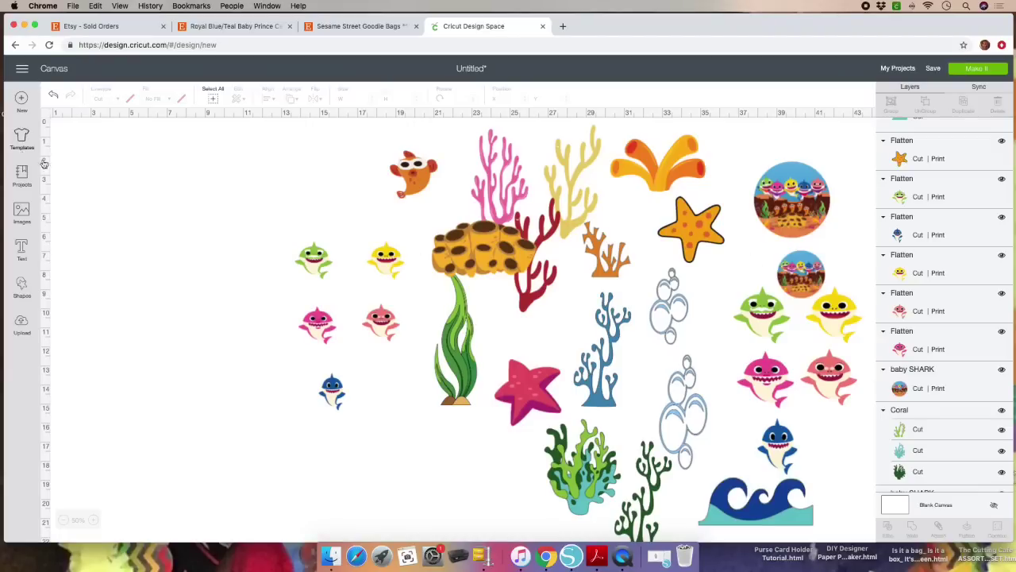
Search the purchased images in the image library for "seashell crab".
click(21, 212)
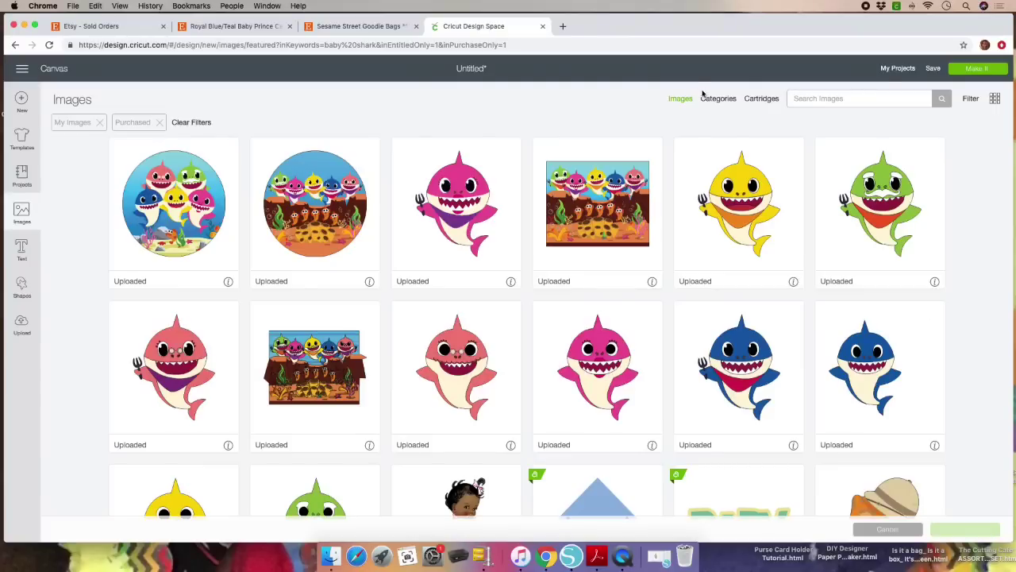
text(s)
text(eashell crab)
key(Return)
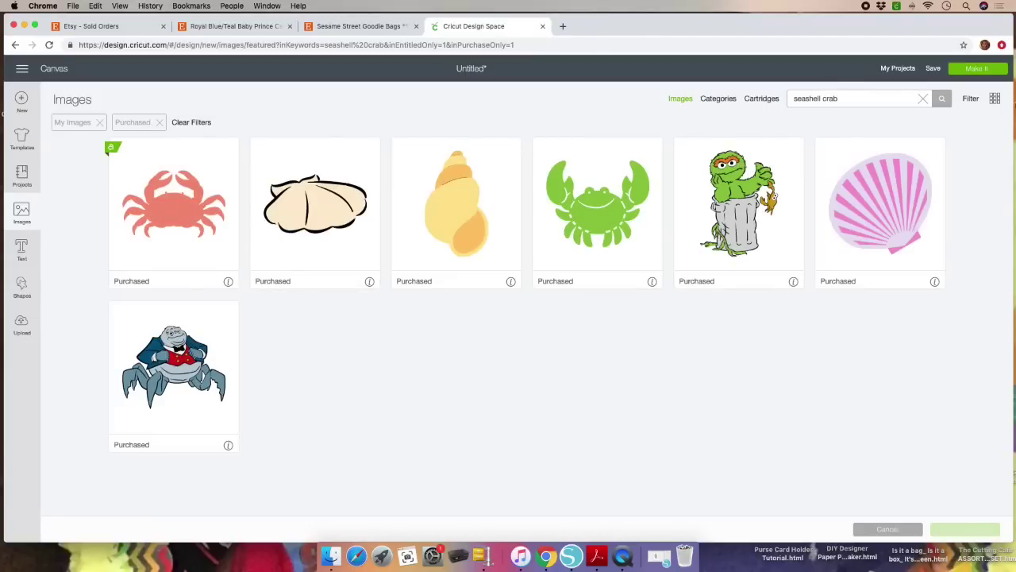
Insert the red crab and the pink striped seashell, and move the crab off the shell onto empty canvas.
click(168, 196)
click(886, 223)
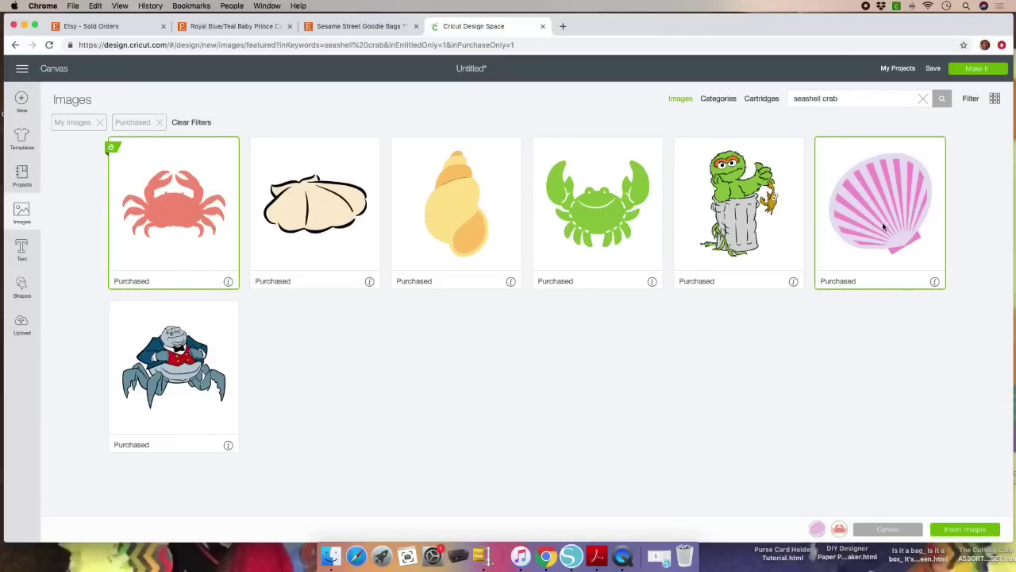
click(961, 533)
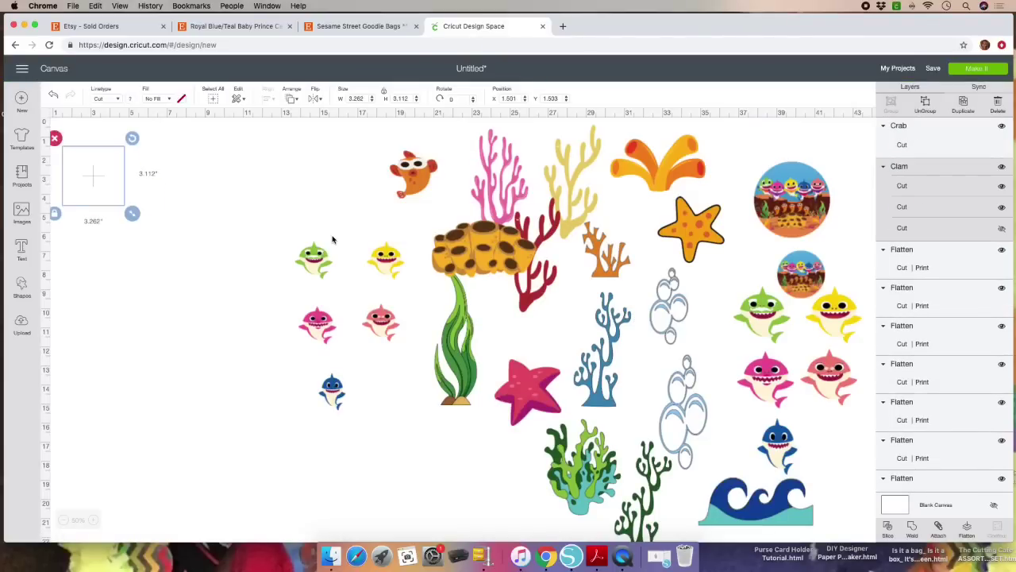
drag(123, 188, 250, 199)
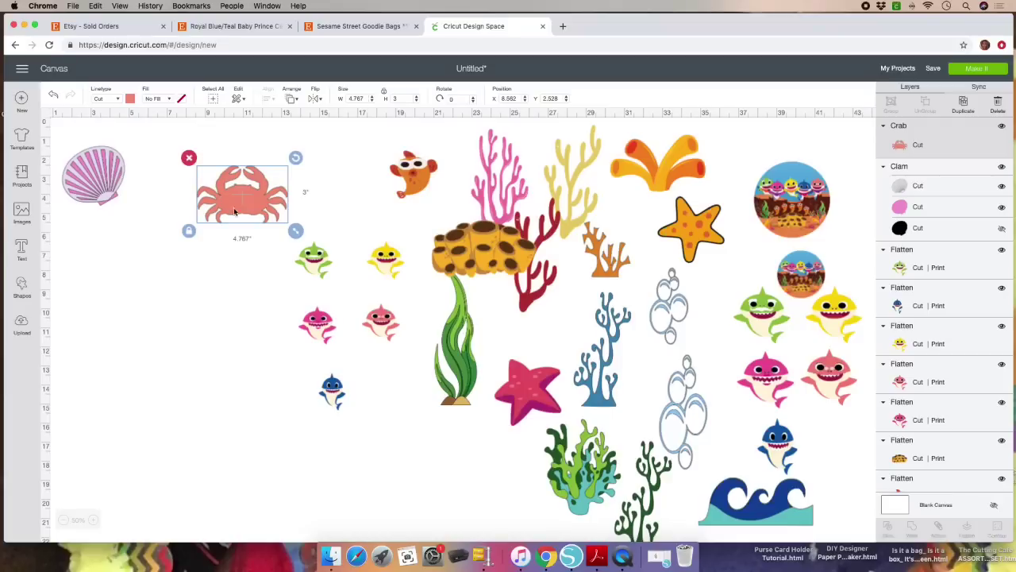
Recolor the crab from the material colors, trying brick red before settling on orange.
click(131, 98)
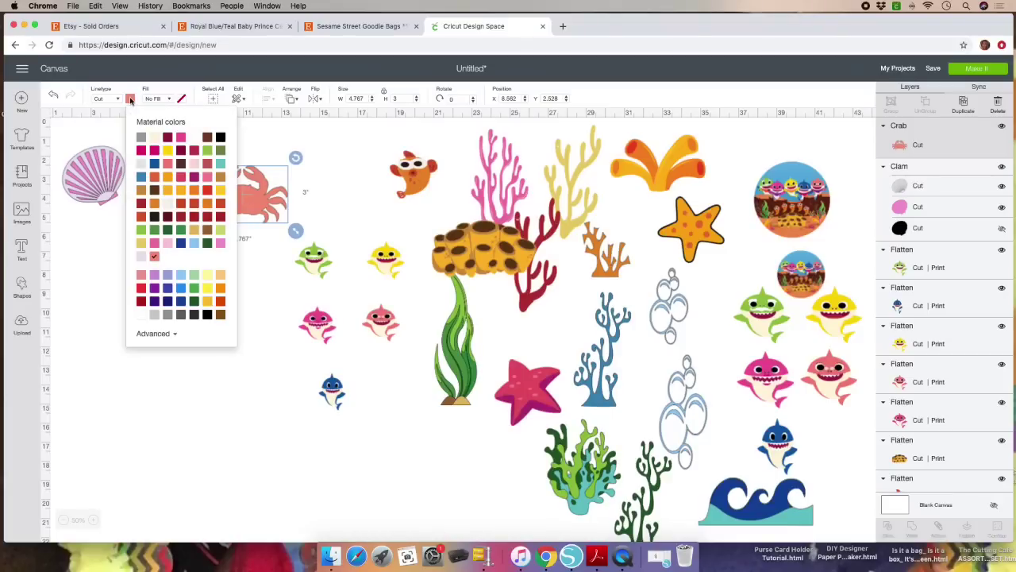
click(142, 217)
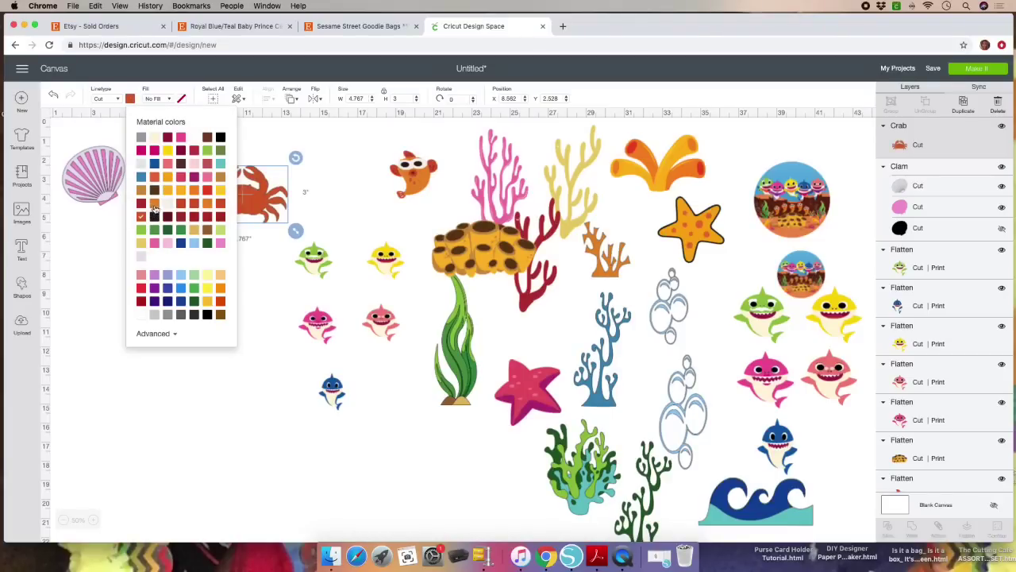
click(154, 203)
click(271, 197)
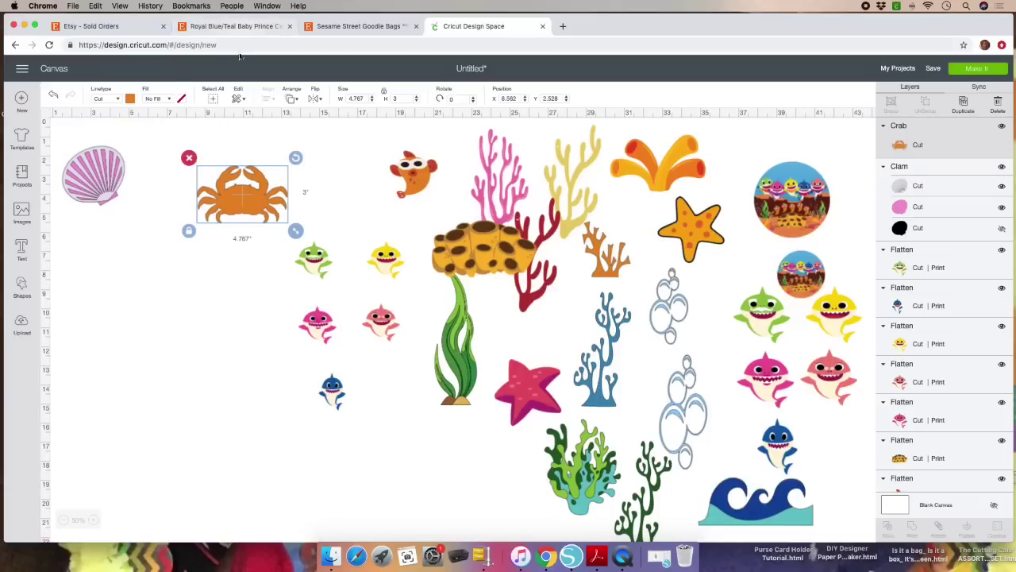
Set the crab's width to 3 inches with proportions unlocked, and move it beside the orange fish.
click(357, 98)
text(3)
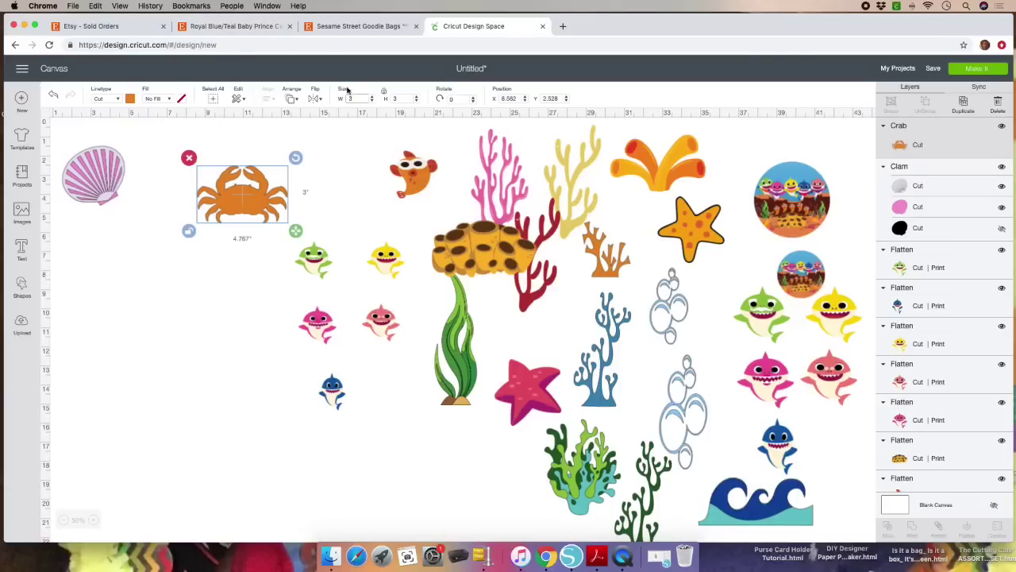
key(Return)
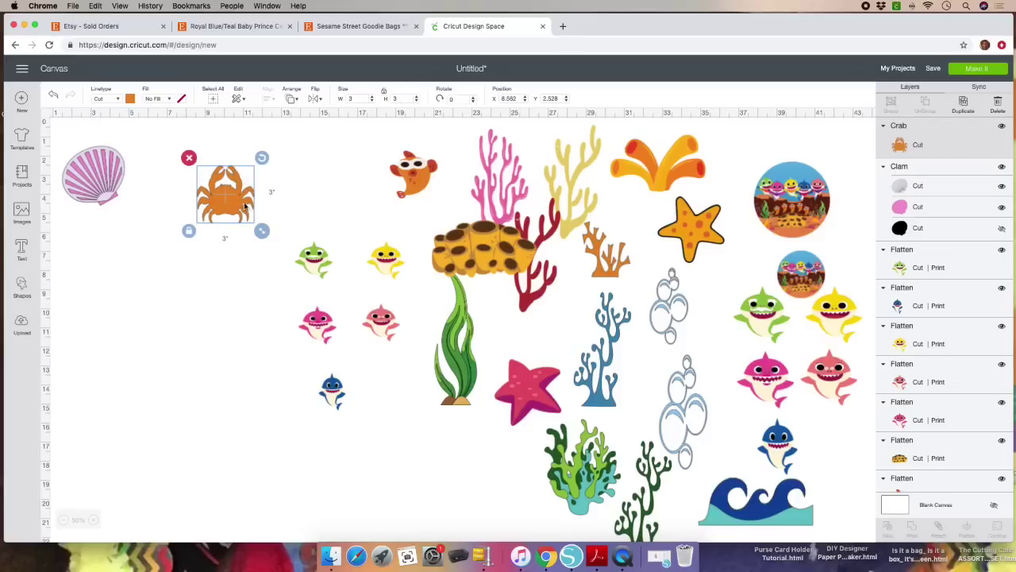
drag(245, 205, 328, 188)
Move the pink striped seashell closer to the crab.
click(68, 135)
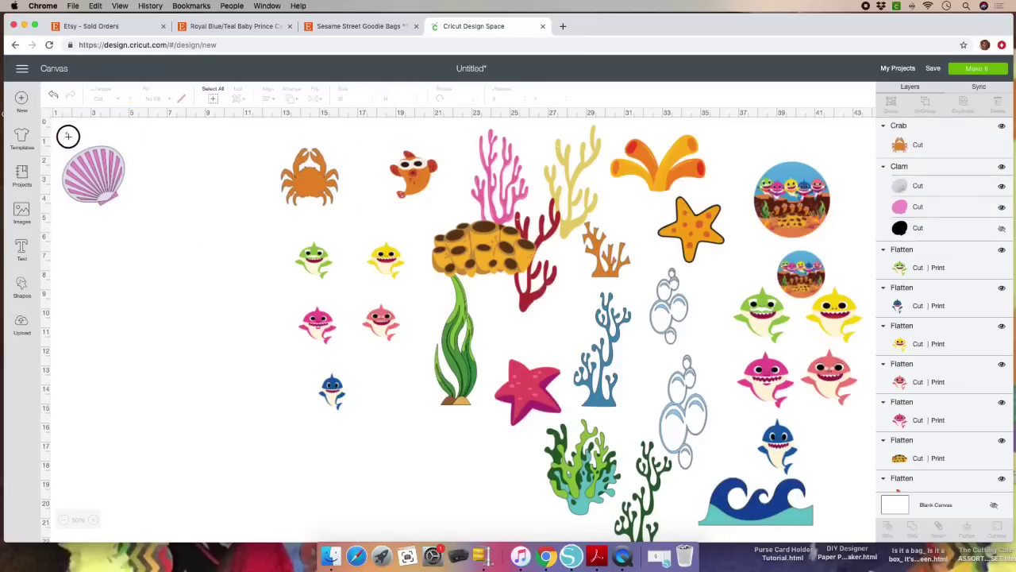
mouse_move(65, 137)
mouse_down()
mouse_move(121, 194)
mouse_move(198, 205)
mouse_up()
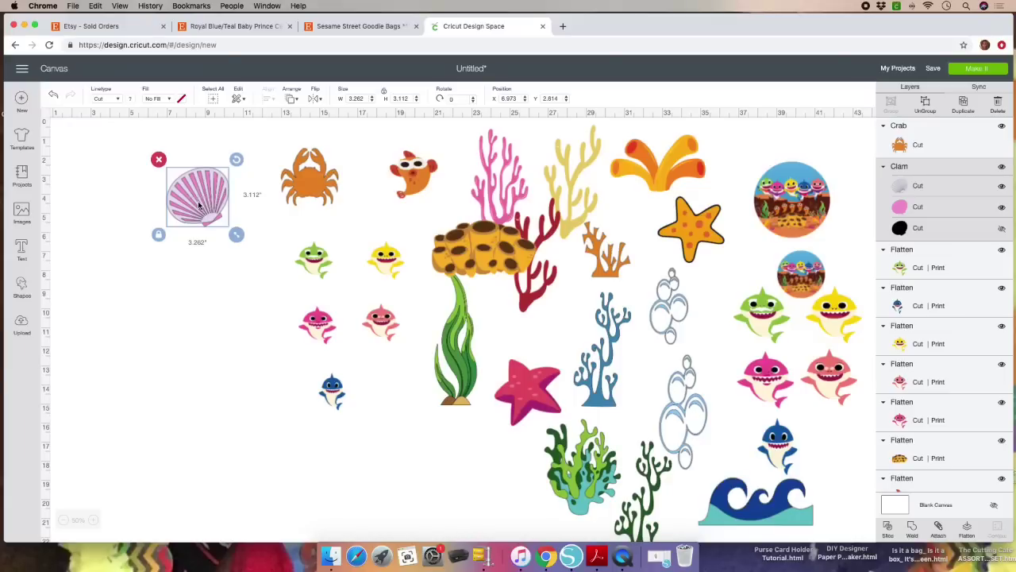
scroll(198, 201, left, 1)
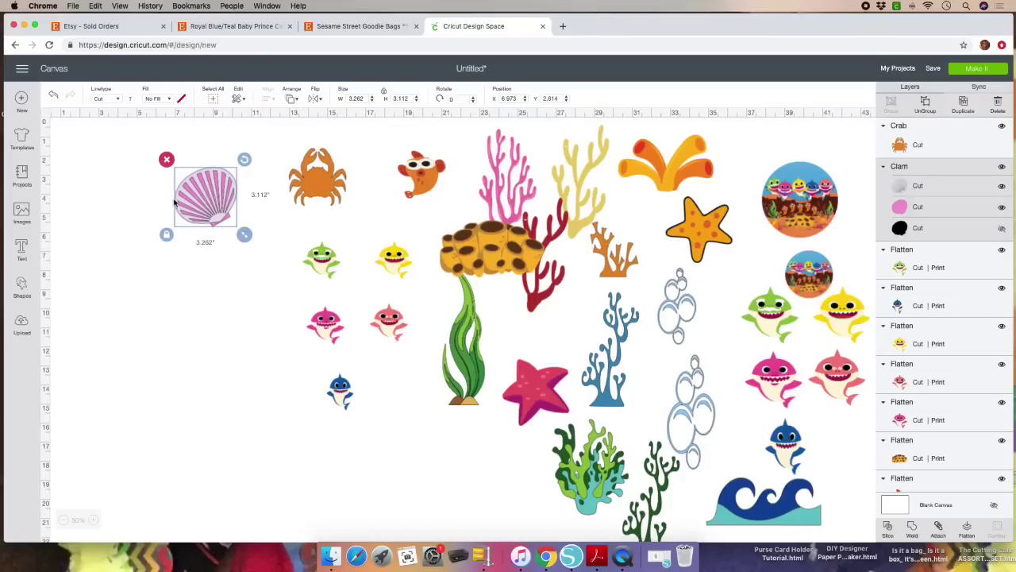
Ungroup the seashell, unhide its black backing layer and delete that layer.
click(925, 102)
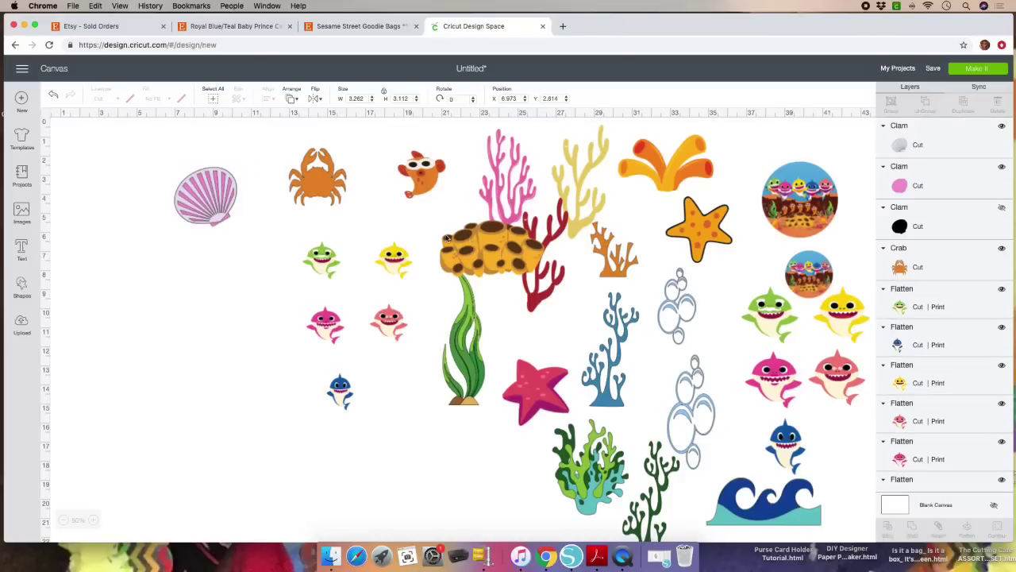
drag(169, 152, 247, 242)
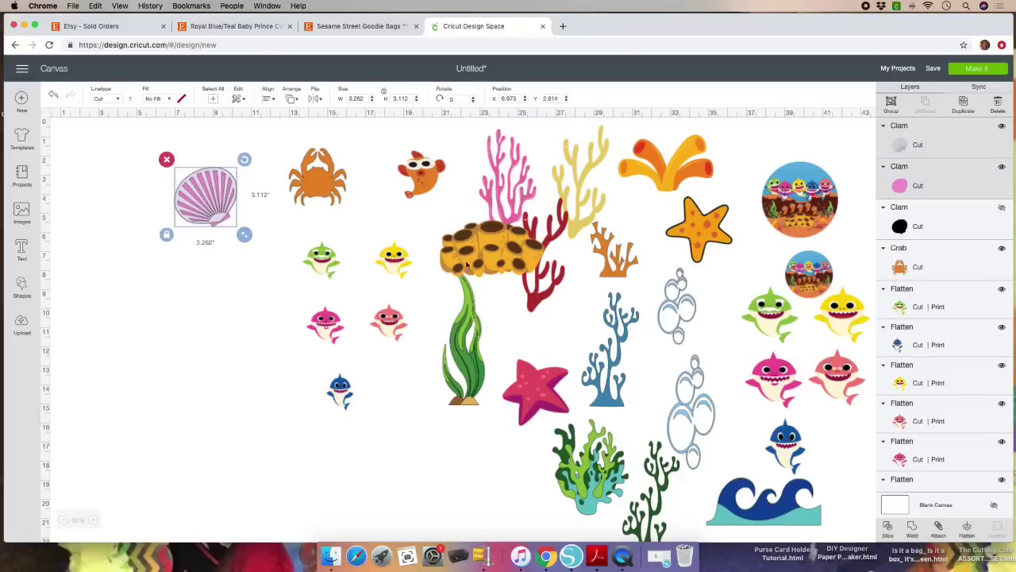
click(970, 228)
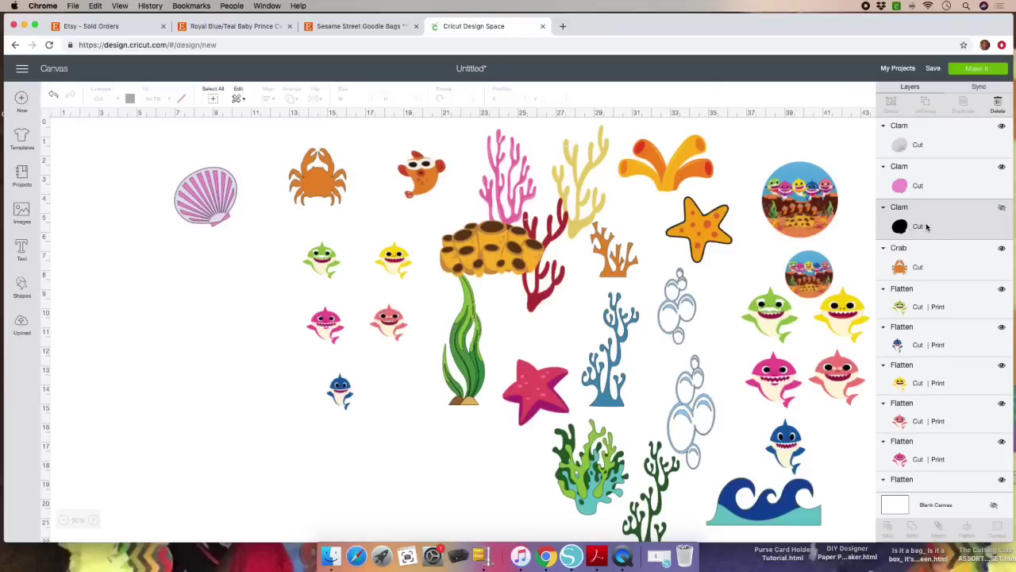
click(1002, 209)
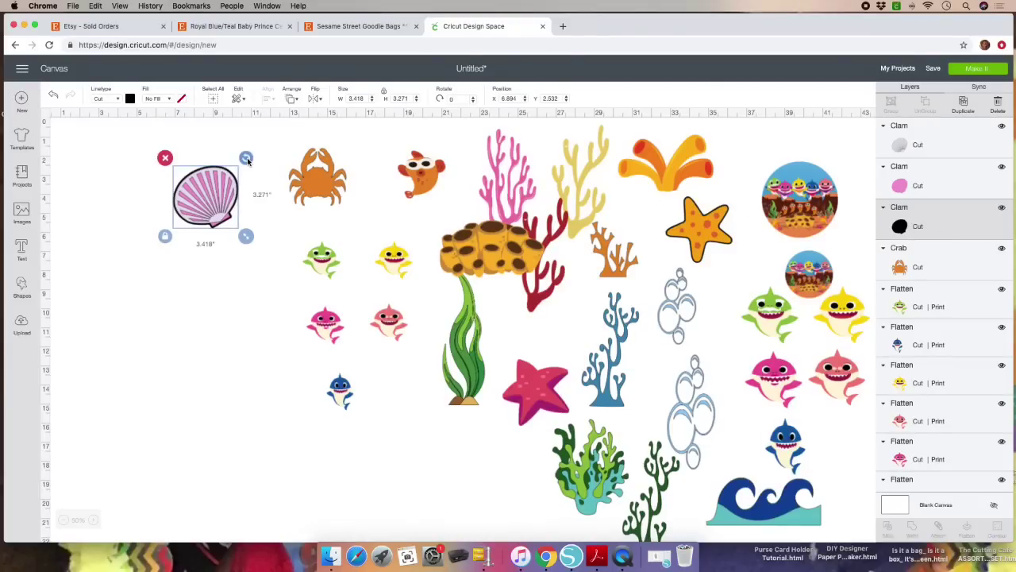
click(166, 158)
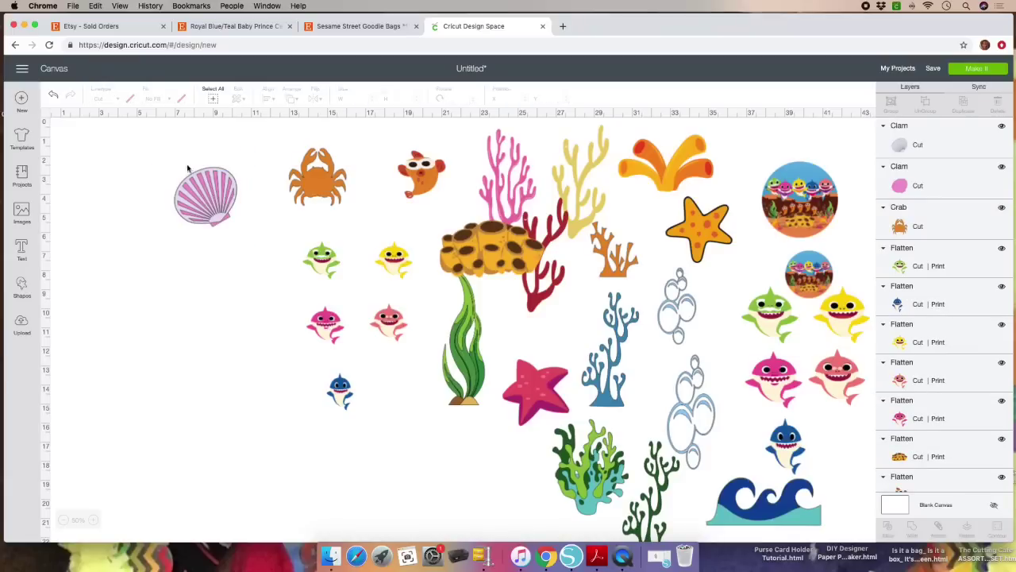
Try yellow as the color of the seashell's pale grey top layer.
click(952, 146)
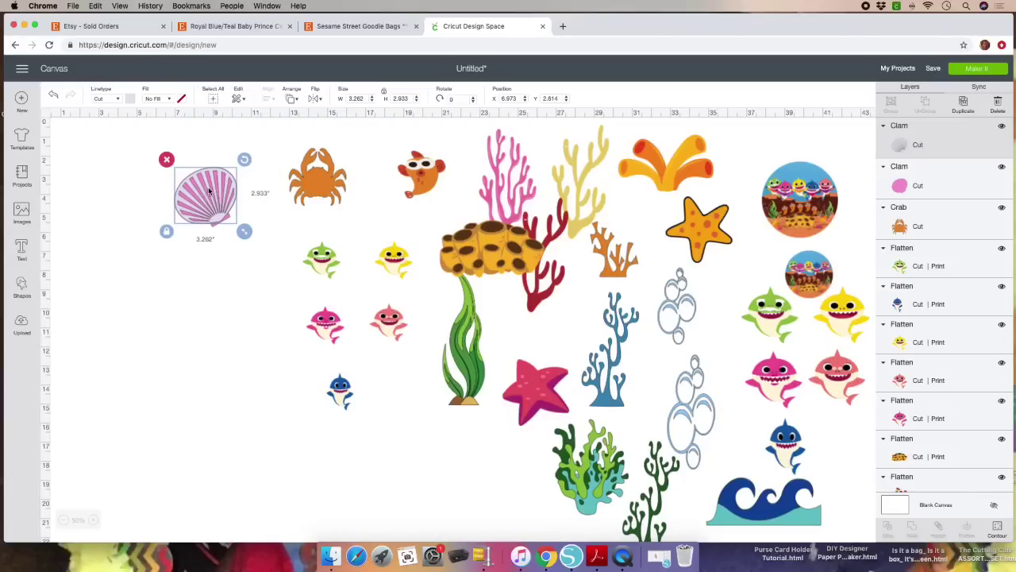
click(130, 99)
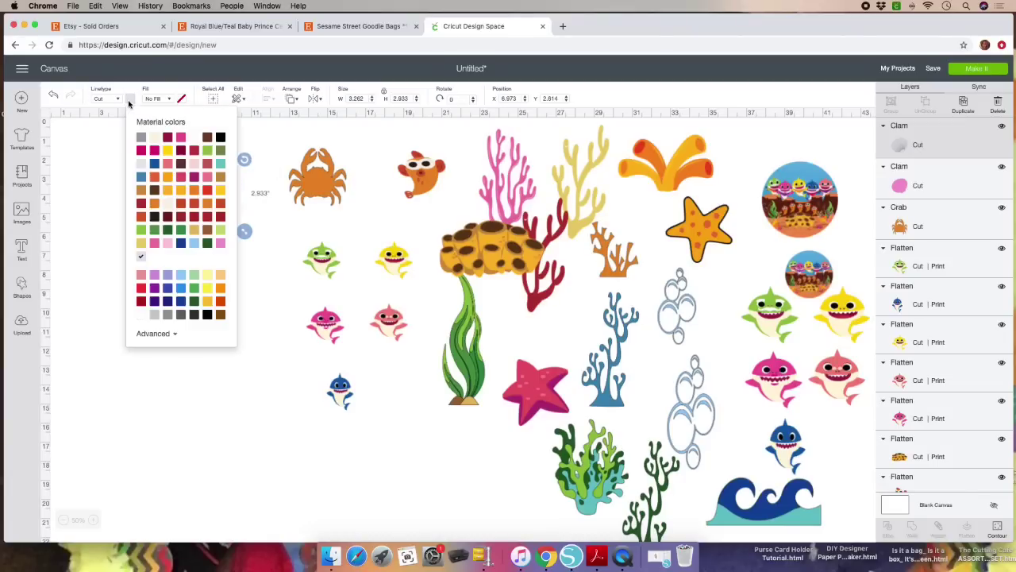
click(167, 150)
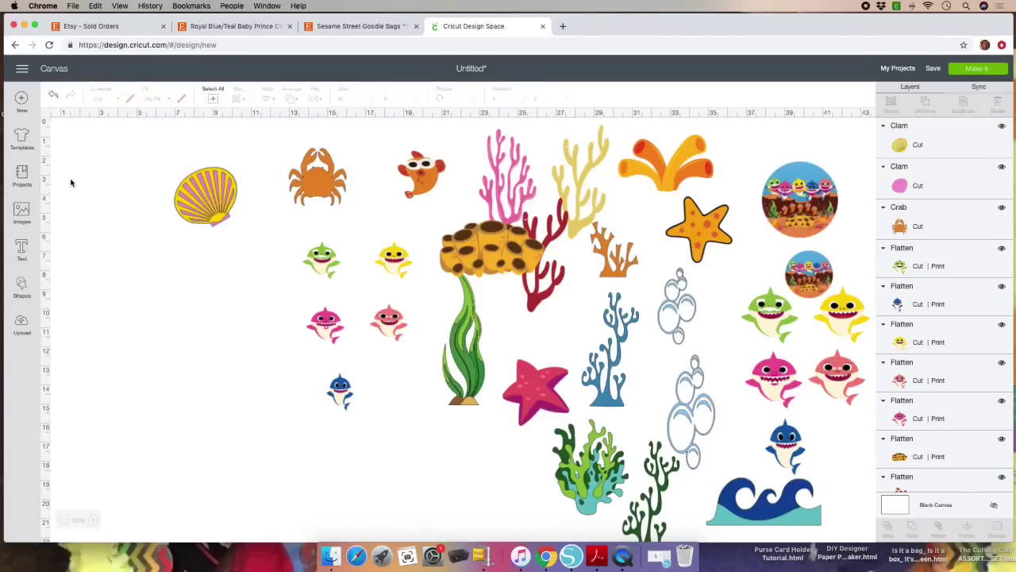
Recolor the seashell's top layer light purple.
click(208, 188)
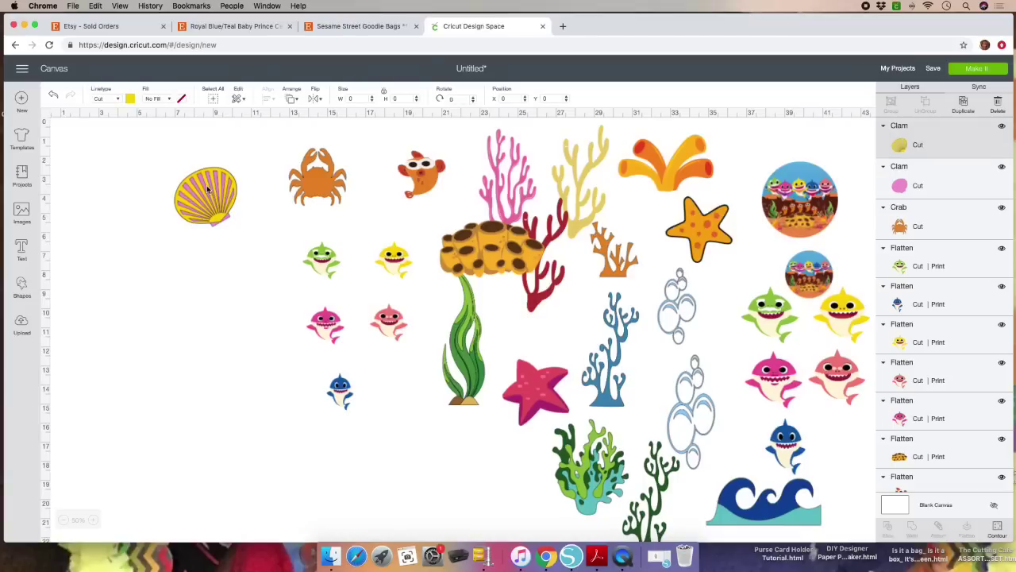
click(130, 99)
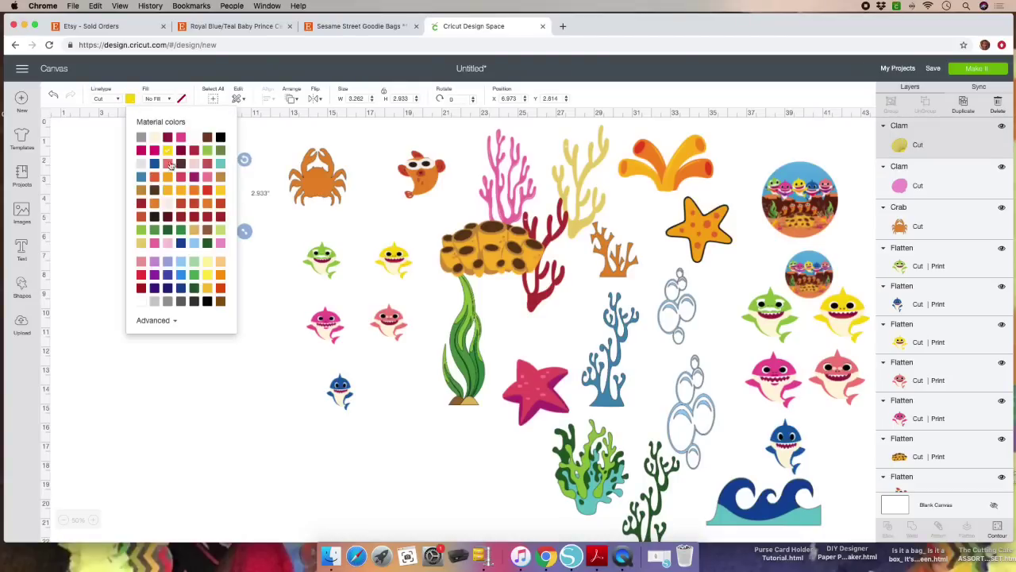
click(155, 262)
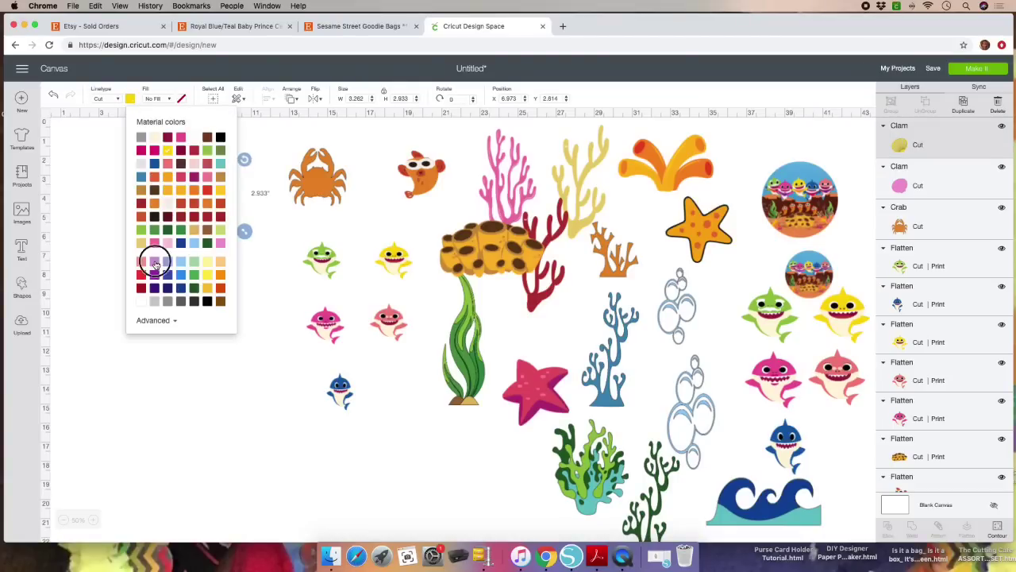
click(81, 209)
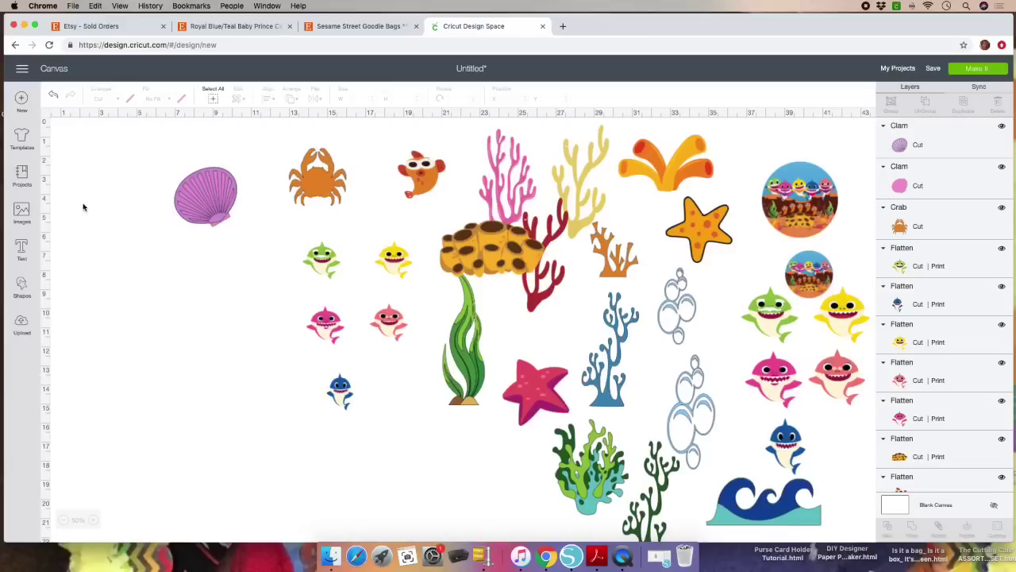
Group the seashell's two layers and nudge the shell slightly upward.
drag(181, 152, 259, 235)
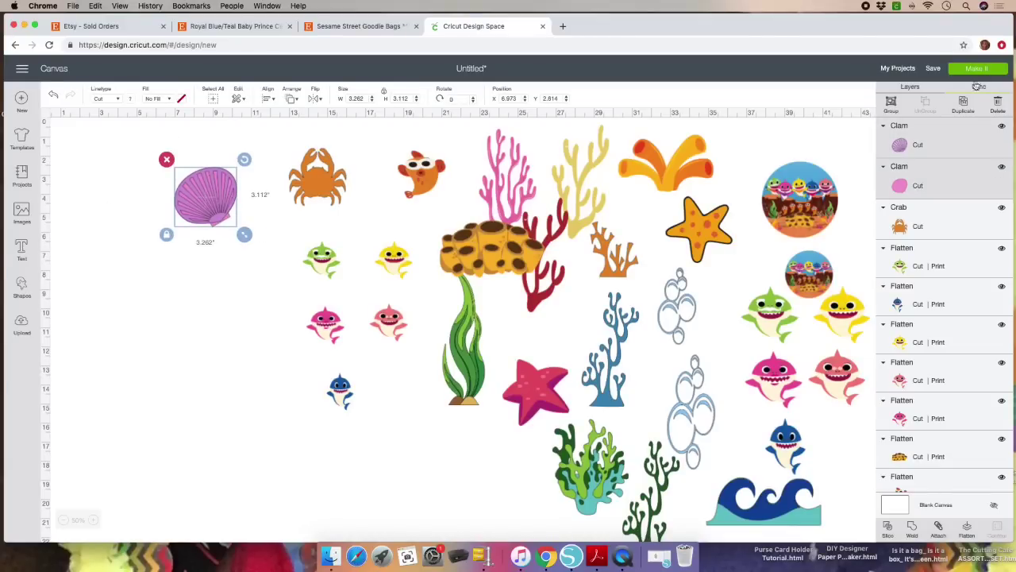
click(891, 104)
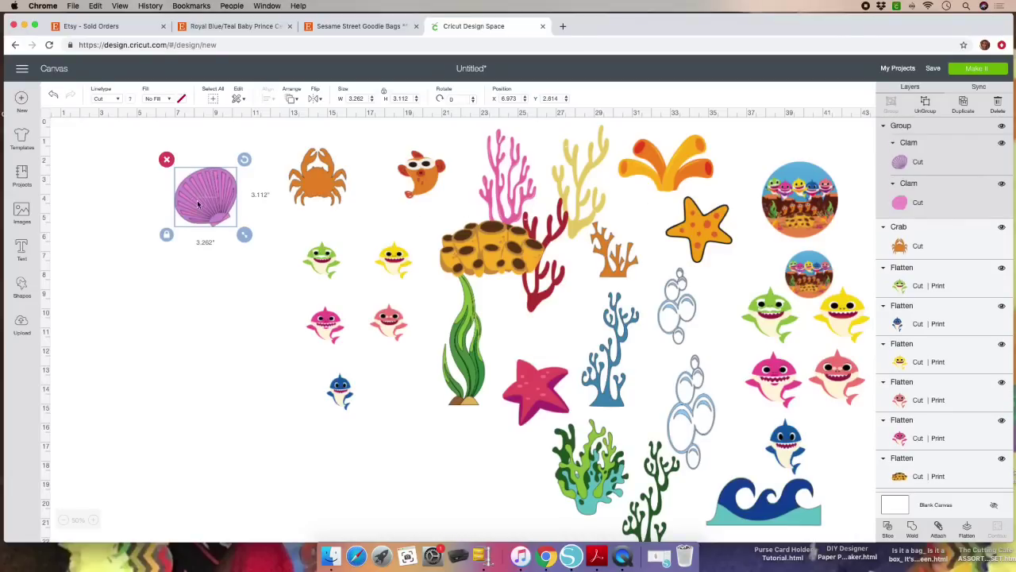
mouse_move(199, 205)
mouse_down()
mouse_move(145, 177)
mouse_move(208, 277)
mouse_move(199, 188)
mouse_up()
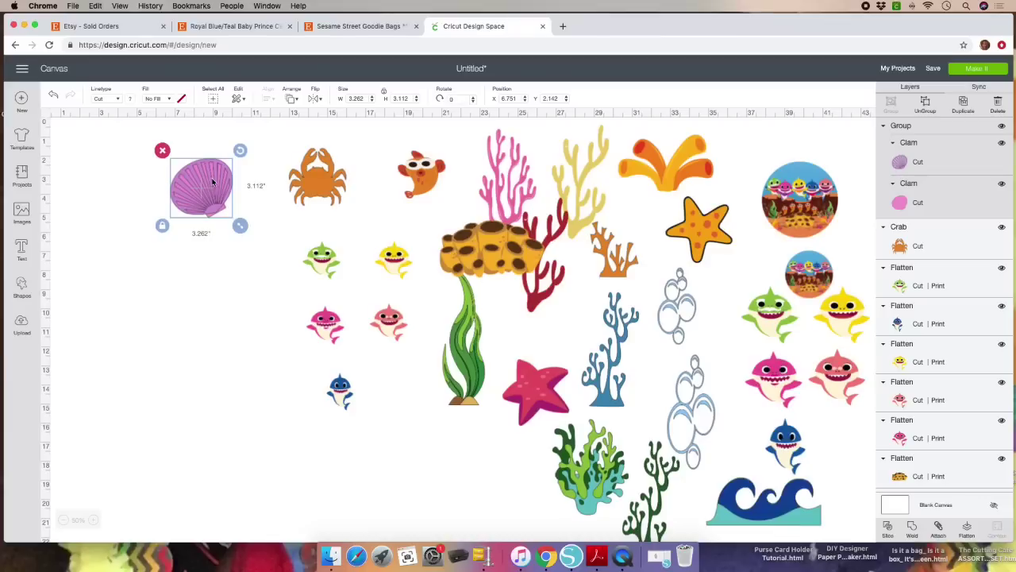
scroll(246, 208, right, 1)
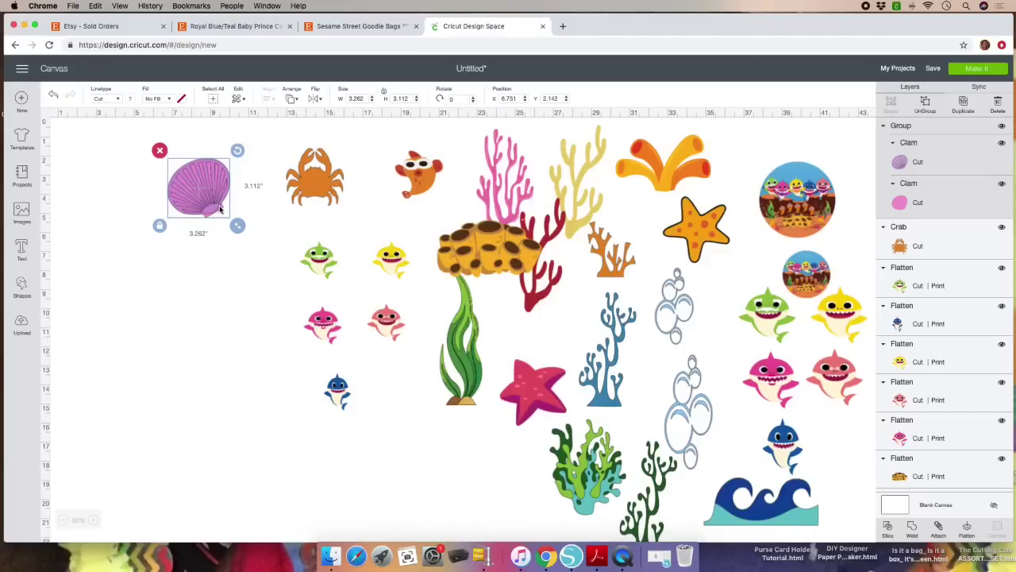
Unlock the seashell's proportions and resize it to 4 inches wide by 3.9 inches high.
click(383, 90)
double_click(359, 99)
text(4)
key(Tab)
text(3)
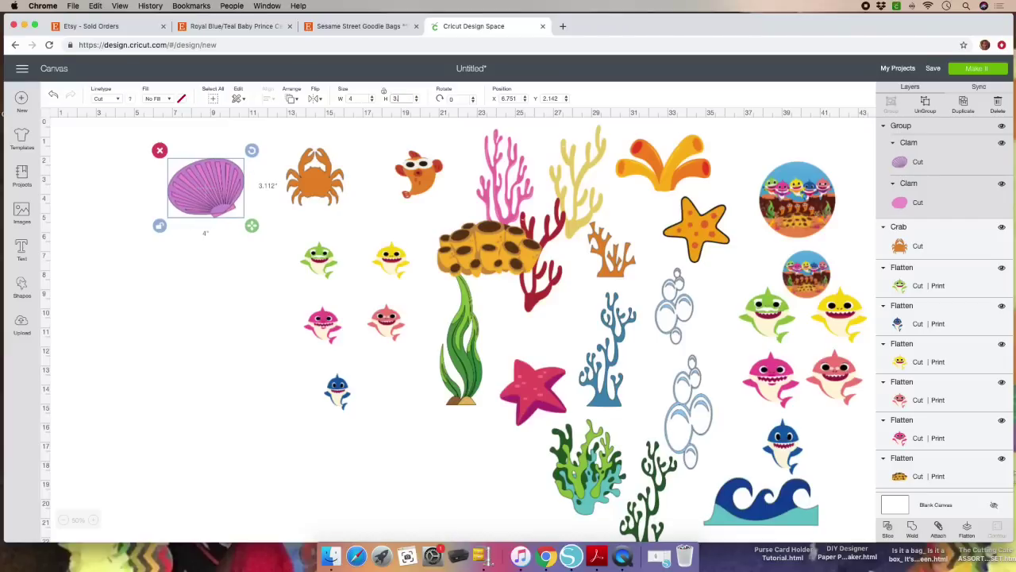
text(.9)
key(Return)
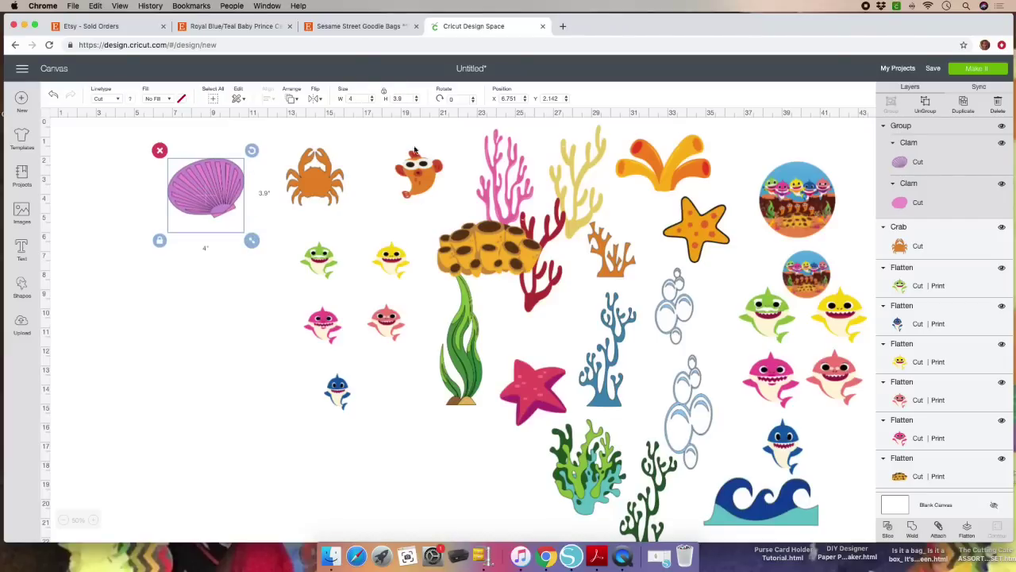
Bring the crab to the front of the layer order and place it between the seashell and the orange fish.
drag(324, 182, 288, 154)
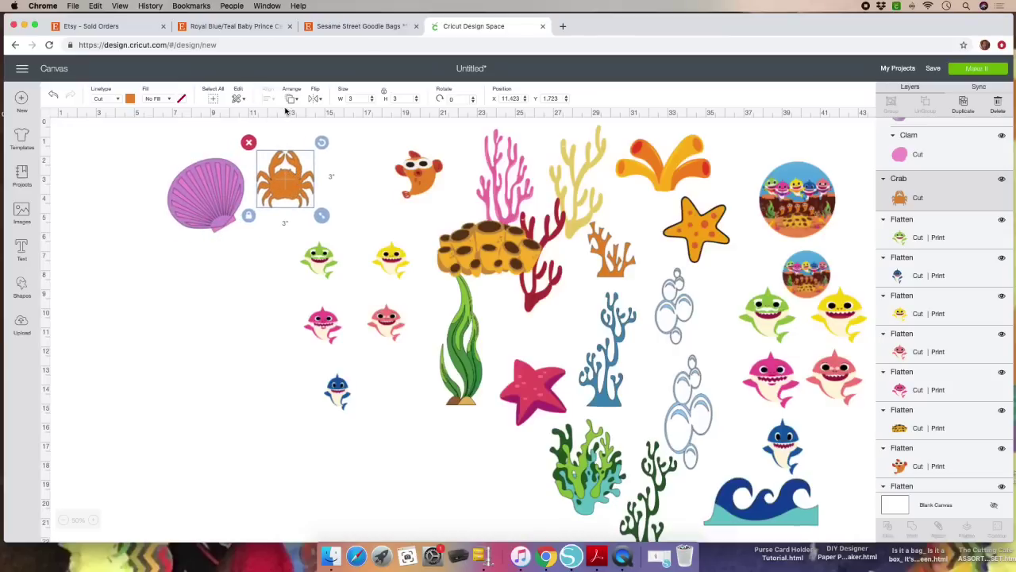
click(291, 98)
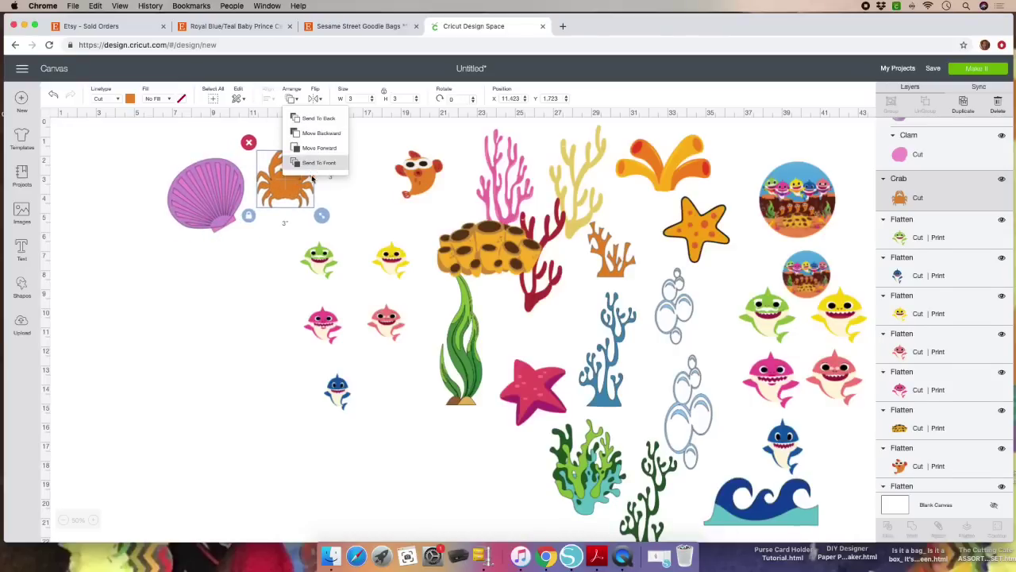
click(314, 164)
drag(290, 184, 342, 178)
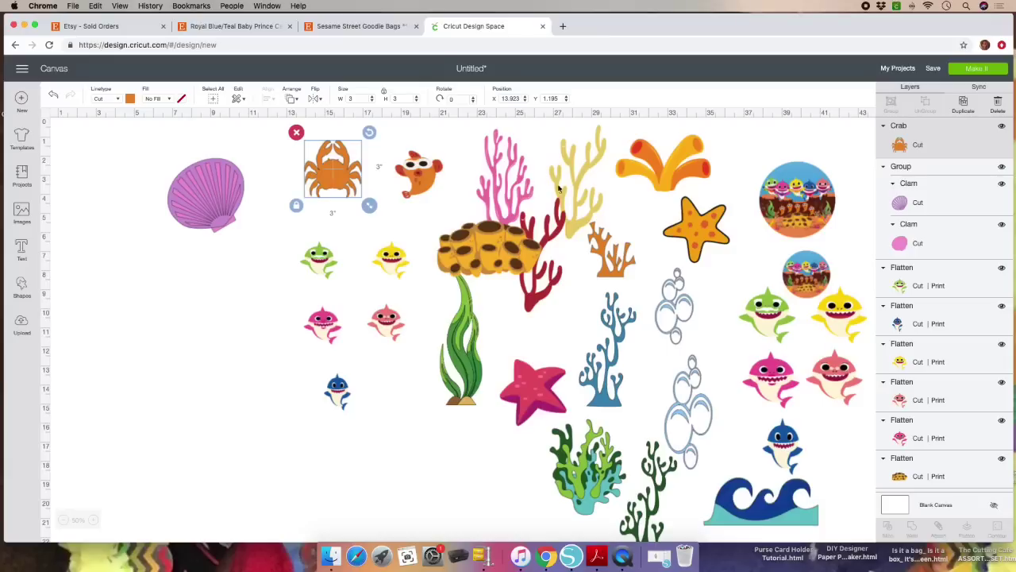
Hide both round Baby Shark scene images, the 4-inch and the 2.5-inch one.
click(792, 200)
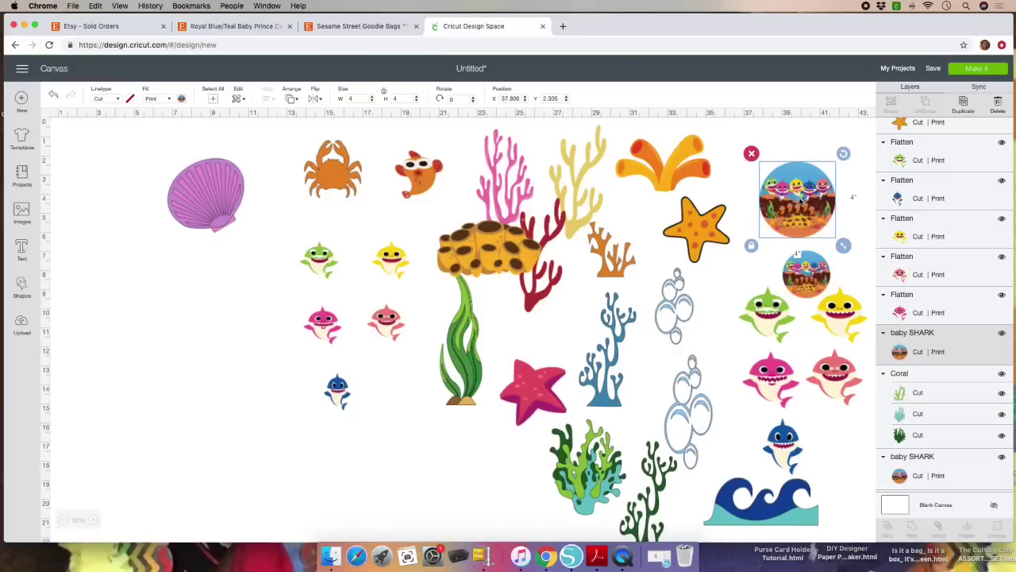
click(1002, 334)
click(804, 274)
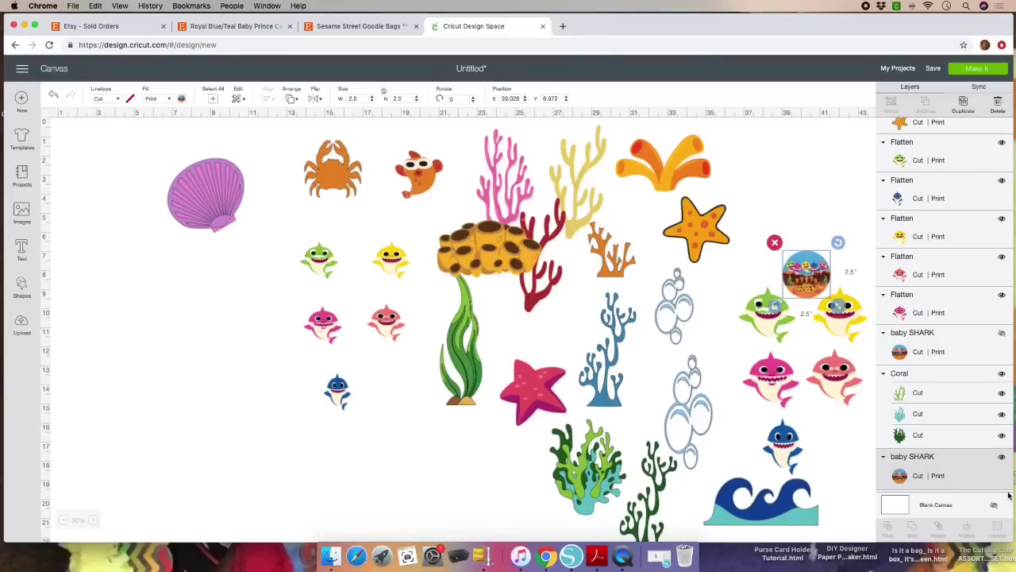
click(1002, 458)
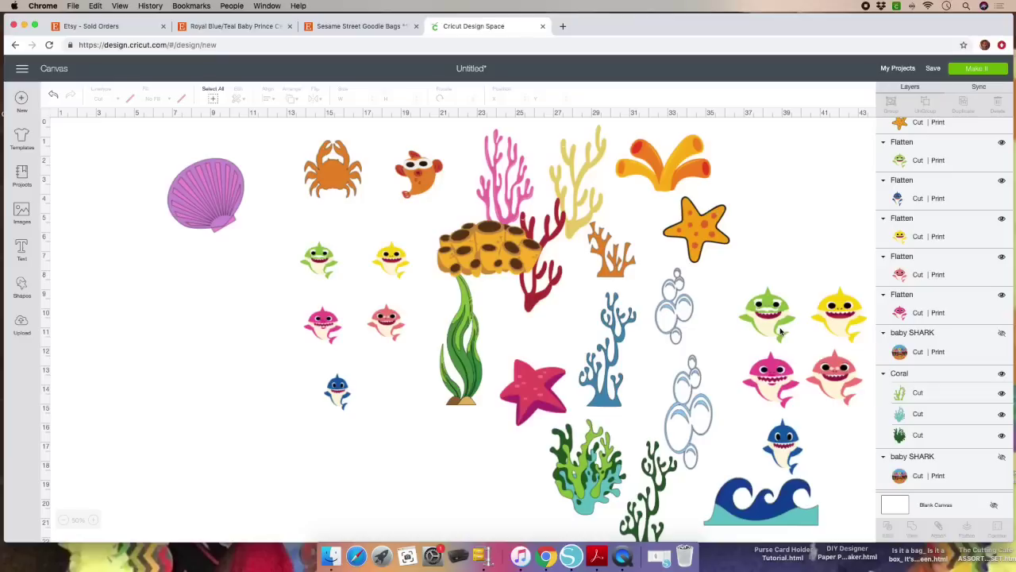
Move the brown-spotted yellow rock beside the small sharks and the seashell to the canvas's upper-left corner.
drag(488, 250, 249, 283)
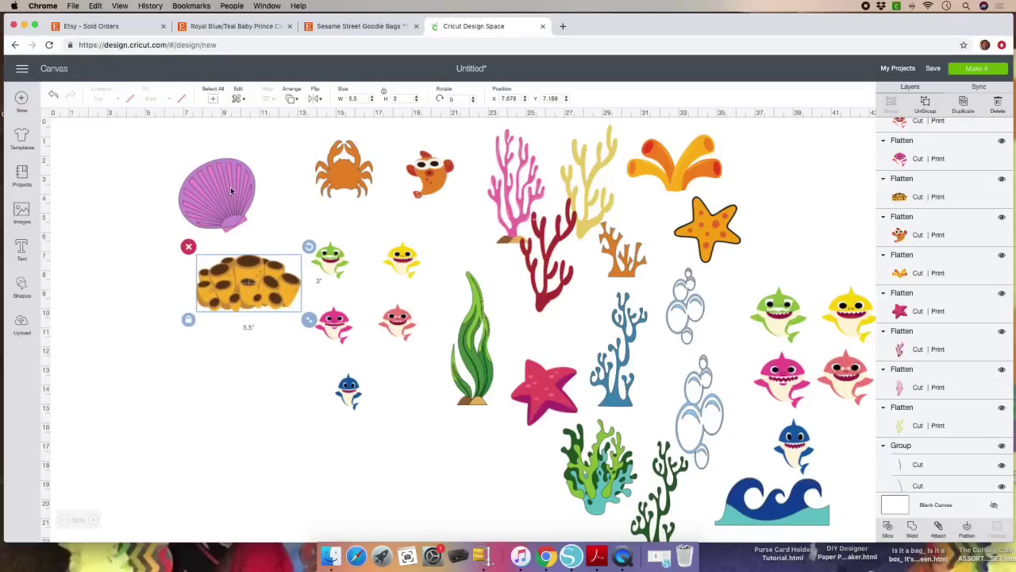
drag(231, 190, 119, 173)
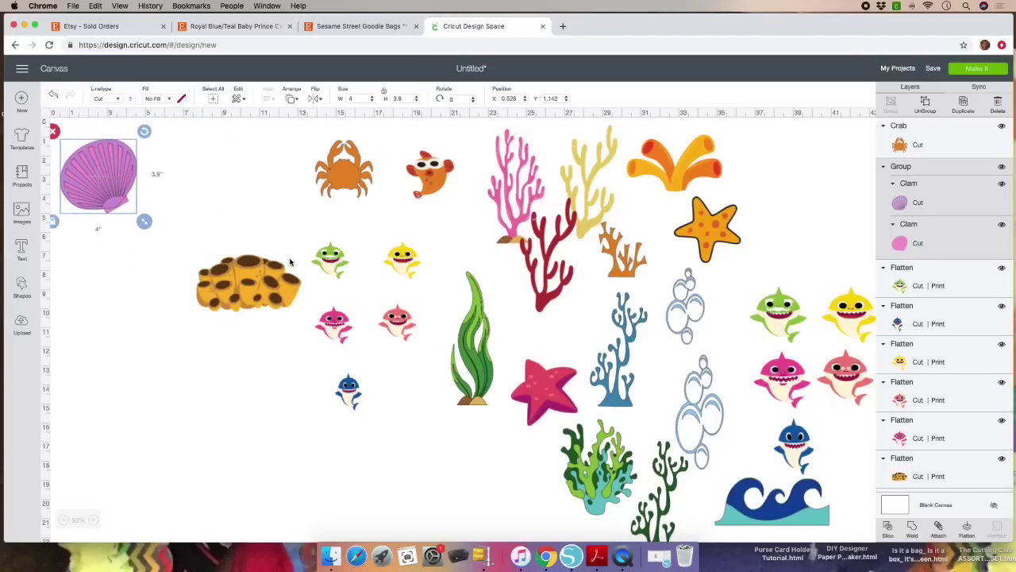
click(243, 276)
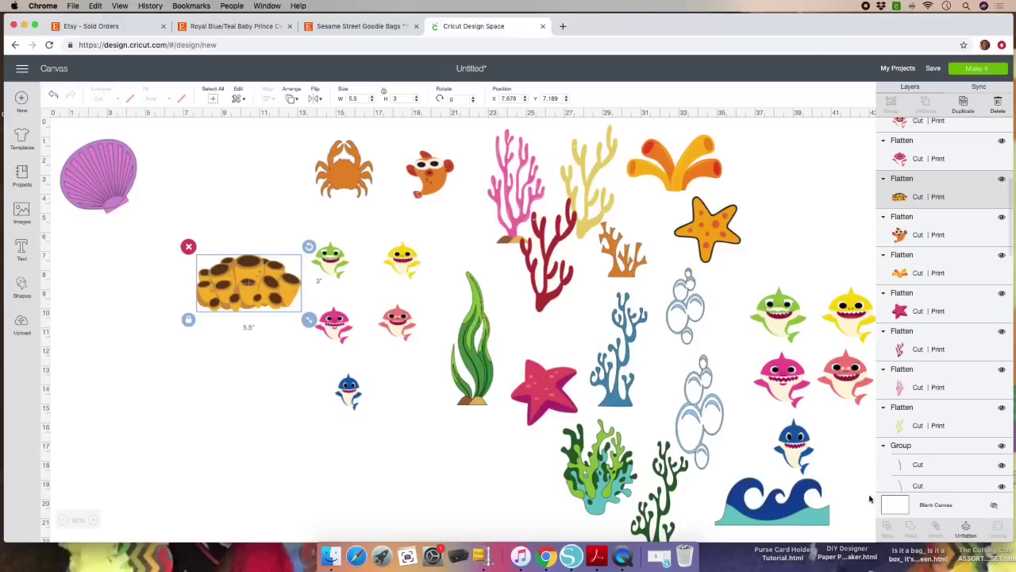
Gather the yellow rock and the crab beneath the seashell, and place the orange fish beside the seashell.
drag(250, 282, 103, 255)
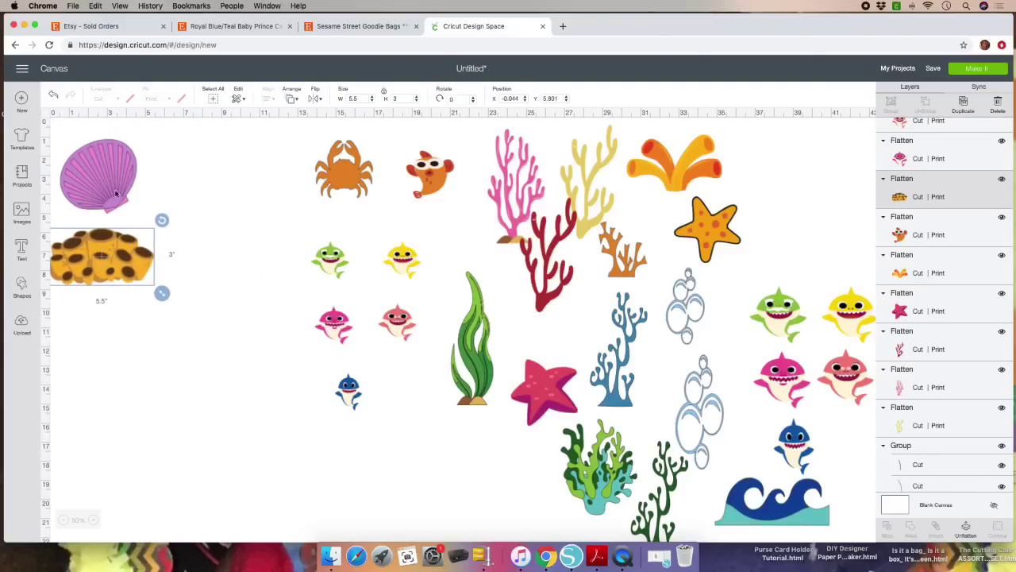
click(327, 186)
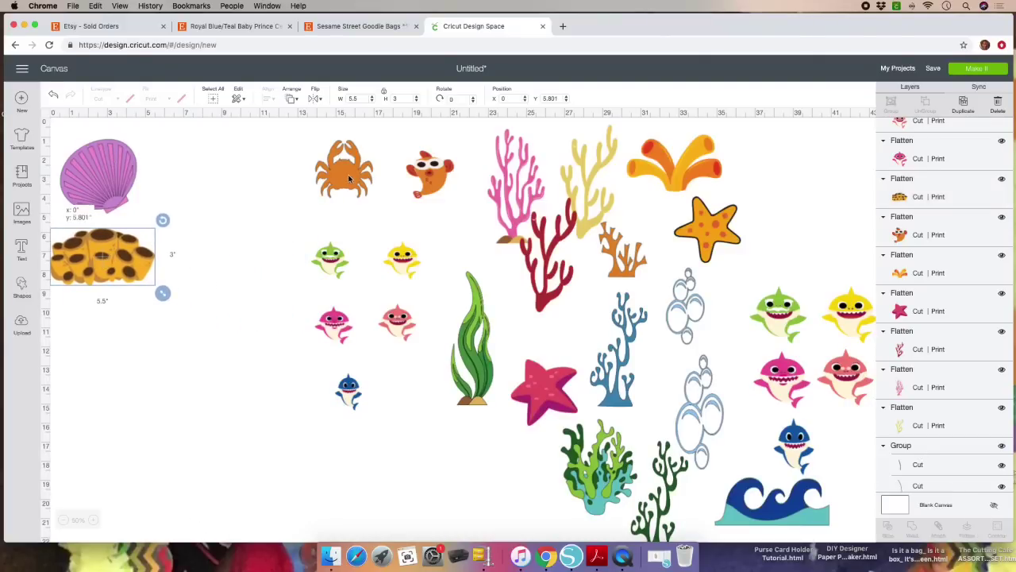
drag(309, 201, 113, 332)
click(429, 183)
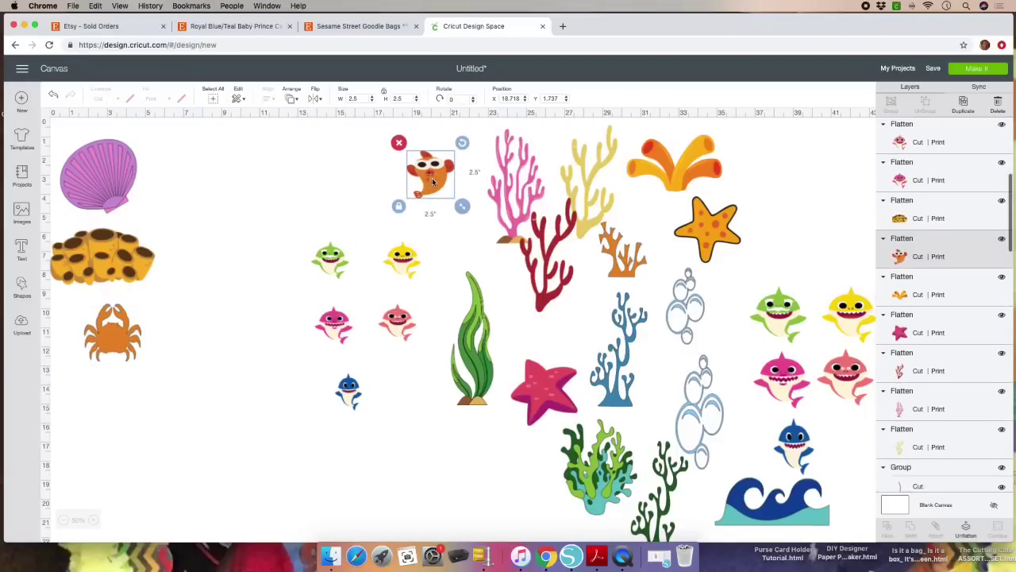
drag(429, 183, 170, 163)
Stack the five 2-inch sharks in a column below the orange fish: green, yellow, pink, blue and coral-colored.
click(332, 258)
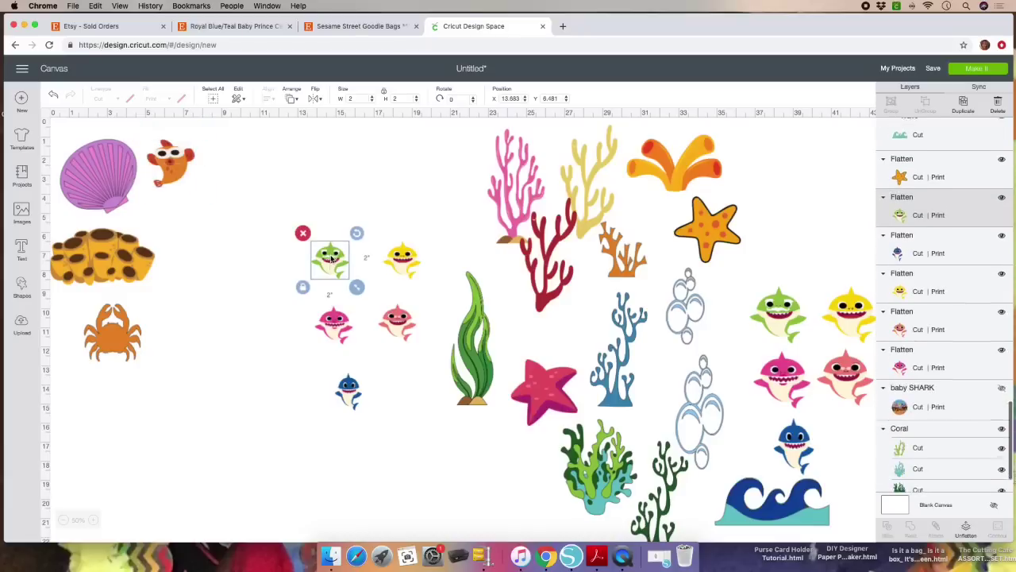
drag(332, 258, 181, 222)
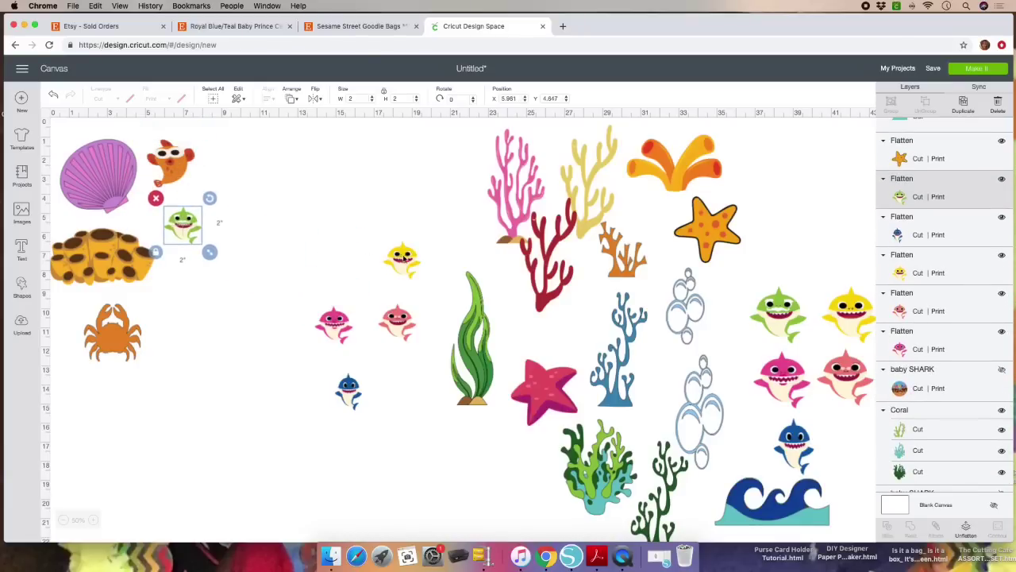
drag(401, 258, 187, 272)
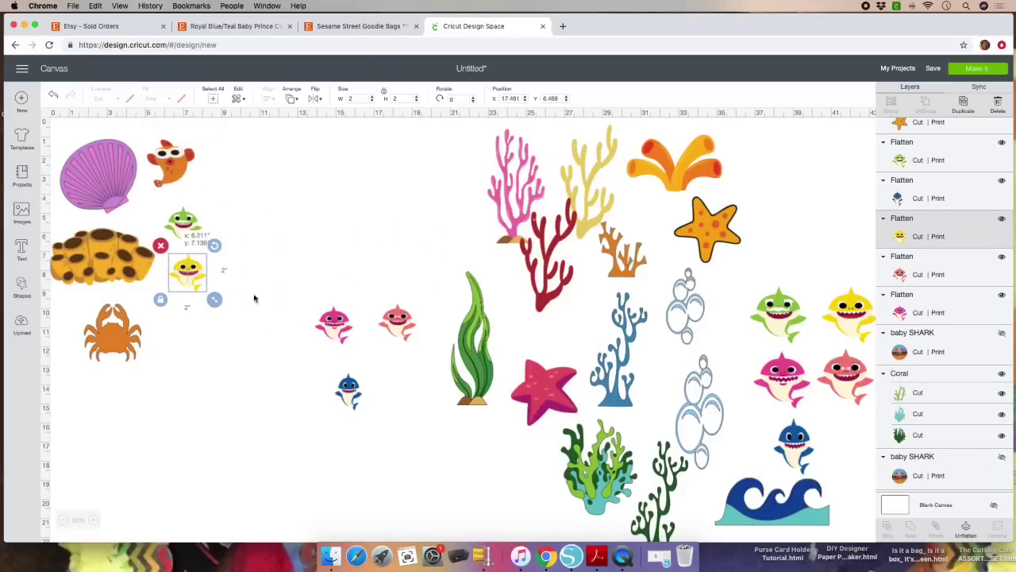
click(333, 322)
drag(334, 321, 185, 318)
click(347, 389)
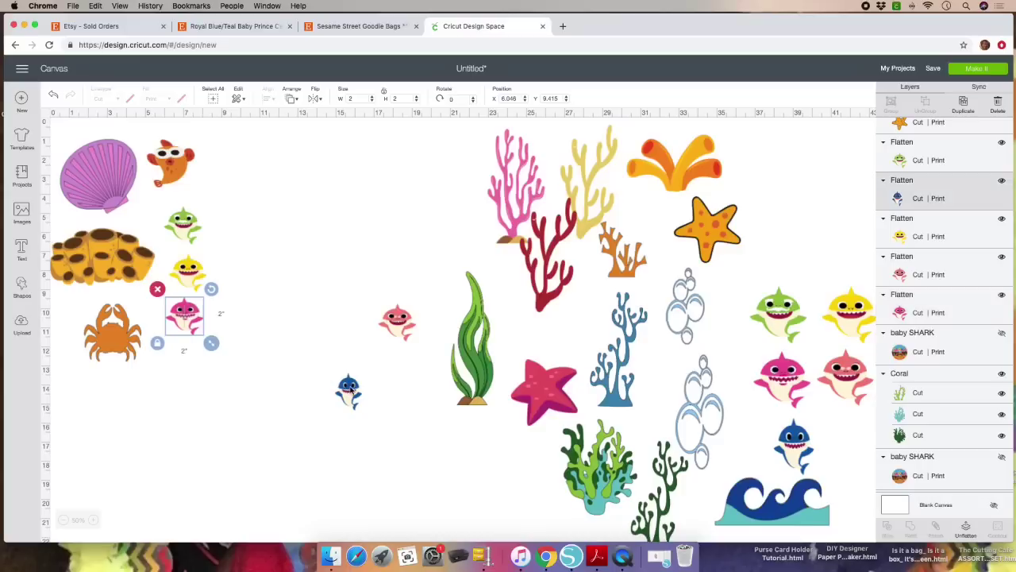
drag(348, 389, 198, 363)
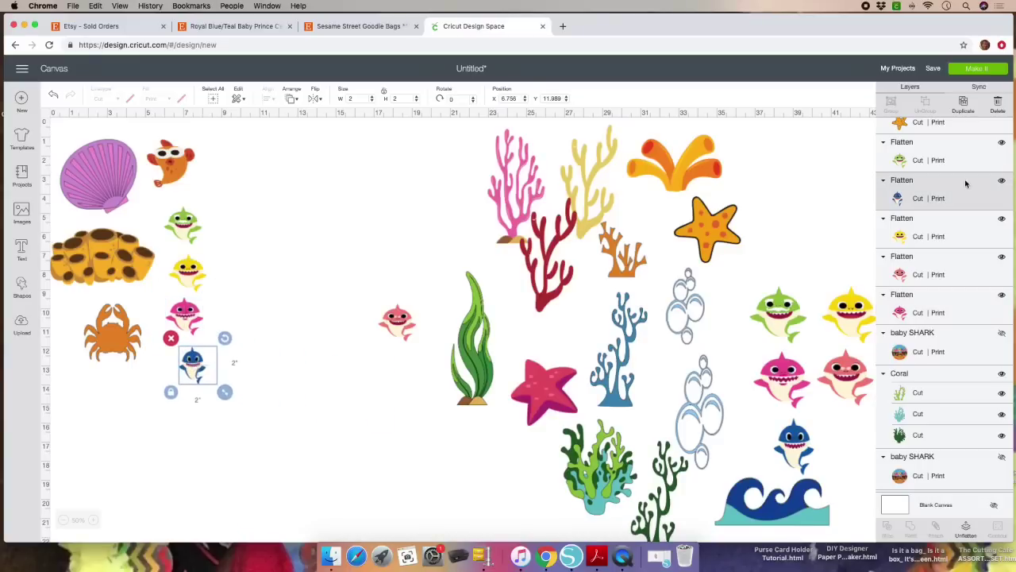
click(410, 321)
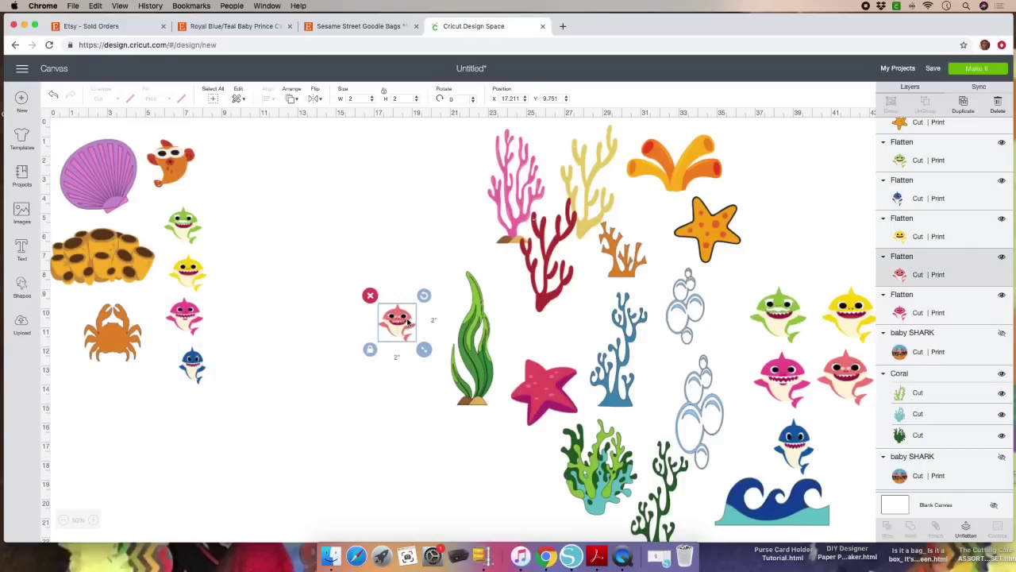
drag(410, 320, 214, 409)
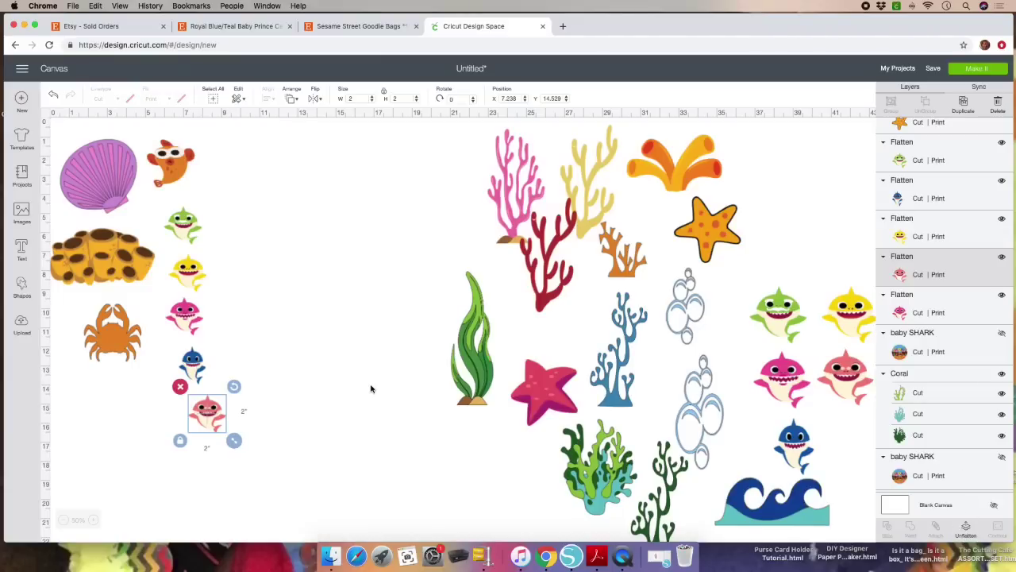
Move the pink, dark red, yellow and small orange corals over to the gathered pieces near the orange fish and small sharks.
click(510, 198)
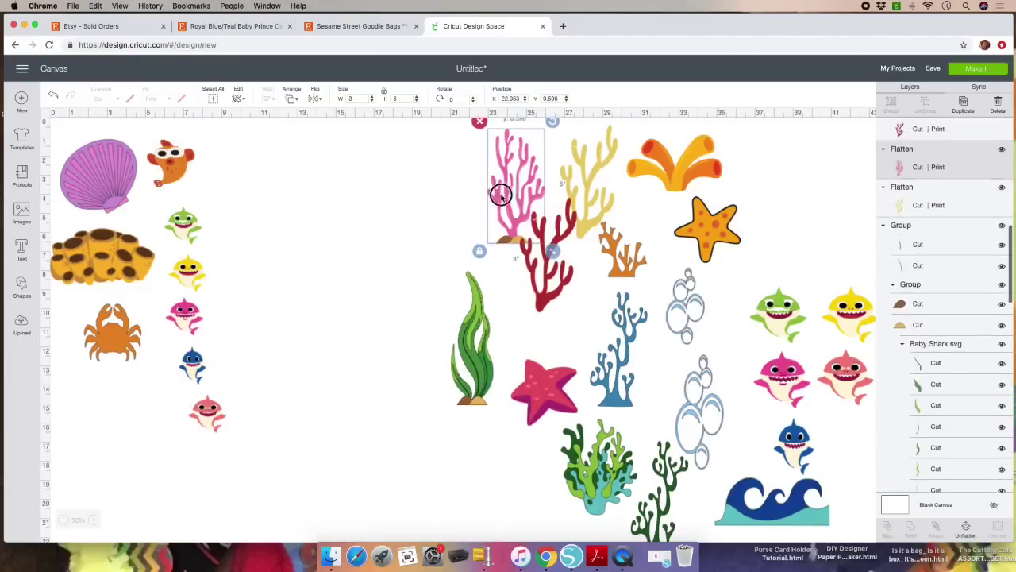
drag(499, 193, 215, 209)
drag(539, 251, 273, 171)
click(516, 260)
drag(516, 261, 324, 216)
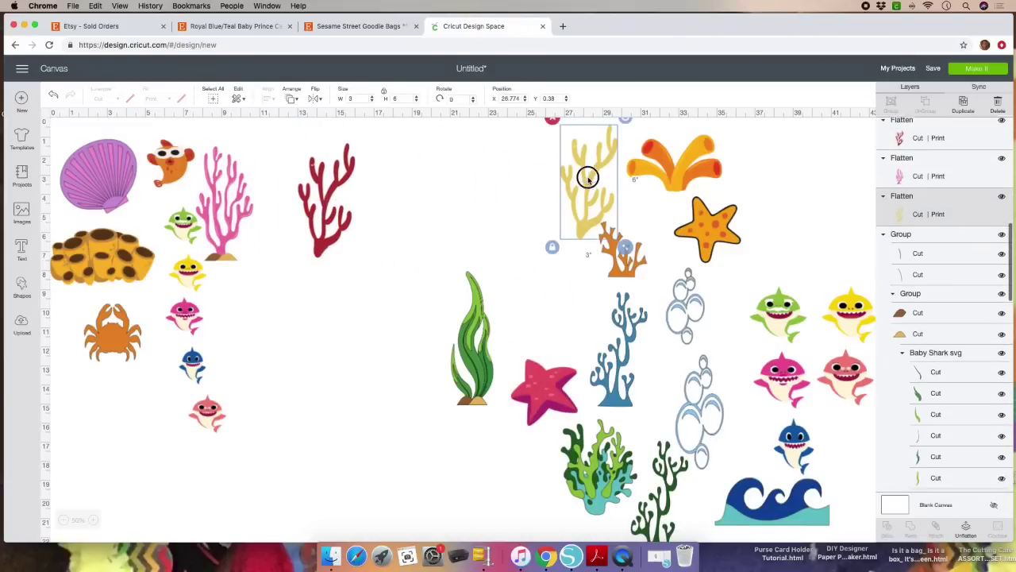
drag(585, 172, 264, 319)
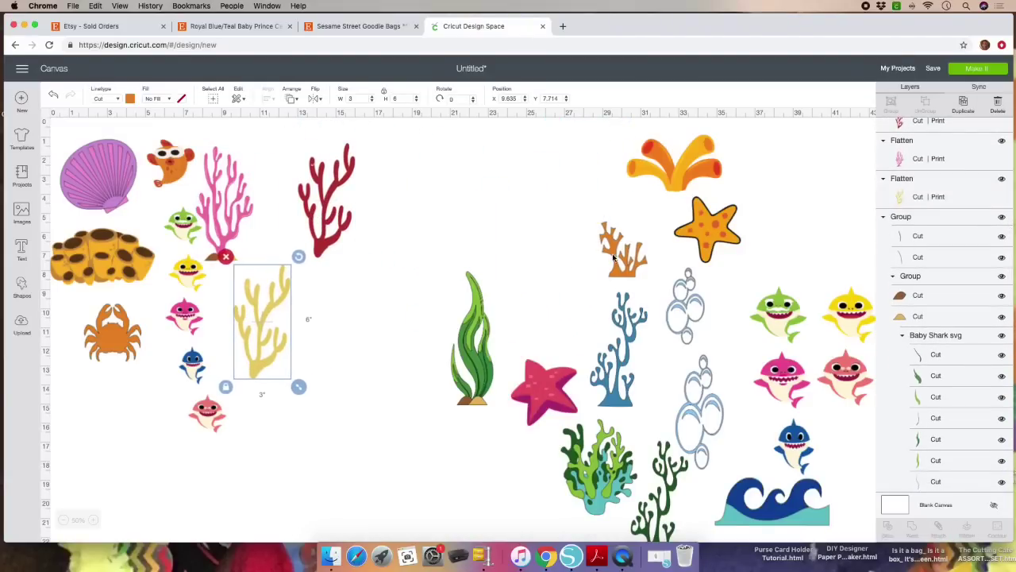
click(597, 253)
drag(597, 252, 352, 148)
Place the orange starfish below the dark red coral, and line up the pink starfish and orange tube coral beside the small orange coral.
click(710, 222)
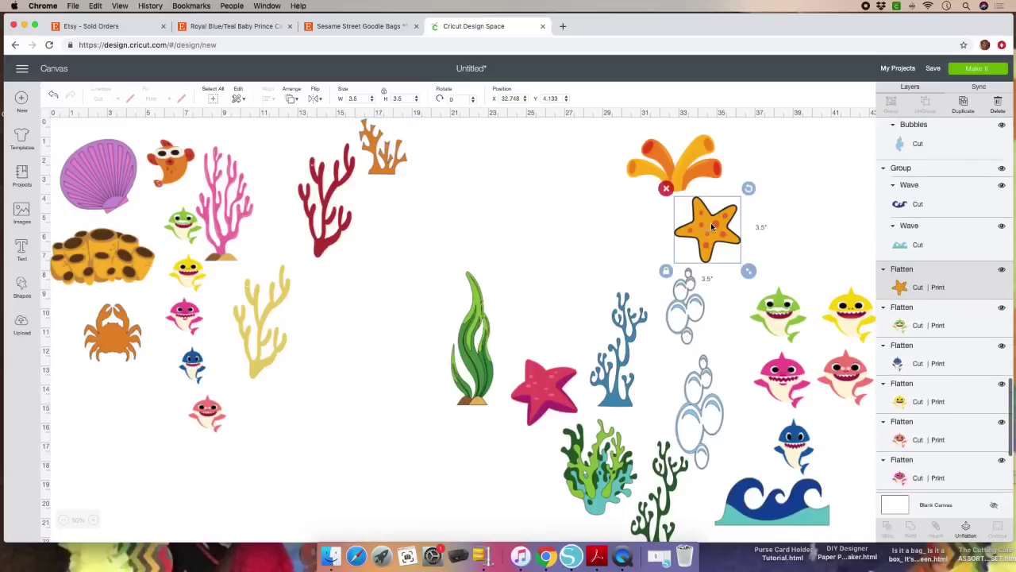
drag(710, 222, 341, 303)
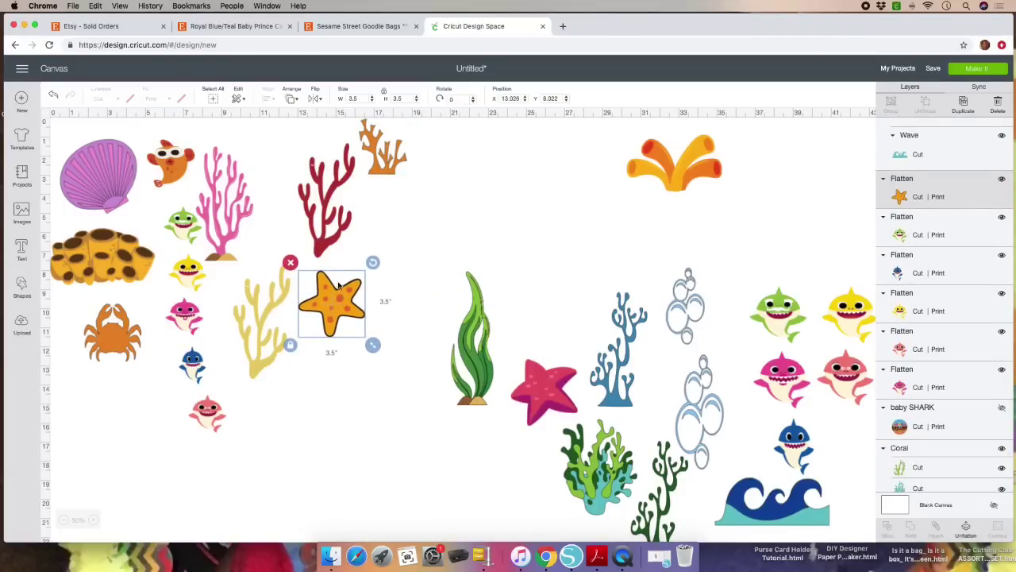
drag(545, 383, 450, 162)
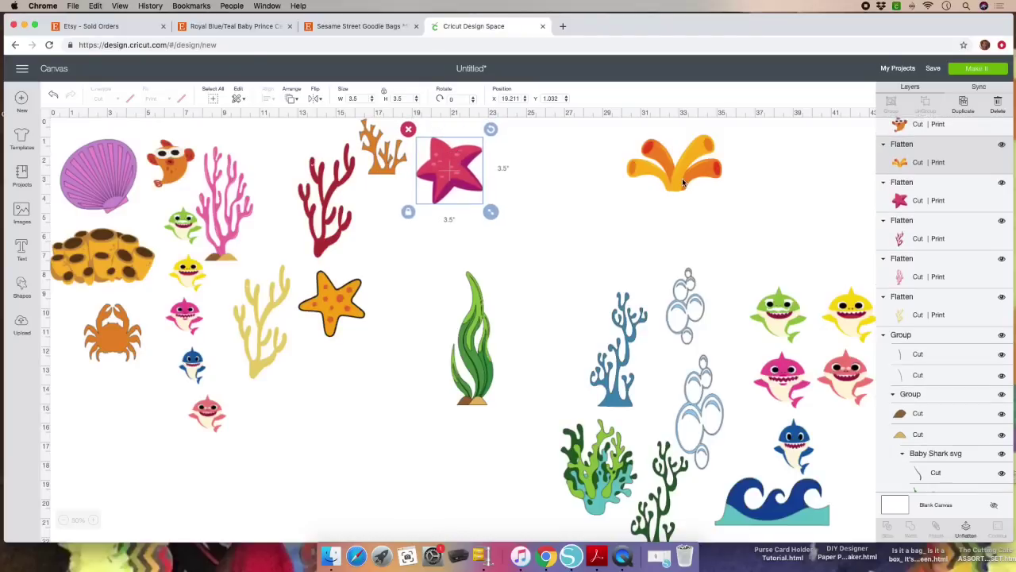
drag(671, 180, 555, 176)
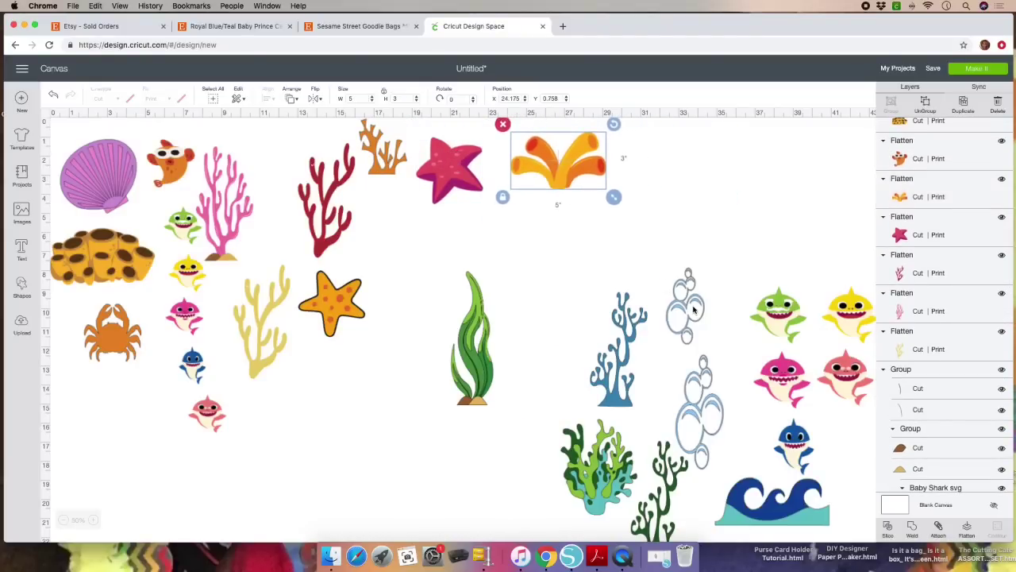
Check the layers of the bubbles, blue coral, green corals, wave and large green shark to see which are flattened.
click(684, 308)
click(627, 349)
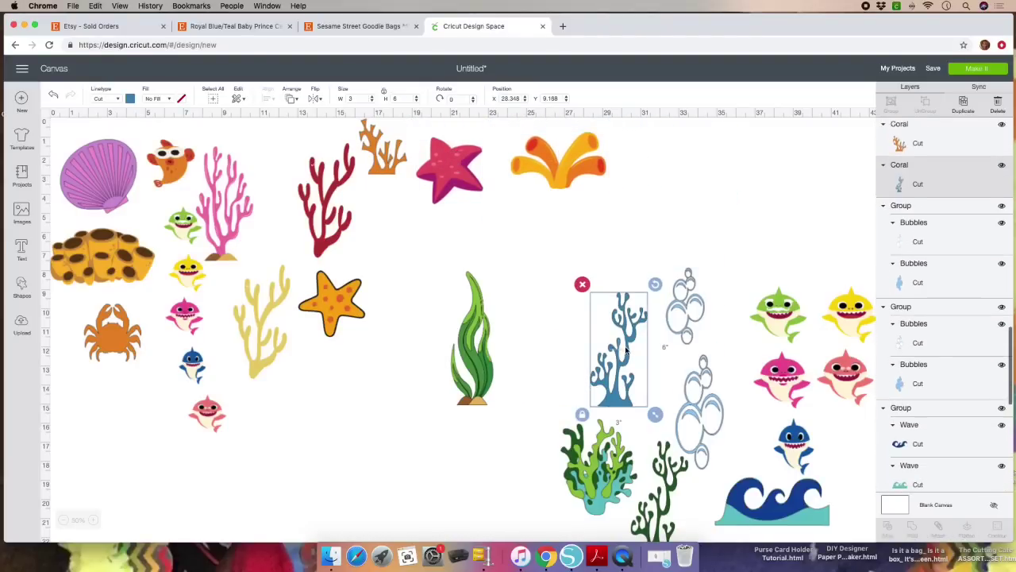
click(600, 464)
click(669, 481)
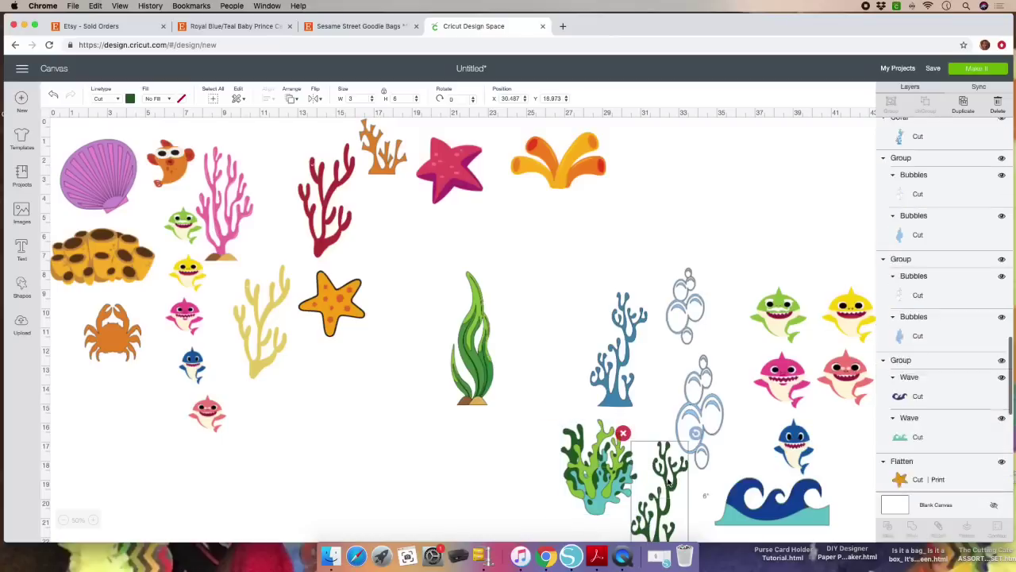
click(782, 502)
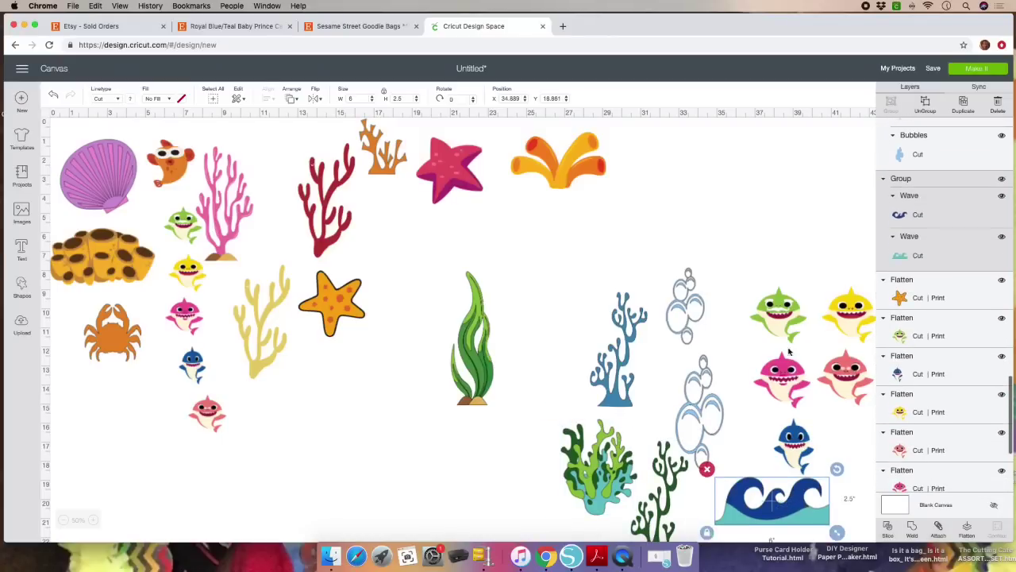
click(784, 318)
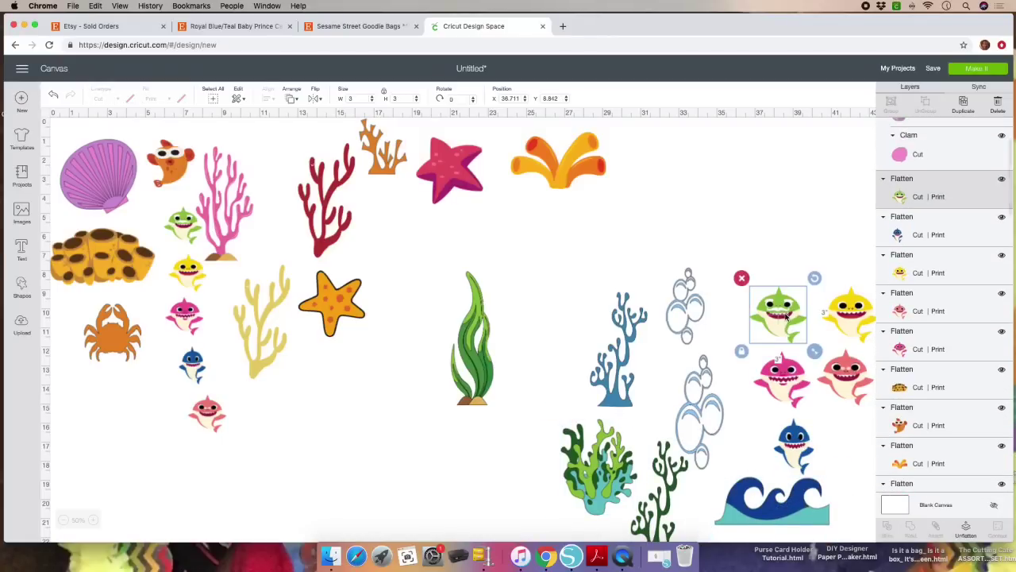
click(709, 400)
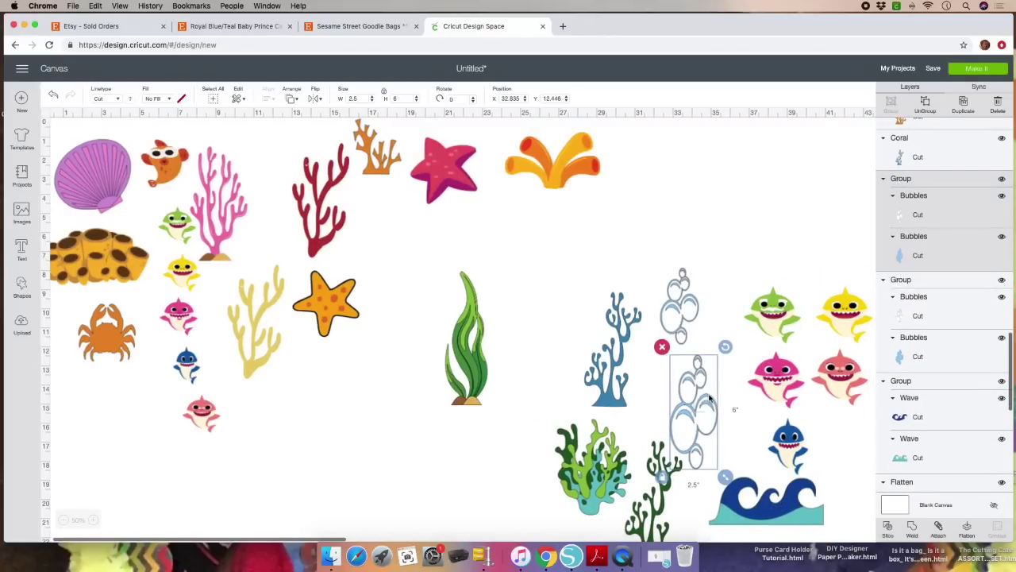
Flatten the green seaweed group into a printable image and review the full layer list.
click(459, 326)
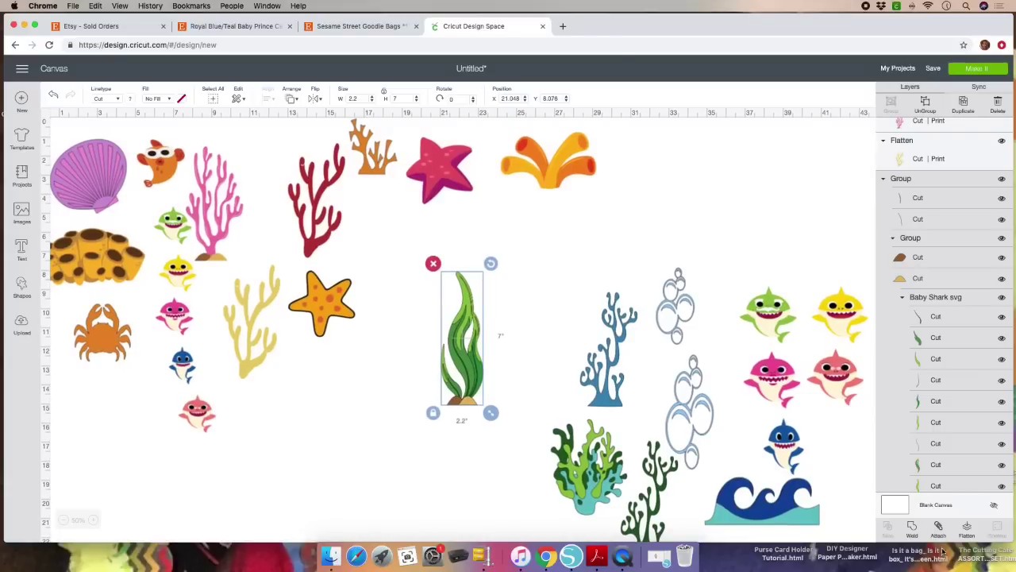
click(966, 531)
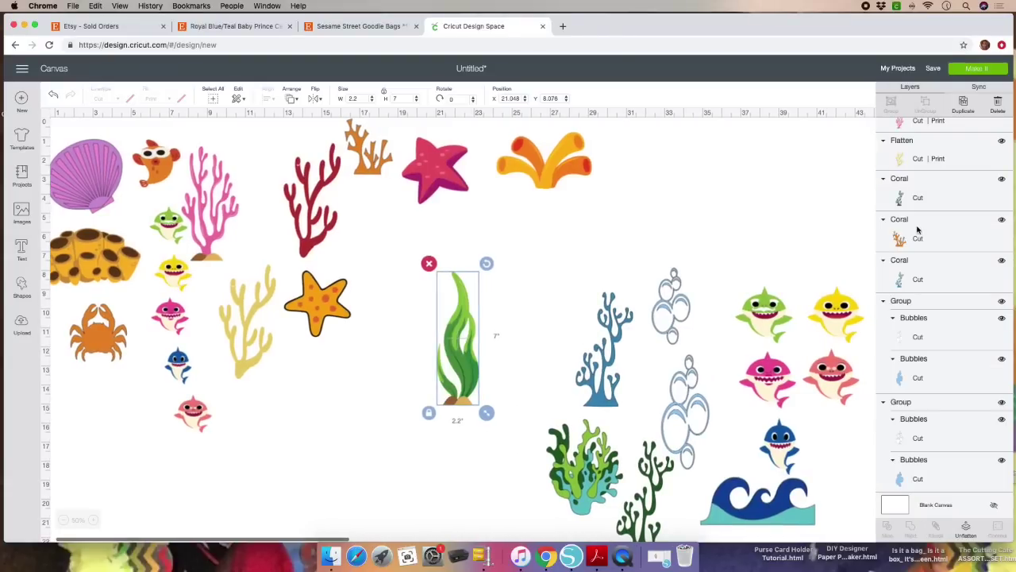
scroll(916, 230, up, 5)
scroll(917, 229, down, 5)
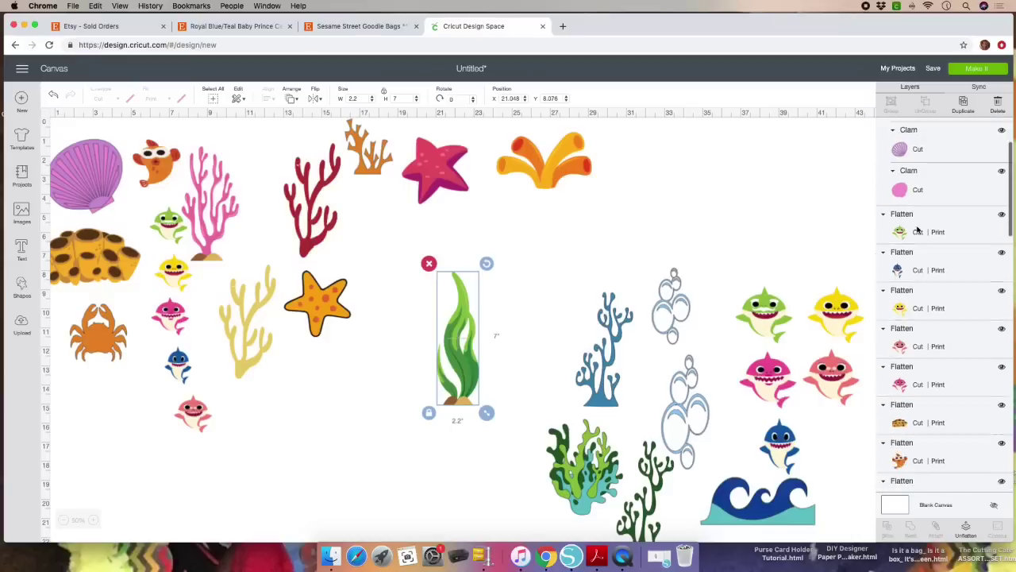
scroll(917, 230, down, 10)
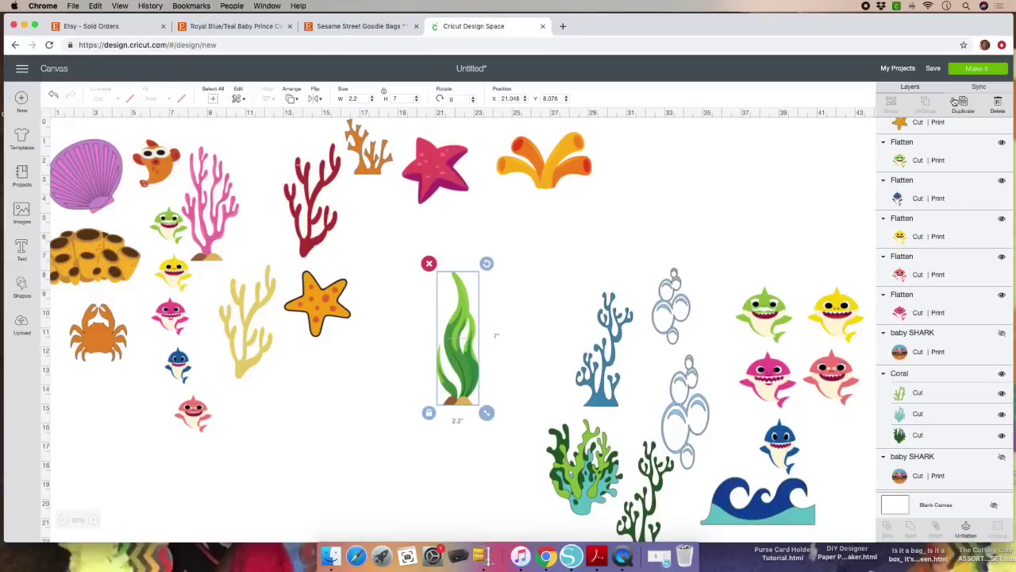
Send the project to mat preparation and apply 2 project copies.
click(984, 71)
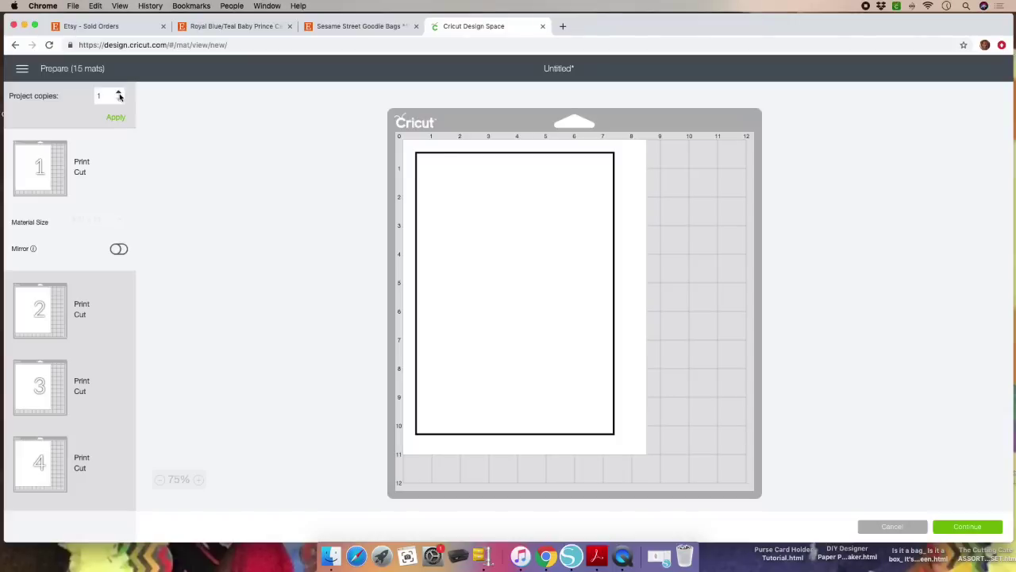
click(119, 93)
click(116, 116)
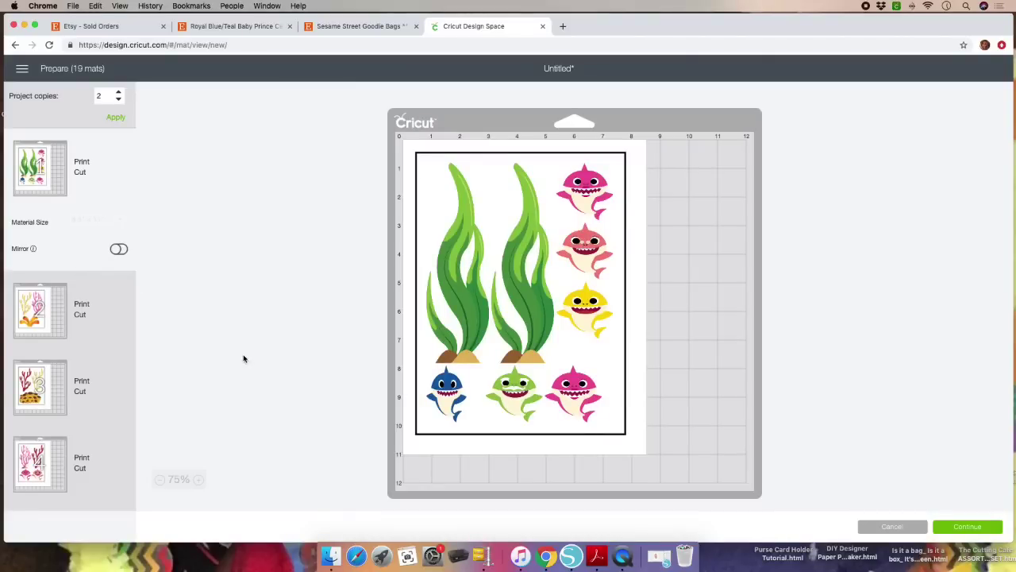
Look through the print-and-cut mats and set the material size of bubble mat 9 to 8.5" x 11" (Letter).
click(95, 321)
click(102, 355)
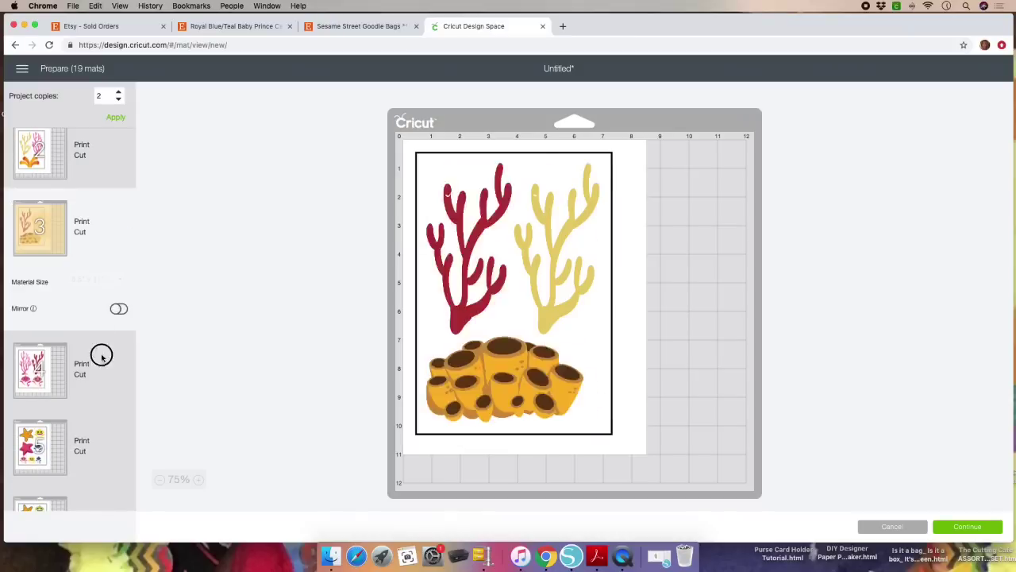
scroll(101, 354, down, 10)
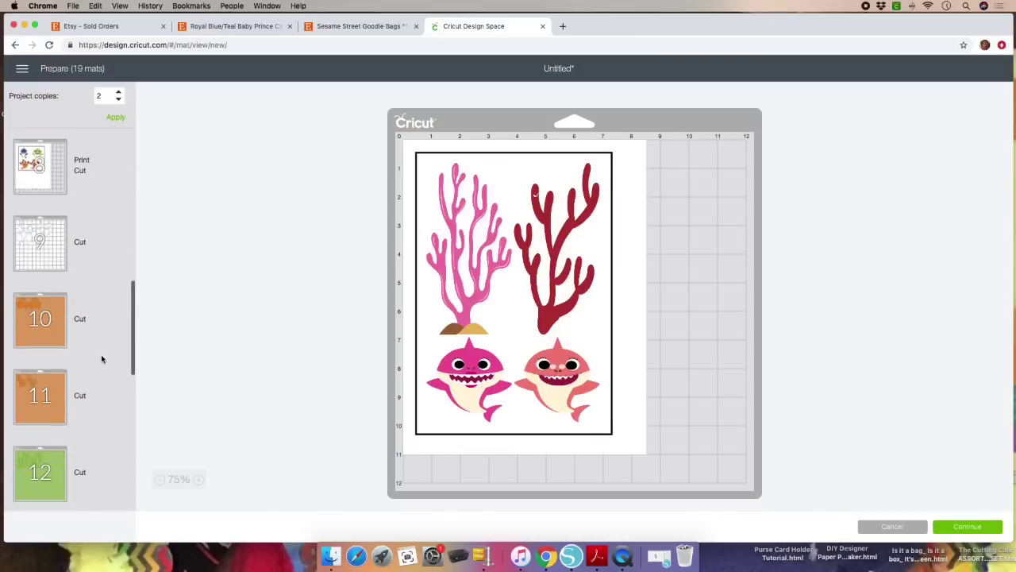
click(41, 196)
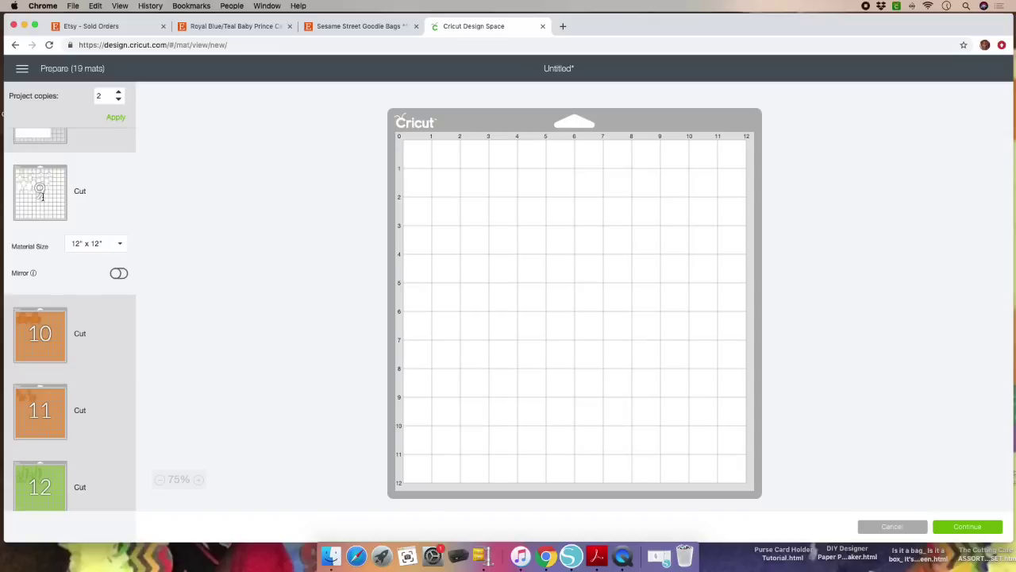
click(87, 245)
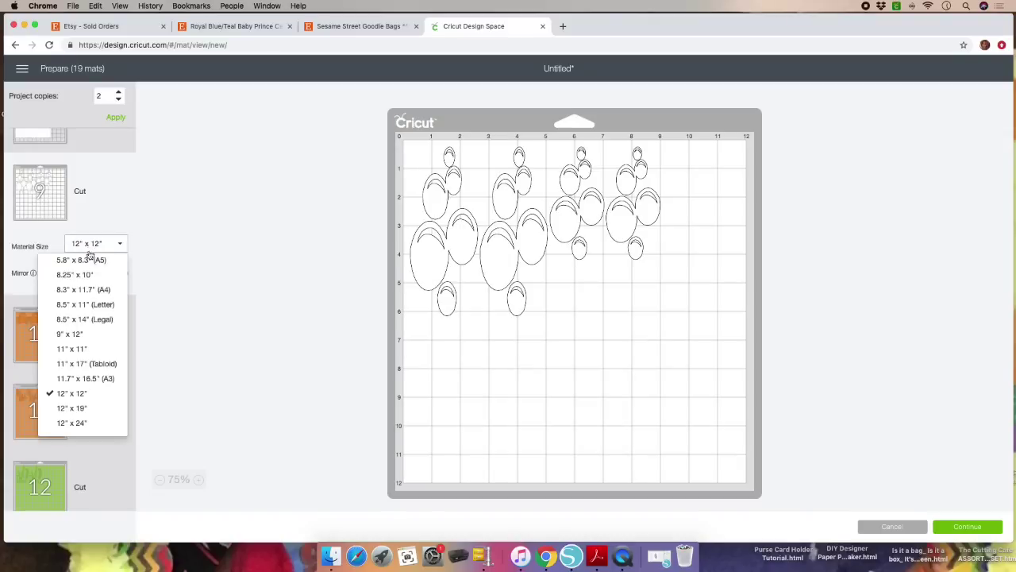
click(90, 306)
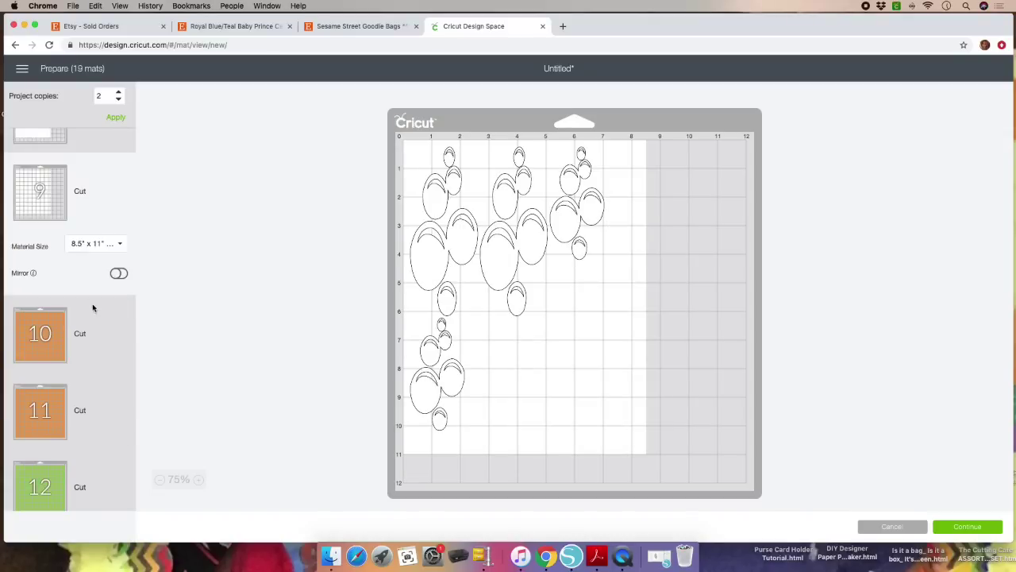
scroll(79, 227, up, 4)
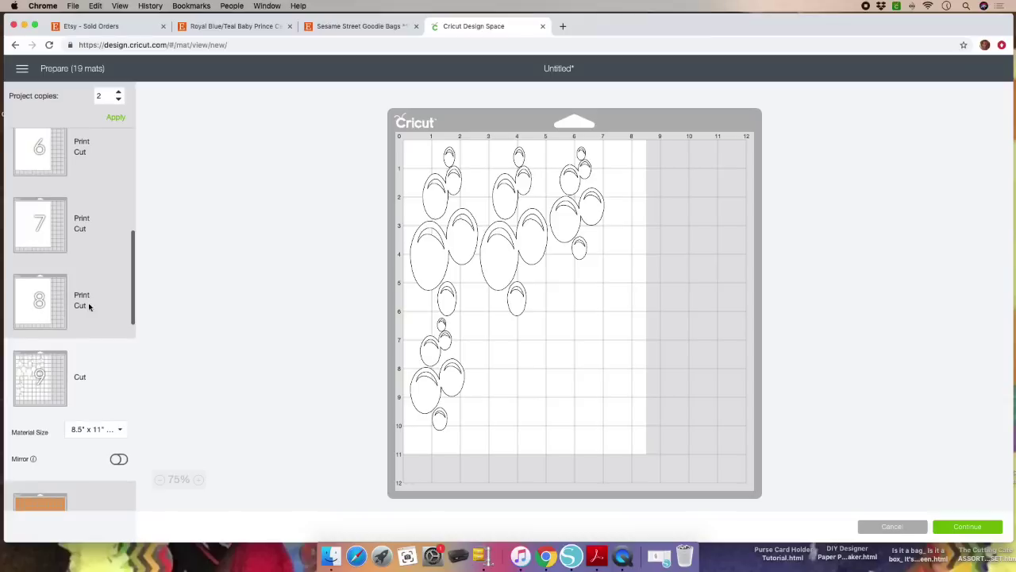
scroll(87, 304, down, 1)
scroll(88, 304, down, 5)
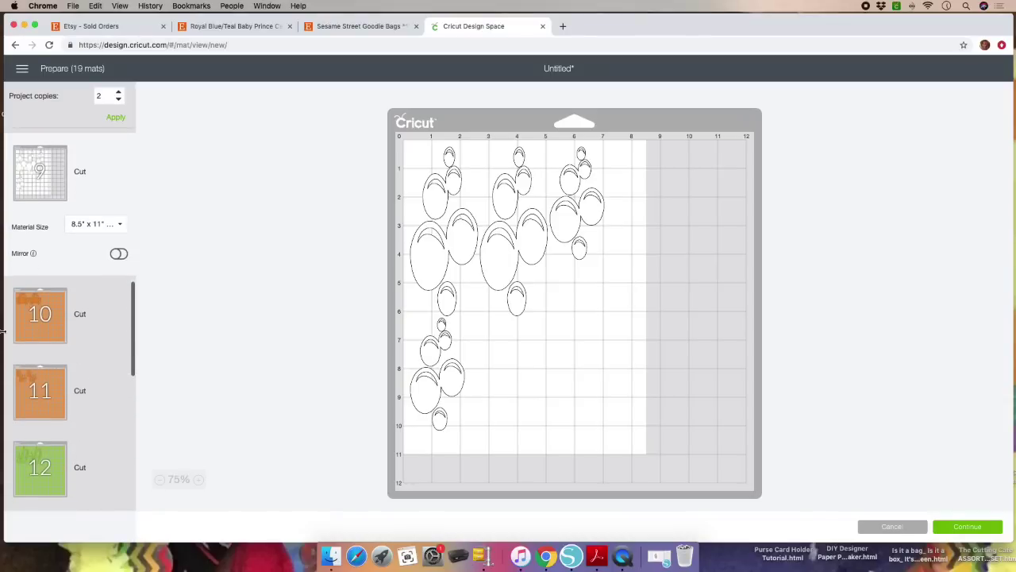
Move the first orange coral from mat 11 to mat 10 and place it beside the second crab.
click(39, 308)
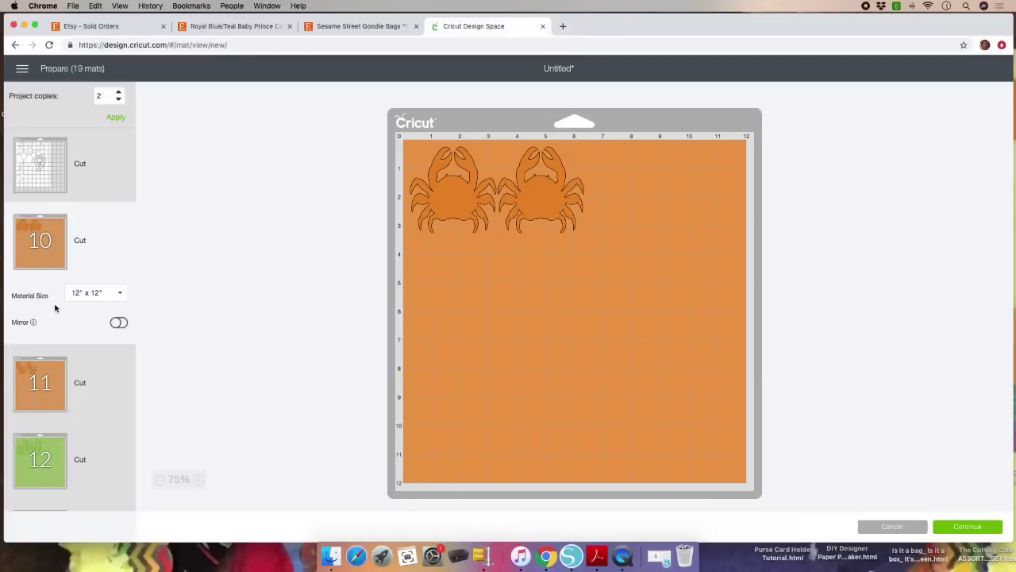
click(40, 385)
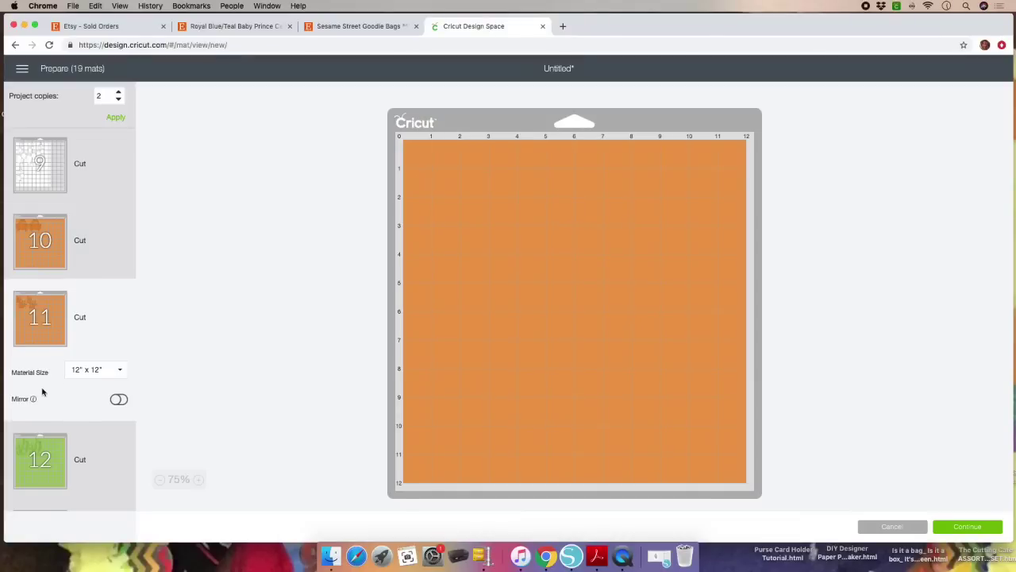
click(449, 220)
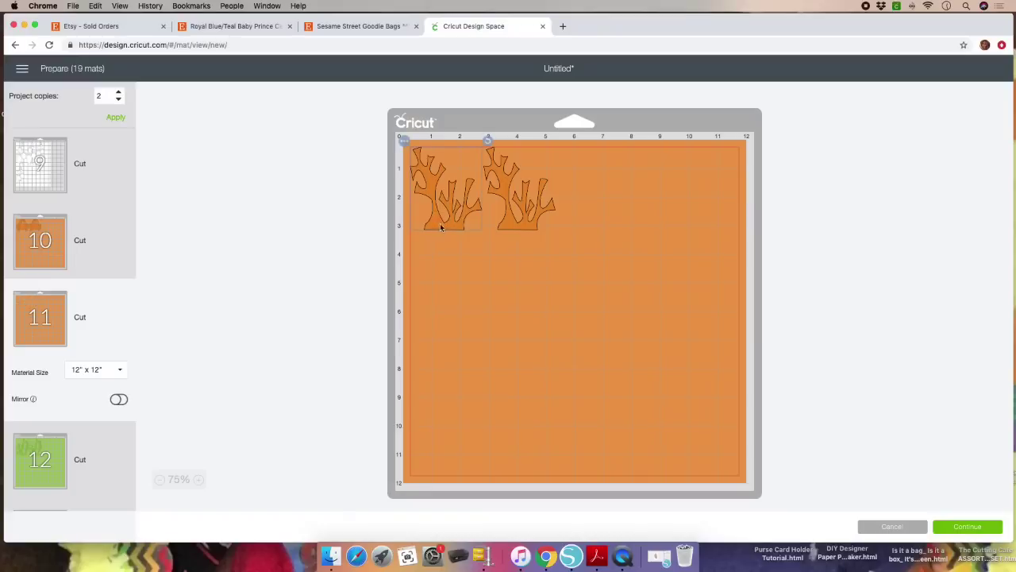
click(404, 142)
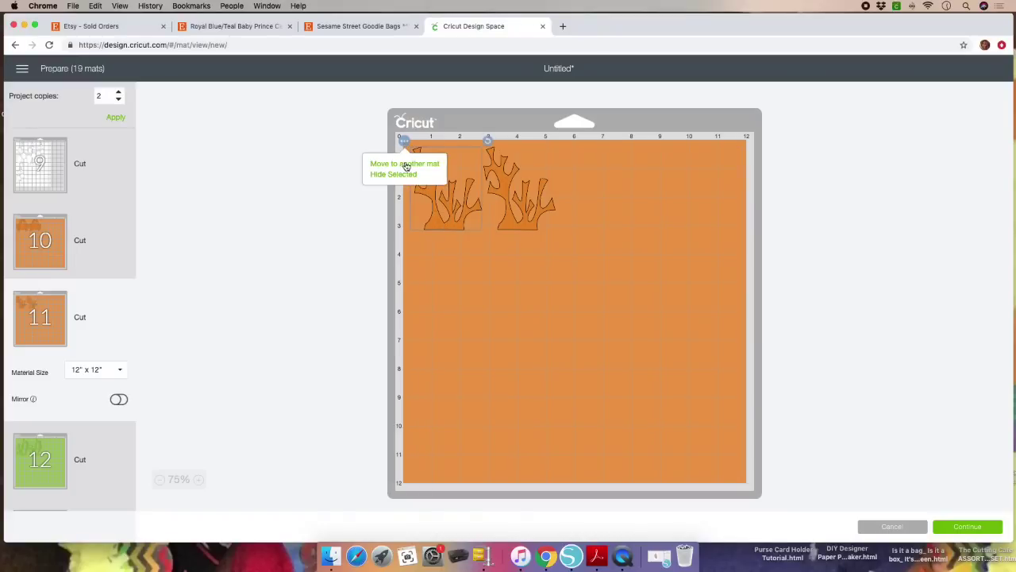
click(404, 164)
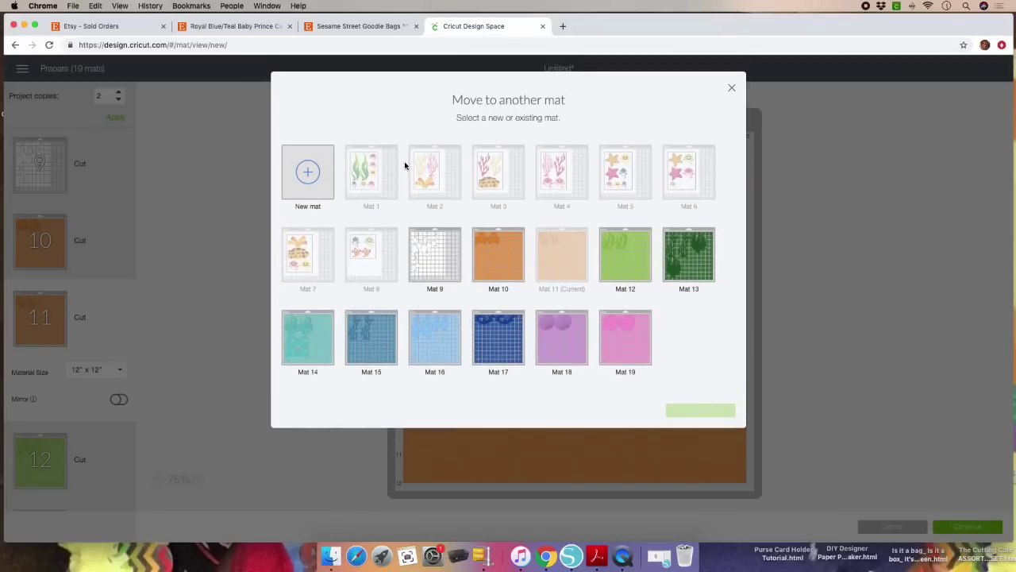
click(507, 260)
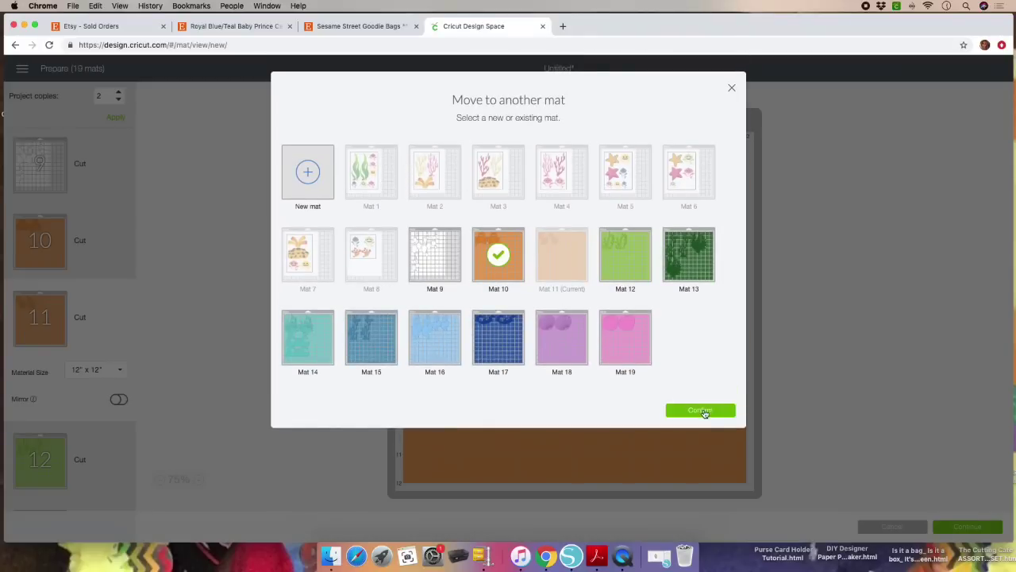
click(701, 411)
drag(443, 203, 625, 200)
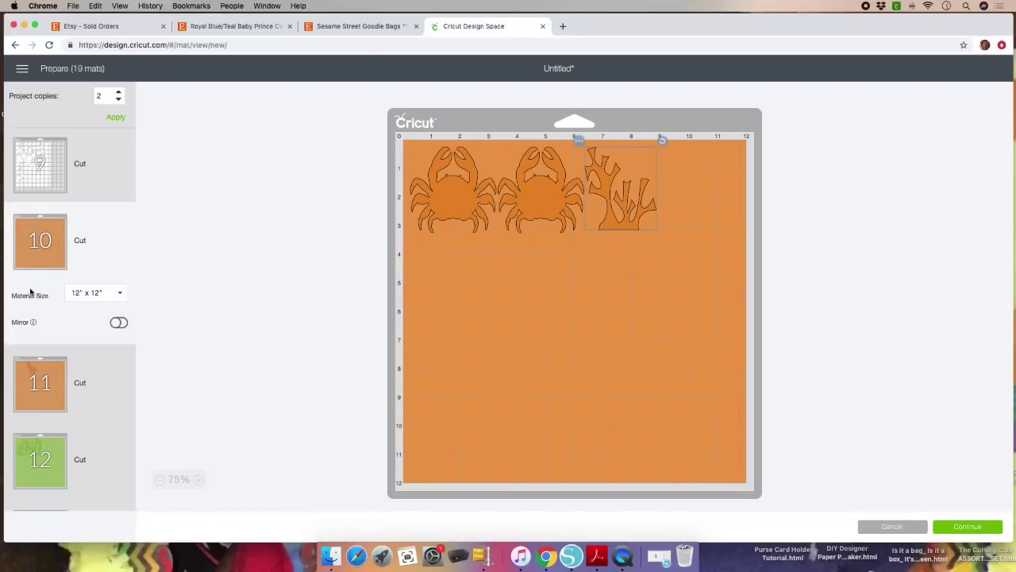
Move the remaining coral from mat 11 to mat 10 and place it to the right of the first coral.
click(39, 371)
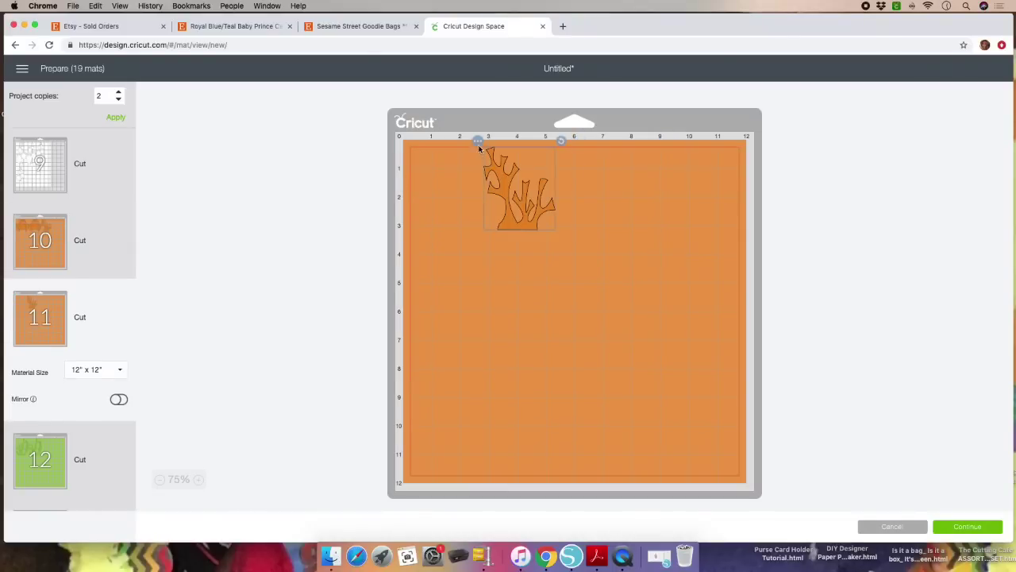
click(478, 142)
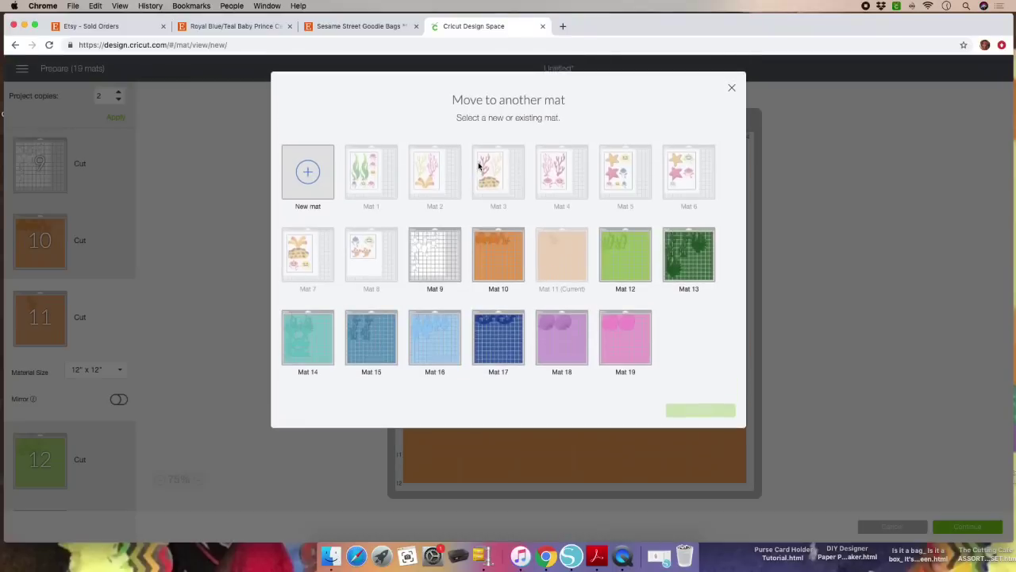
click(498, 254)
click(700, 409)
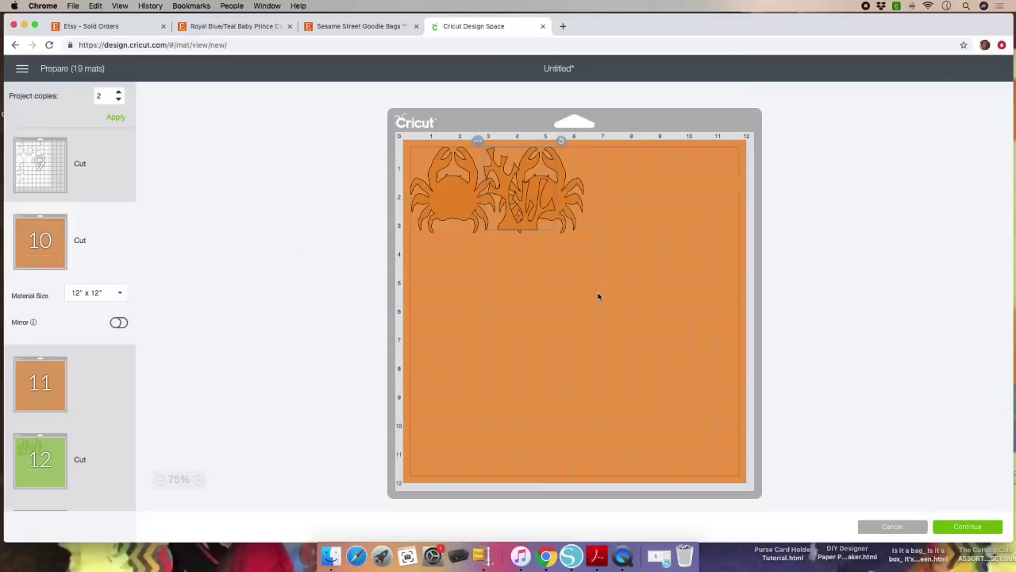
drag(520, 195, 685, 193)
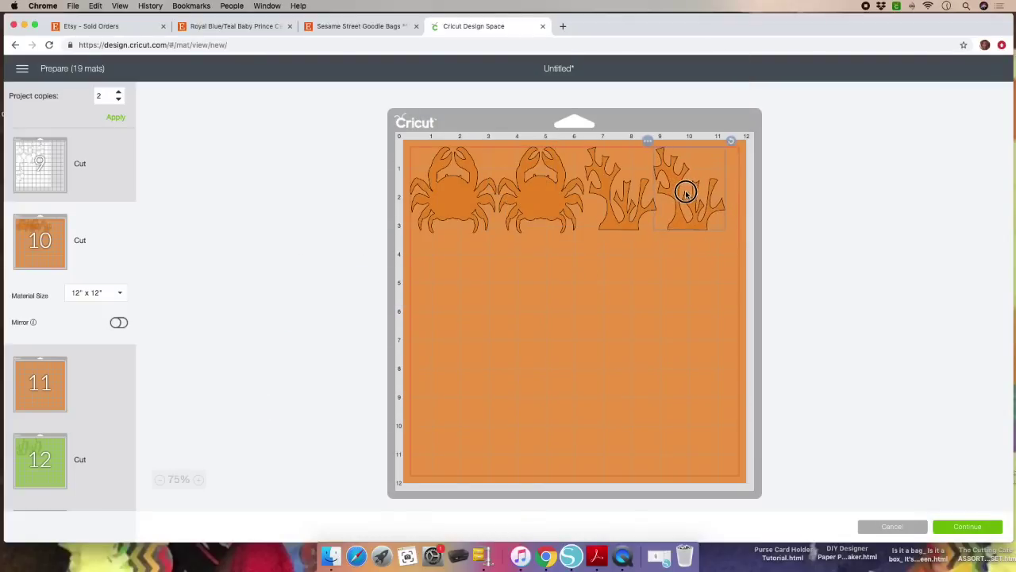
Review mats 12 to 14, and shift the second coral on blue mat 15 slightly closer to the first one.
click(55, 458)
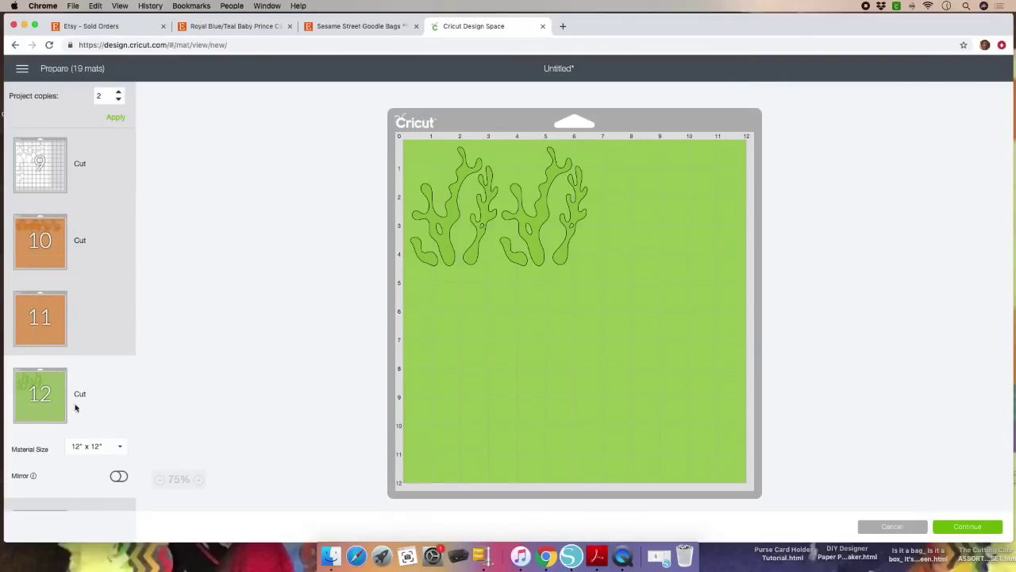
scroll(75, 407, down, 5)
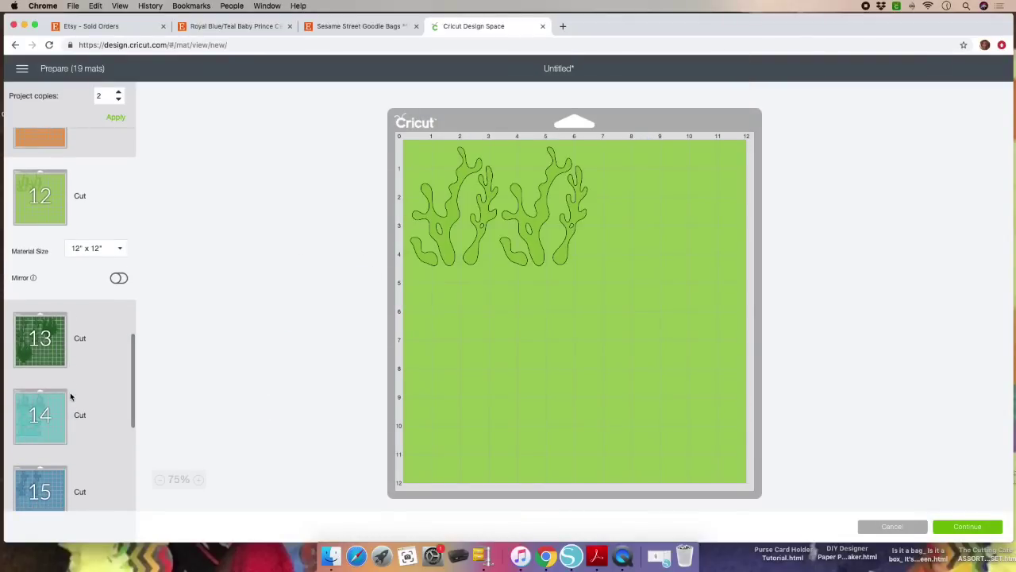
click(45, 349)
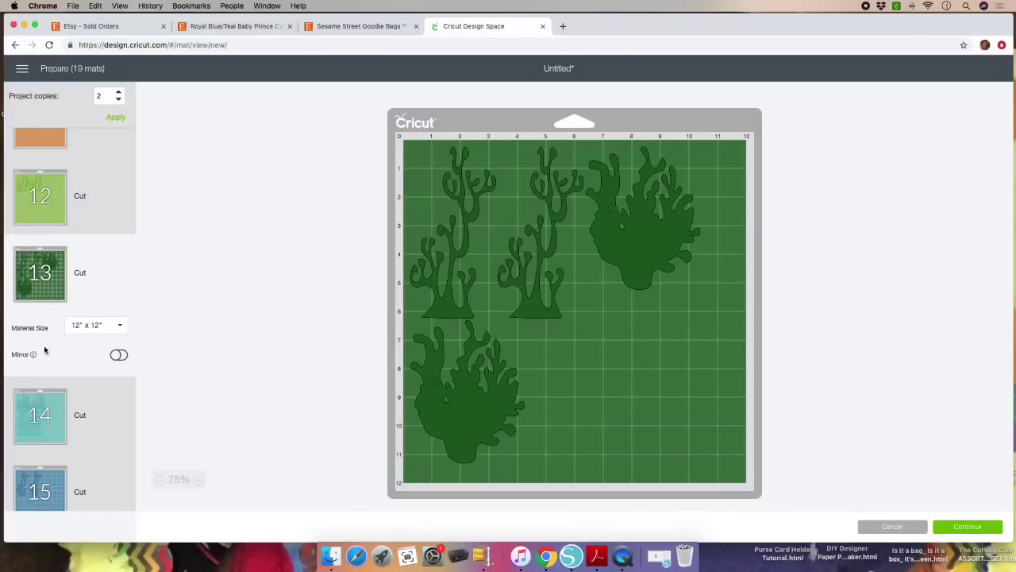
scroll(44, 349, down, 3)
click(44, 351)
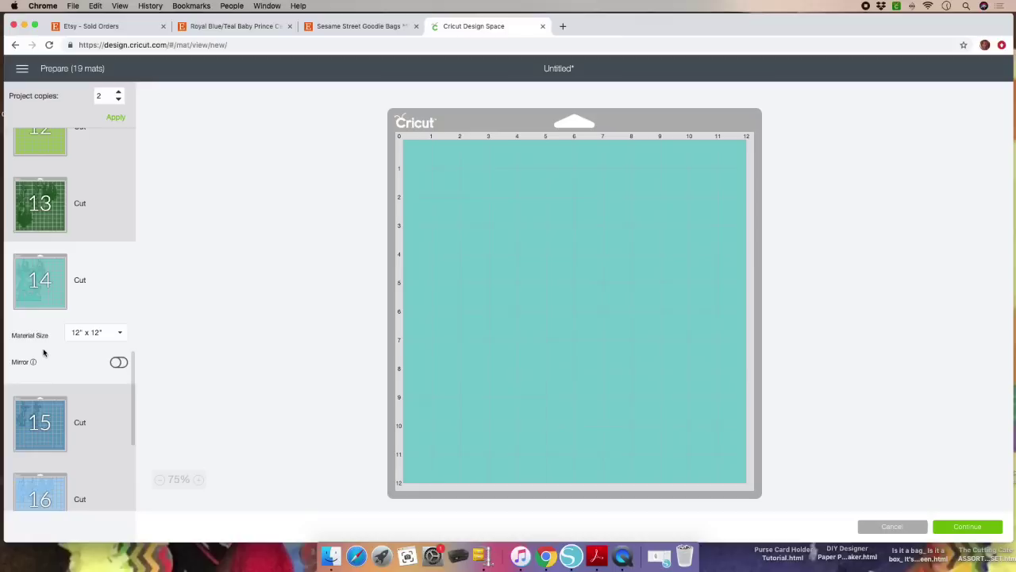
scroll(43, 352, down, 2)
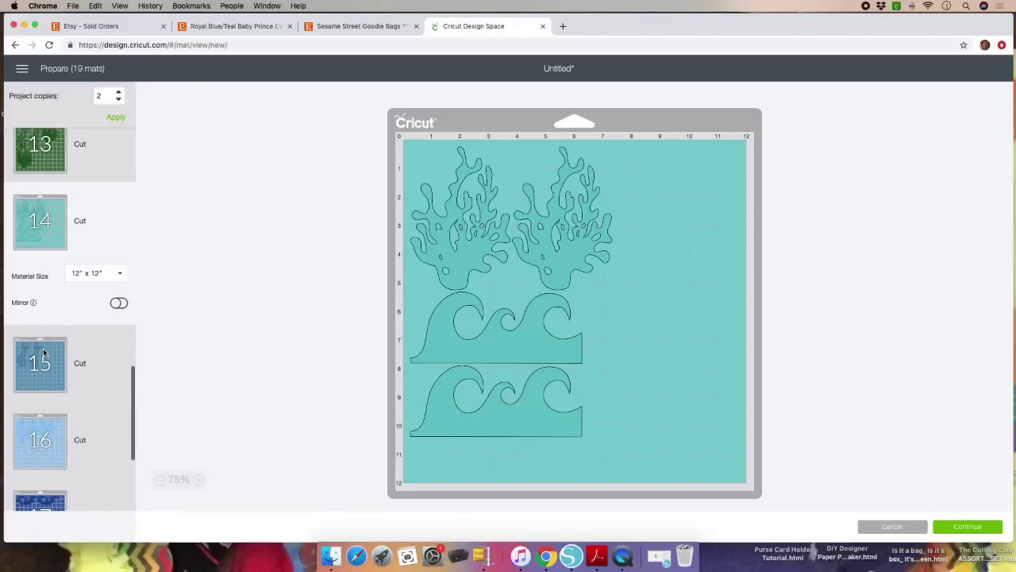
click(43, 354)
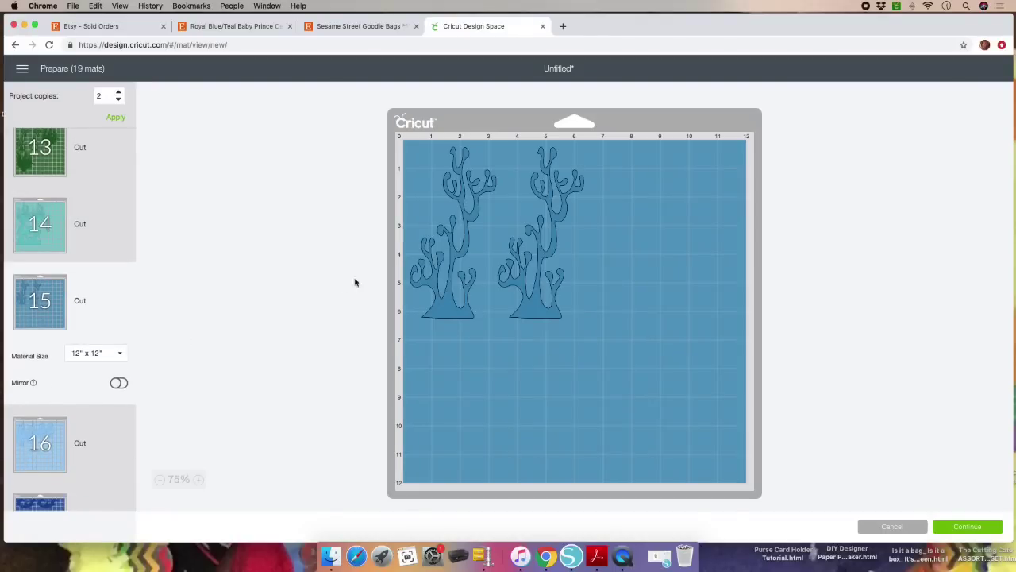
drag(549, 308, 535, 306)
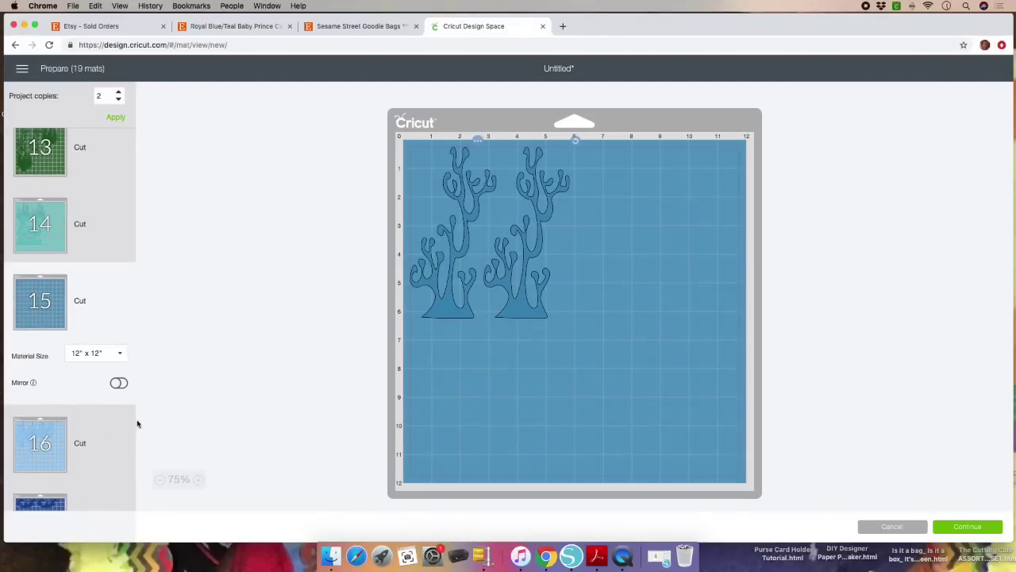
Review mats 16 and 17, and set the material size of purple shell mat 18 to 8.5" x 11" (Letter).
click(46, 433)
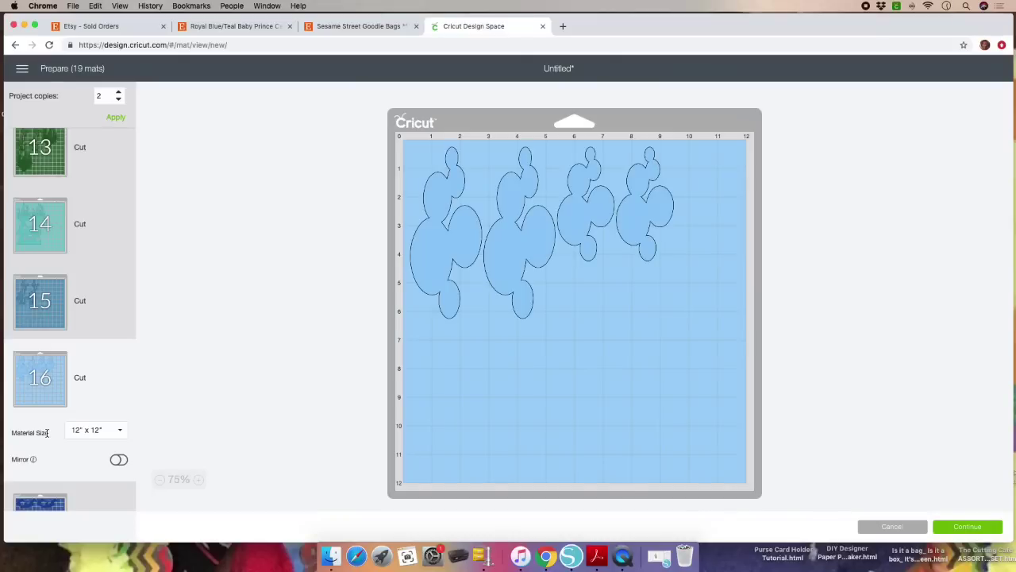
scroll(65, 438, down, 4)
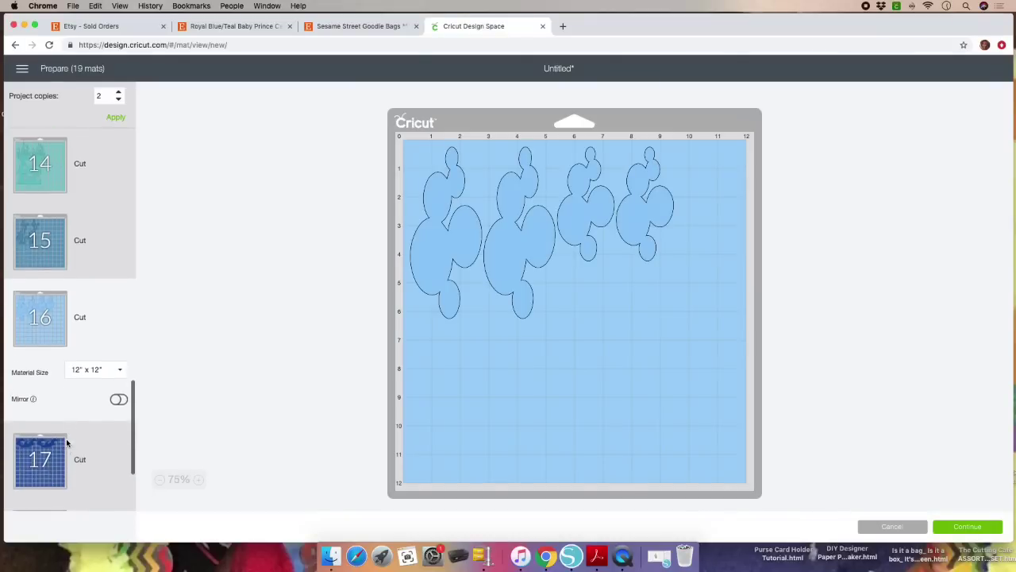
click(39, 386)
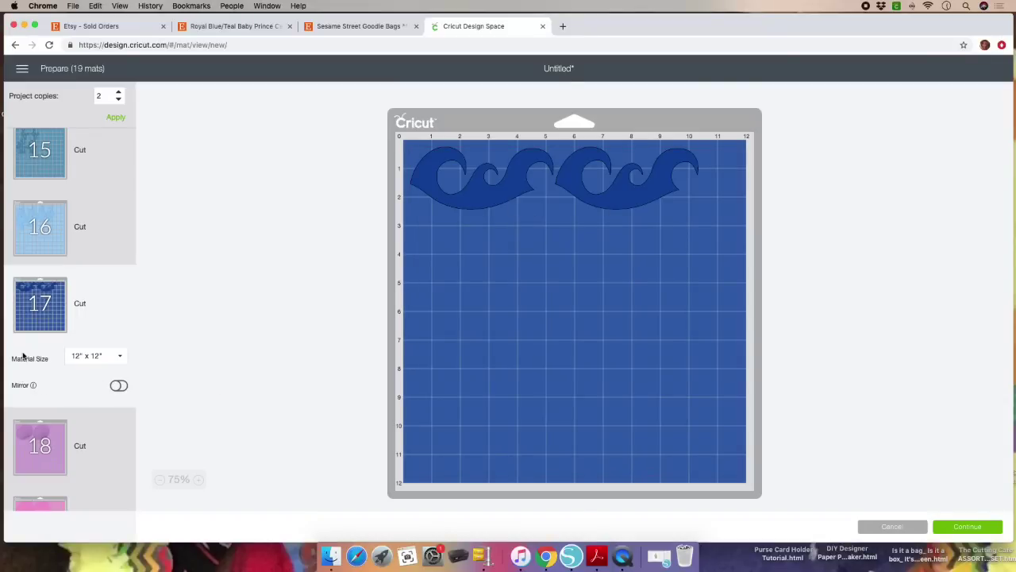
scroll(23, 355, up, 3)
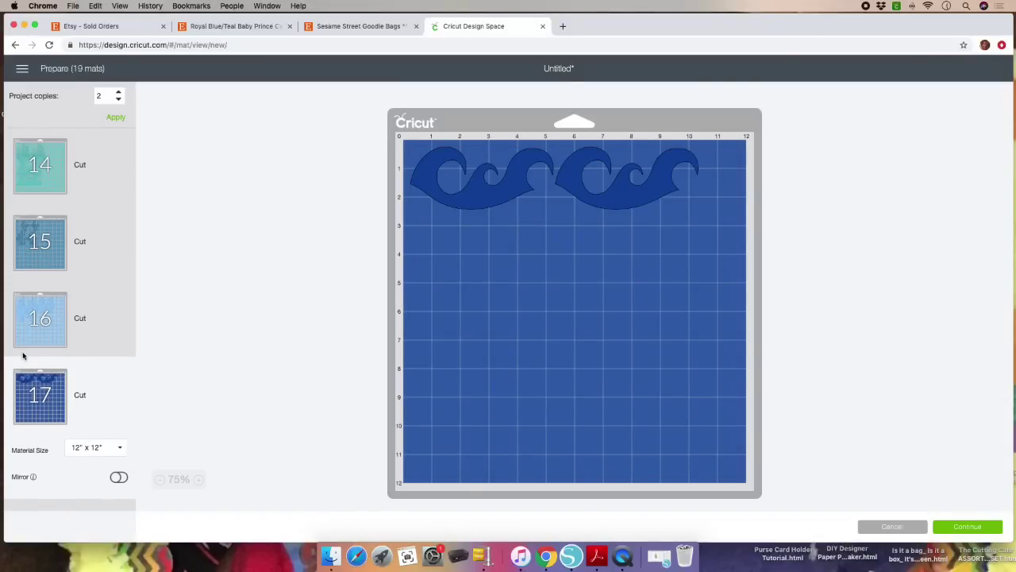
scroll(23, 355, down, 5)
click(44, 395)
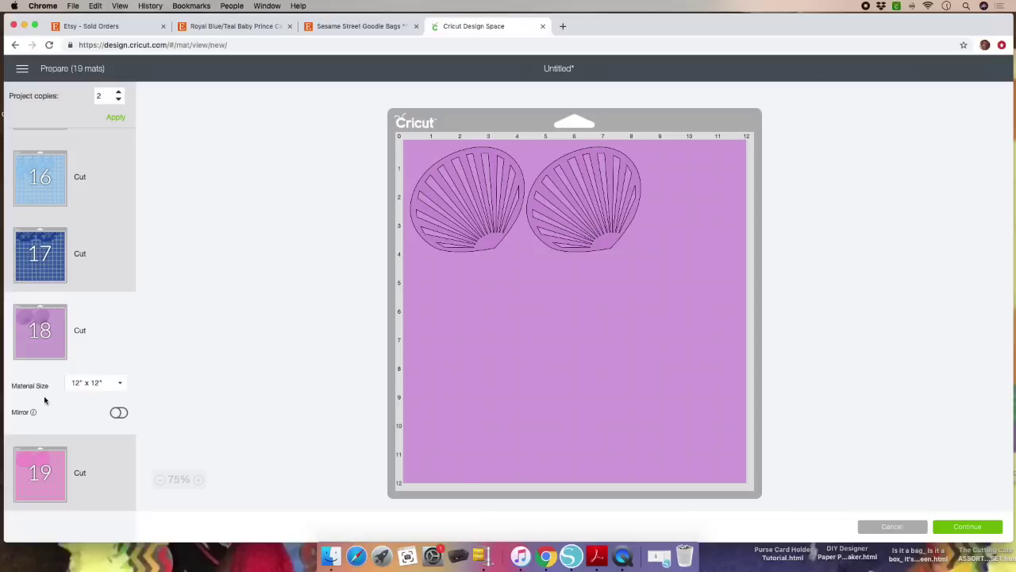
click(94, 385)
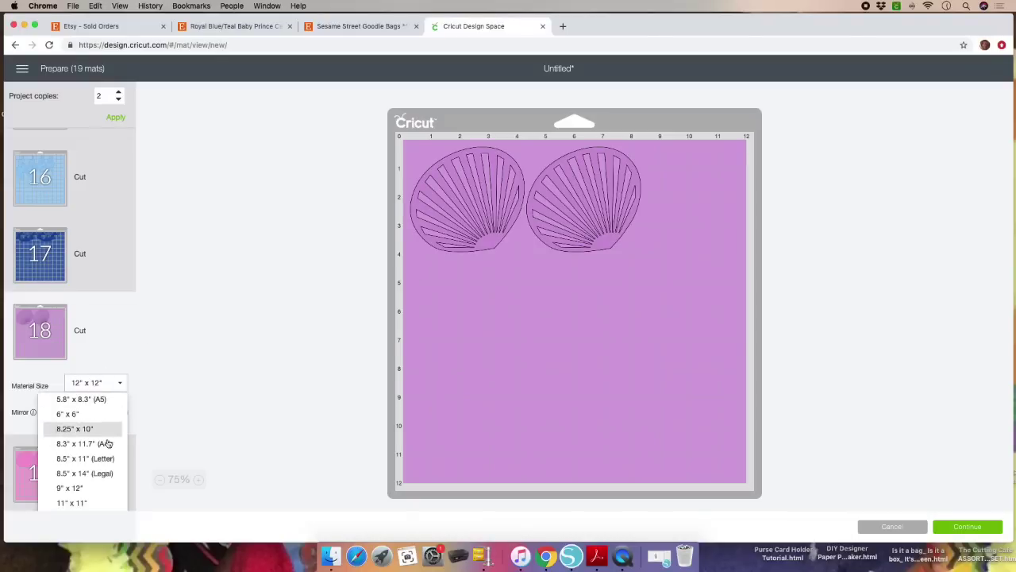
click(95, 458)
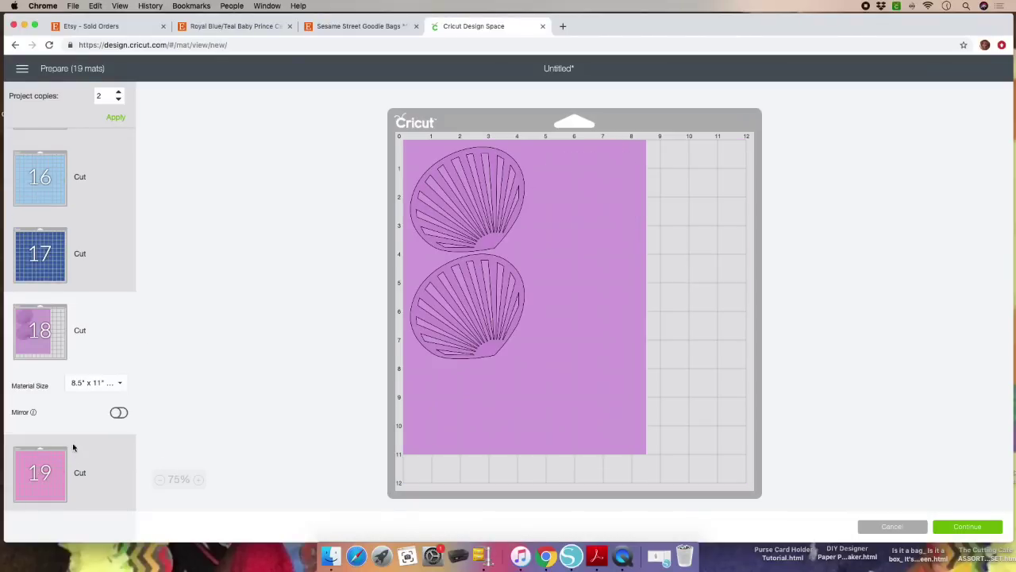
Set the material size of pink mat 19 to 8.5" x 11" (Letter).
click(57, 469)
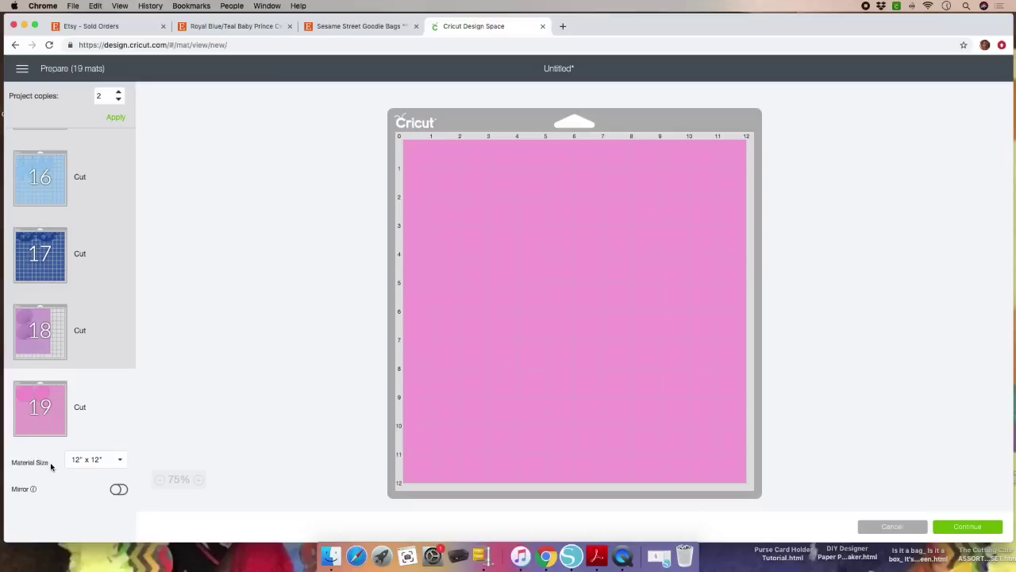
click(95, 459)
scroll(85, 508, down, 2)
scroll(85, 509, down, 2)
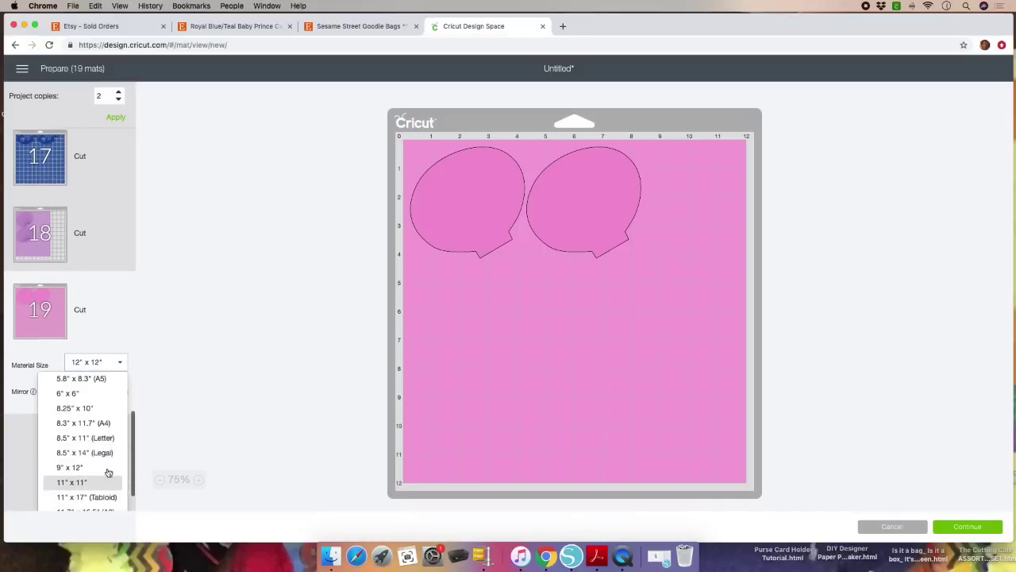
click(100, 433)
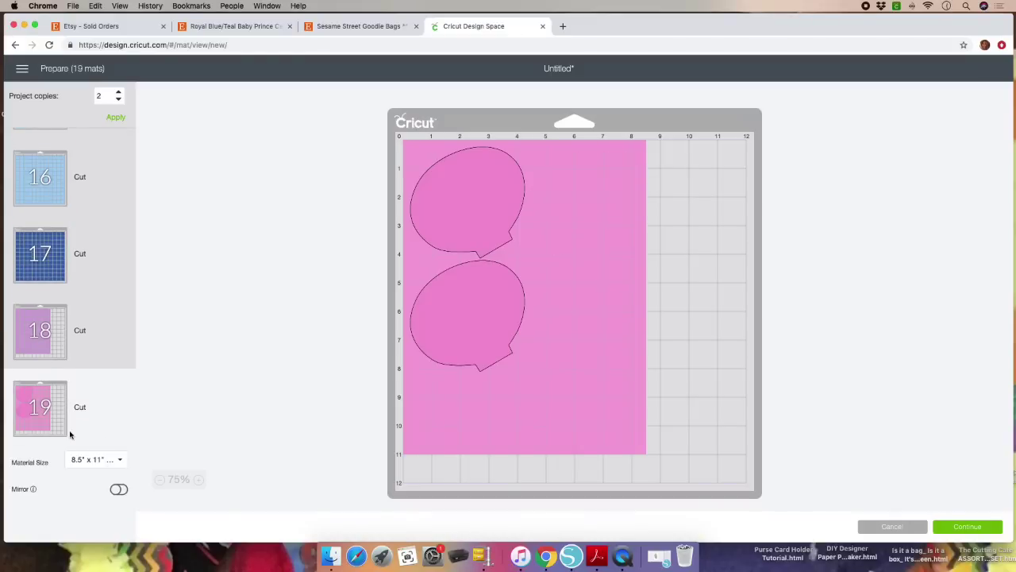
Return to the first print-and-cut mat, continue to the make stage and look through its list of mats.
scroll(70, 434, up, 15)
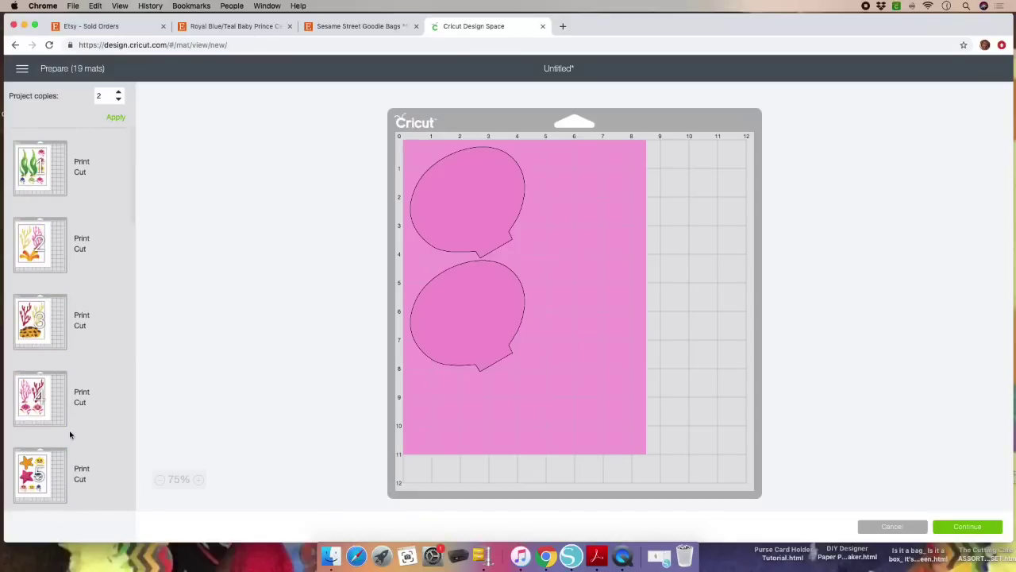
click(106, 151)
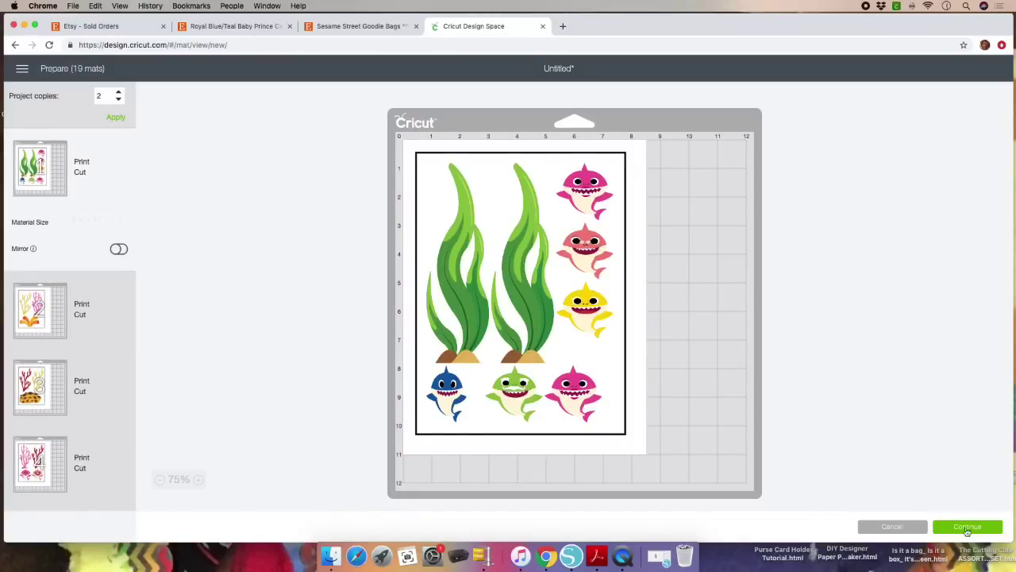
click(951, 527)
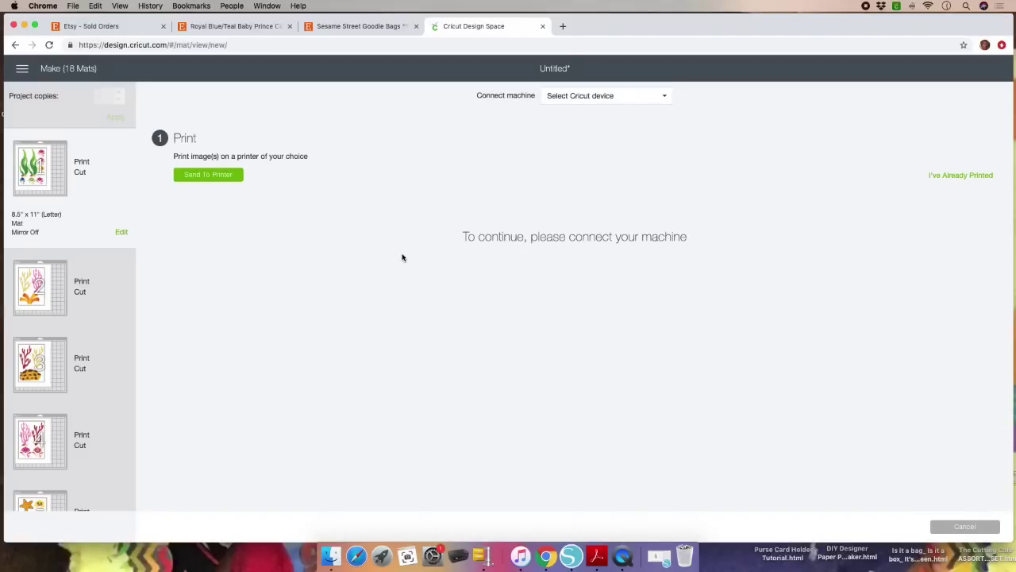
scroll(78, 328, down, 10)
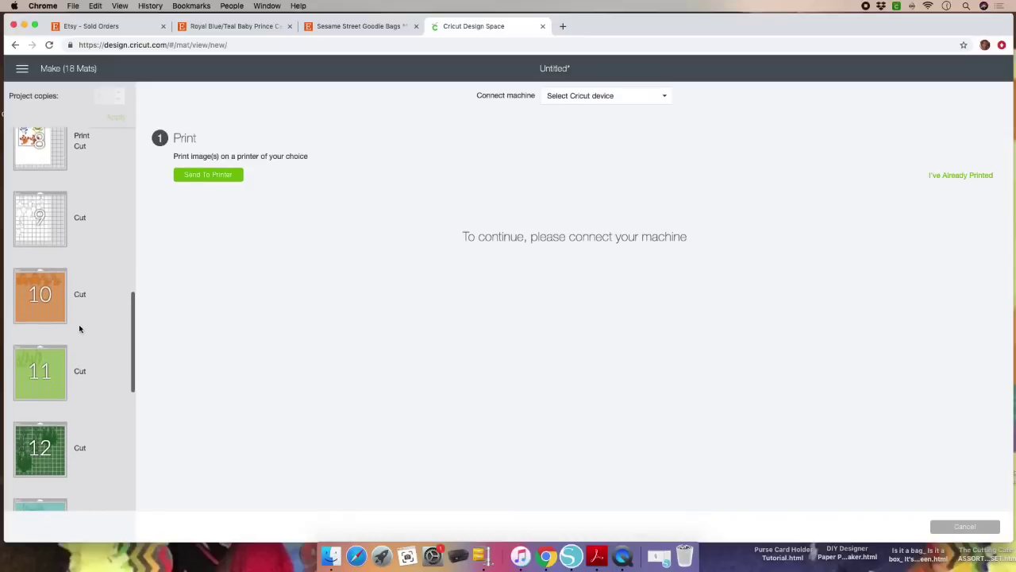
scroll(79, 327, up, 5)
scroll(79, 328, up, 8)
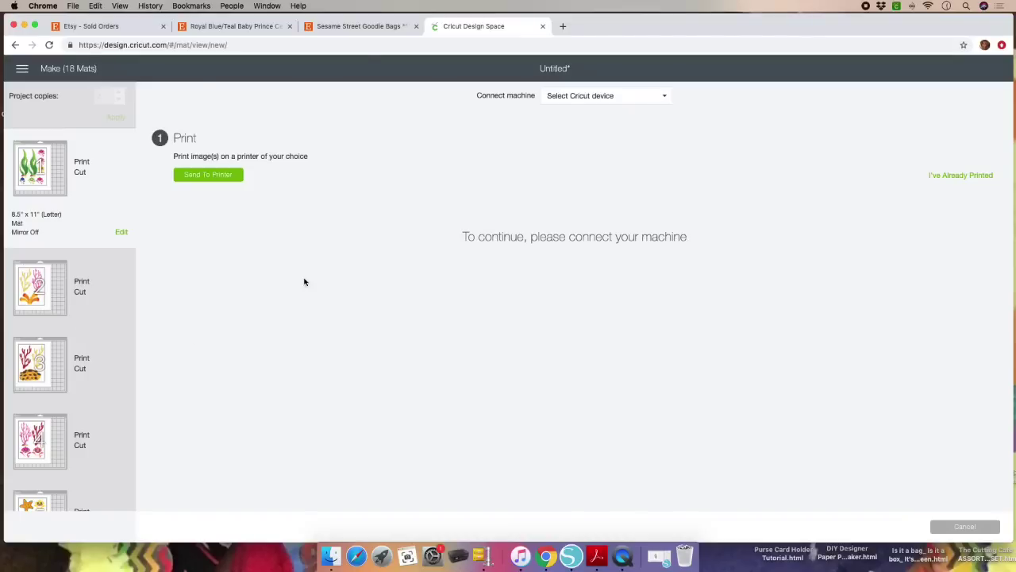
Connect the Air : AC4F (Bluetooth) machine and open the print setup for the first mat.
click(619, 100)
click(591, 117)
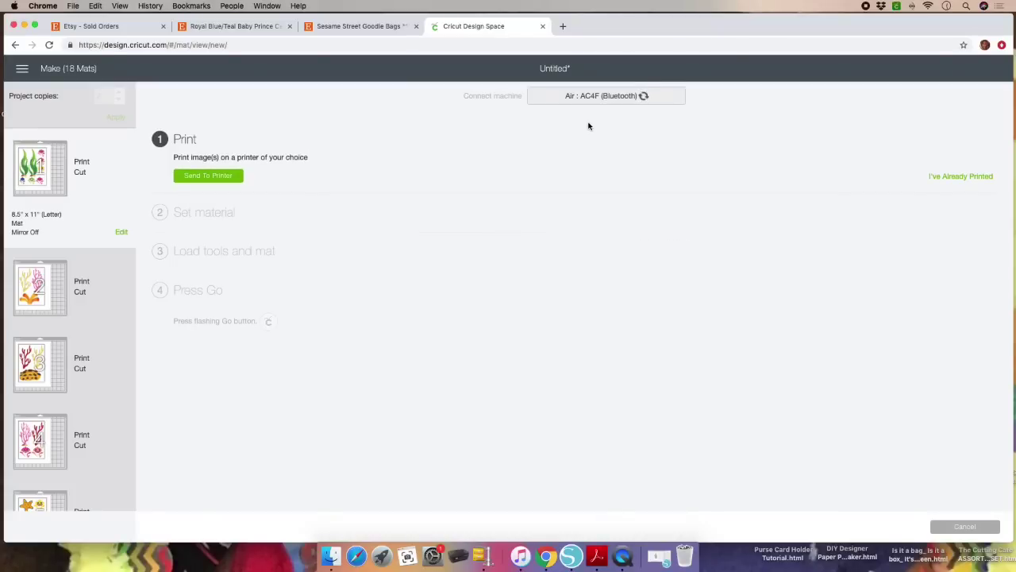
click(217, 177)
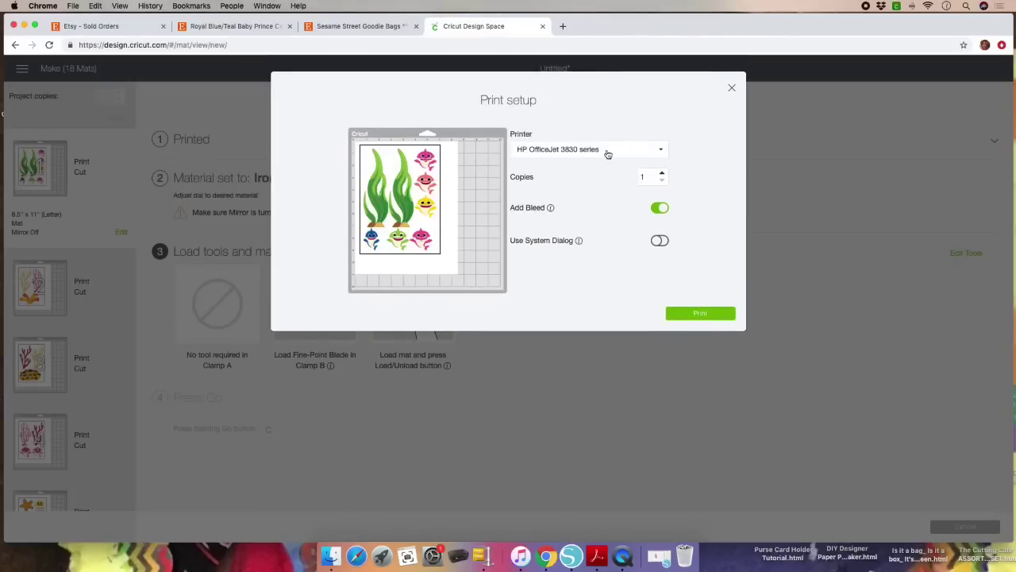
Keep HP OfficeJet 3830 series as the printer and print the first mat, without cancelling the cut.
click(659, 152)
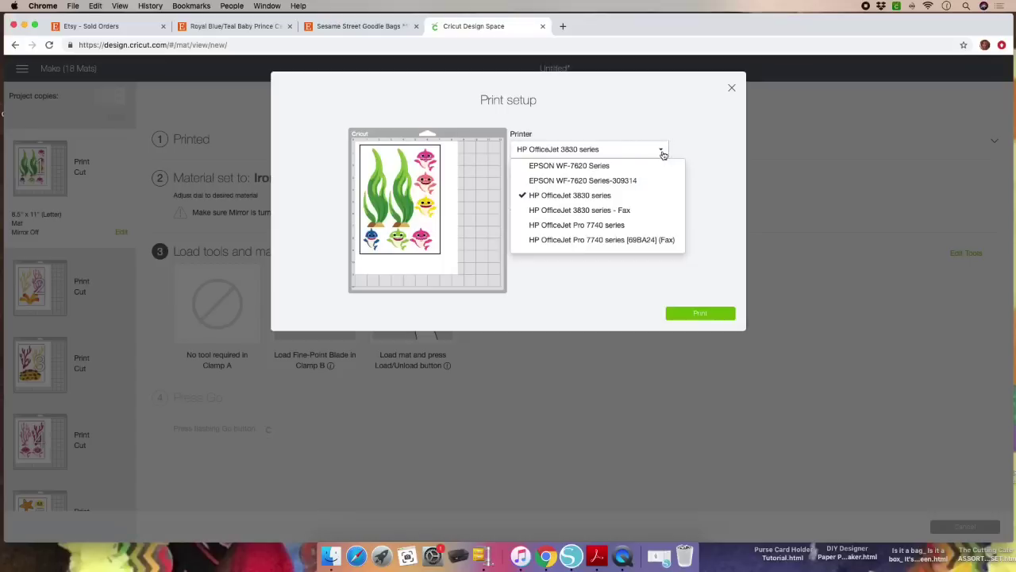
click(553, 196)
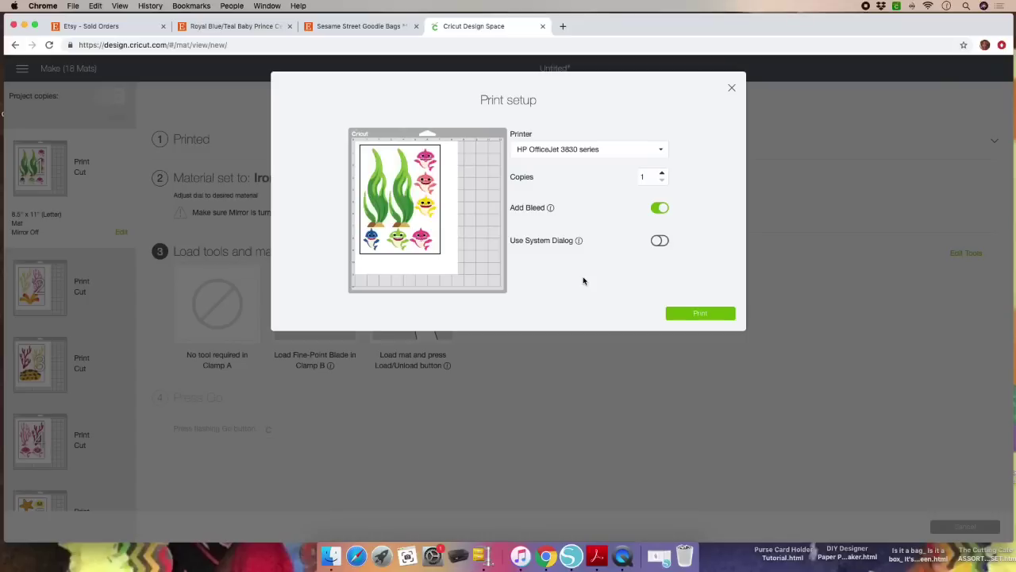
key(Escape)
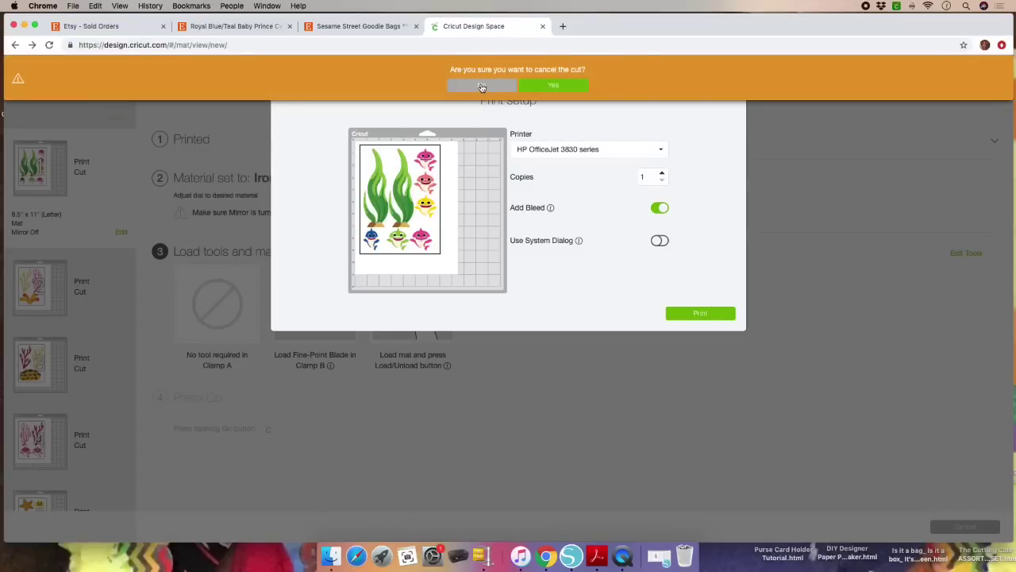
click(481, 88)
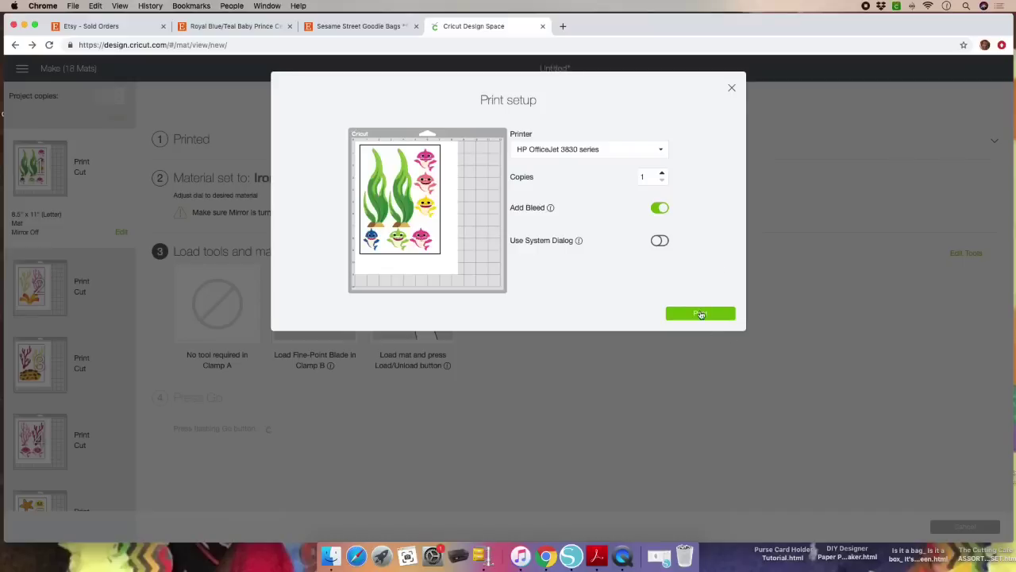
click(700, 314)
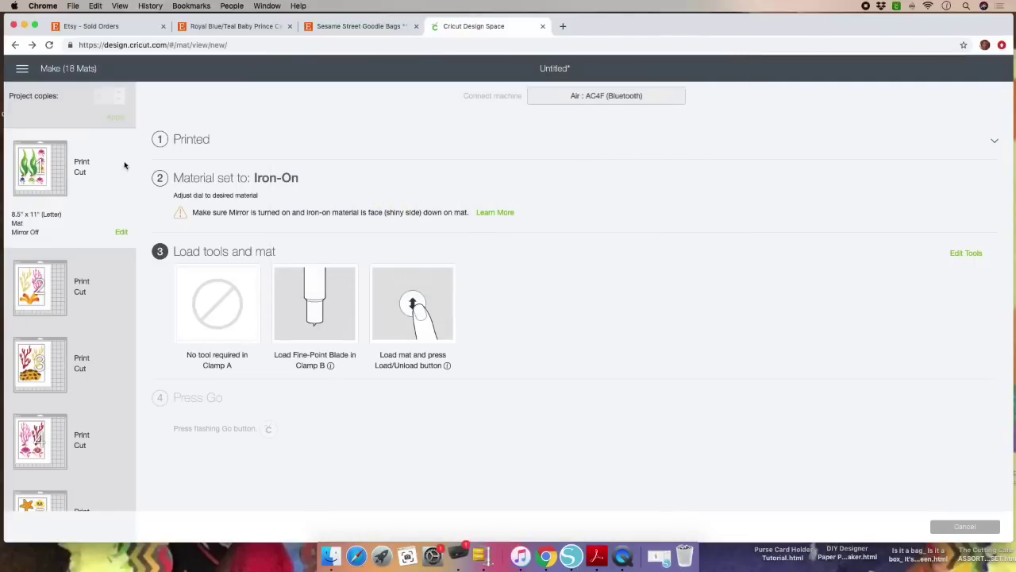
Send the second print-and-cut mat to the printer with the same print settings.
click(96, 304)
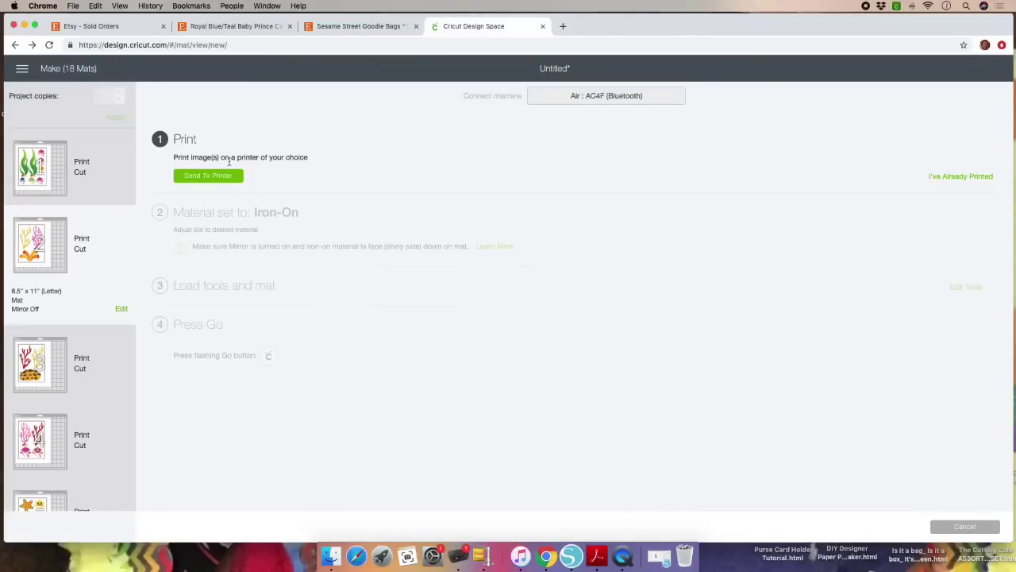
click(219, 176)
click(702, 315)
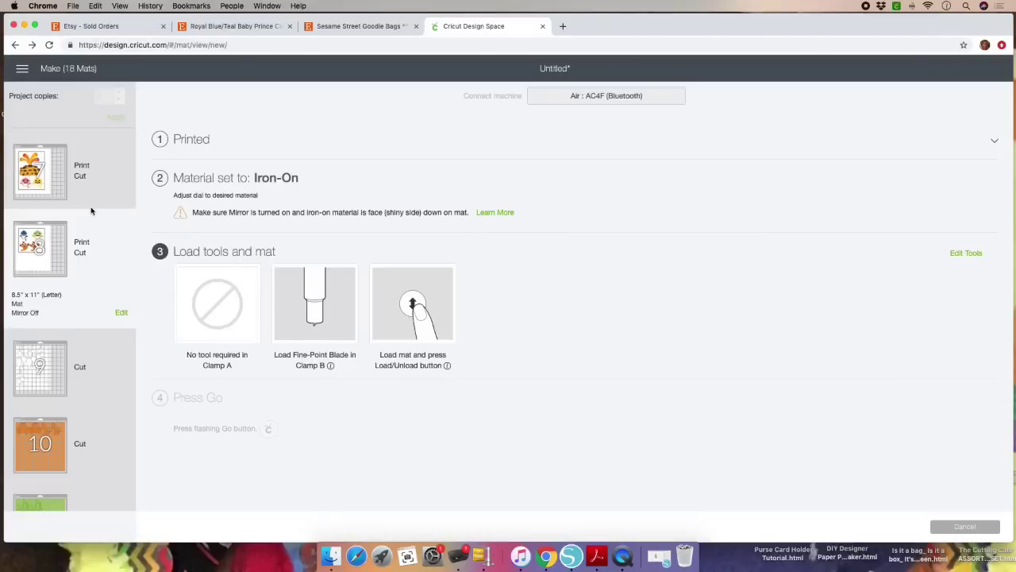
Return to the first print-and-cut mat to load and cut it, and check the mats that follow.
scroll(91, 210, up, 10)
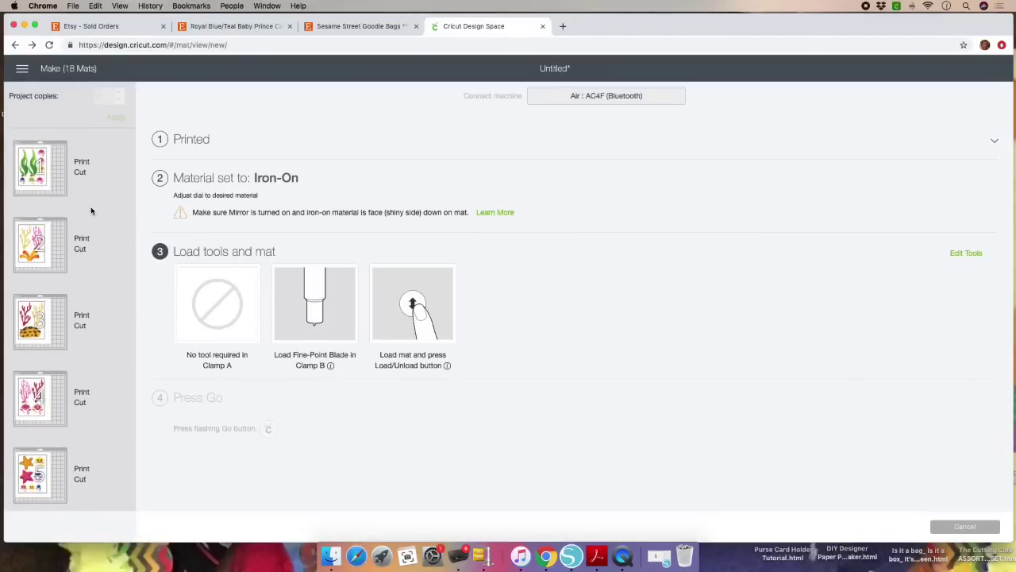
click(109, 170)
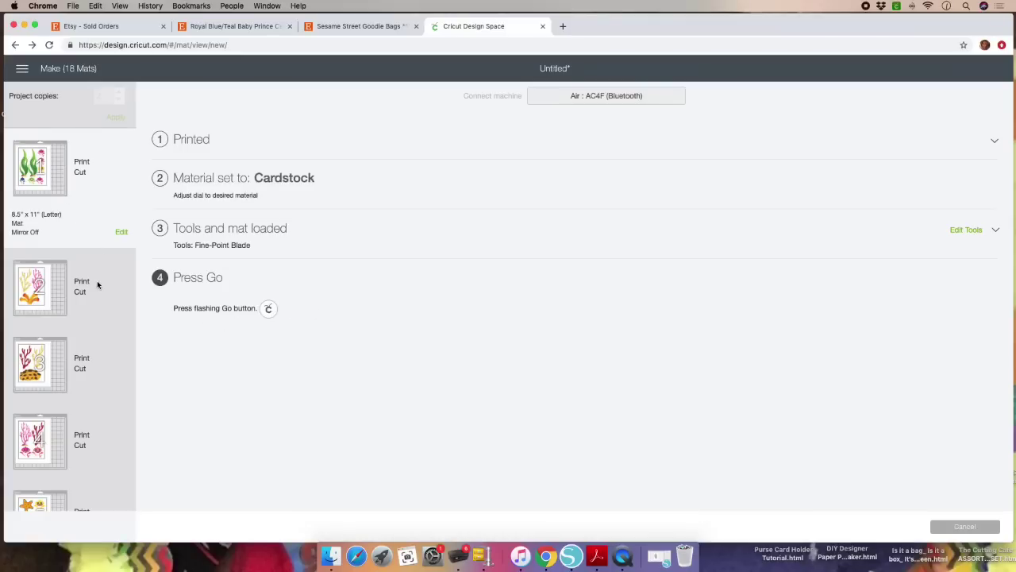
scroll(99, 317, down, 1)
scroll(98, 321, down, 3)
scroll(98, 321, up, 4)
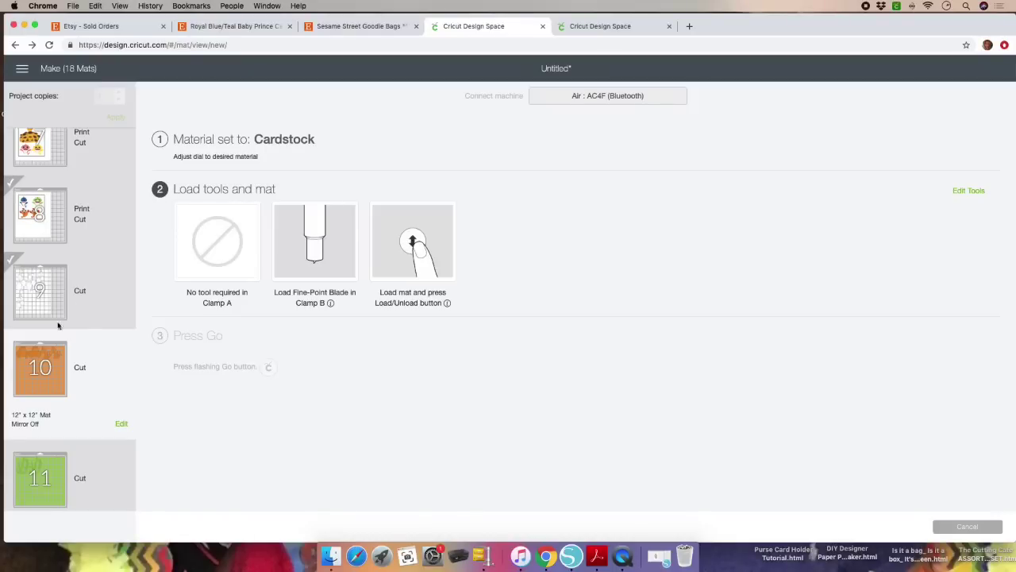
Select cut mat 9 and look through the remaining colored cut mats, 10 to 18.
click(50, 294)
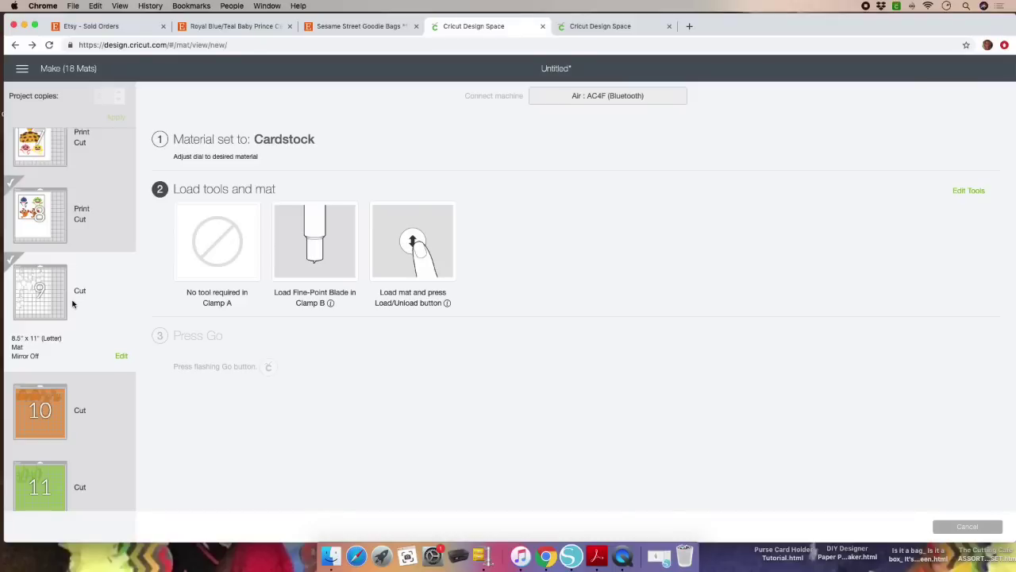
scroll(73, 304, down, 2)
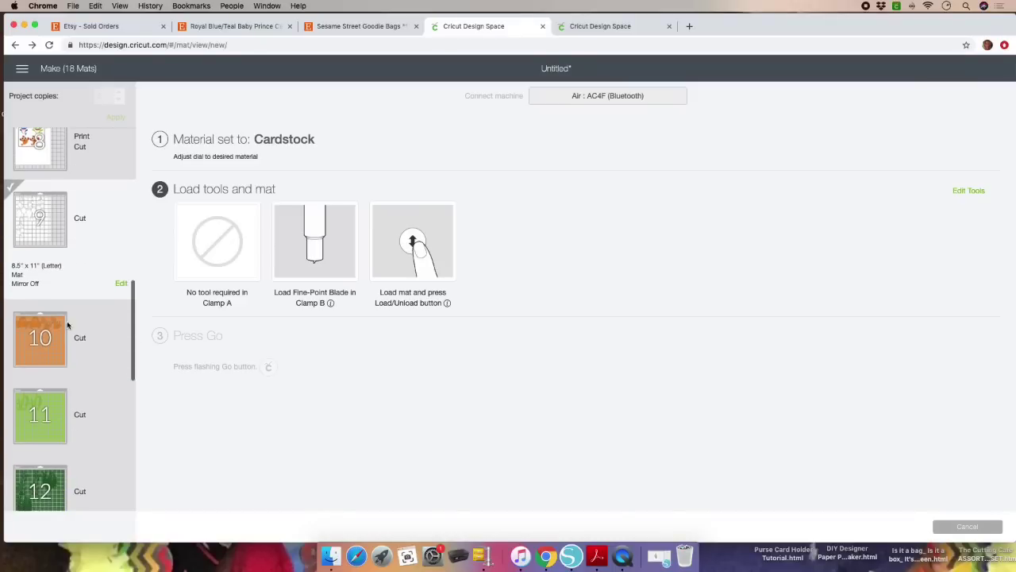
scroll(94, 324, down, 1)
mouse_move(29, 299)
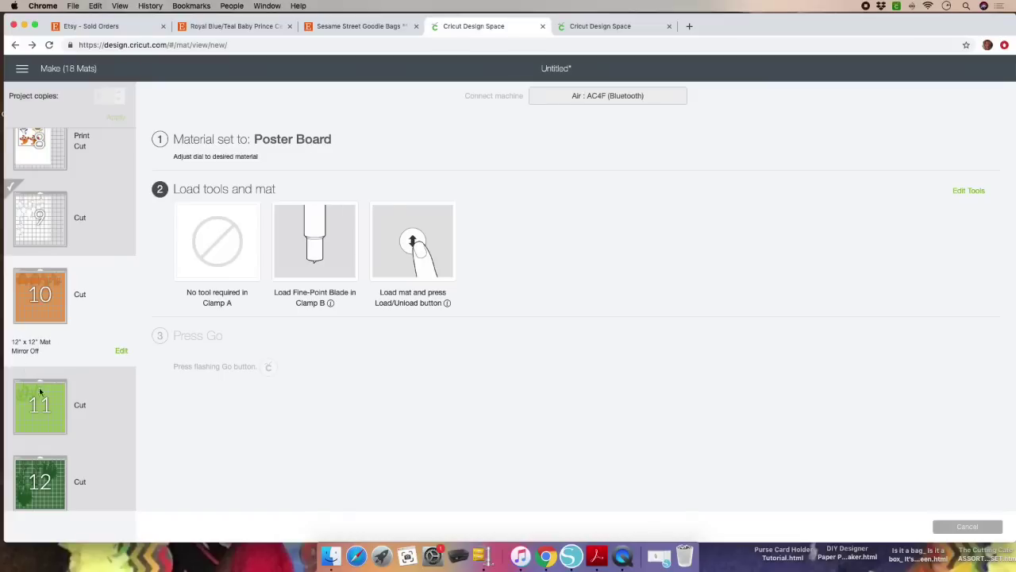
scroll(77, 424, down, 2)
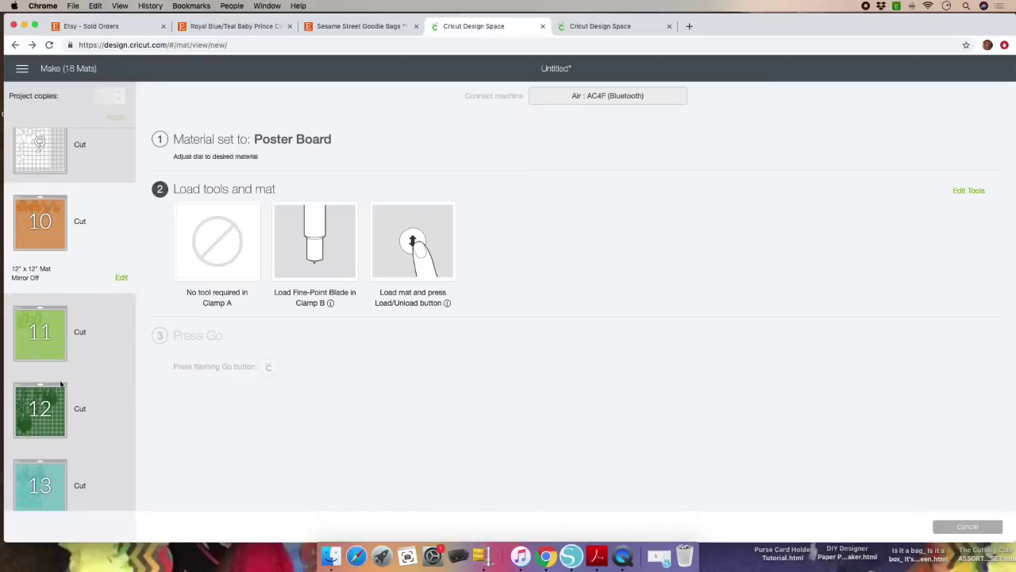
mouse_move(47, 334)
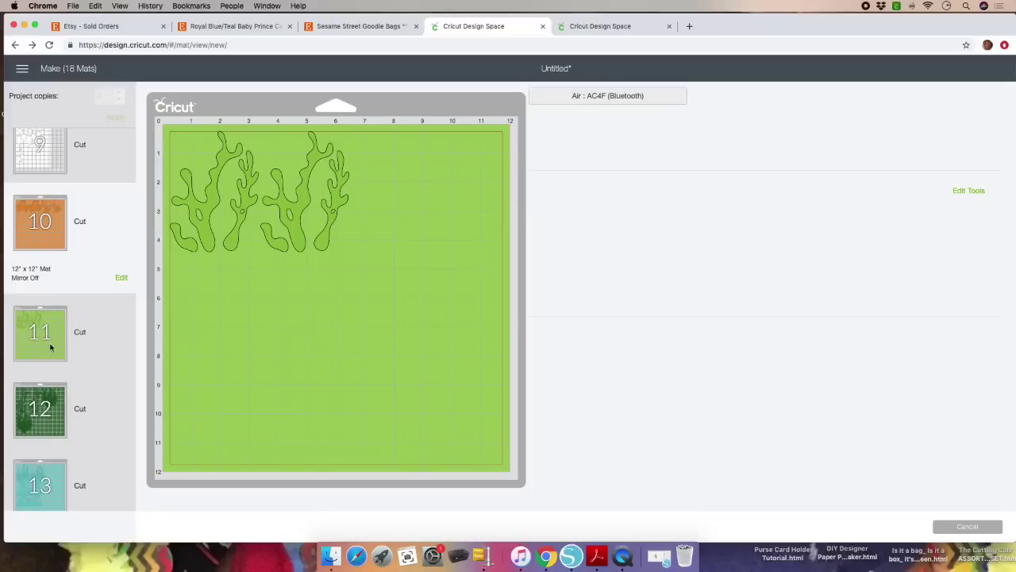
scroll(52, 407, down, 2)
scroll(52, 408, down, 6)
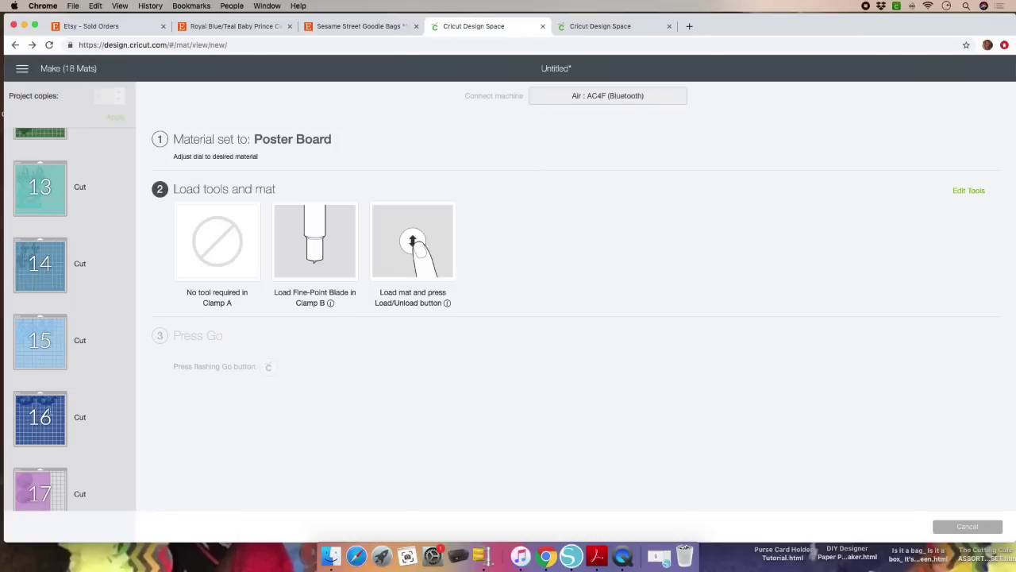
mouse_move(42, 419)
scroll(41, 420, down, 2)
scroll(41, 419, down, 2)
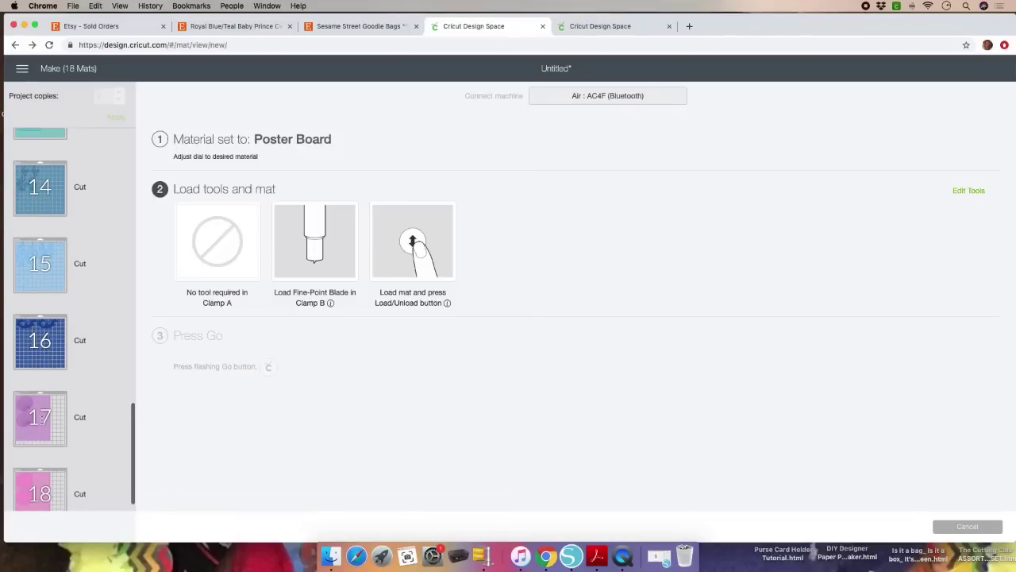
mouse_move(48, 454)
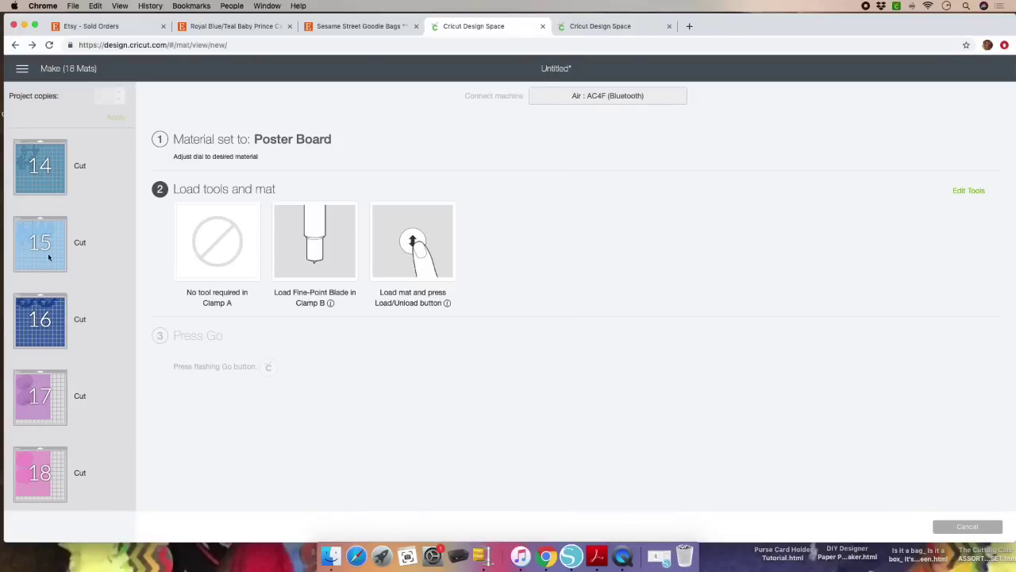
scroll(48, 256, up, 10)
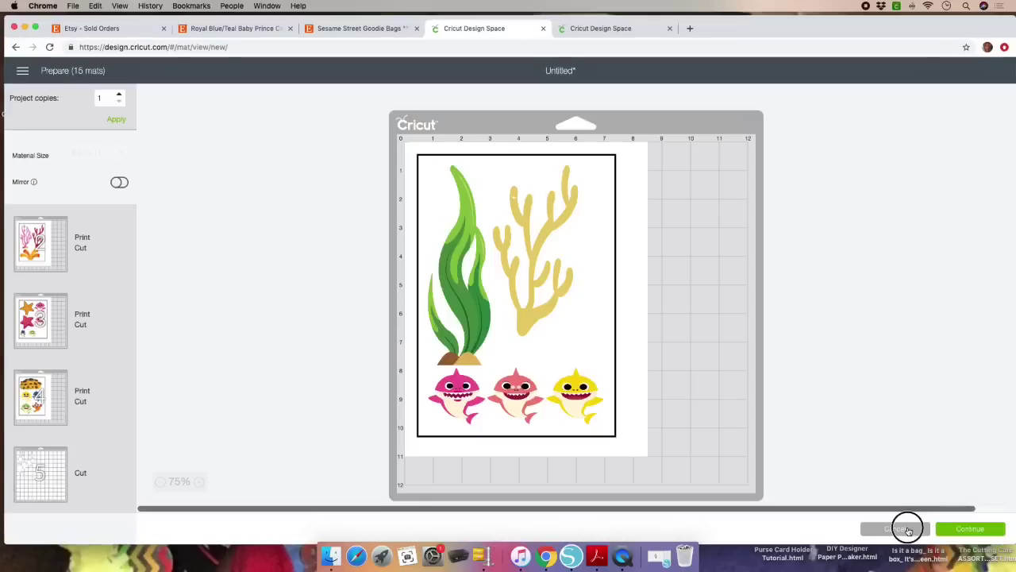
Cancel the mat preparation to return to the canvas, and try to select all the pieces with a selection box.
click(908, 530)
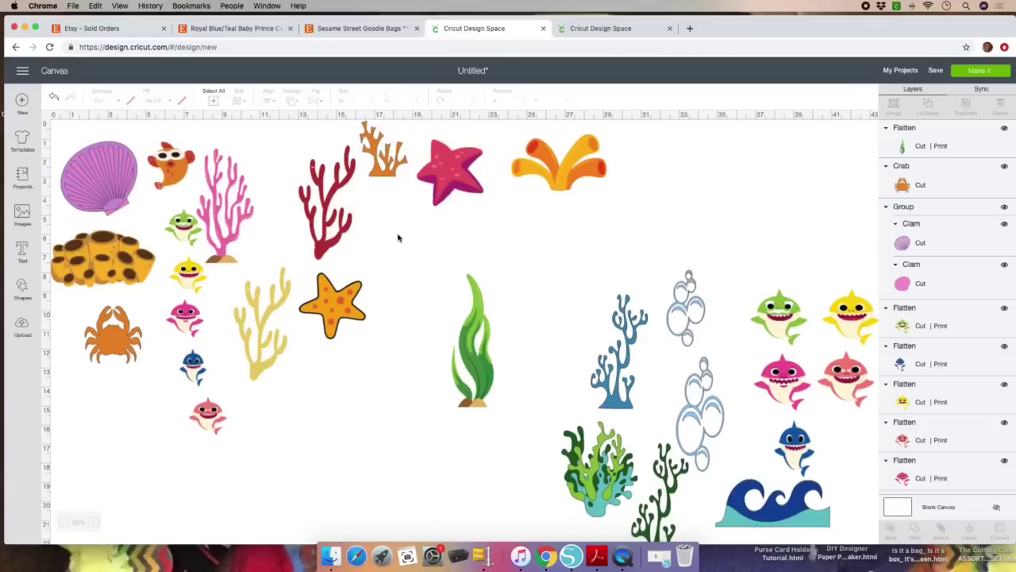
drag(63, 132, 735, 563)
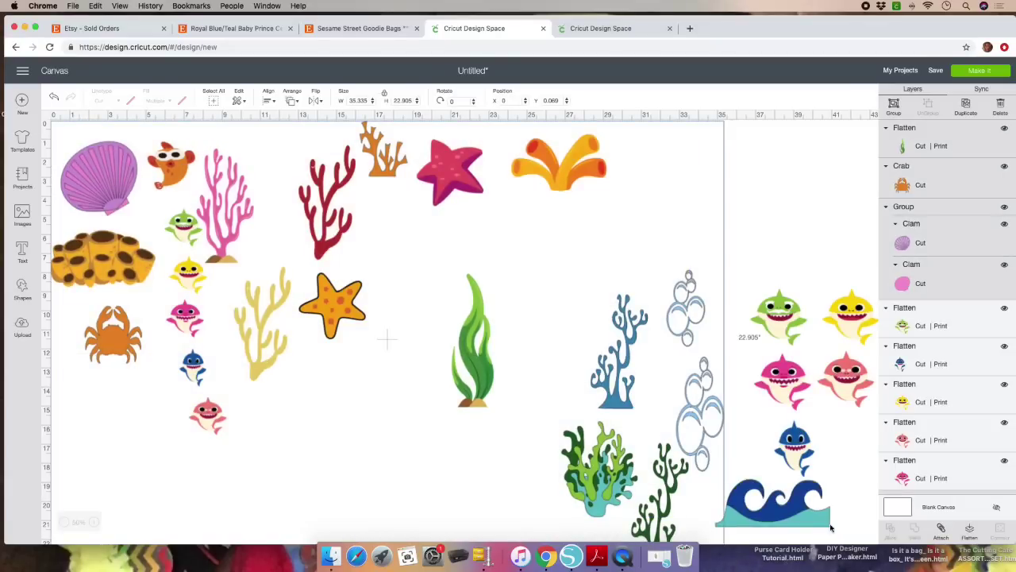
click(767, 256)
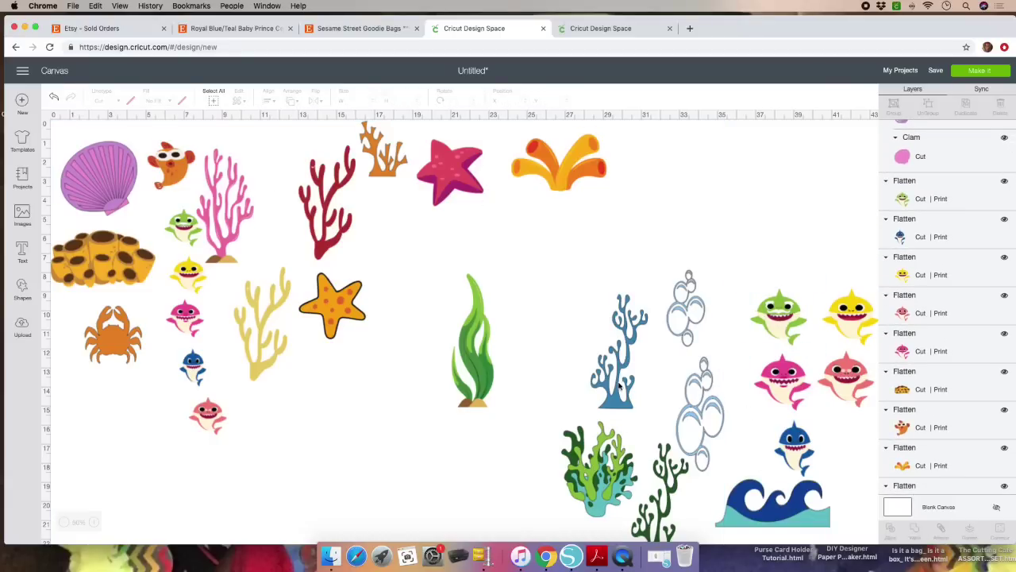
Move the blue, multicolored green and dark green corals, both bubble clusters and the wave in among the other pieces.
drag(605, 371, 521, 284)
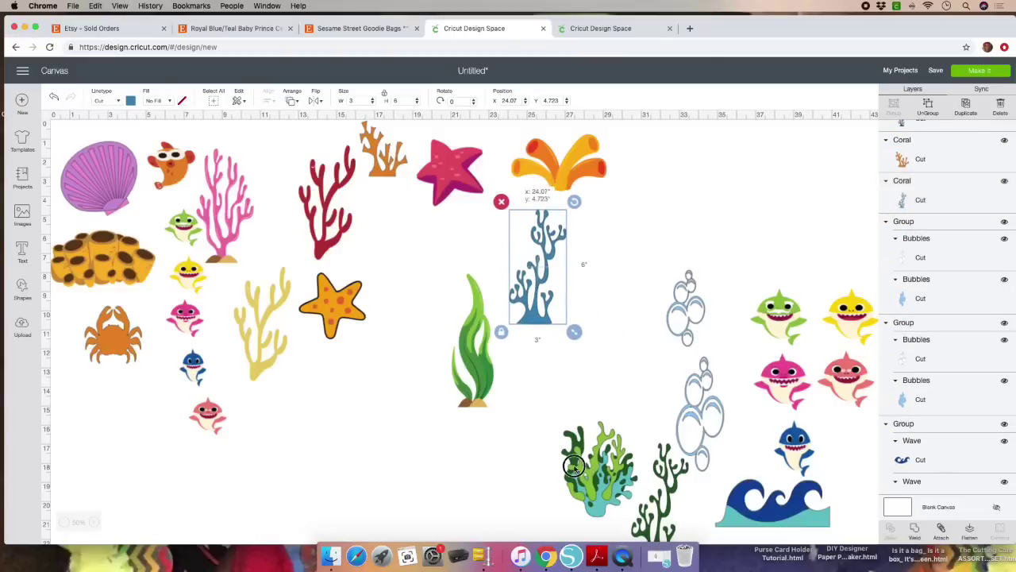
drag(597, 465, 415, 269)
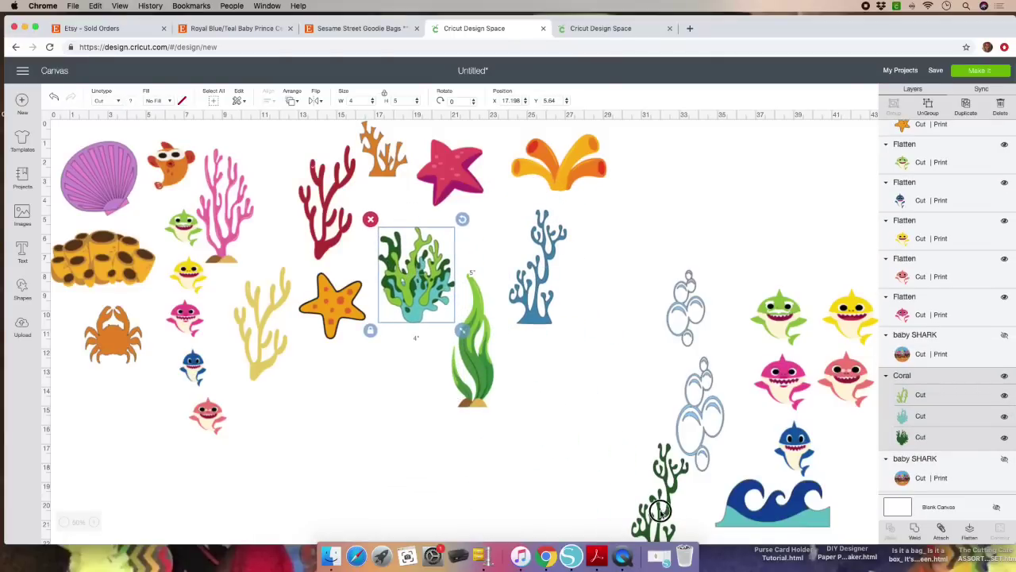
drag(664, 511, 369, 400)
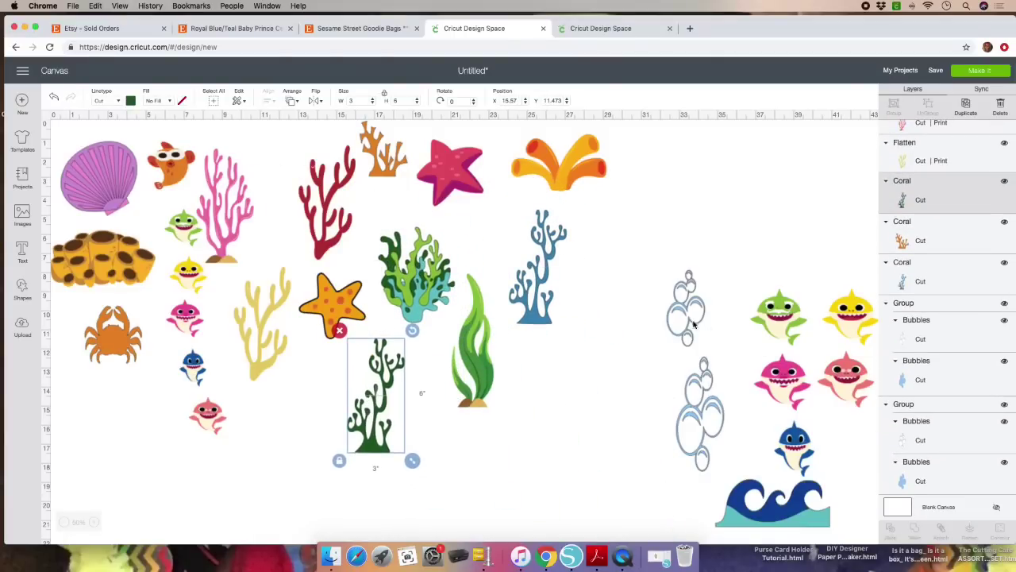
drag(684, 312, 540, 325)
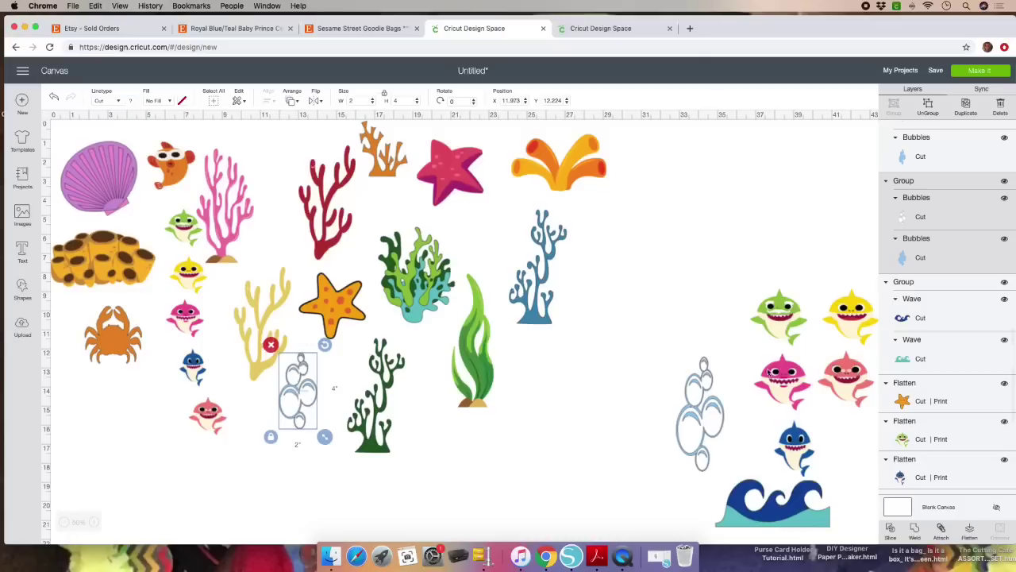
drag(698, 413, 136, 419)
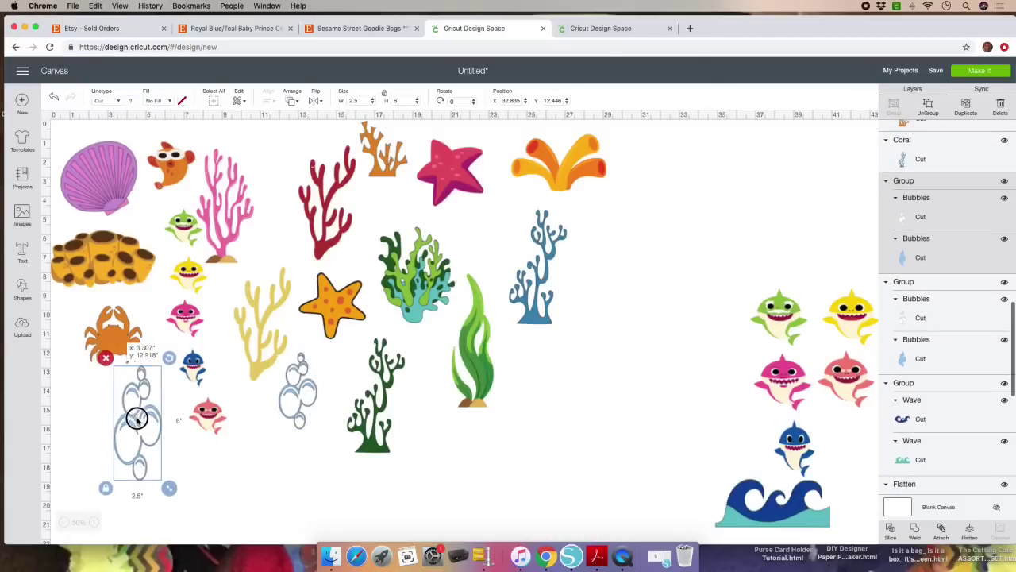
drag(798, 503, 665, 236)
Select all the visible pieces on the canvas, combine them into one group and hide that group.
drag(844, 485, 35, 119)
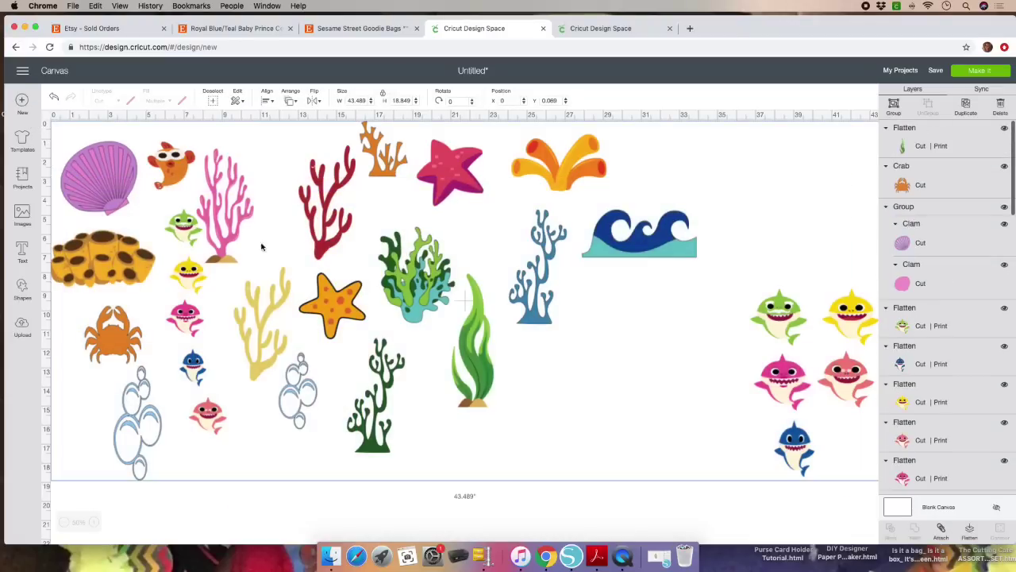
click(893, 108)
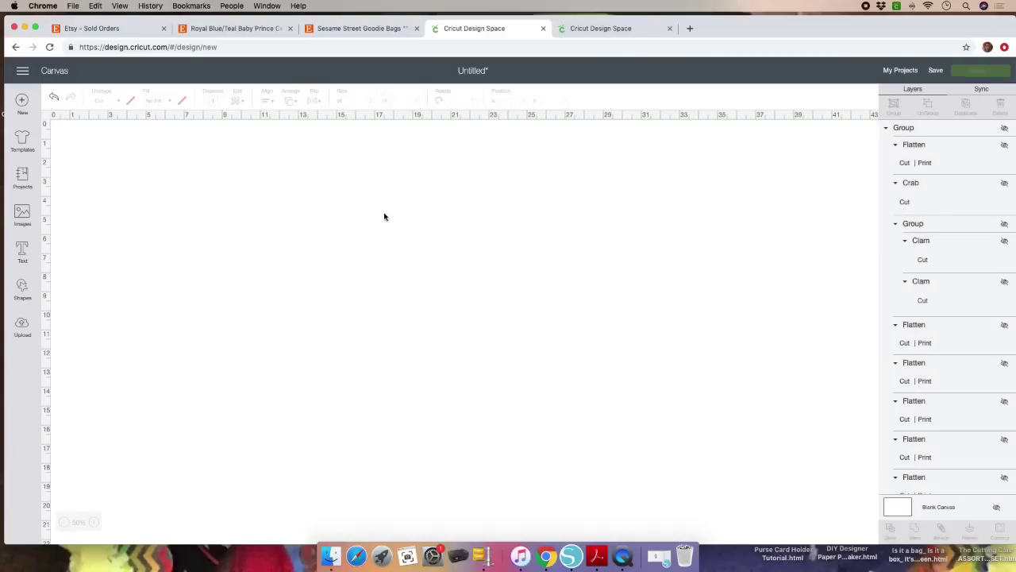
Show both hidden baby SHARK circle layers on the canvas.
scroll(943, 413, down, 5)
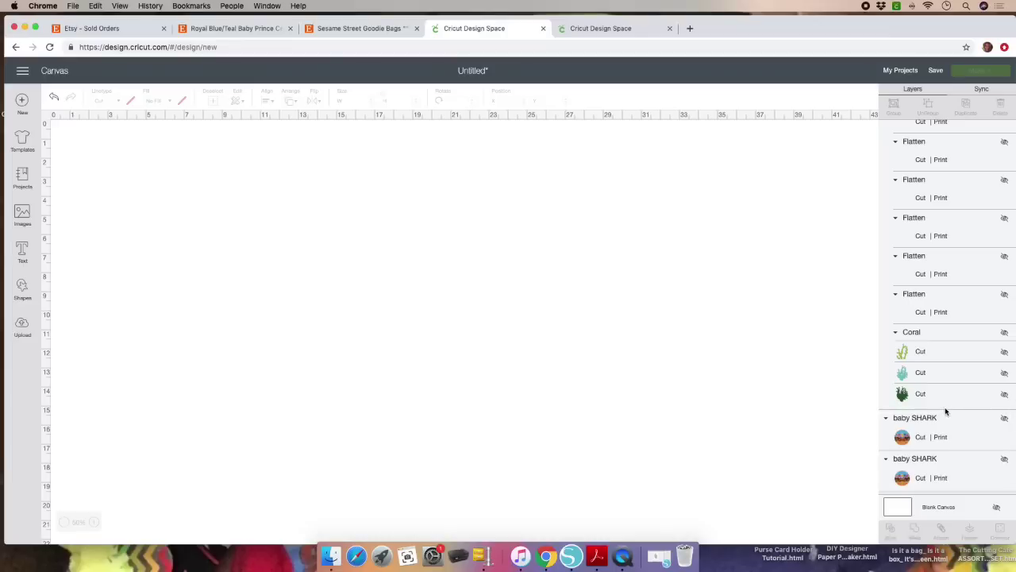
click(1005, 426)
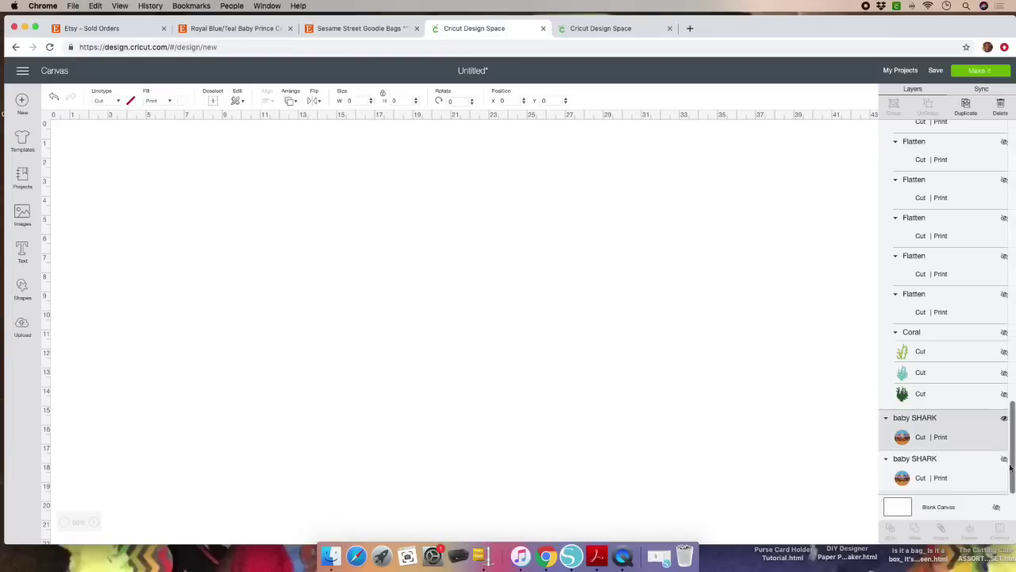
click(1004, 459)
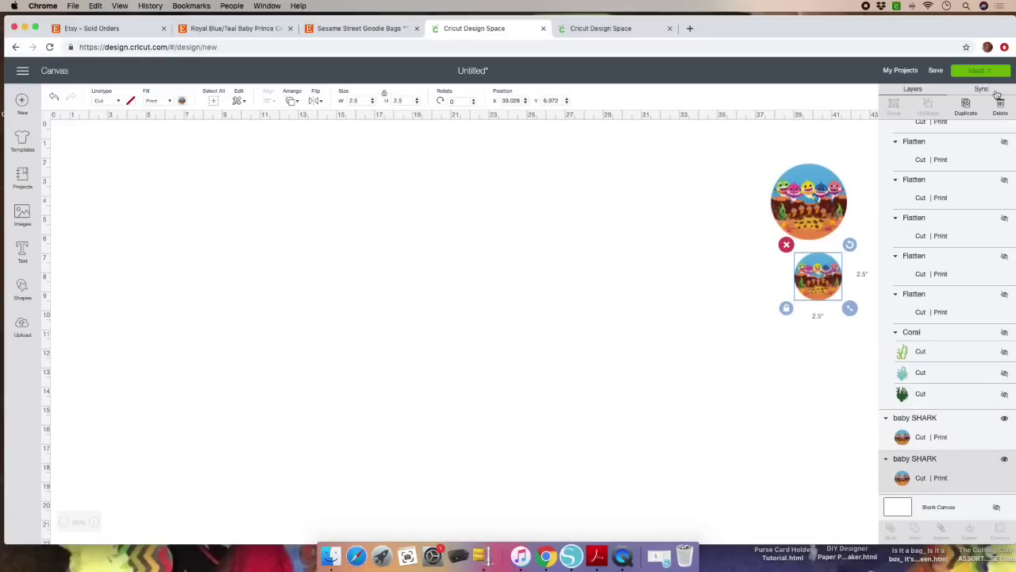
Prepare the baby SHARK circles for making, set the project copies to 2 and continue to the make stage.
click(978, 71)
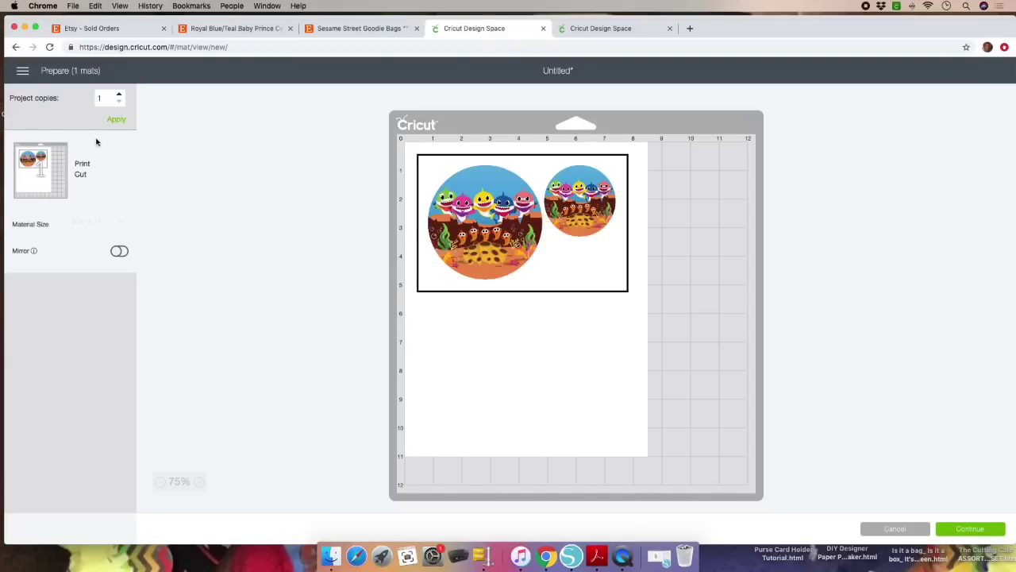
click(64, 97)
text(24)
click(94, 98)
key(BackSpace)
click(116, 119)
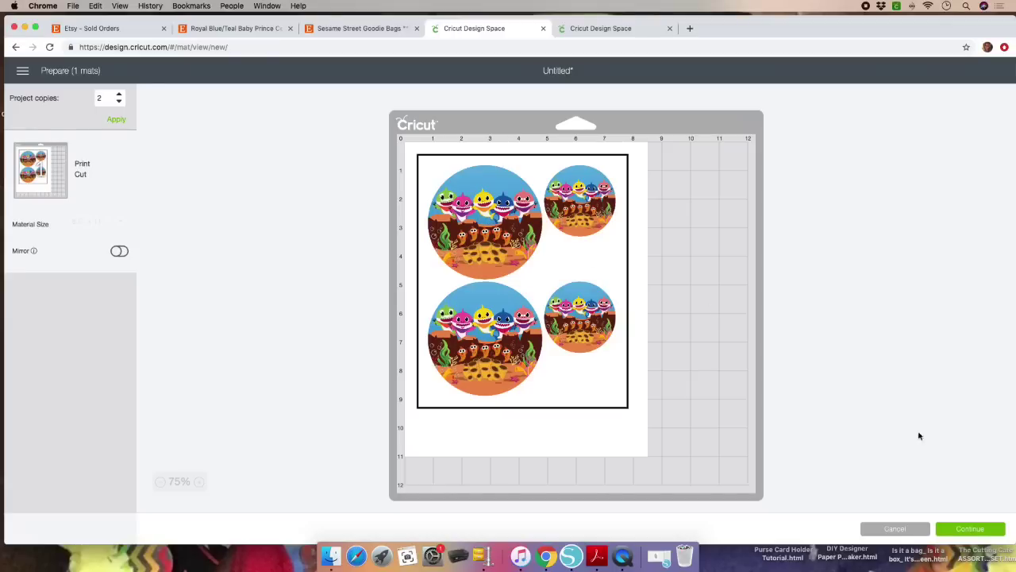
click(969, 528)
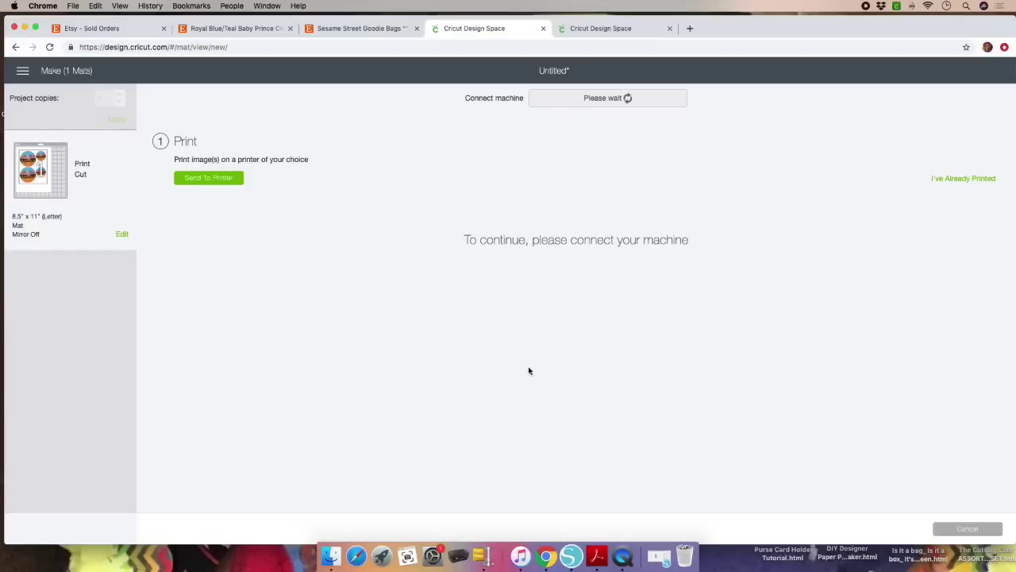
Choose the Air : AC4F (Bluetooth) machine as the connected Cricut device for this project.
click(603, 98)
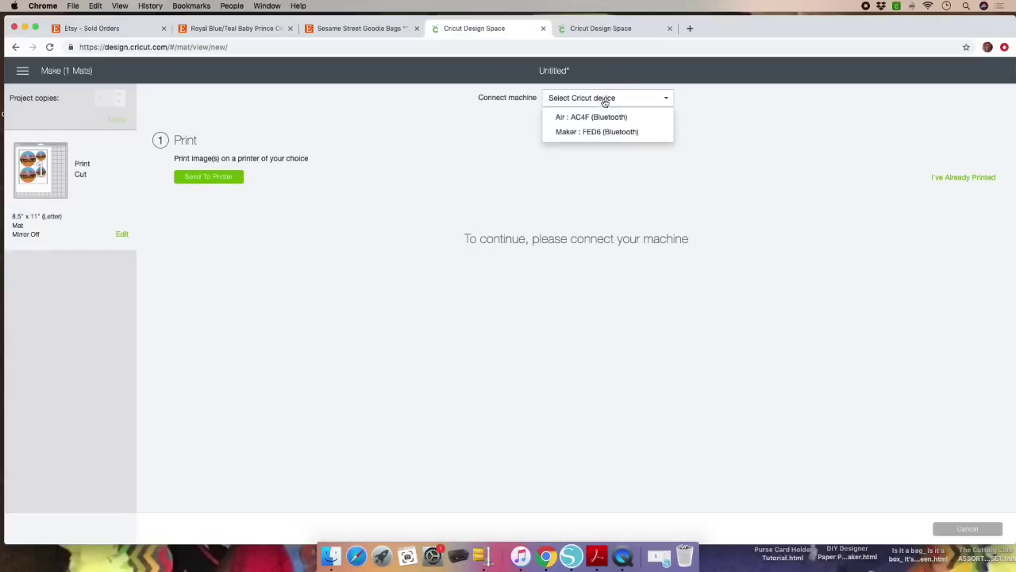
click(597, 117)
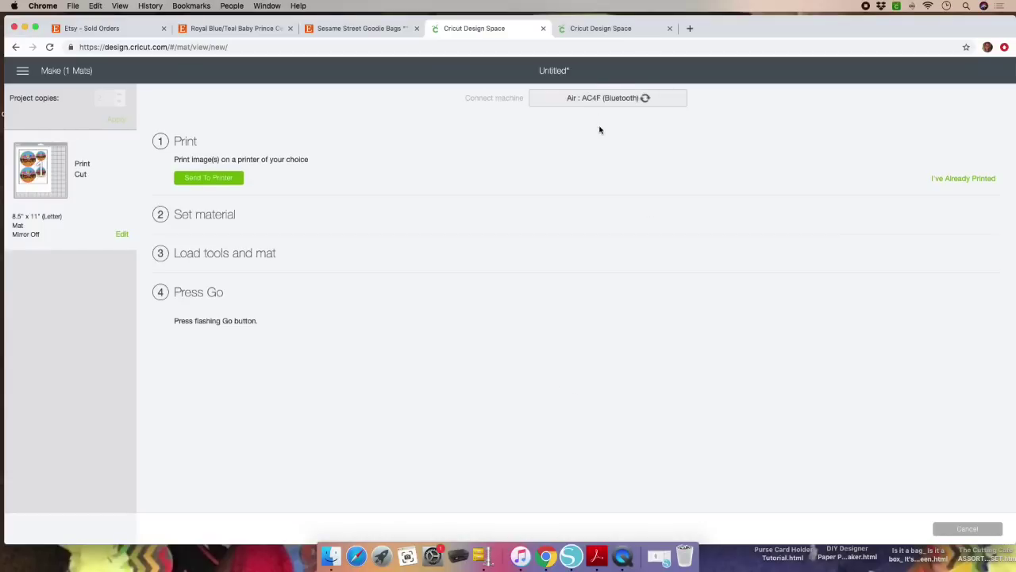
Try a print setup of 10 copies for the circle sheet, dismiss it without printing and preview the mat layout.
click(201, 179)
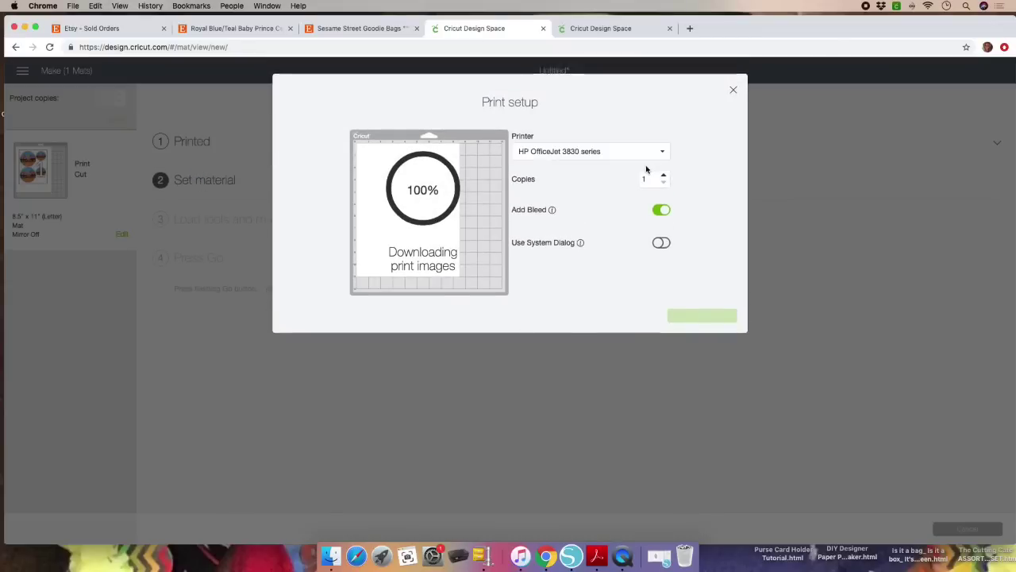
click(652, 182)
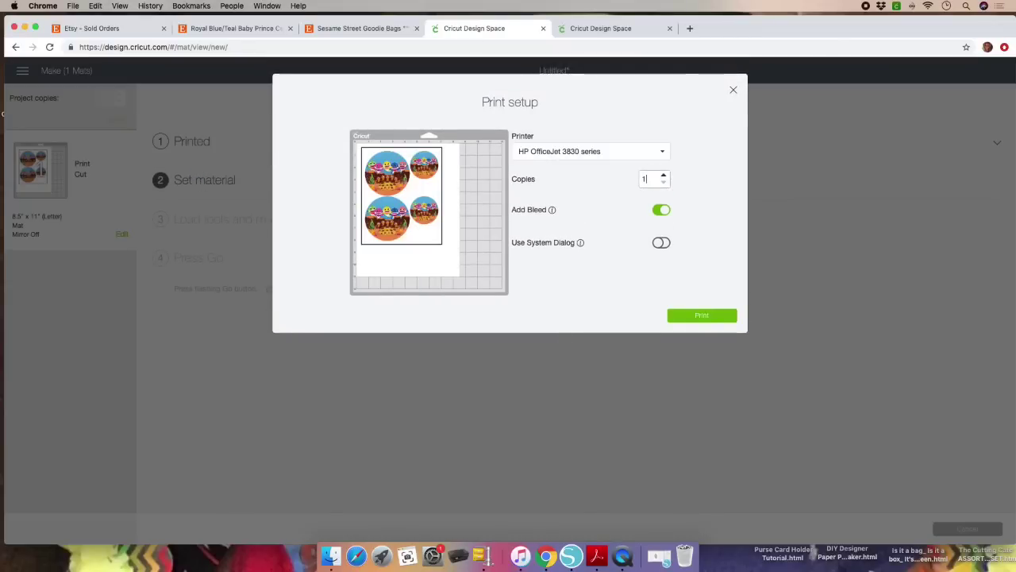
text(0)
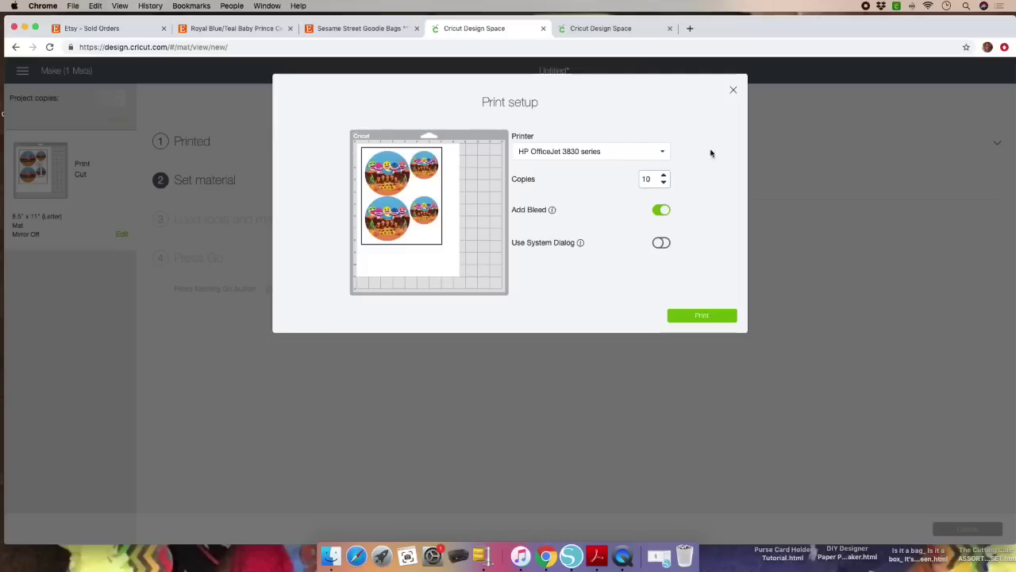
click(732, 90)
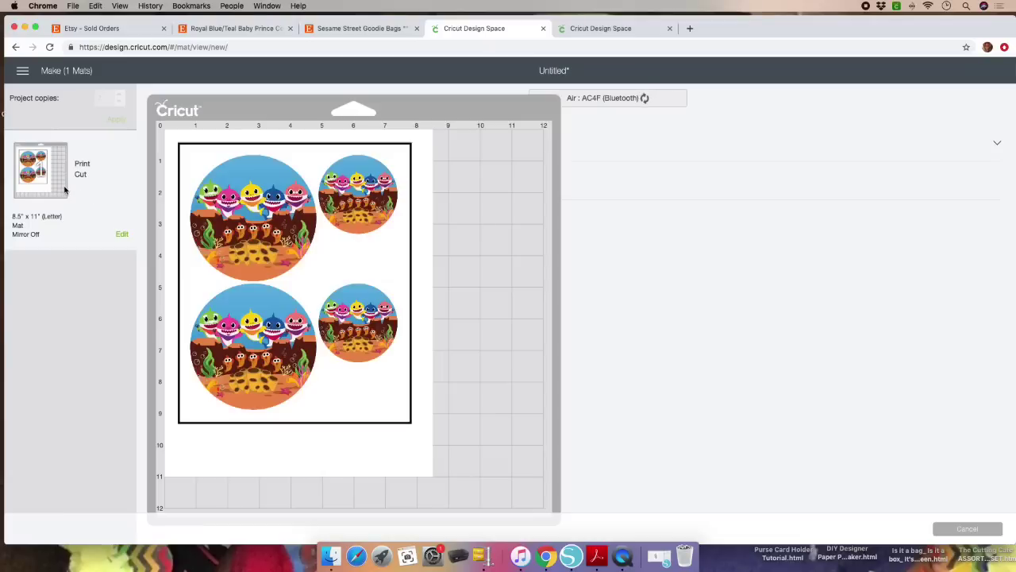
mouse_move(64, 189)
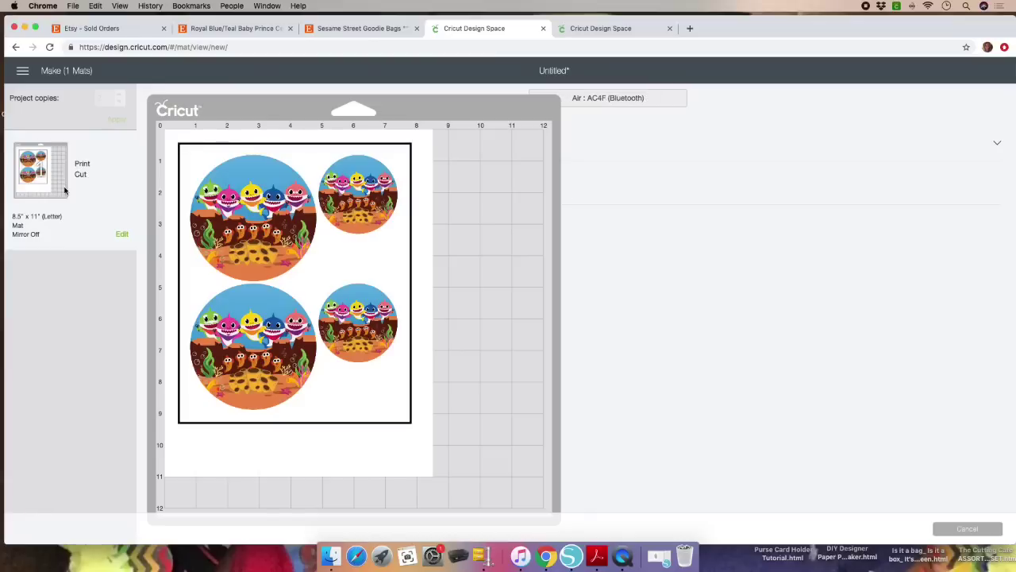